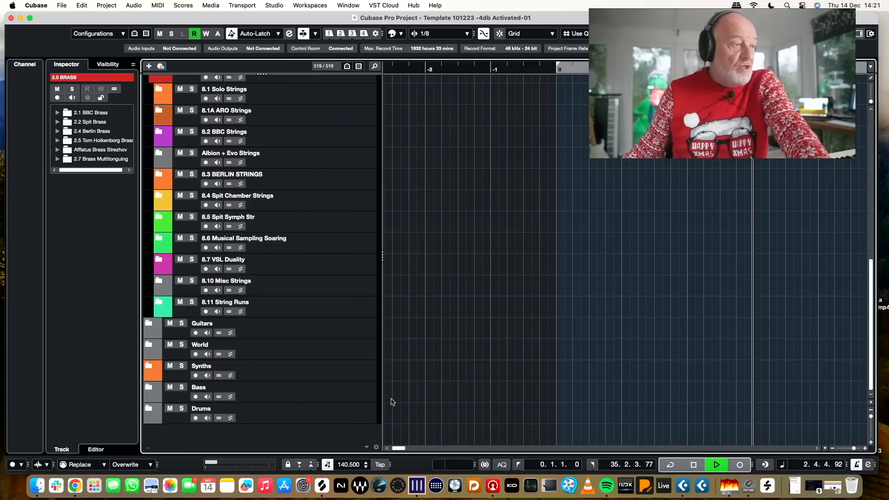
Add one stereo audio track directly below the Drums folder, with its output routed to INS-PERC
left_click(337, 411)
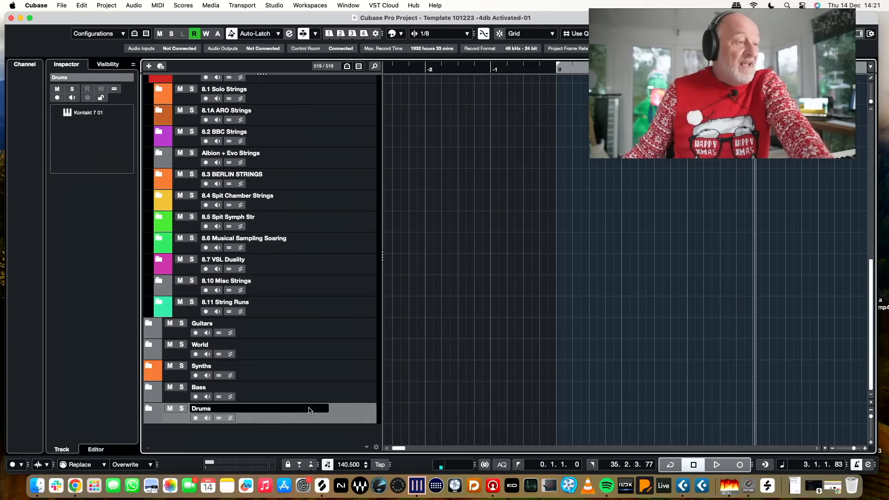
left_click(149, 66)
left_click(344, 142)
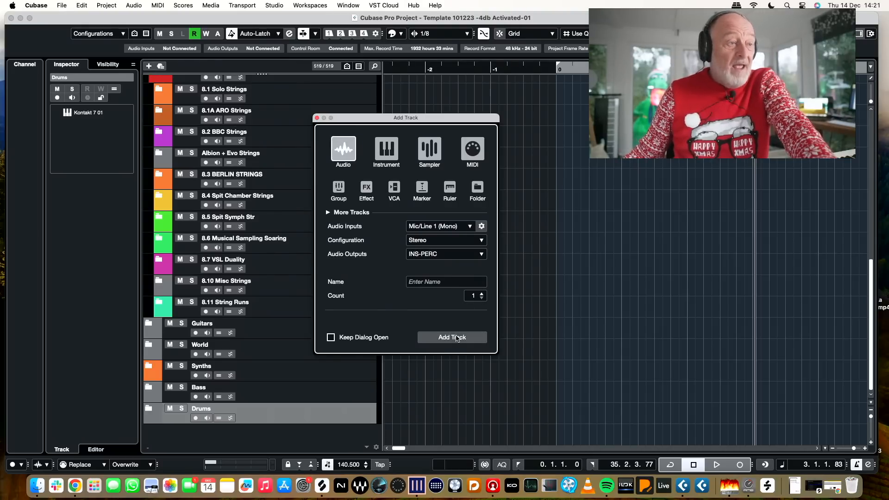
left_click(457, 339)
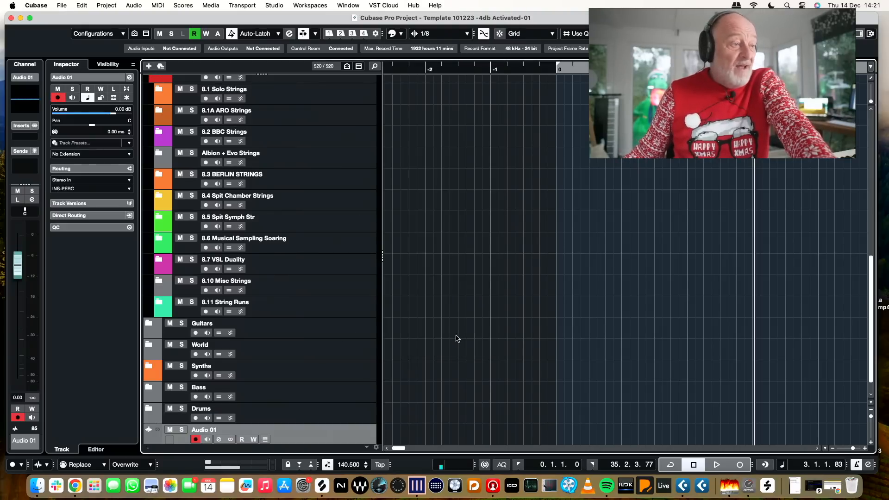
left_click(341, 487)
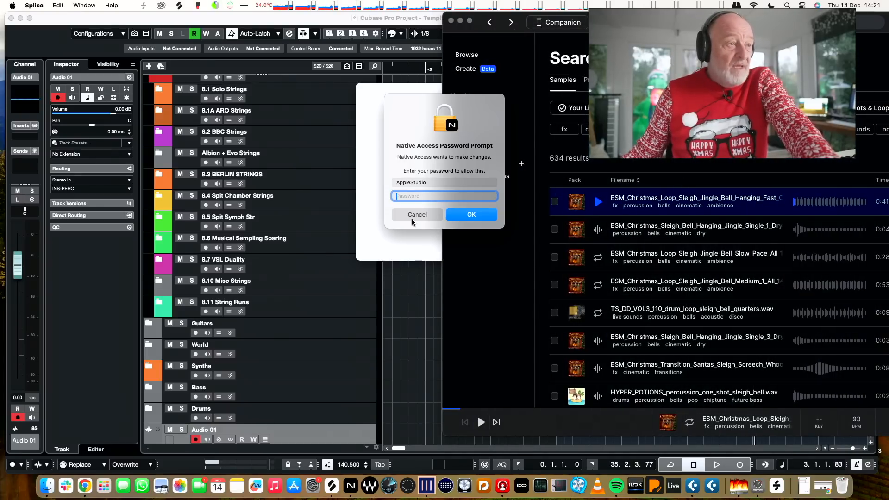
left_click(412, 216)
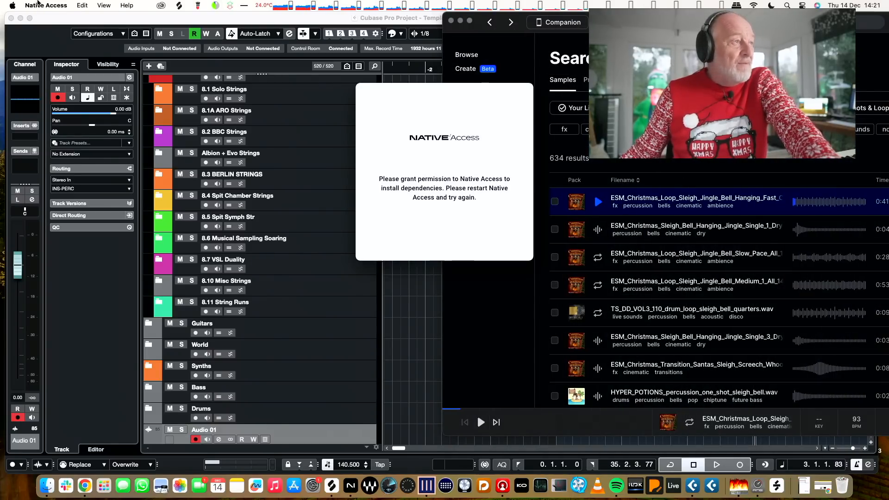
left_click(45, 5)
left_click(51, 80)
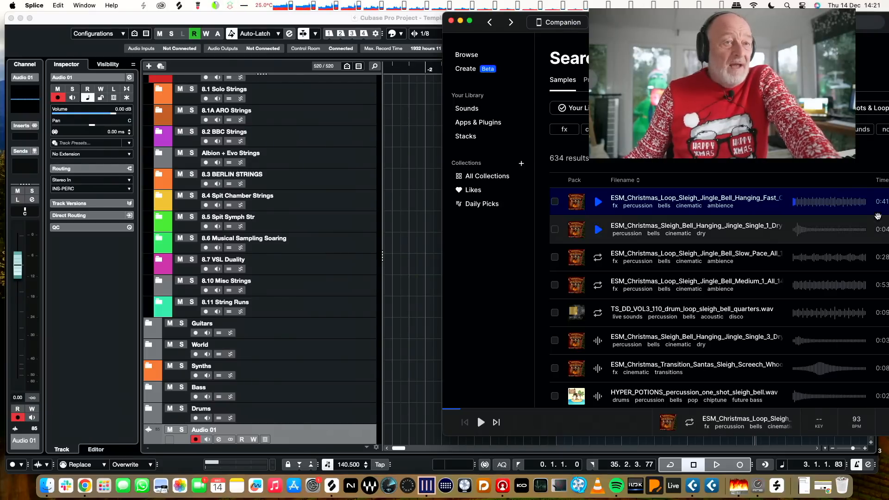
Import the 93 BPM fast hanging sleigh jingle bell loop from Splice onto a new track below Audio 01 in Cubase, and close the Splice window
left_click_drag(653, 18, 494, 18)
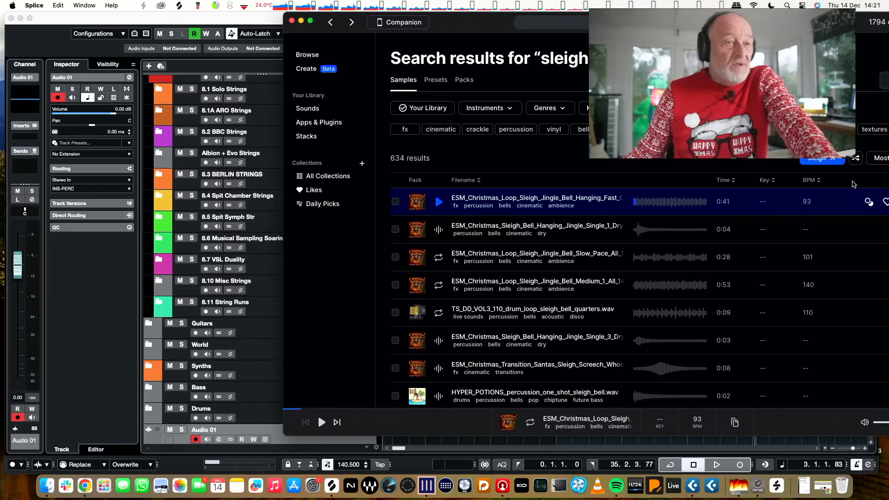
left_click_drag(659, 206, 269, 433)
left_click_drag(451, 20, 530, 2)
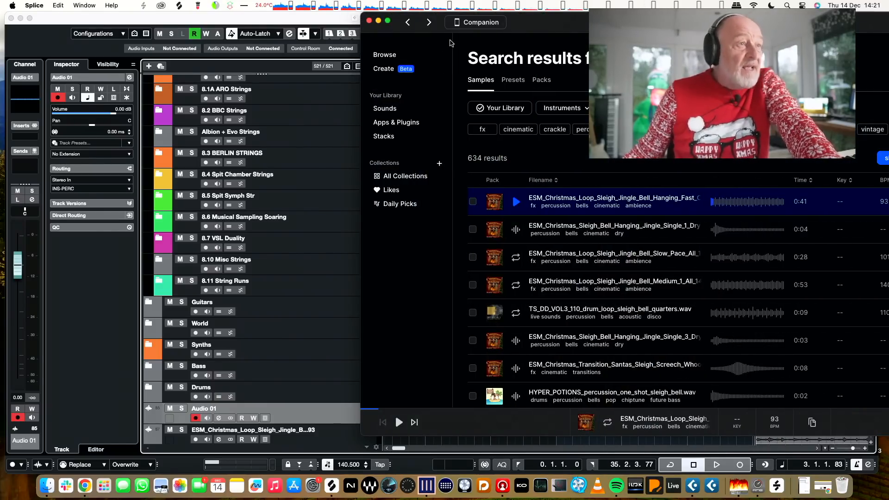
left_click(369, 20)
Move the sleigh bell loop event to start at bar 0 and audition it
scroll(432, 343, "down", 1)
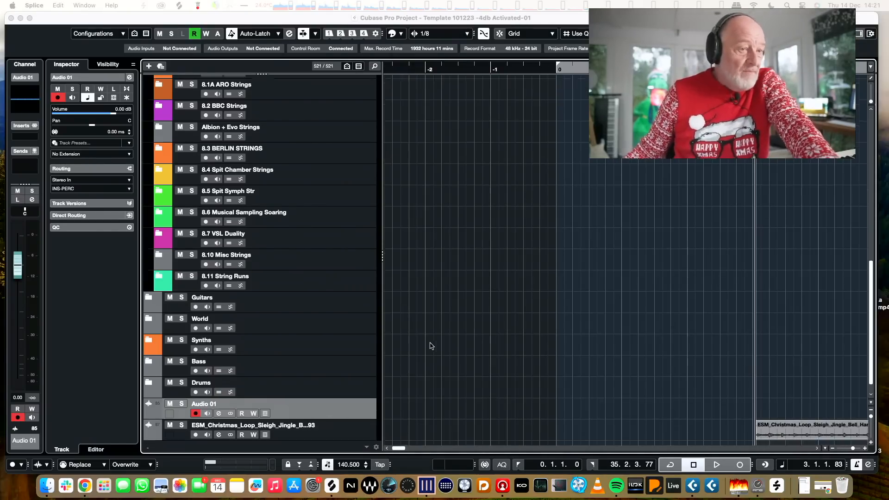
left_click_drag(776, 410, 594, 411)
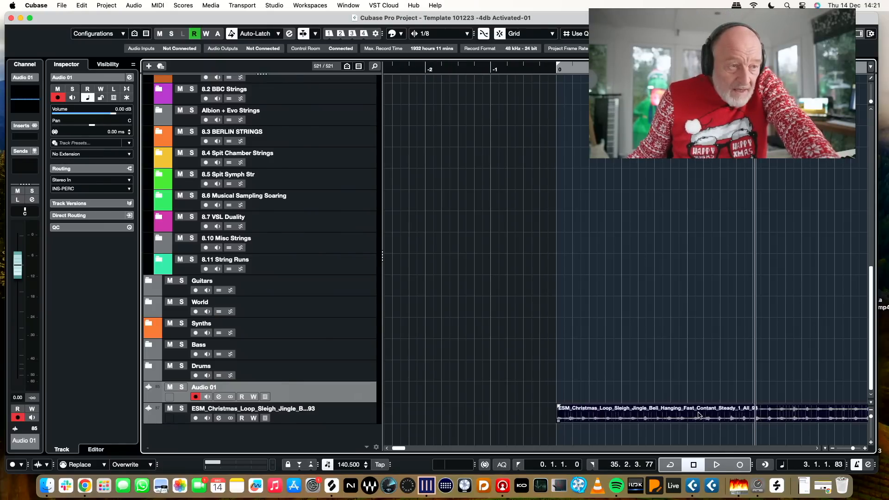
key("space")
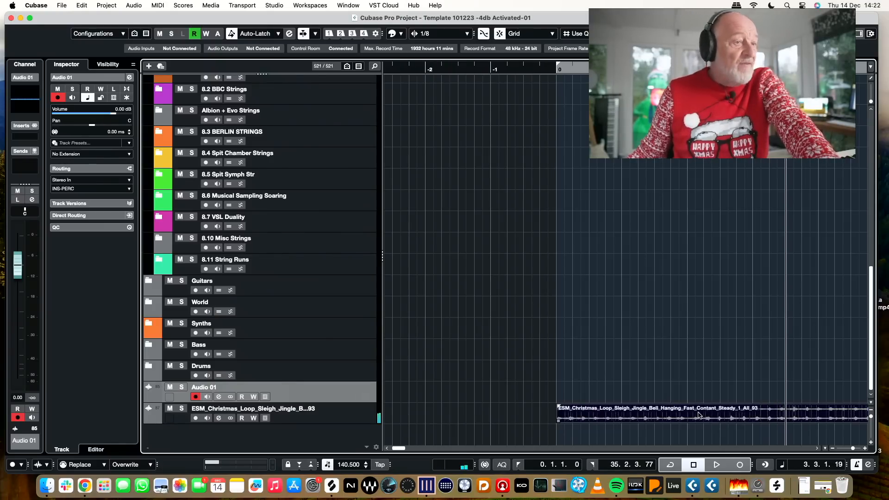
double_click(699, 414)
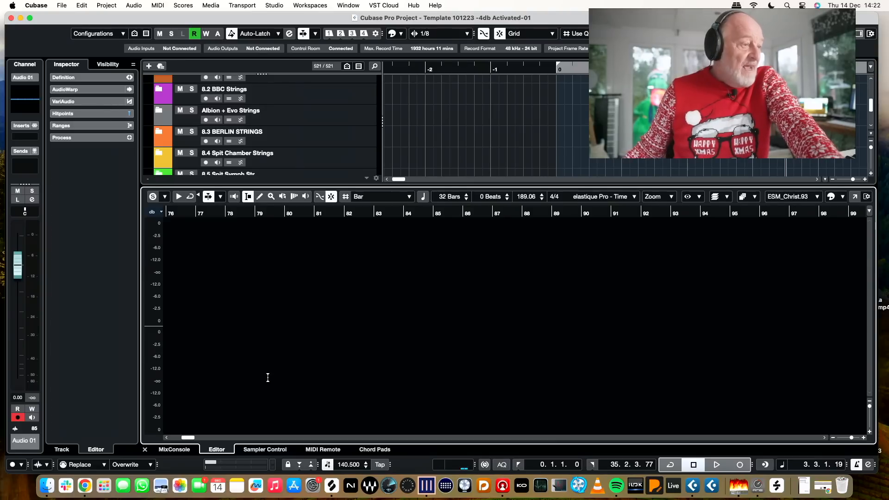
left_click(348, 387)
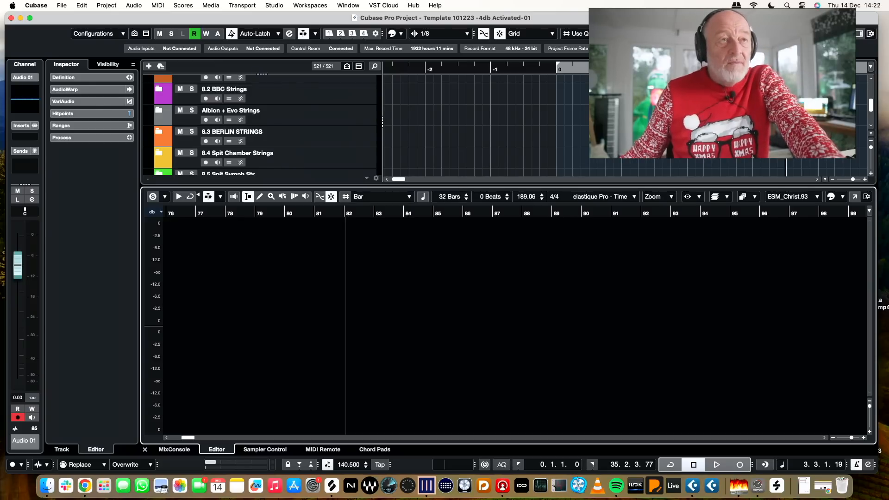
left_click(848, 34)
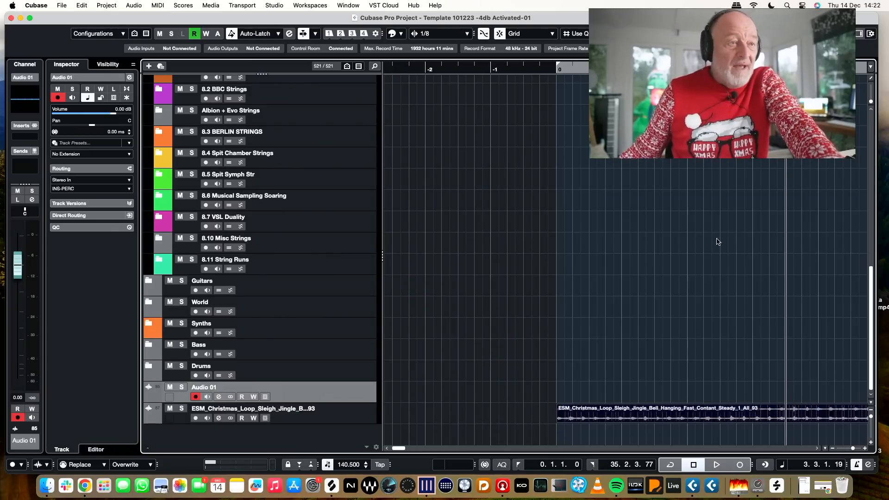
Select the sleigh bell loop's track and open its event in the Sample Editor, showing the waveform from the event start
left_click(367, 411)
double_click(606, 412)
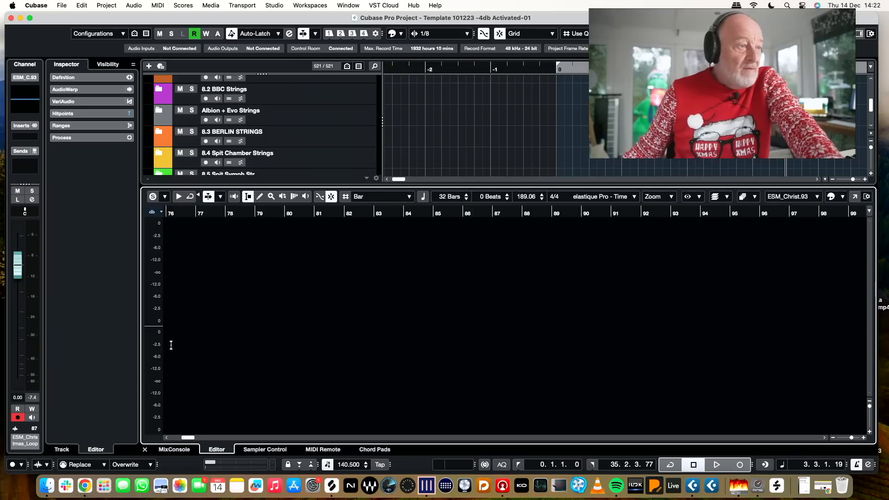
left_click_drag(188, 438, 175, 440)
left_click(499, 215)
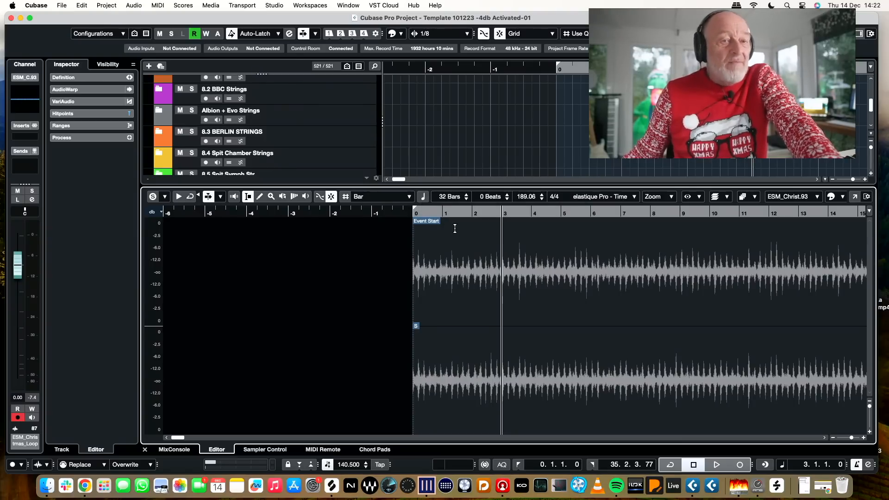
scroll(455, 228, "right", 10)
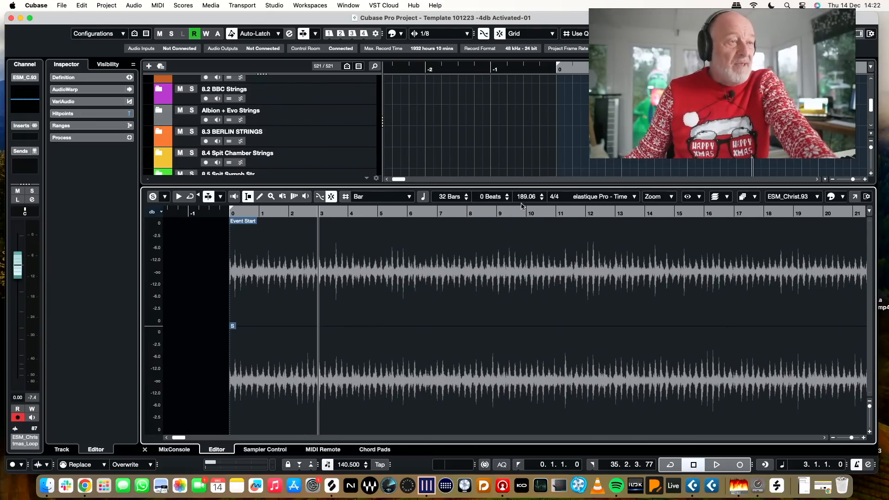
Turn on Musical Mode for the sleigh bell loop and audition it against the project tempo
left_click(425, 198)
key("space")
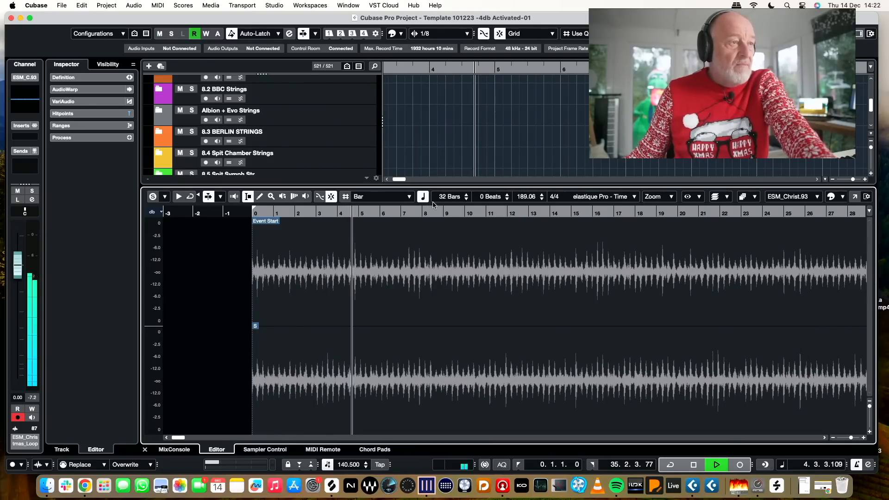
key("space")
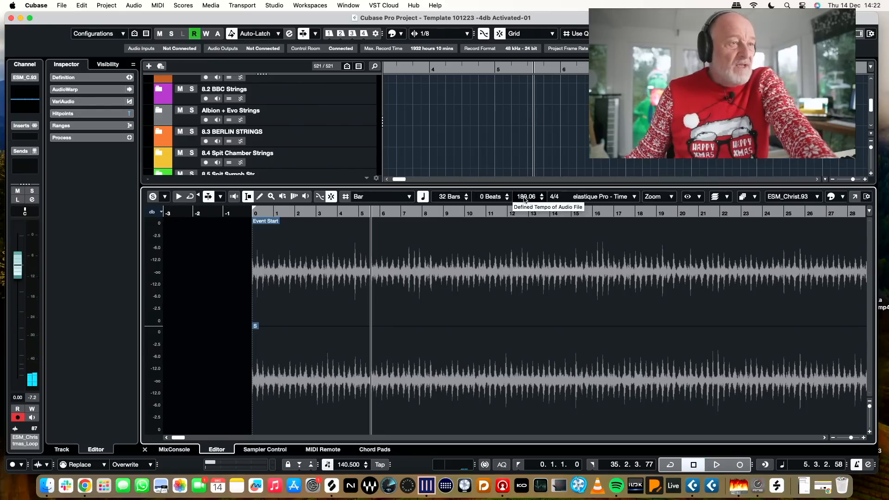
Set the defined tempo of the sleigh bell audio file to 93 BPM
left_click_drag(521, 199, 501, 357)
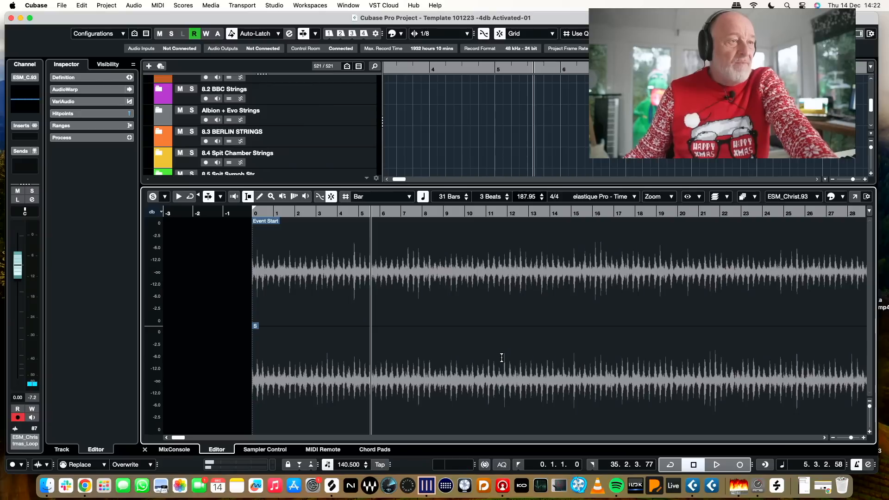
scroll(521, 196, "up", 1)
left_click(520, 197)
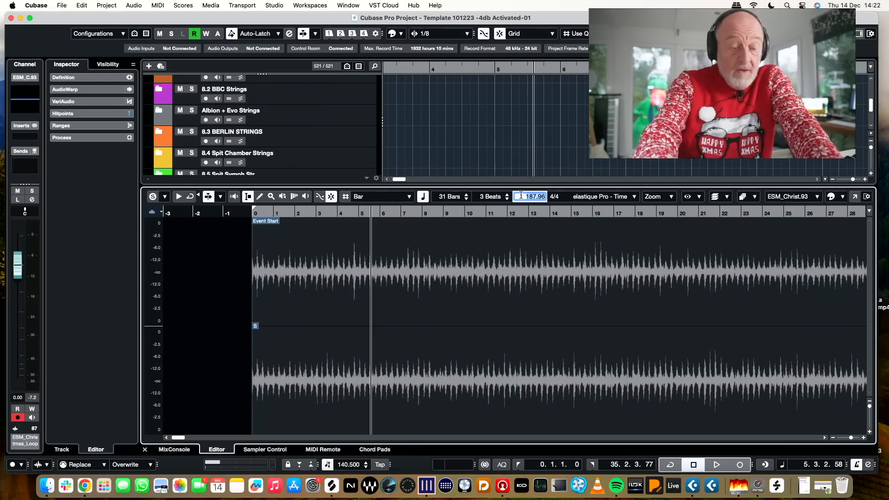
key("Return")
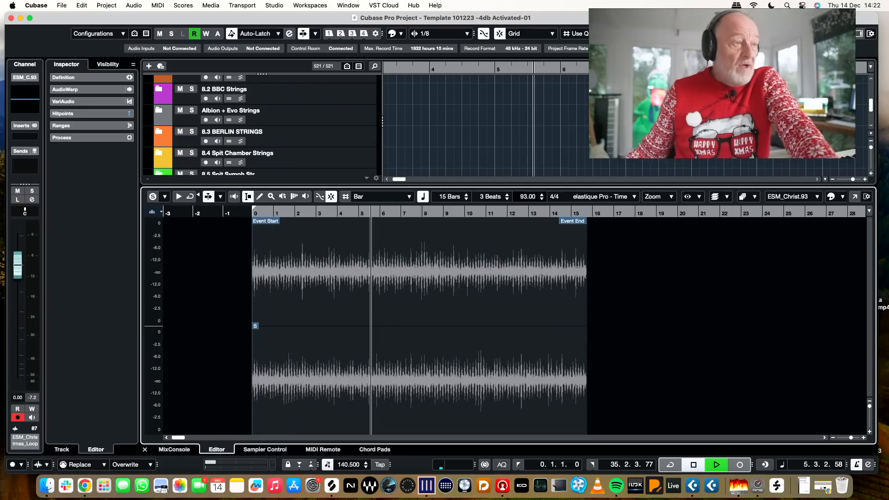
Play back the sleigh bell loop at its corrected tempo and close the Sample Editor
key("space")
scroll(502, 215, "left", 1)
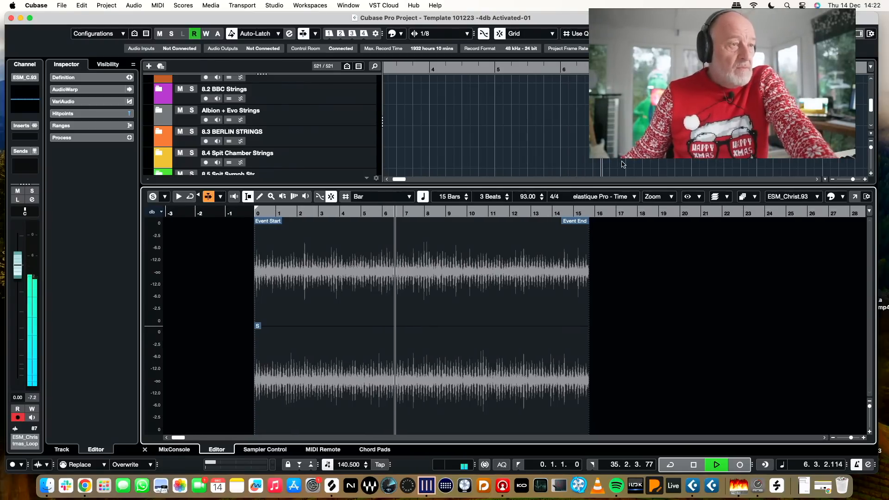
scroll(620, 134, "down", 1)
key("Return")
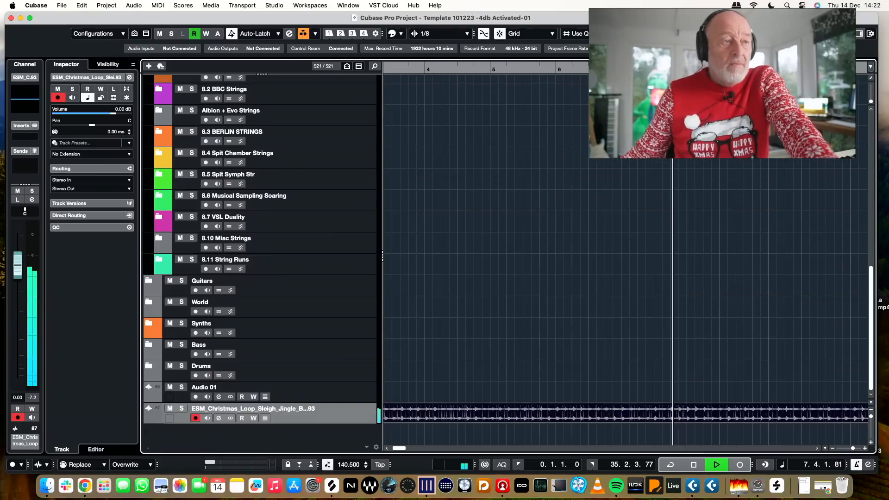
key("space")
Set the locators around the sleigh bell loop event and play it back from bar 0
scroll(490, 381, "left", 10)
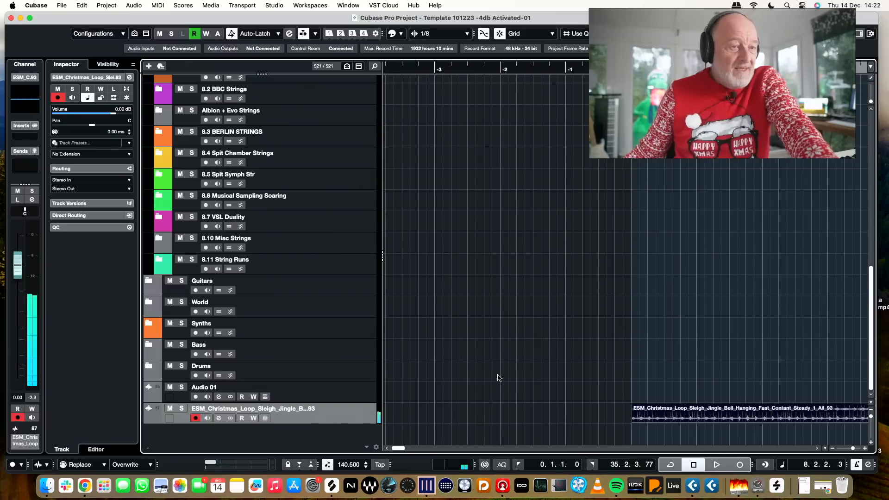
scroll(500, 398, "right", 1)
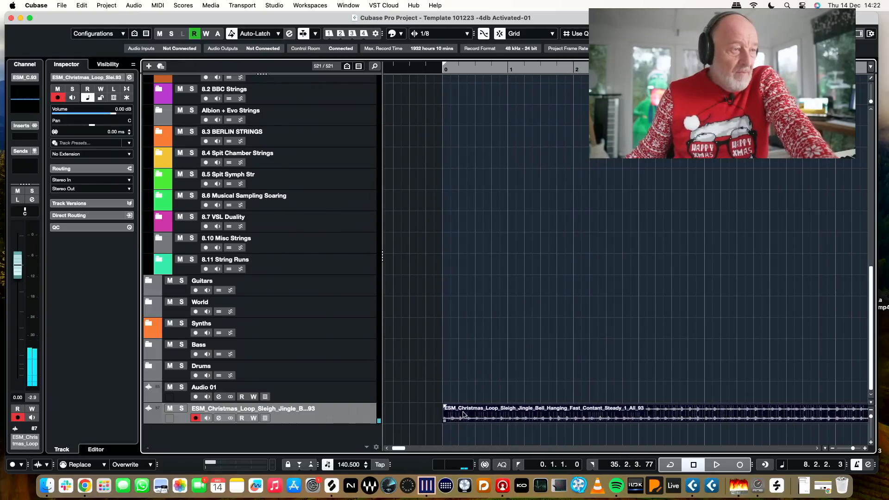
scroll(464, 415, "left", 1)
scroll(482, 407, "up", 1)
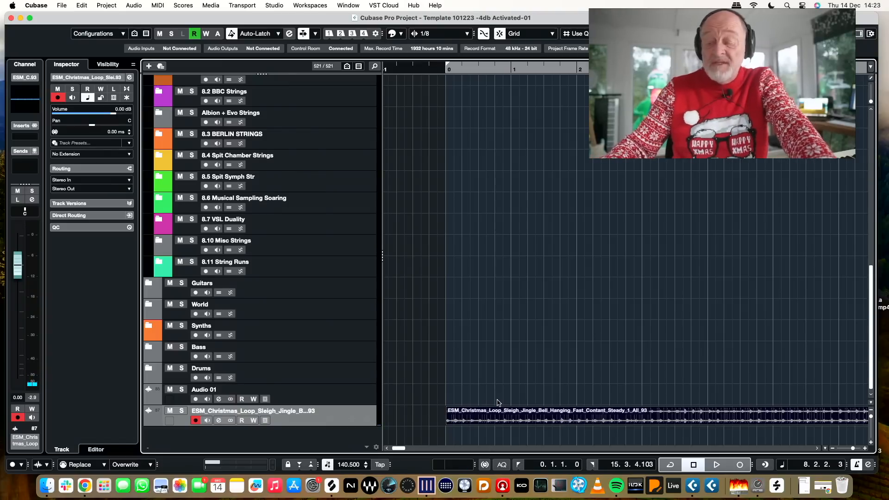
key("space")
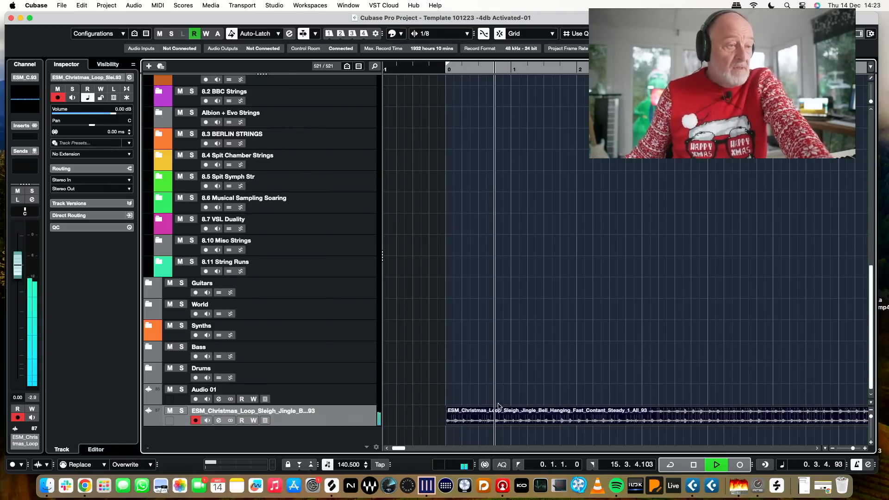
scroll(504, 411, "left", 2)
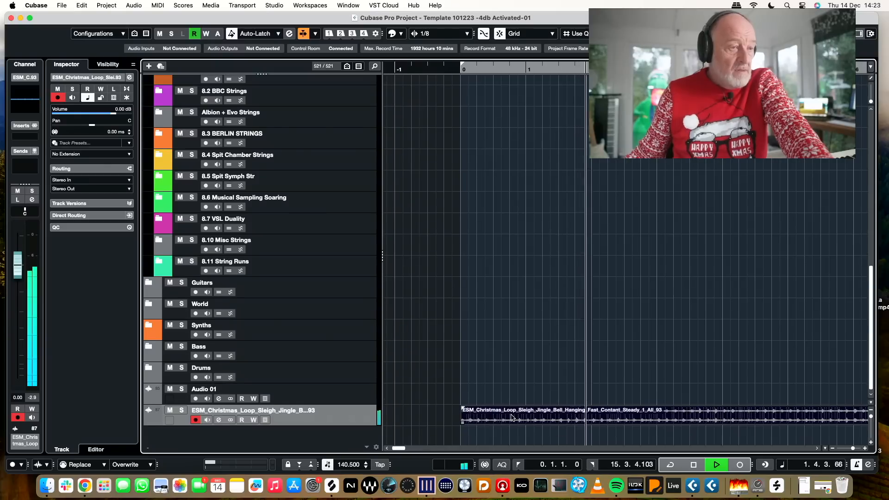
scroll(512, 416, "right", 8)
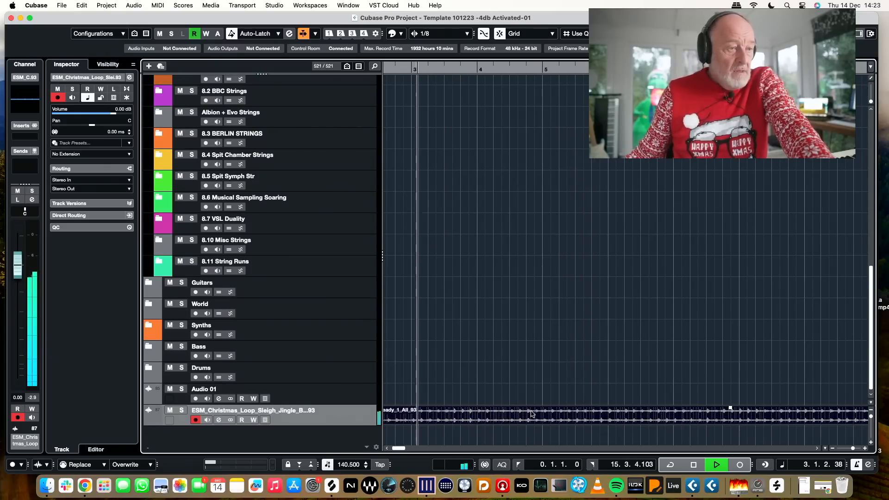
key("space")
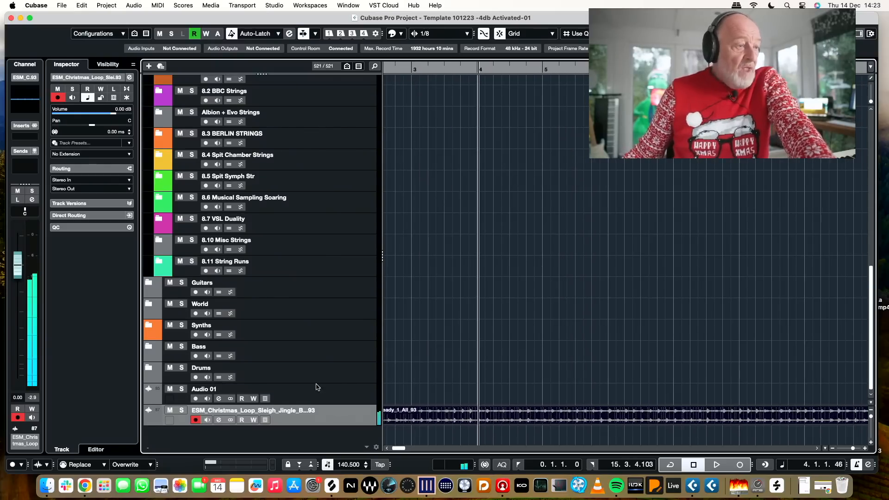
Move the sleigh bell loop track into the 3.1 BBC Perc folder under 3.0 ORCH PERC and expand that folder
left_click(170, 411)
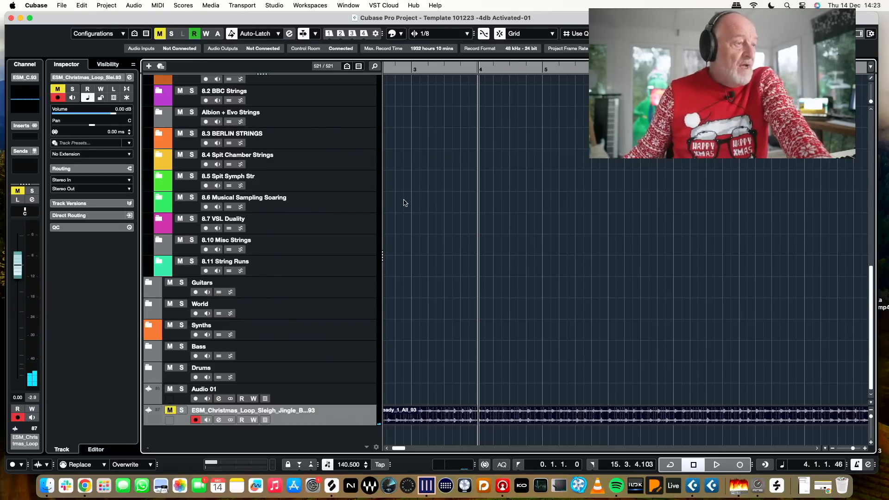
left_click(170, 410)
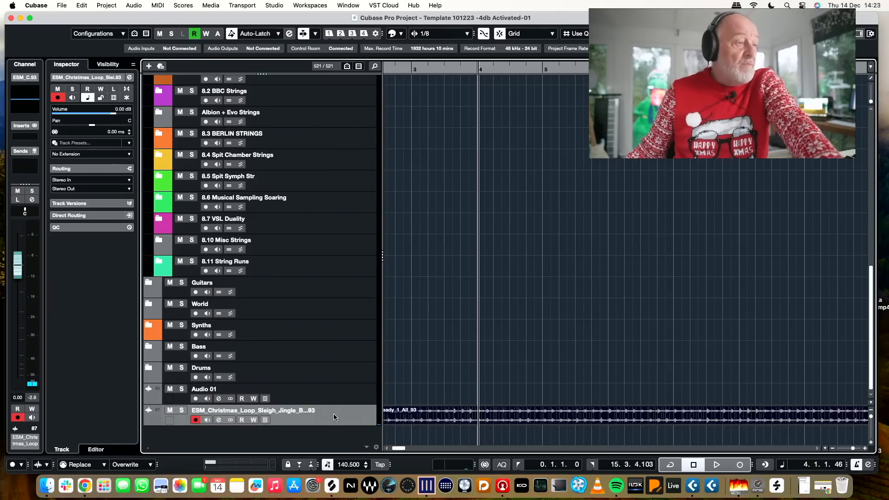
left_click_drag(333, 413, 319, 136)
left_click(337, 135)
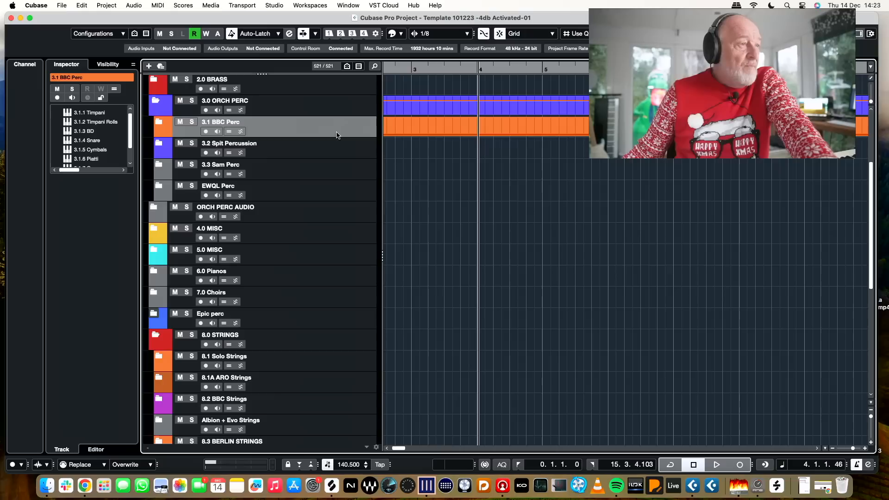
left_click(159, 122)
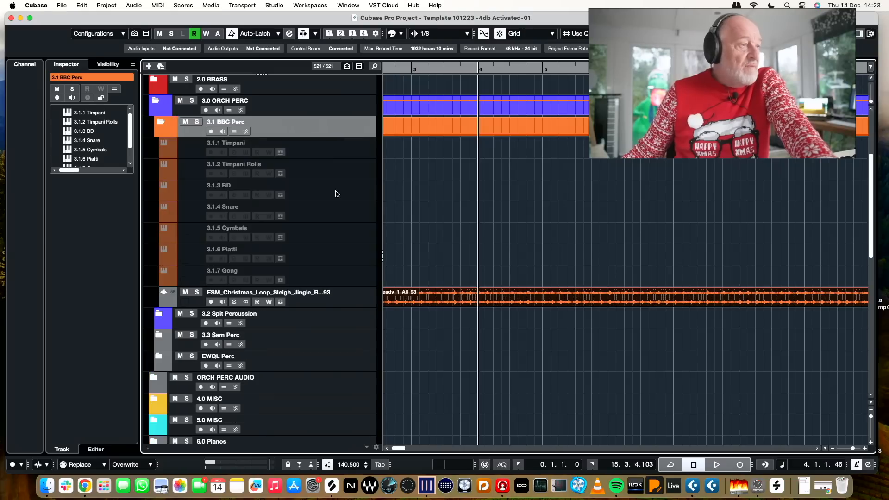
Enable the disabled 3.1.7 Gong track in the 3.1 BBC Perc folder and duplicate it
left_click(350, 278)
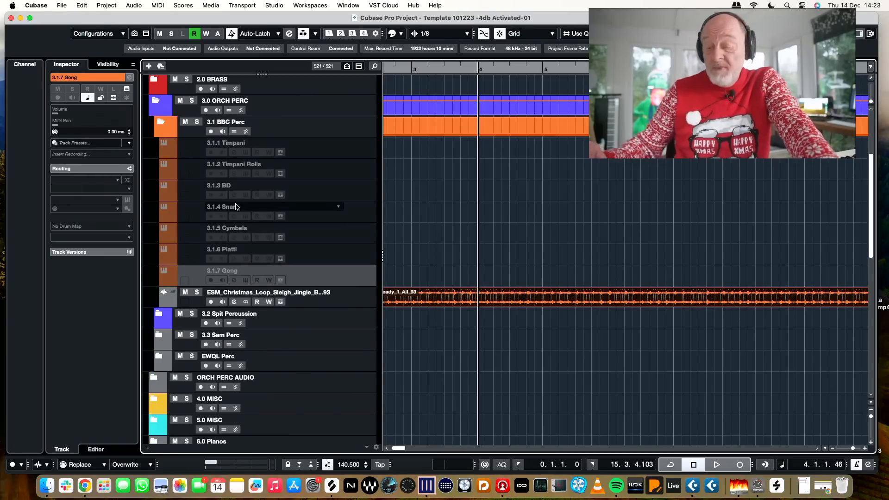
scroll(282, 95, "up", 1)
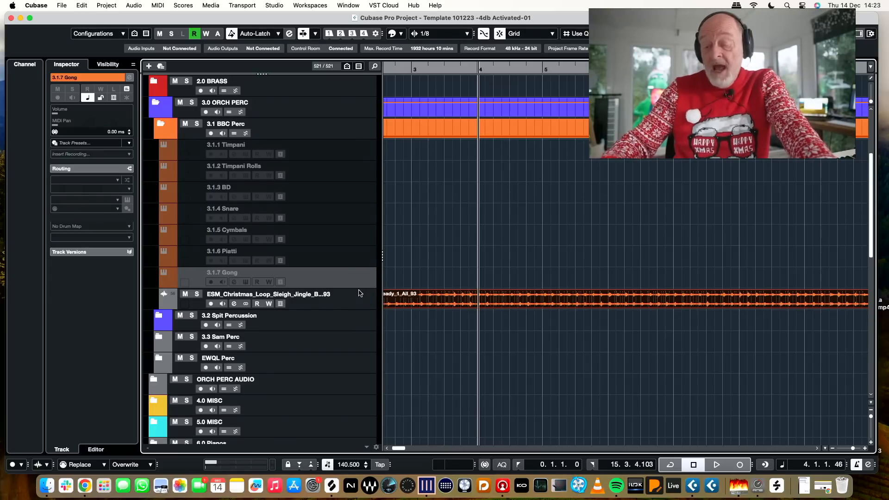
scroll(282, 160, "down", 1)
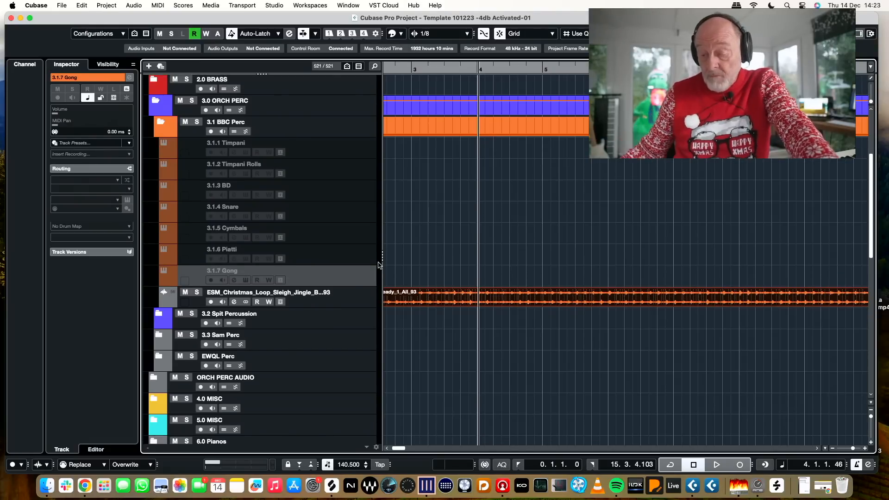
left_click(445, 486)
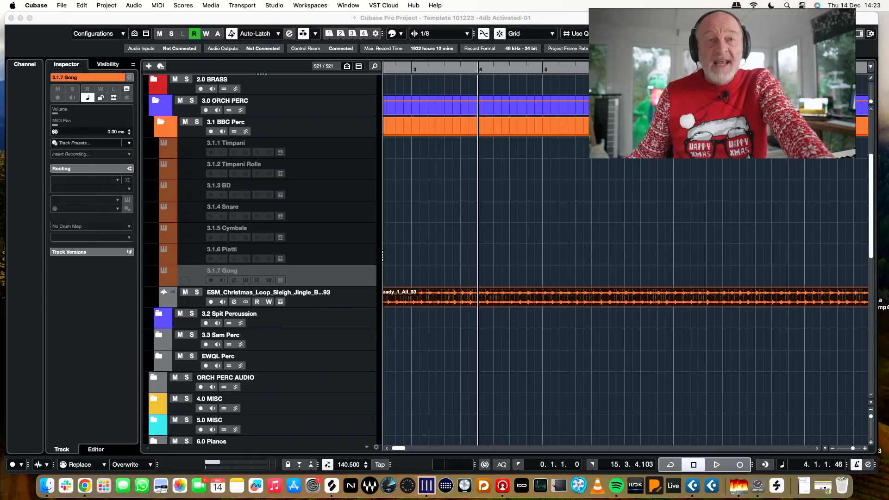
left_click(350, 274)
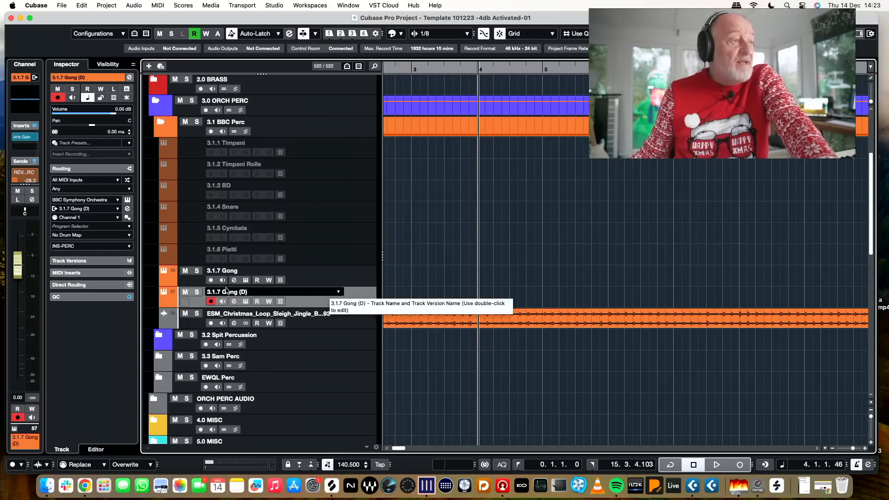
Switch the BBC Symphony Orchestra instrument on the 3.1.7 Gong (D) track to PRO mode and close its window
left_click(127, 200)
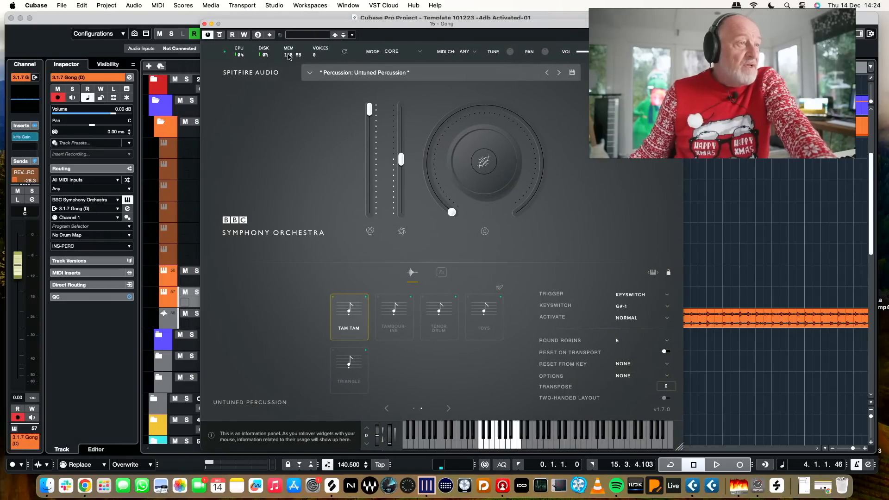
left_click(205, 24)
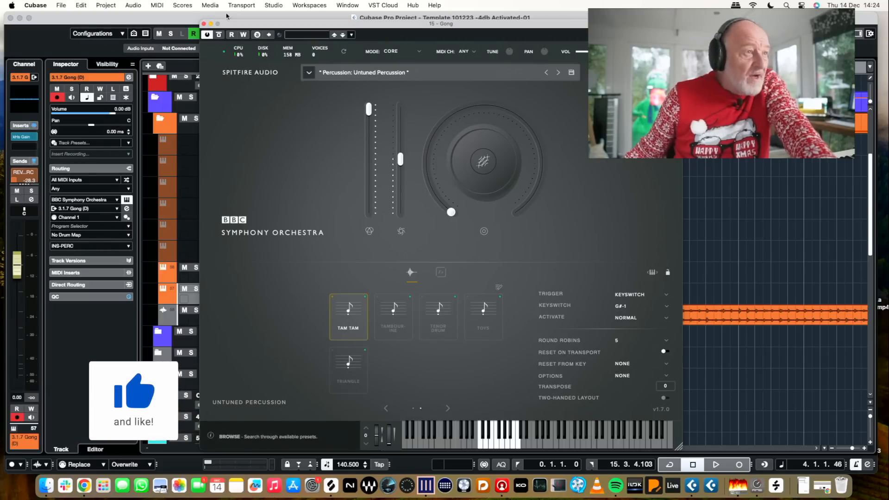
left_click(416, 51)
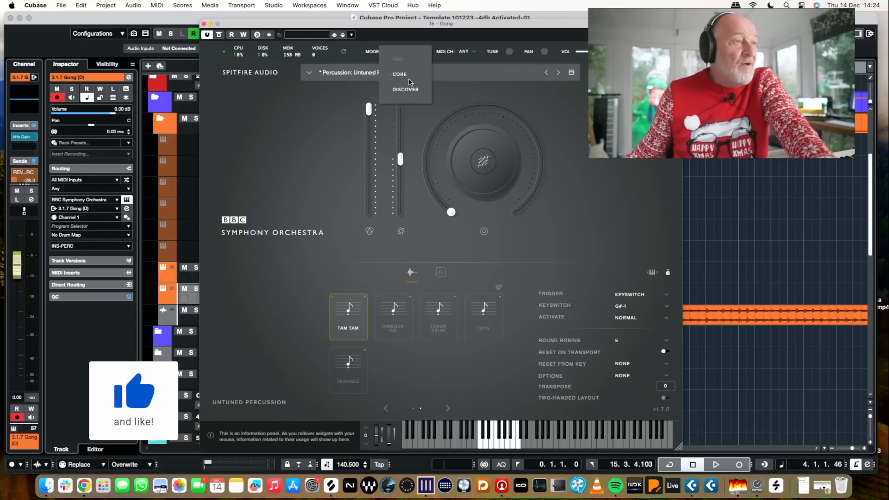
left_click(408, 61)
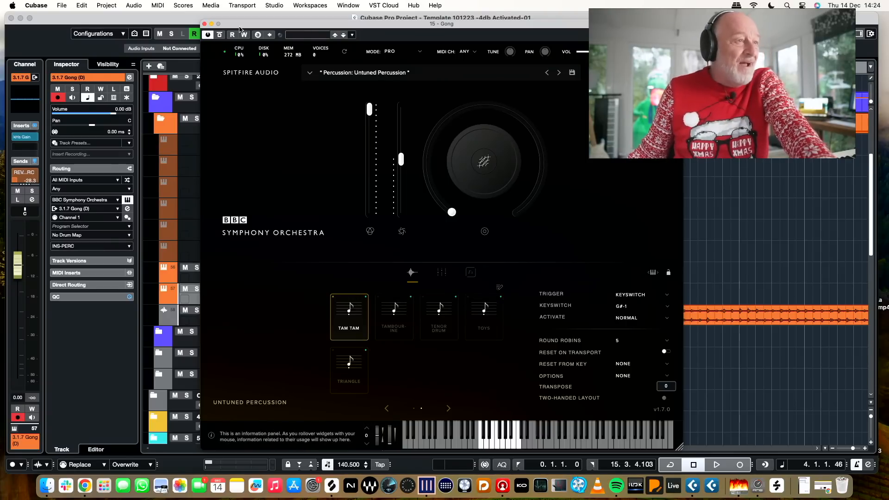
left_click(204, 23)
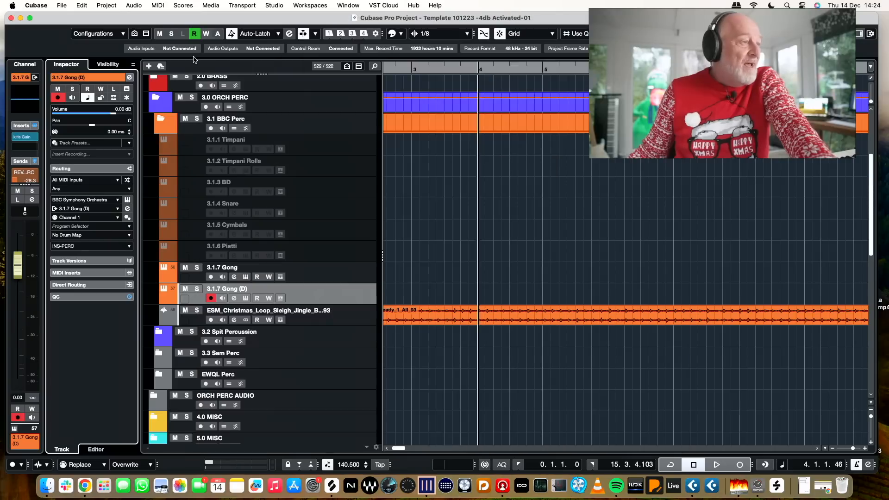
Replace the instrument of the 3.1.7 Gong (D) track with Vienna Synchron Player, discarding the changes to the Gong instrument
left_click(118, 199)
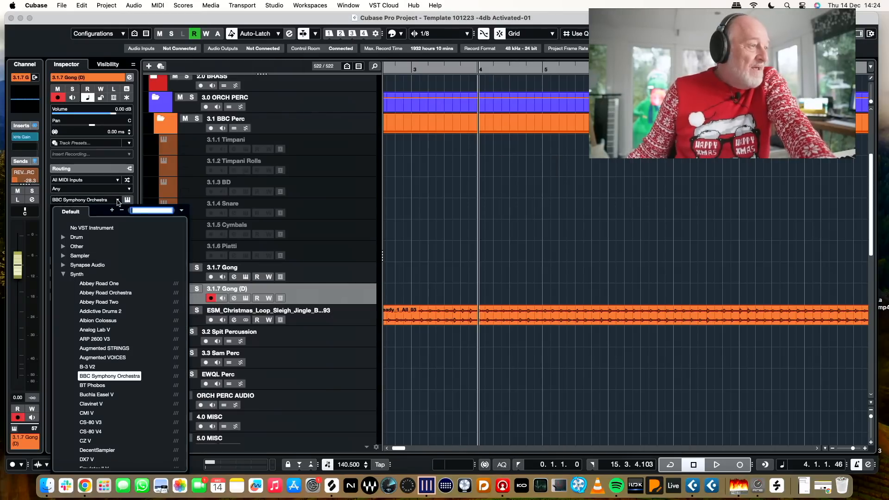
scroll(133, 316, "down", 10)
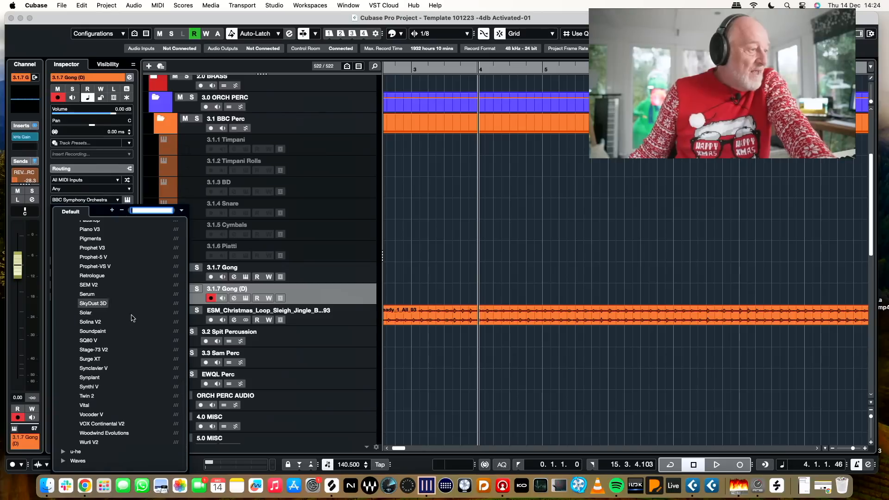
scroll(144, 308, "up", 6)
scroll(155, 297, "down", 5)
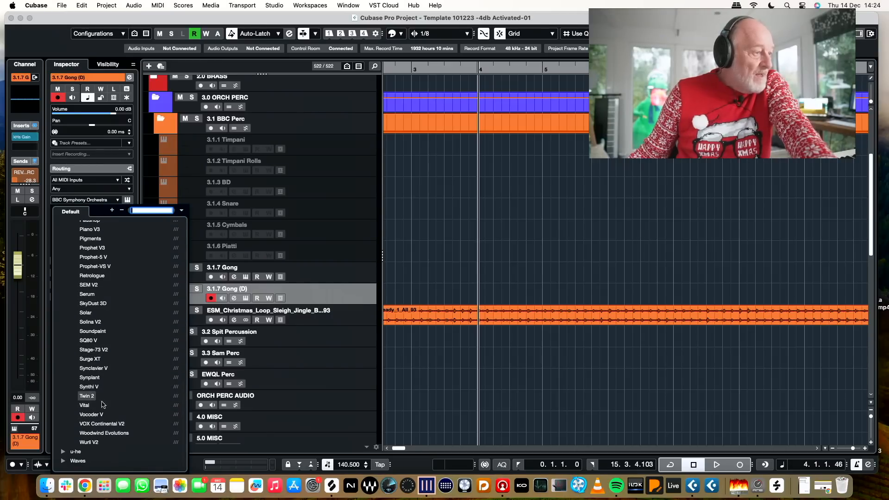
type("sy")
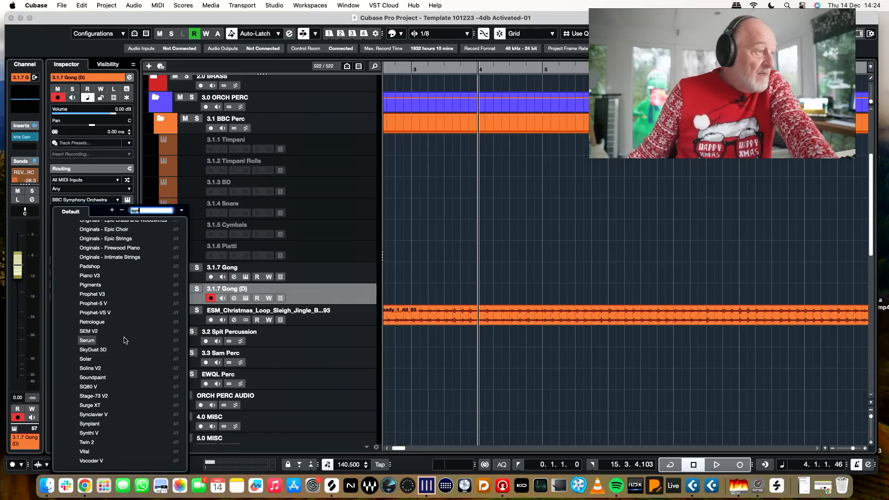
type("n")
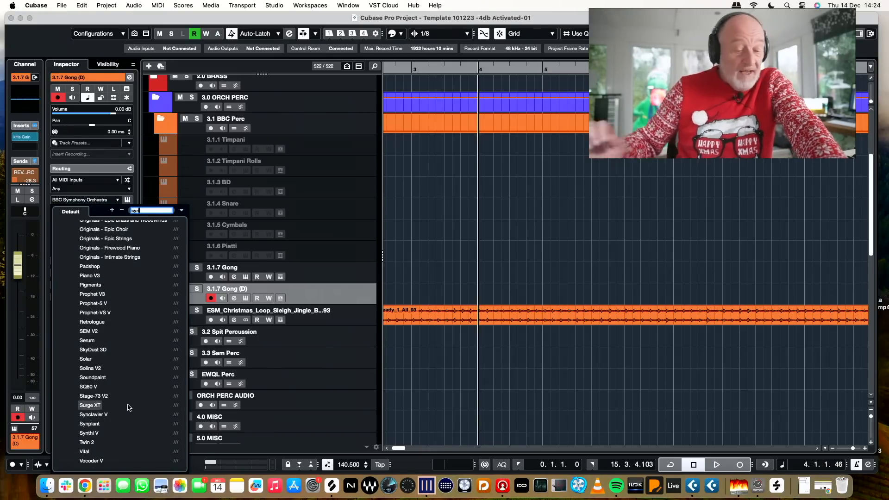
type("chron")
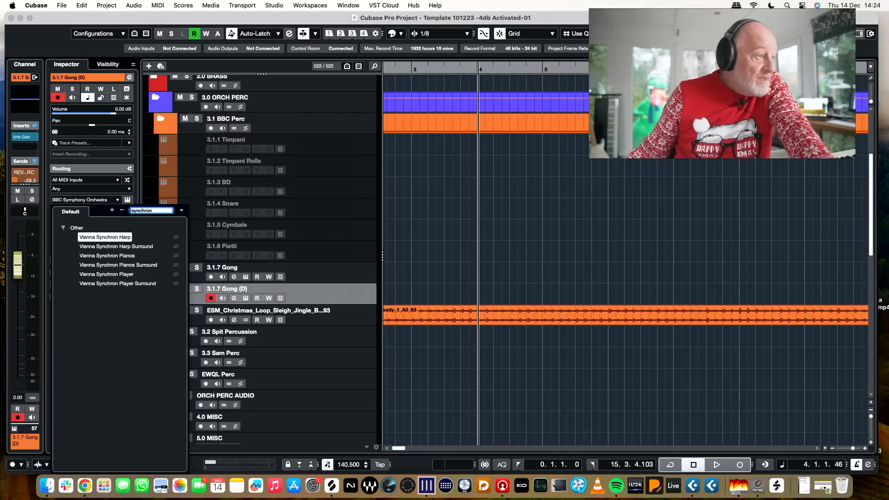
left_click(137, 275)
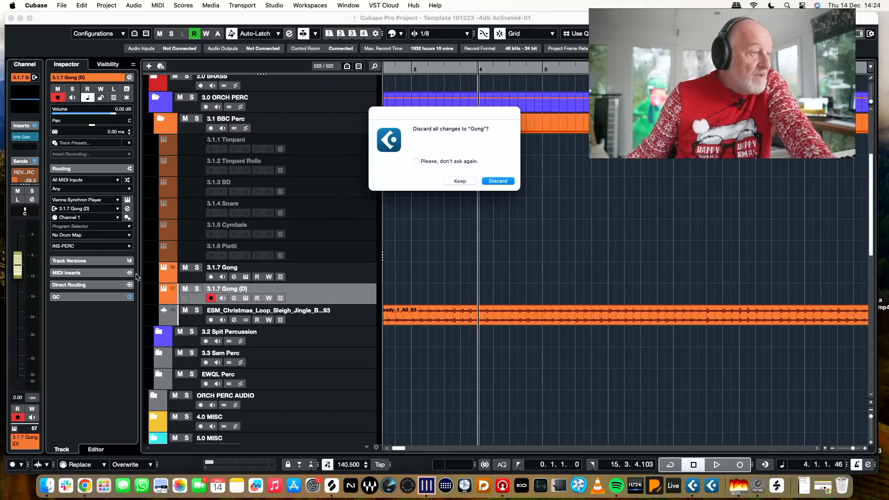
left_click(492, 182)
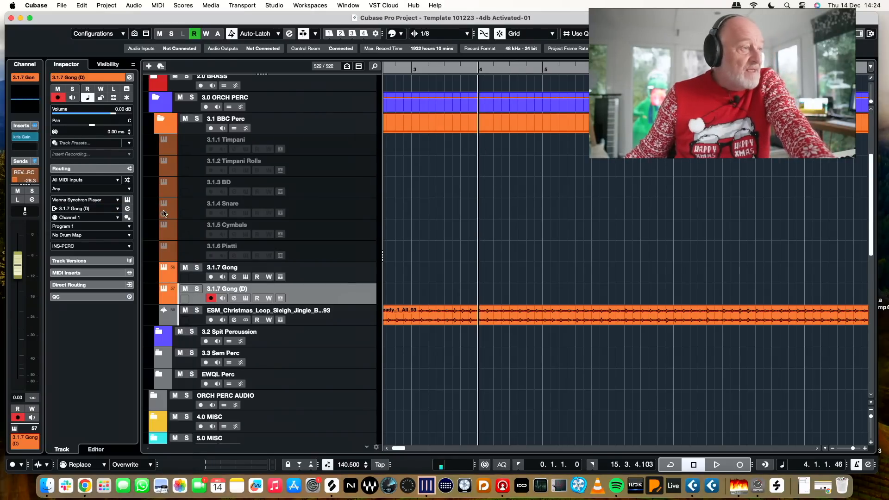
Load 08 Jingle bells VelXF rolls from the Synchron Percussion bells, choose the Mixed b. - Single slot and close the player
left_click(127, 201)
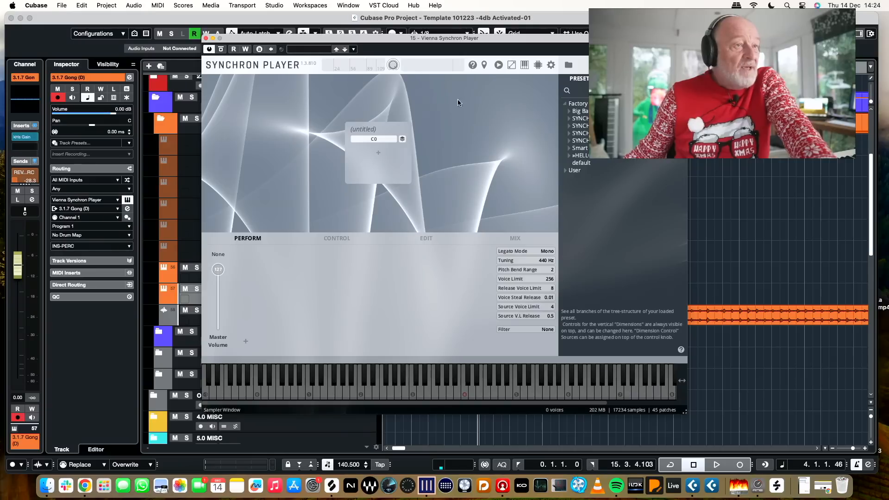
left_click(569, 119)
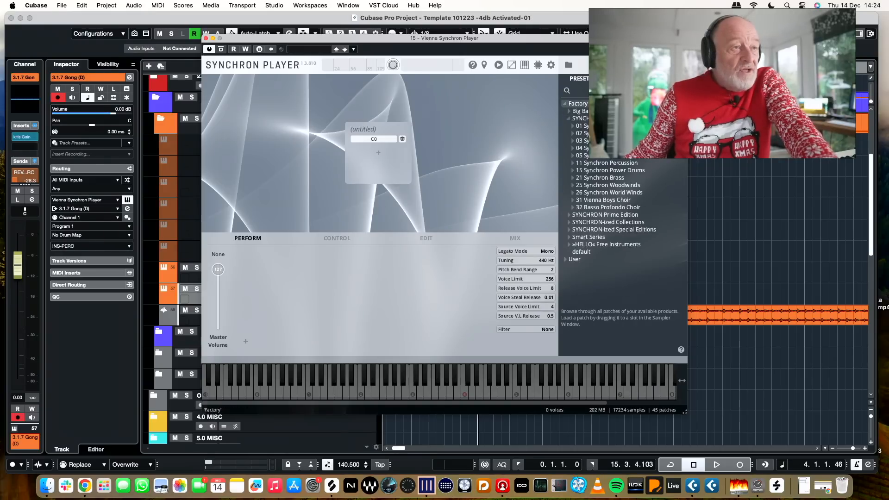
left_click(573, 163)
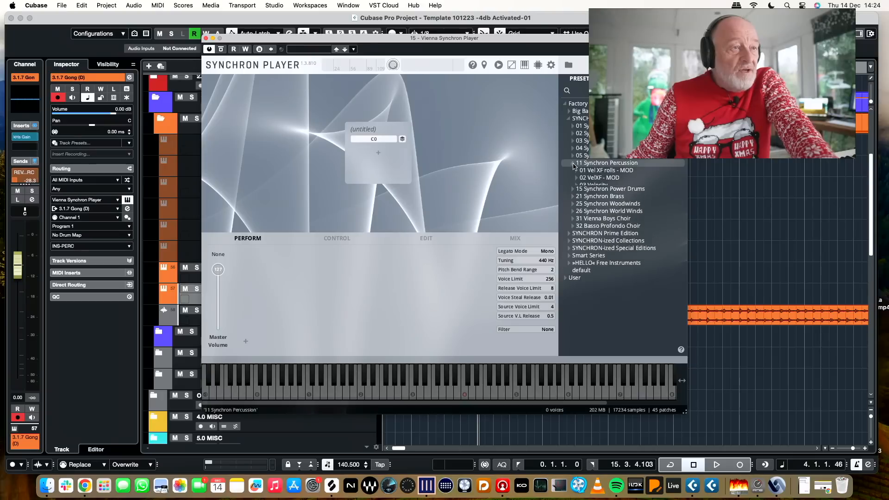
left_click(577, 171)
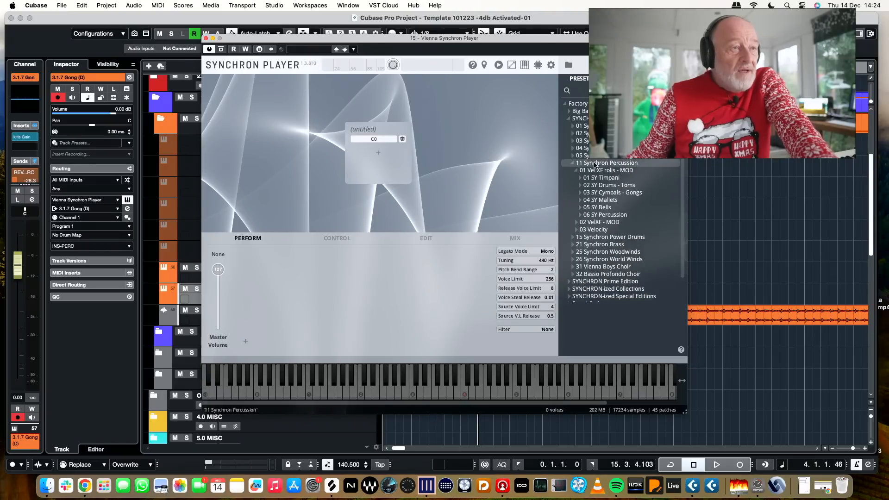
left_click(581, 208)
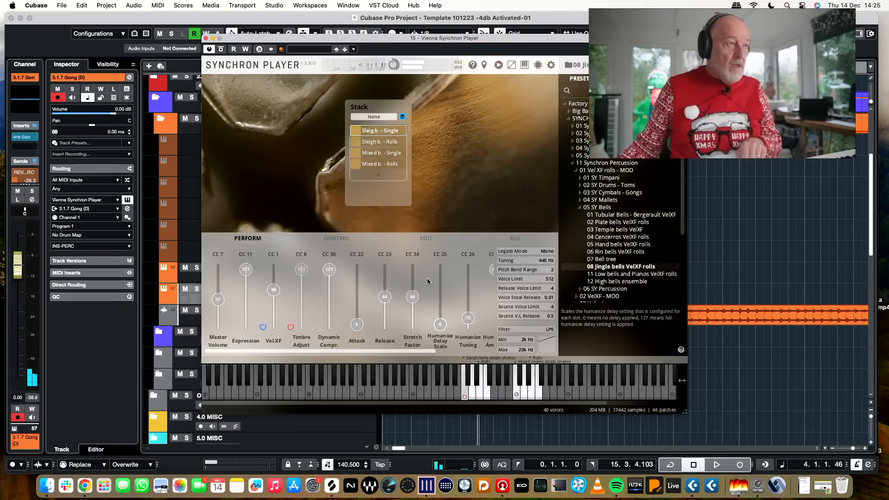
left_click(390, 156)
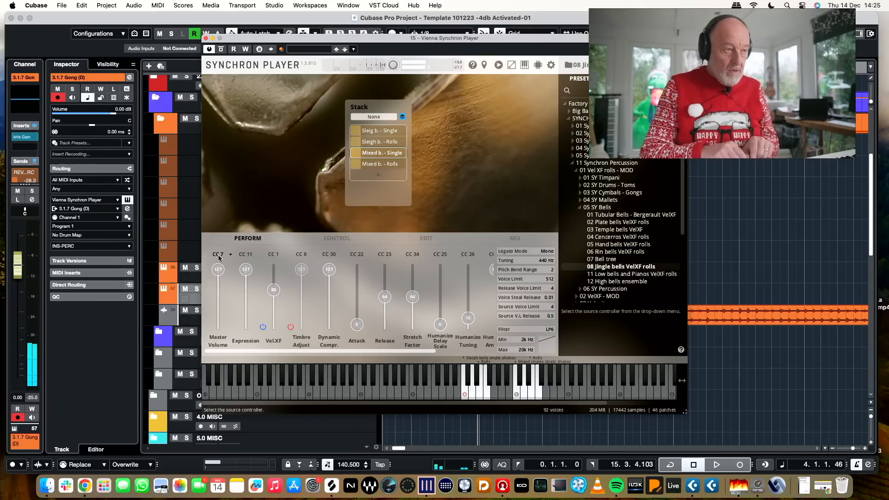
left_click(206, 38)
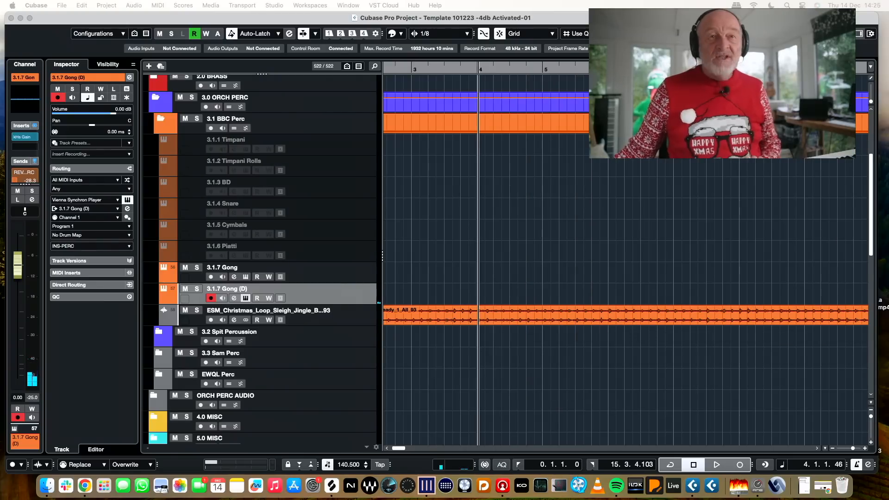
Raise the pre-gain of the 3.1.7 Gong (D) channel in the full mixer and close the mixer views
key("alt+super+b")
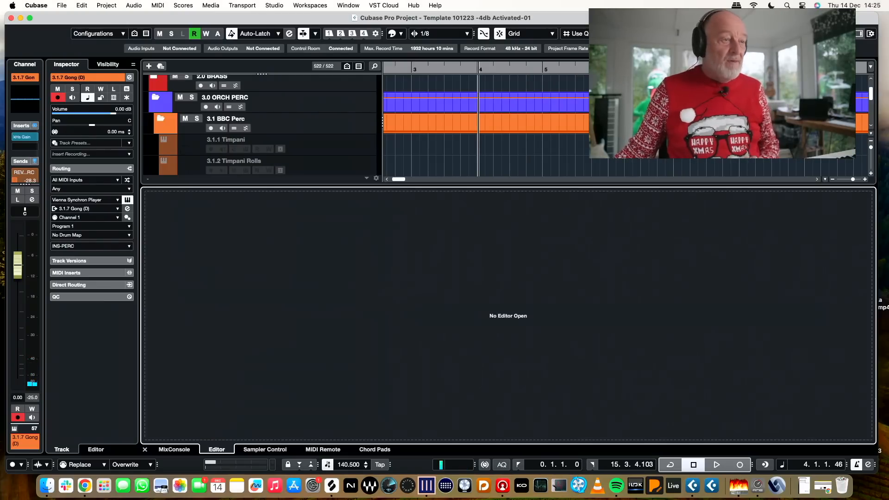
left_click(181, 449)
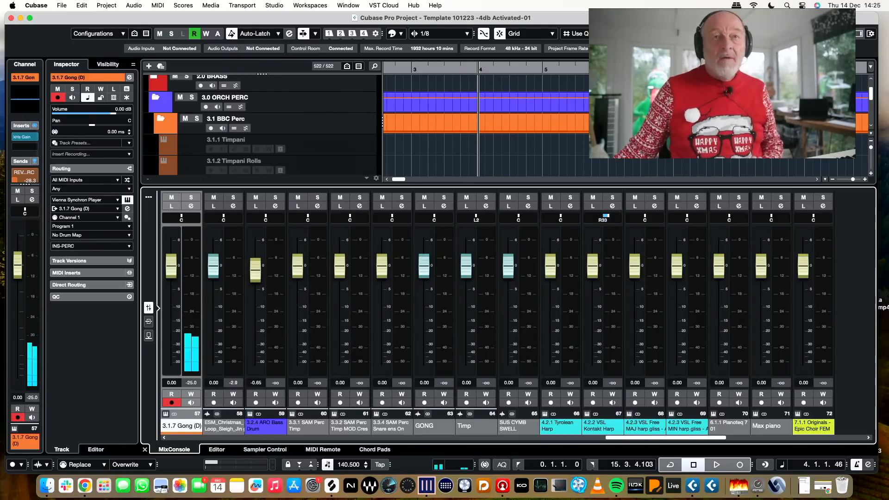
left_click_drag(153, 2, 102, 2)
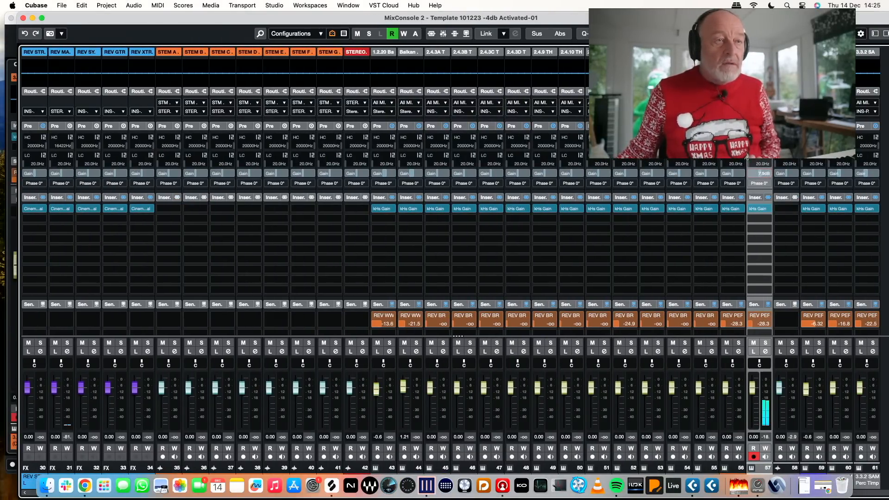
left_click_drag(50, 20, 888, 20)
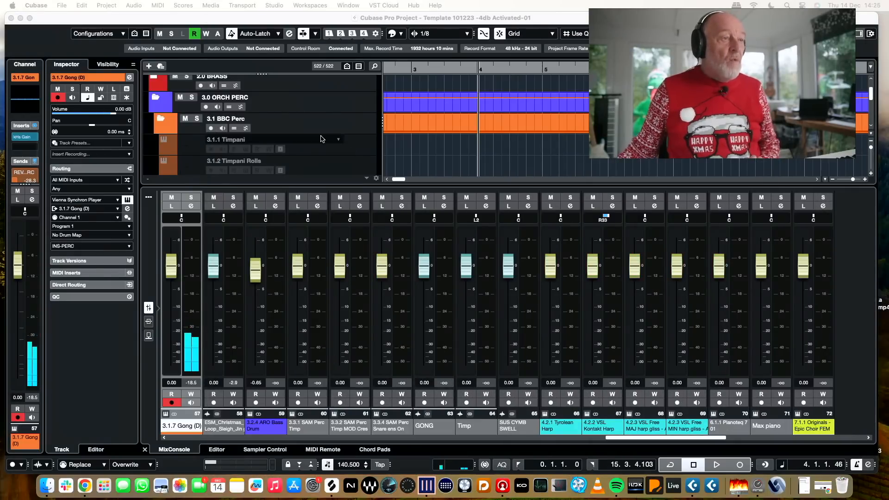
key("alt+super+b")
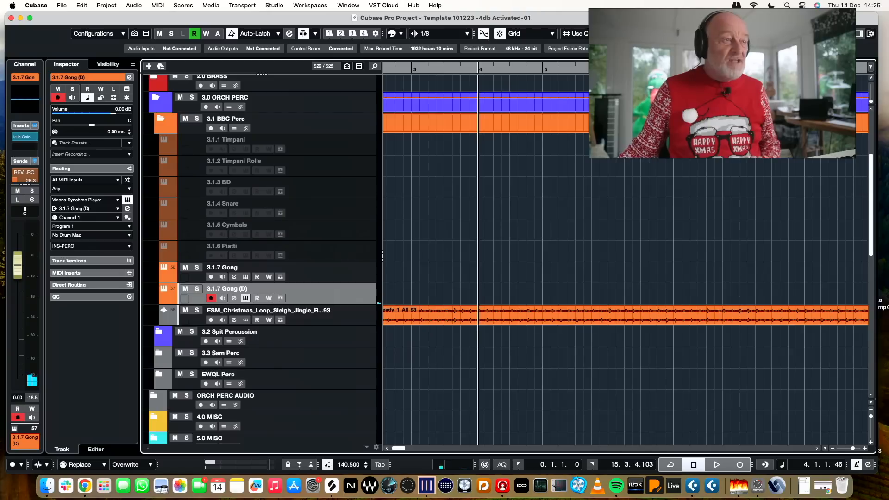
Set the left locator to bar -1 and record a jingle bell MIDI part on the 3.1.7 Gong (D) track
scroll(464, 213, "left", 10)
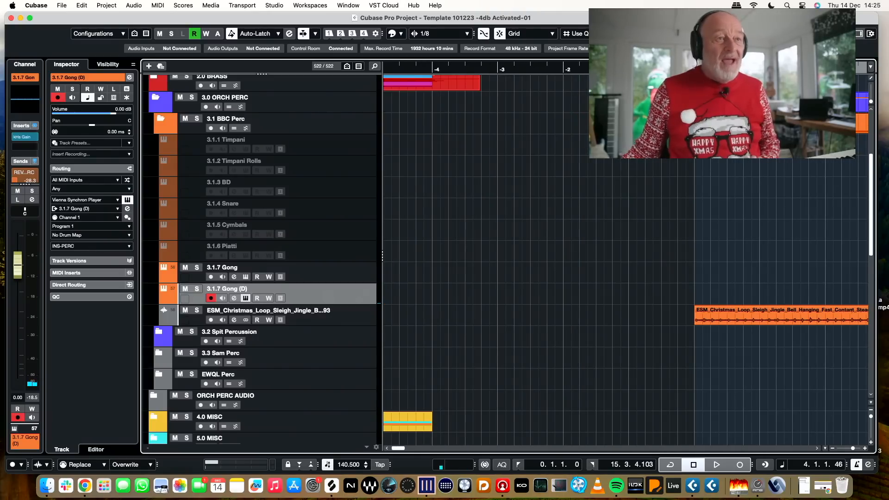
left_click(629, 67, "super")
key("KP_1")
key("KP_Multiply")
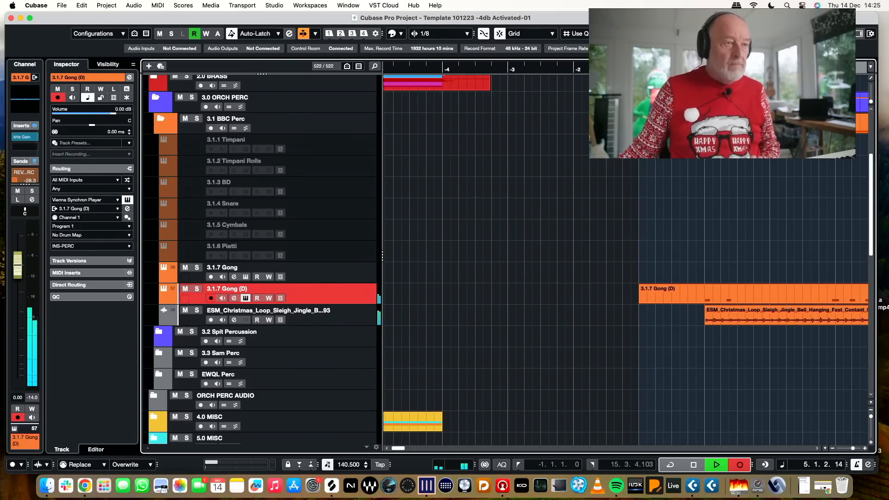
key("space")
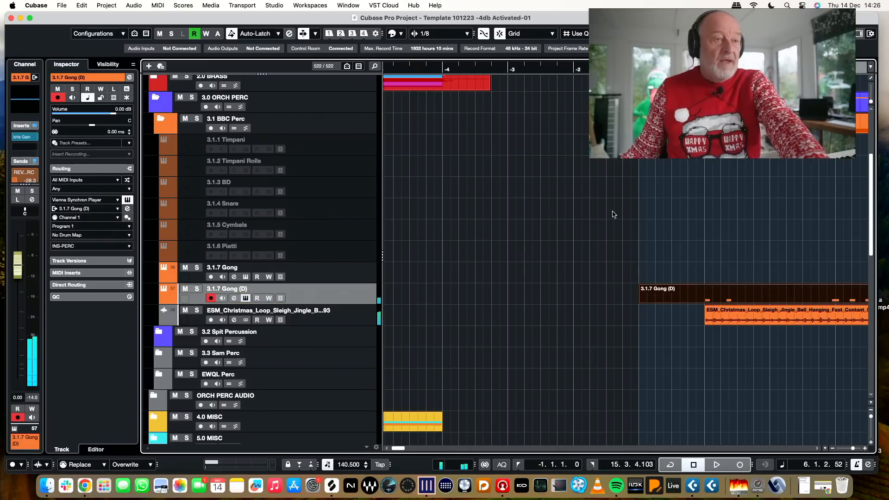
Delete the ESM_Christmas_Loop sleigh bell audio event starting at bar 0
scroll(685, 229, "right", 5)
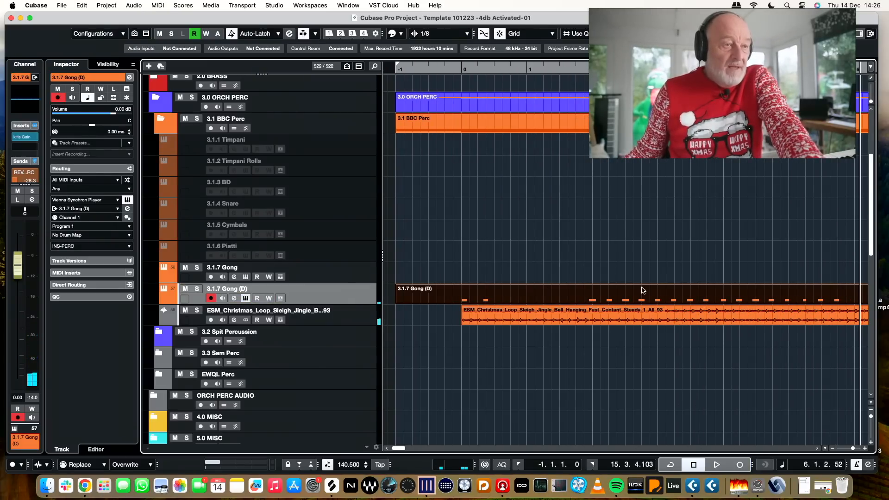
left_click(468, 320)
key("BackSpace")
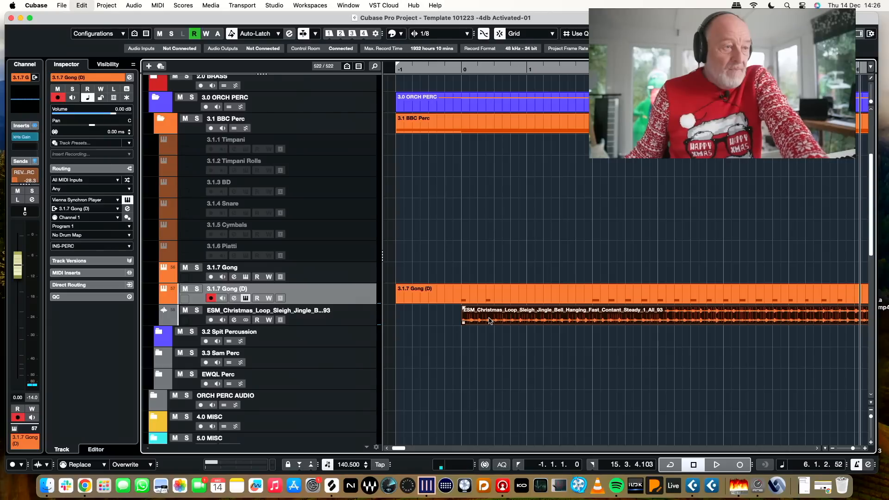
Trim the jingle bell MIDI part on the 3.1.7 Gong (D) track to run from bar 0 to bar 4
key("space")
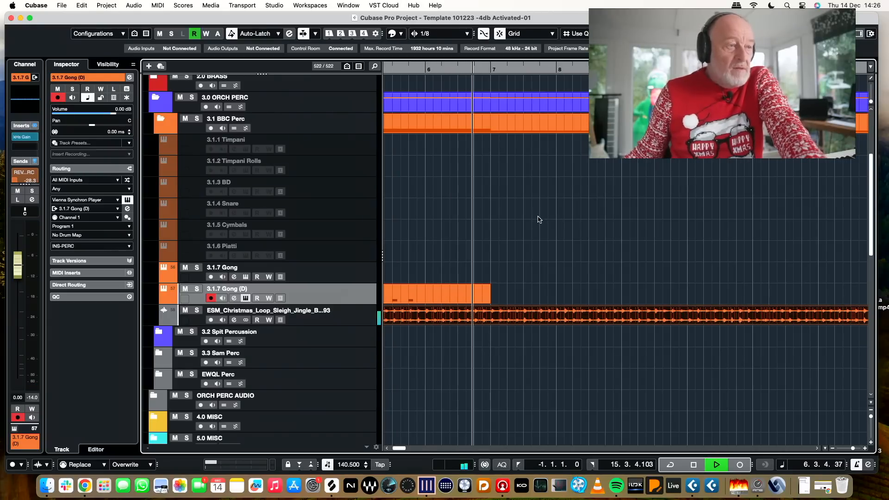
scroll(540, 218, "left", 10)
key("space")
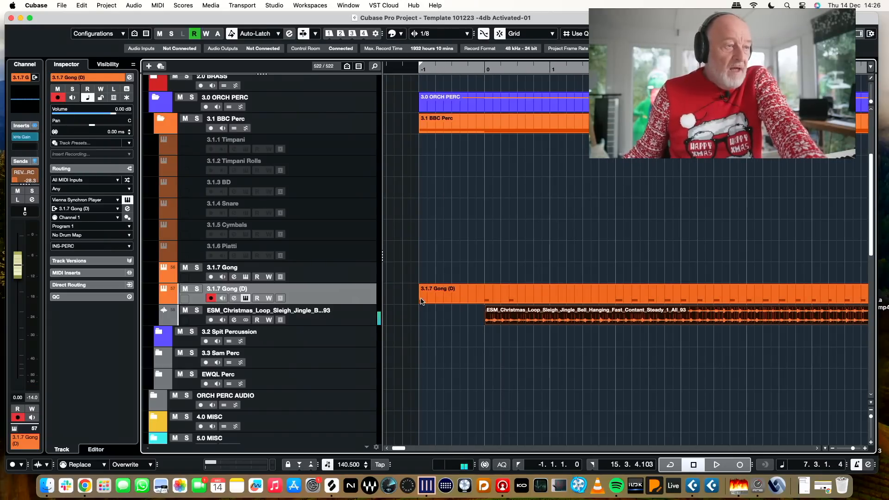
left_click_drag(421, 300, 501, 296)
left_click(464, 67)
key("space")
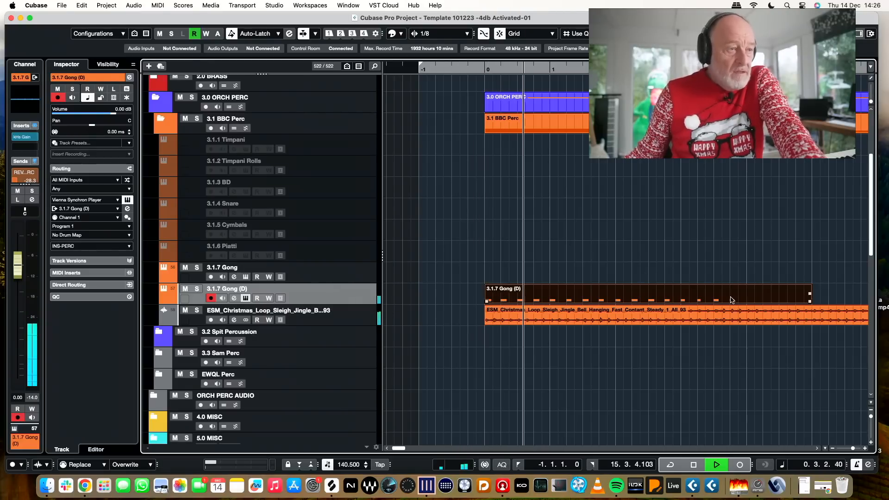
left_click_drag(796, 300, 680, 295)
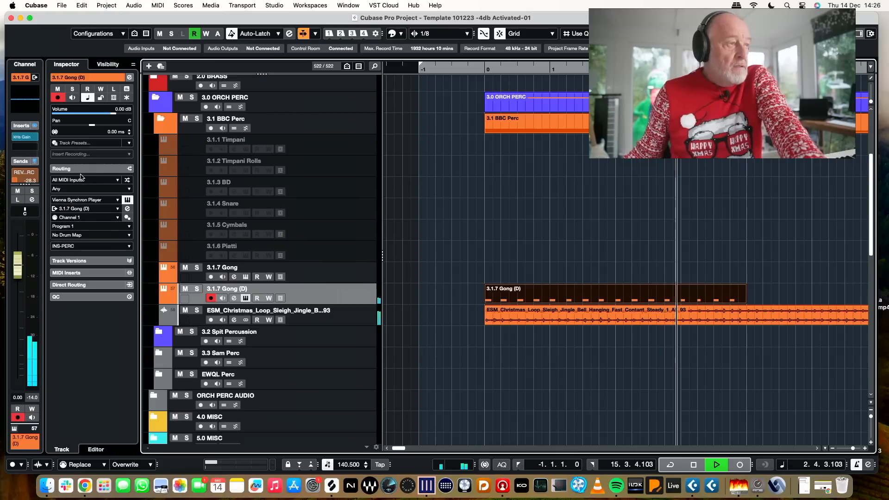
Lower the 3.1.7 Gong (D) track volume to -2.97 dB and repeatedly duplicate its four-bar part end to end
left_click_drag(111, 113, 106, 113)
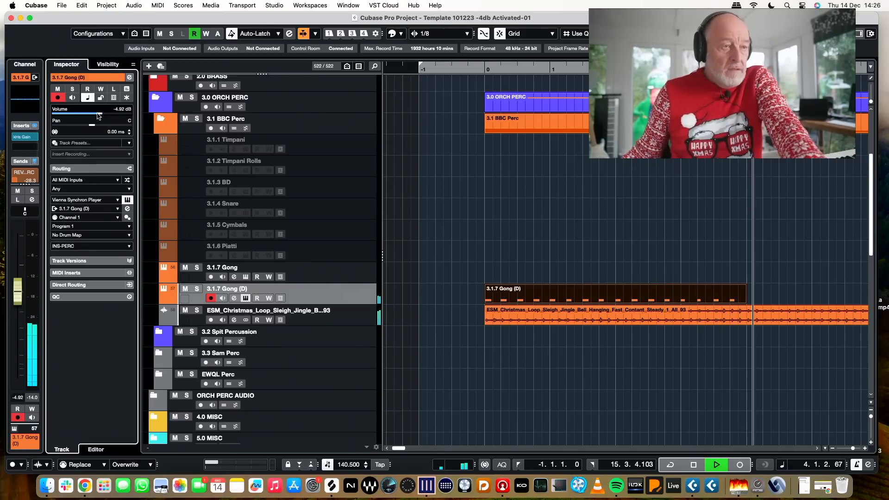
key("space")
key("super+d")
key("super+d")
key("super+d")
key("super+d")
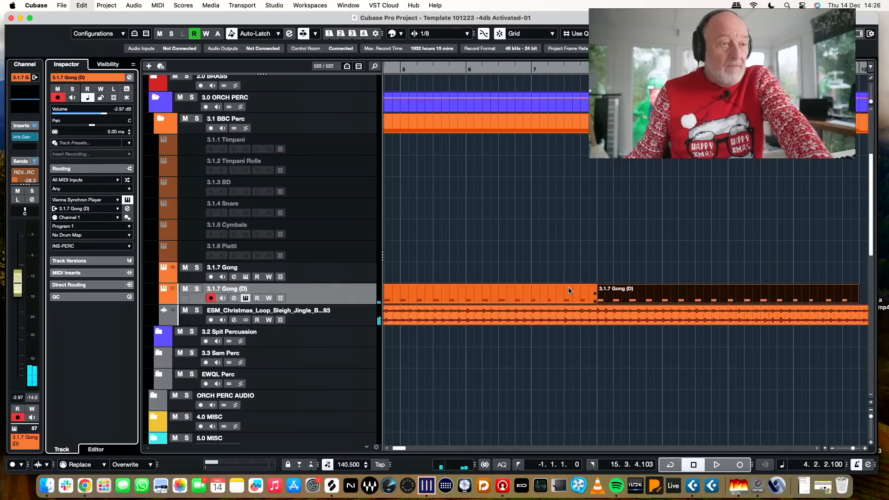
key("space")
Duplicate the ESM_Christmas_Loop sleigh bell audio event directly after itself
left_click(502, 317)
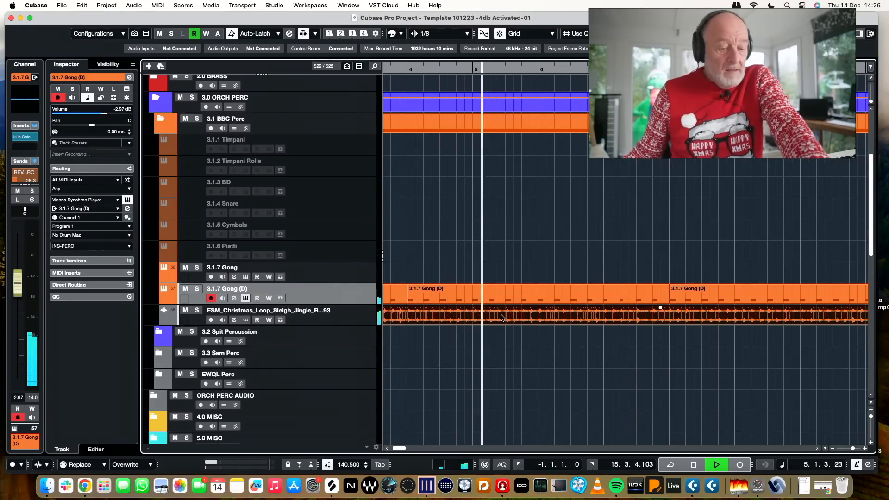
key("super+d")
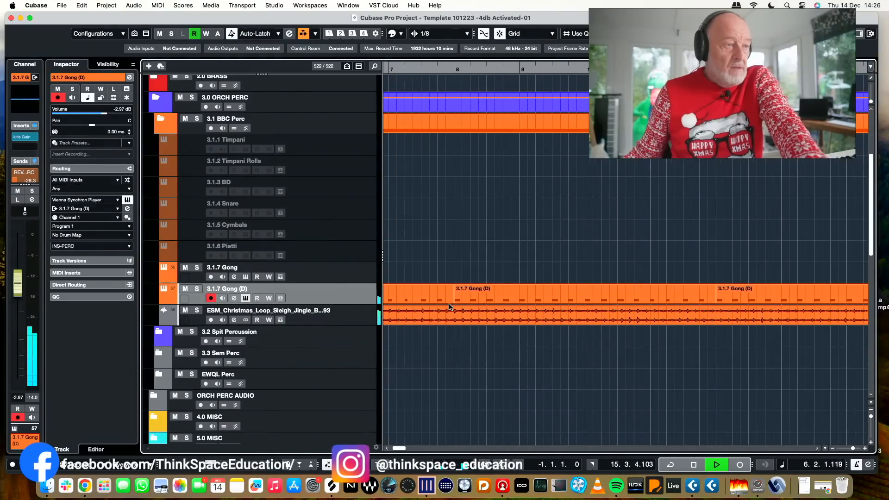
key("space")
Play the played jingle bells together with the sleigh bell loop from bar -1
scroll(486, 302, "right", 5)
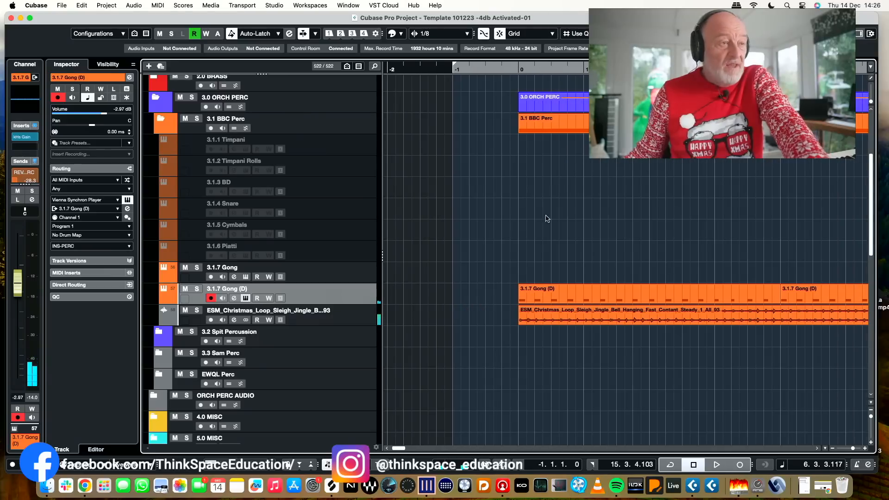
left_click(464, 73)
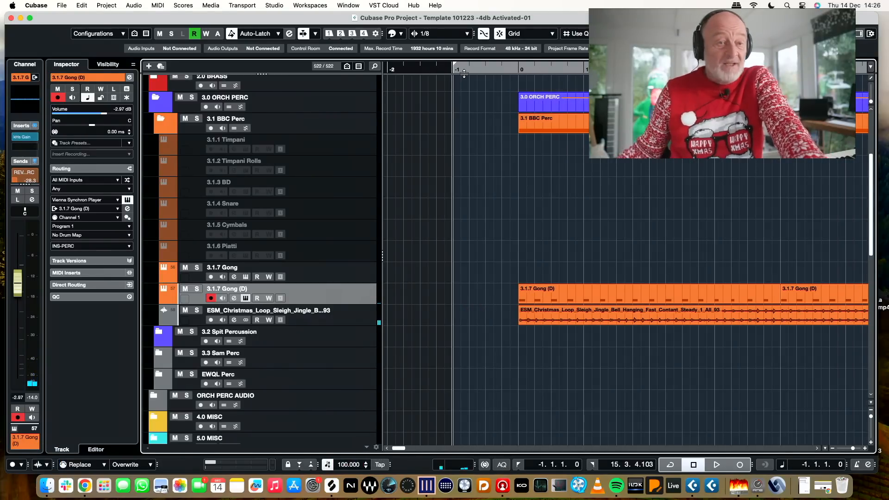
key("space")
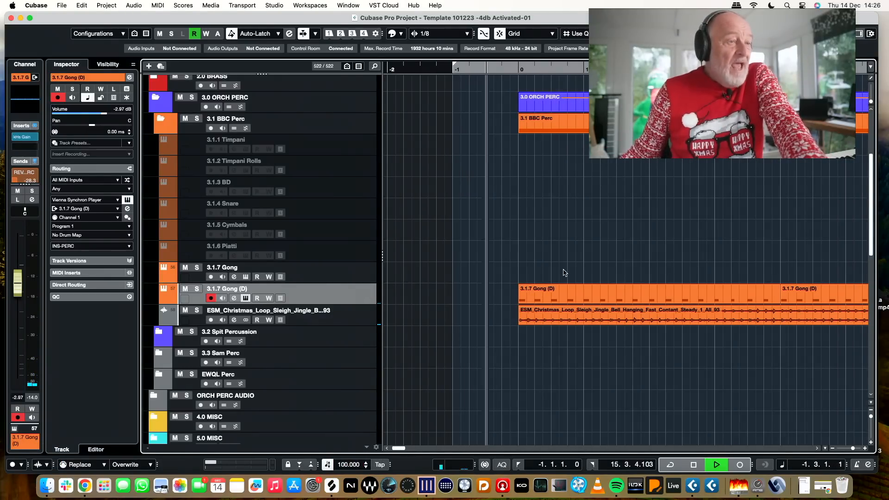
scroll(486, 254, "left", 1)
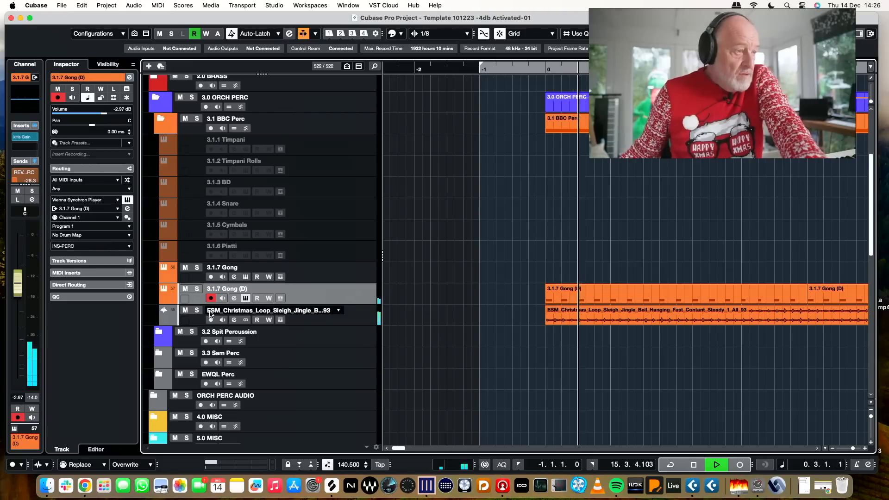
scroll(258, 323, "down", 3)
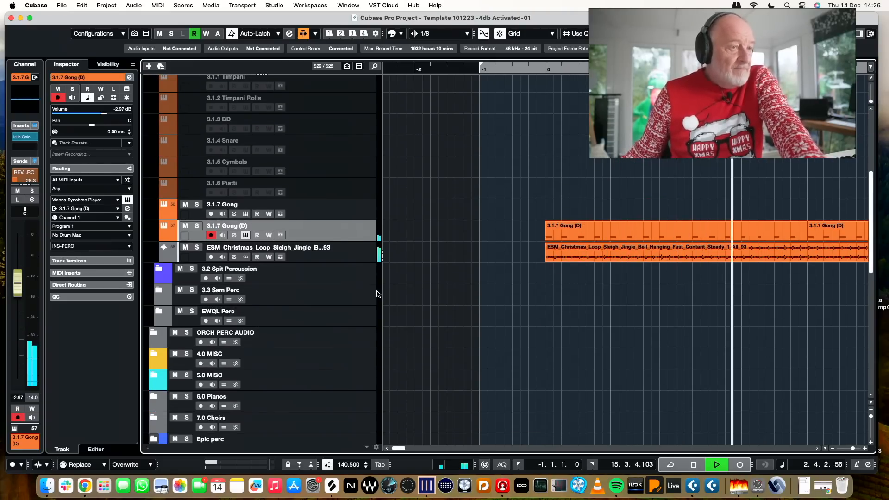
key("space")
scroll(452, 159, "up", 6)
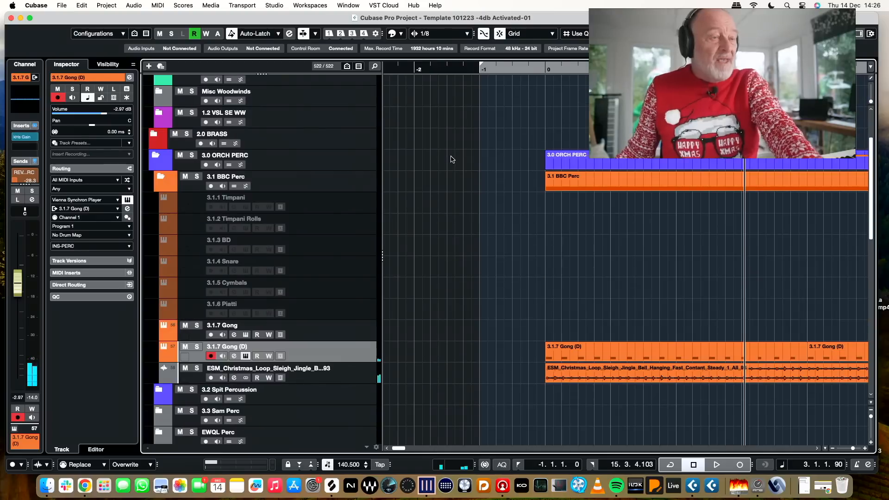
Start a project backup and browse to the Happy Christmas folder for its destination
left_click(64, 5)
left_click(92, 167)
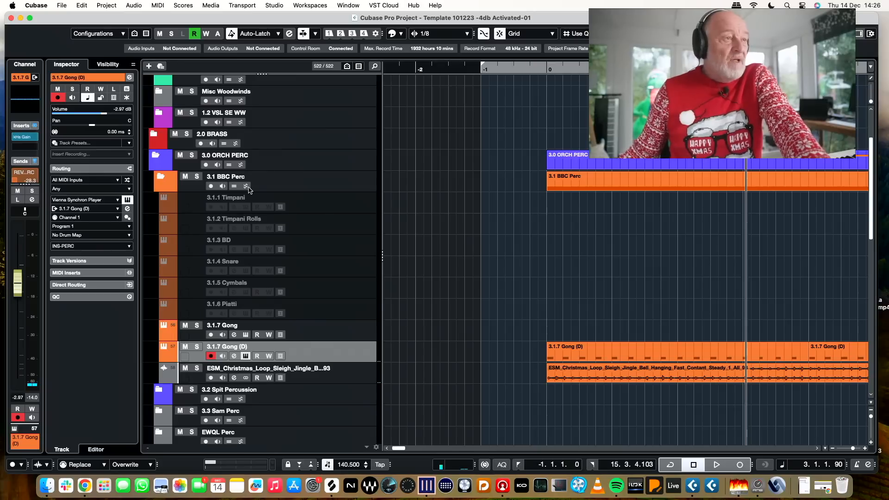
left_click(508, 84)
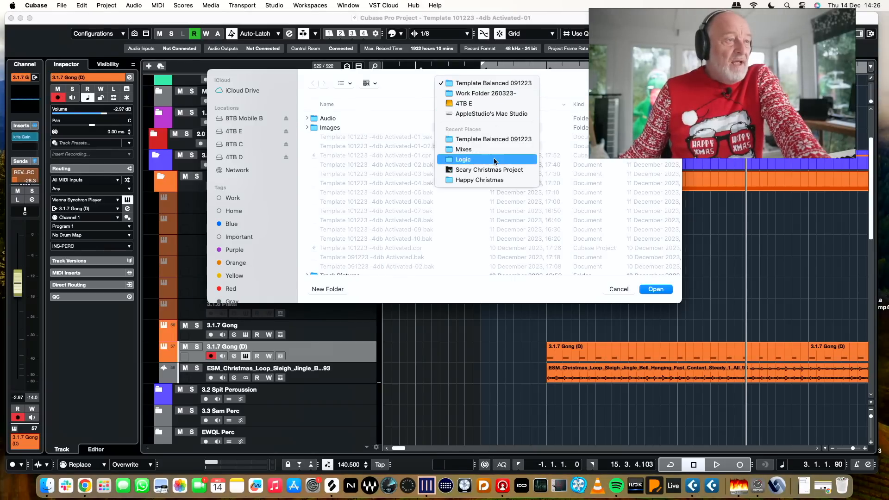
left_click(495, 150)
left_click(483, 85)
left_click(481, 94)
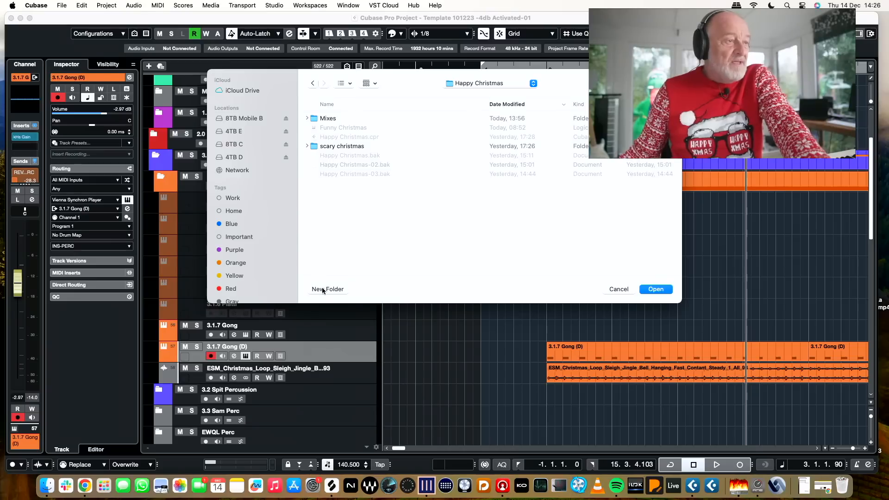
Create a folder named Action Christmas inside Happy Christmas and choose it as the backup destination
left_click(324, 288)
type("Ac")
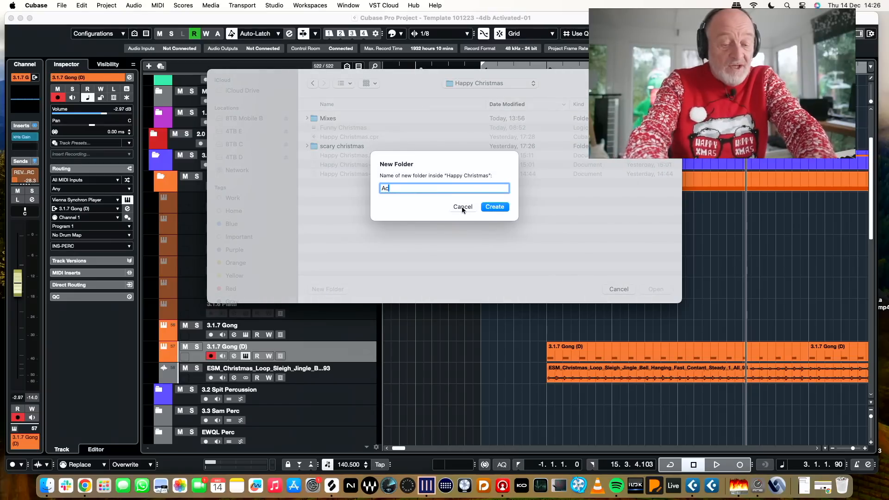
type("tion Christm")
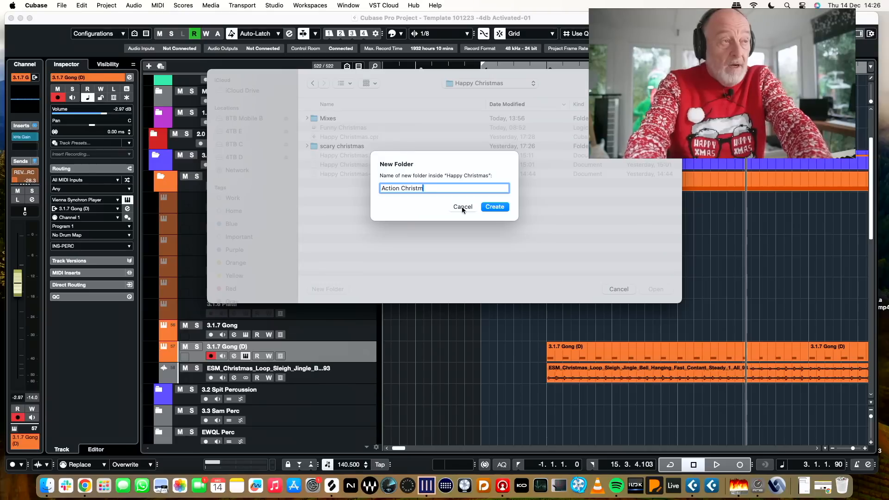
type("as")
key("Return")
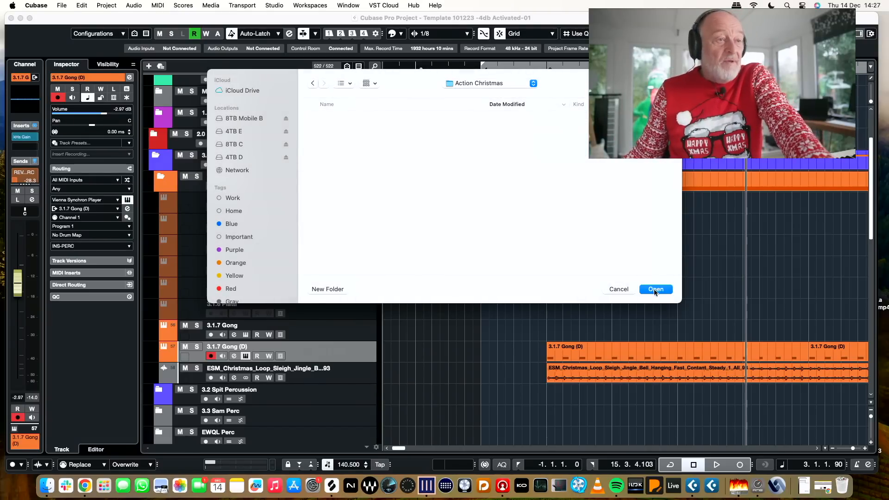
left_click(653, 289)
Back up the project under the name actionchristmas with unused files removed
key("super+a")
type("ad")
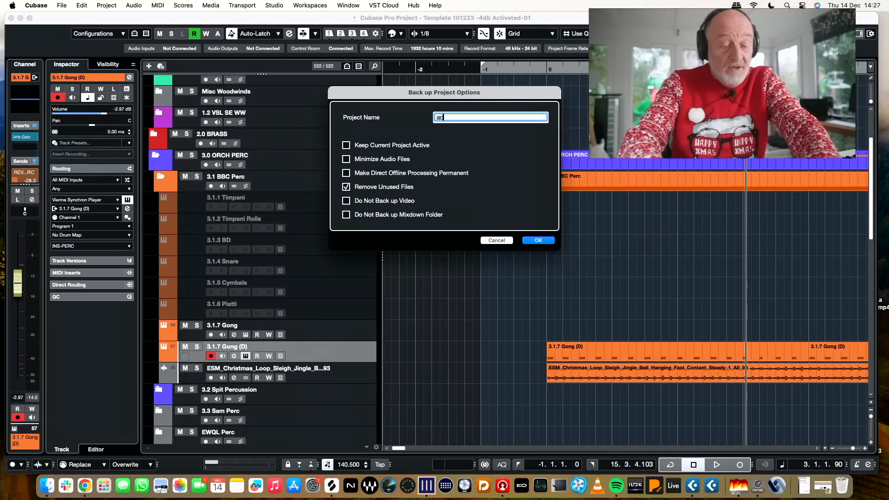
type("tionchristmas")
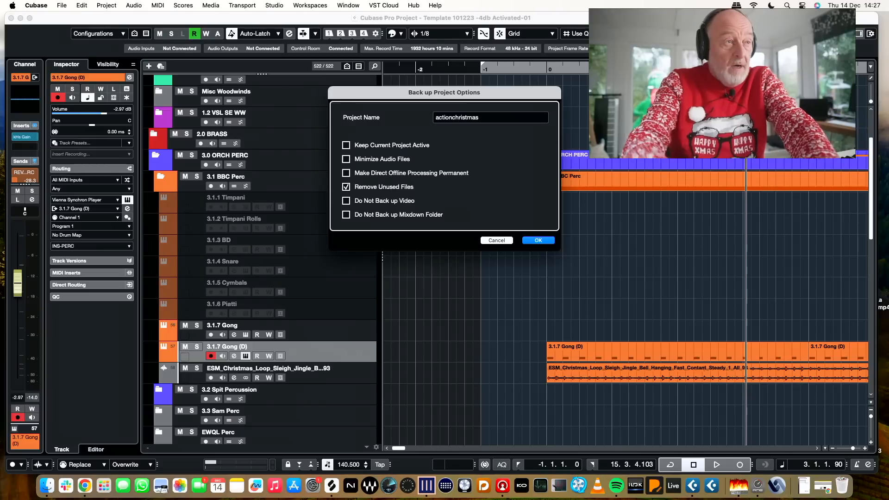
left_click(524, 161)
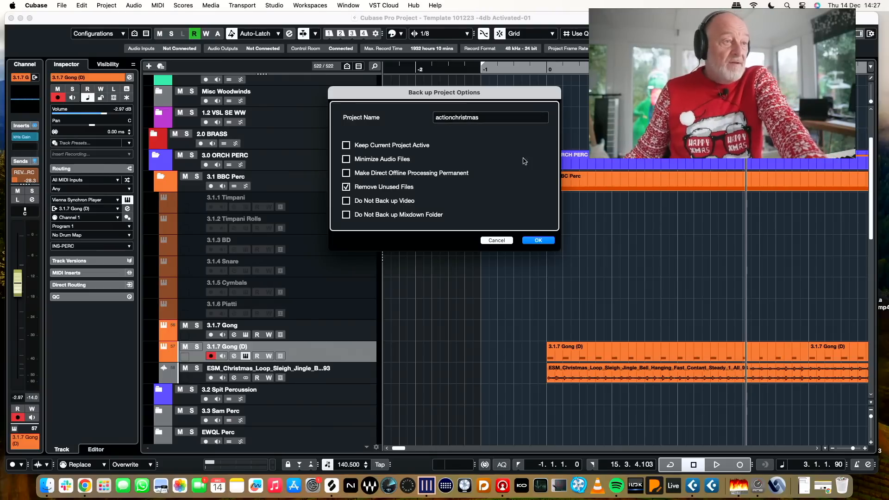
left_click(534, 241)
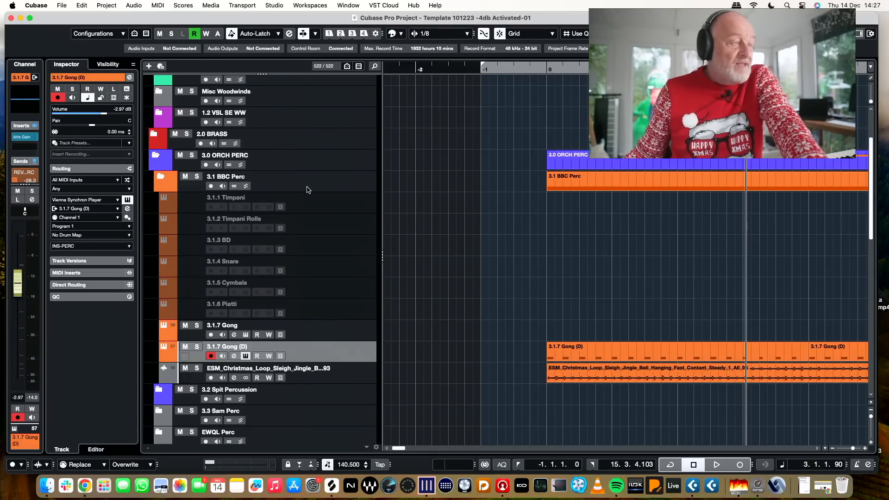
Return the playhead to bar -1 and expand the 8.4 Spit Chamber Strings folder
scroll(453, 279, "down", 1)
scroll(453, 280, "left", 1)
left_click(494, 69)
scroll(527, 303, "down", 8)
scroll(527, 303, "down", 8)
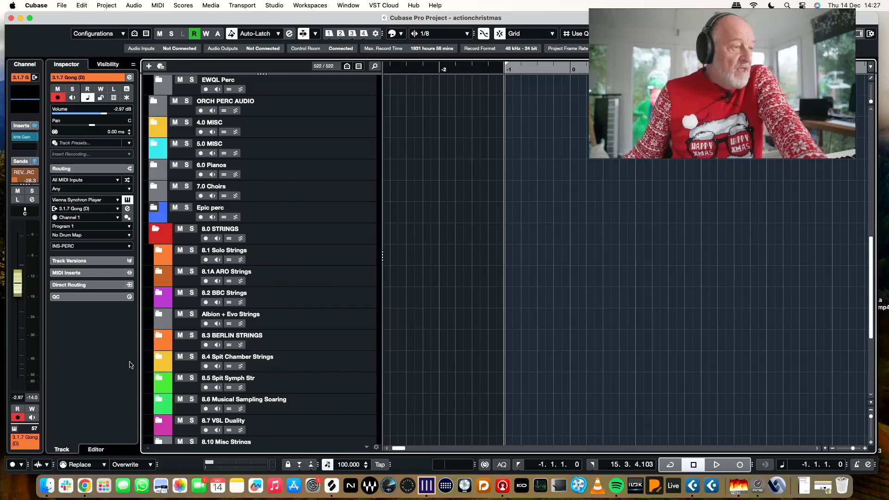
left_click(159, 356)
scroll(305, 352, "down", 18)
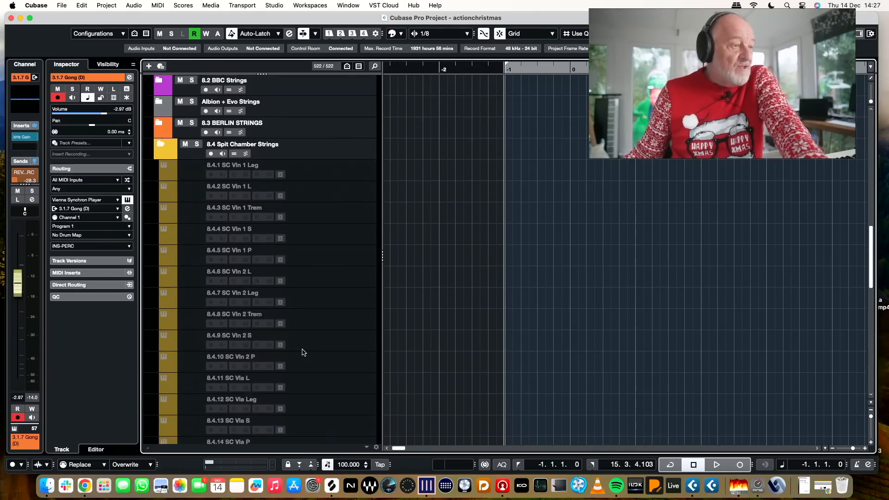
Select the 8.4.25 SC Ens S track and set its volume to -1.82 dB
scroll(305, 350, "down", 19)
scroll(305, 351, "up", 7)
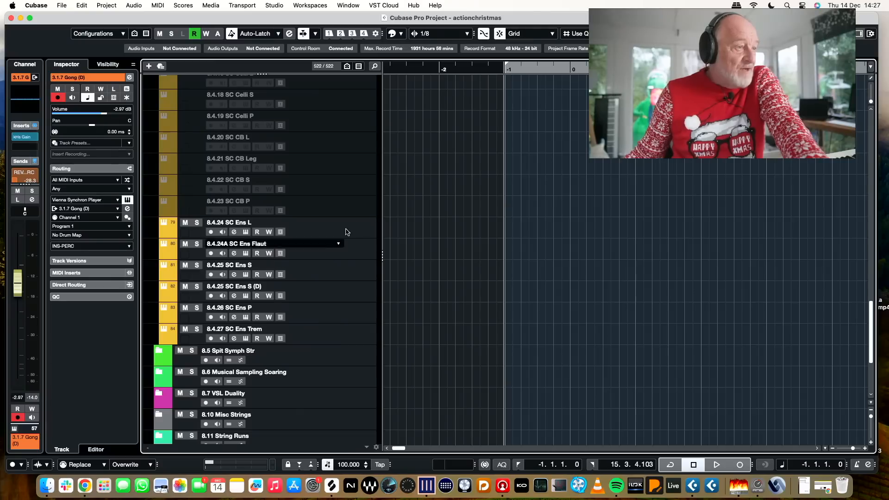
left_click(352, 276)
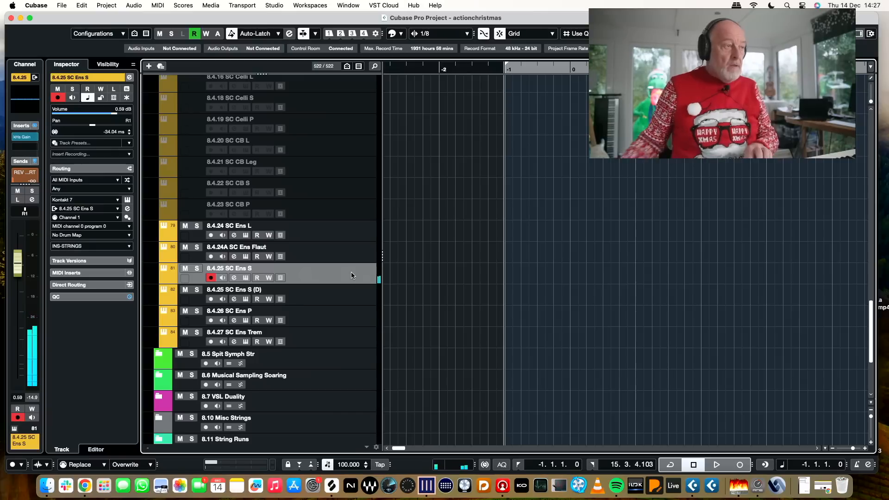
left_click_drag(111, 115, 107, 116)
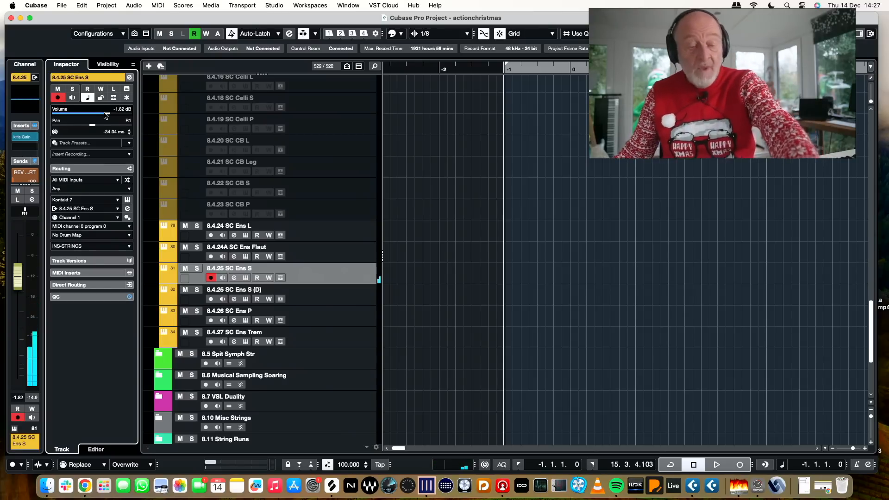
Draw an empty MIDI part on the 8.4.25 SC Ens S track from just before bar -2 and open it for note editing
left_click_drag(432, 274, 782, 279)
key("1")
key("space")
double_click(524, 275)
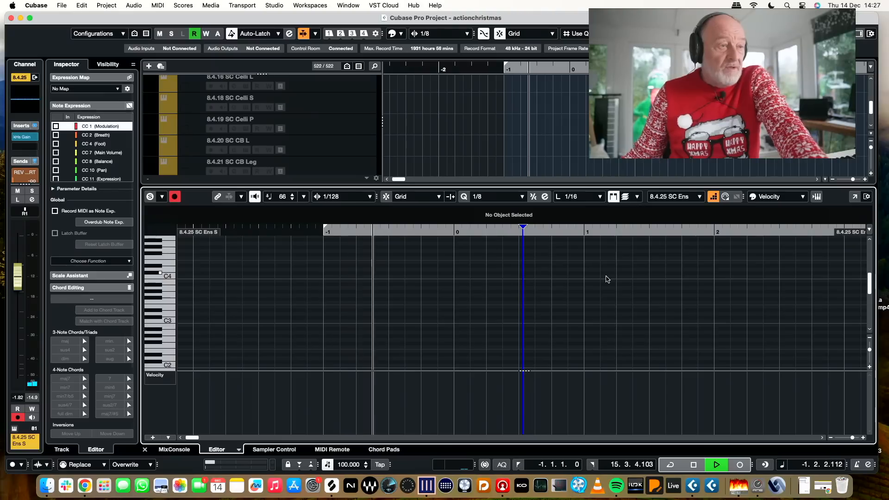
Fill the 8.4.25 SC Ens S part with an eighth-note ostinato between C3 and C4 up to bar 8, close the editor and play it
left_click(453, 234)
scroll(543, 299, "down", 1)
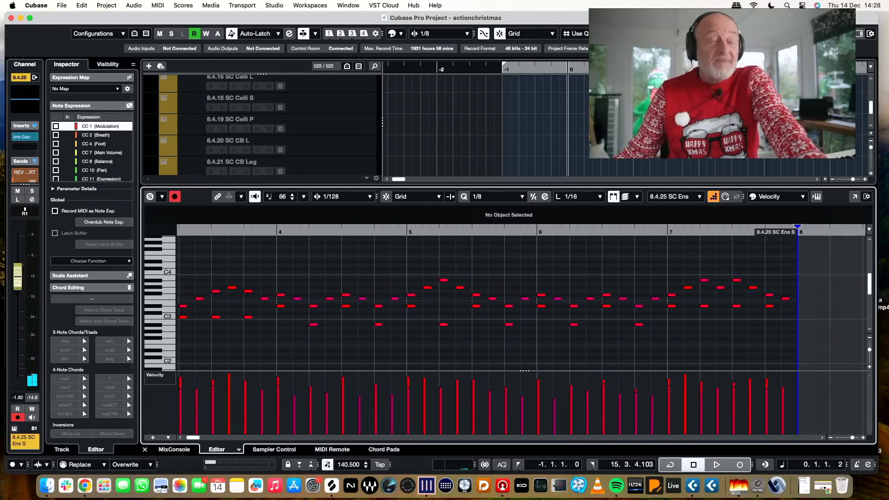
key("Return")
key("space")
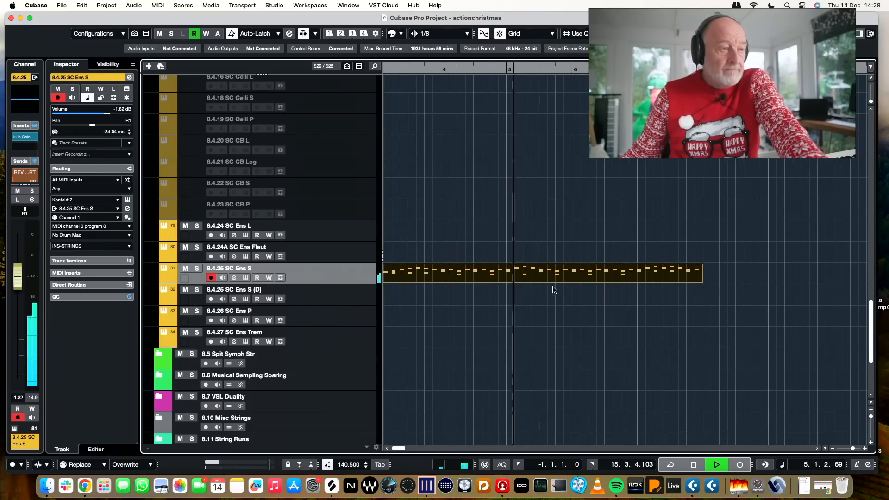
Trim the start of the 8.4.25 SC Ens S part to bar 0 and play the arrangement from bar -1
scroll(551, 294, "left", 10)
scroll(410, 288, "left", 2)
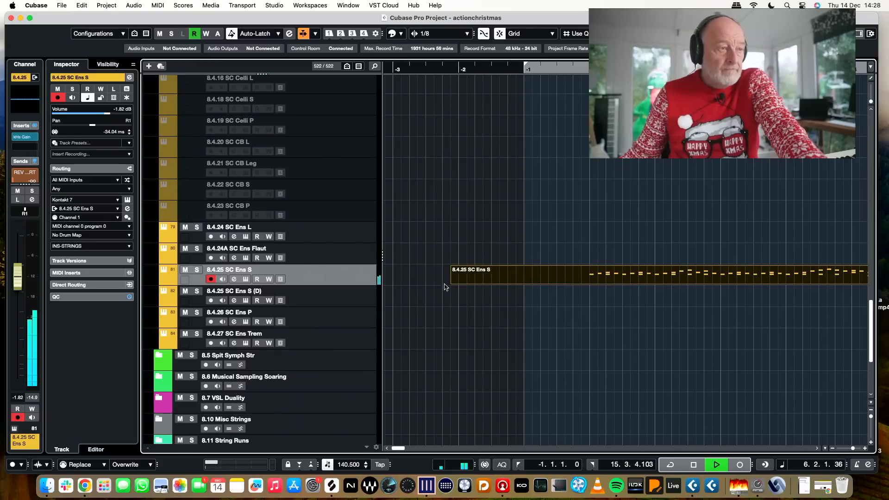
left_click_drag(451, 282, 578, 290)
key("space")
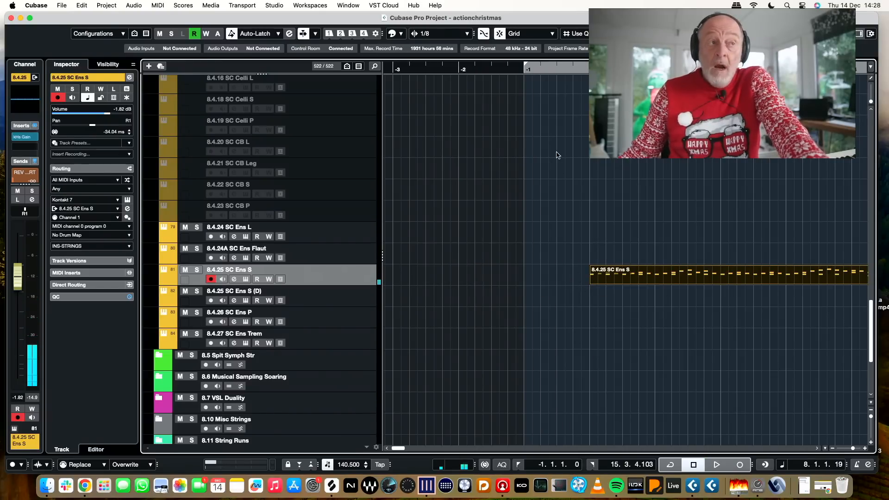
left_click(524, 66)
key("space")
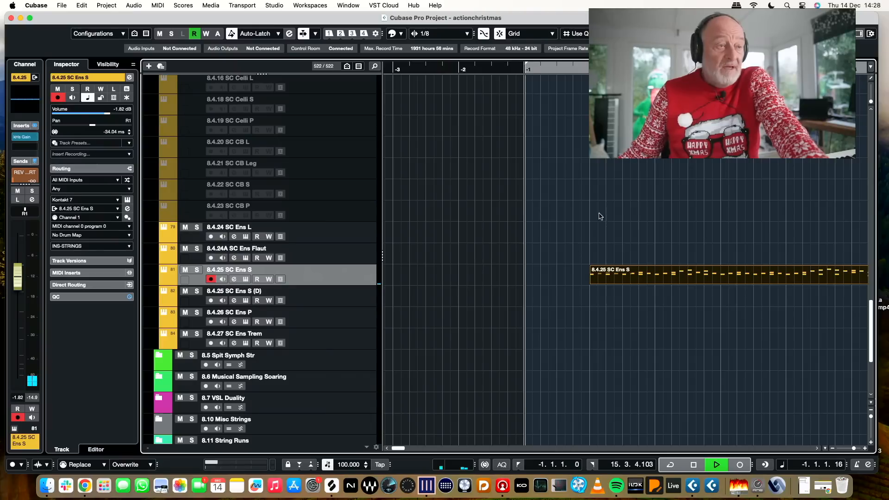
Lower the 8.4.25 SC Ens S track's volume to -6.26 dB during playback and stop the transport
left_click(93, 113)
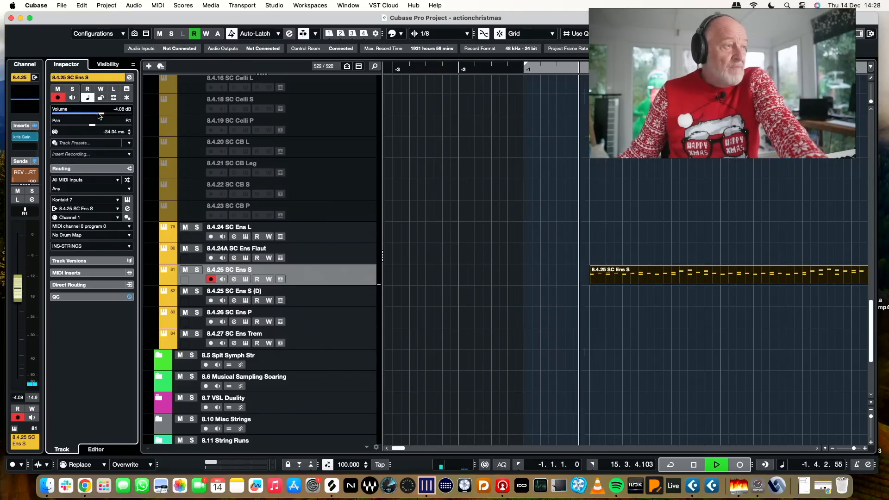
left_click_drag(94, 116, 95, 114)
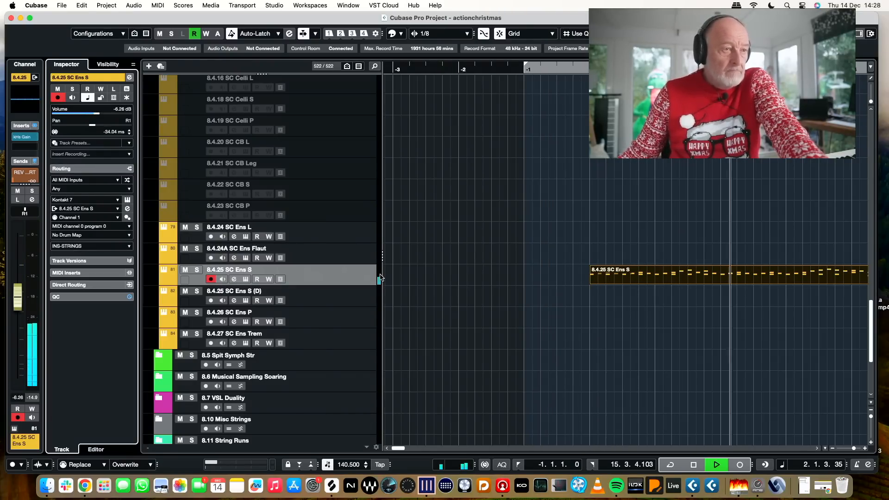
key("space")
Select the 8.4.26 SC Ens P track and return the playhead to bar -1
scroll(522, 333, "down", 1)
scroll(523, 333, "left", 1)
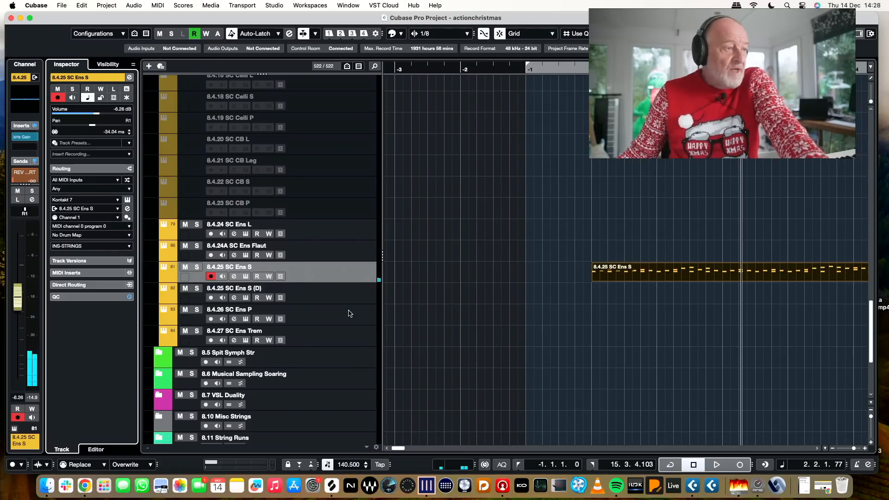
left_click(350, 314)
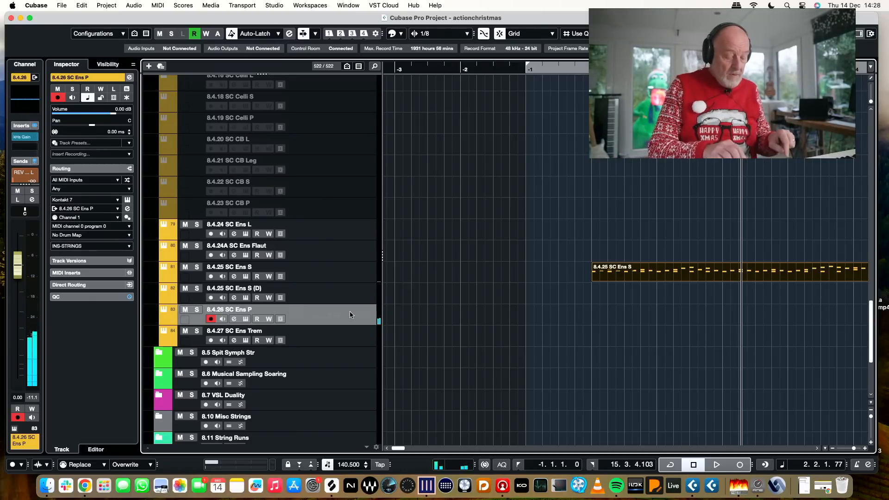
key("comma")
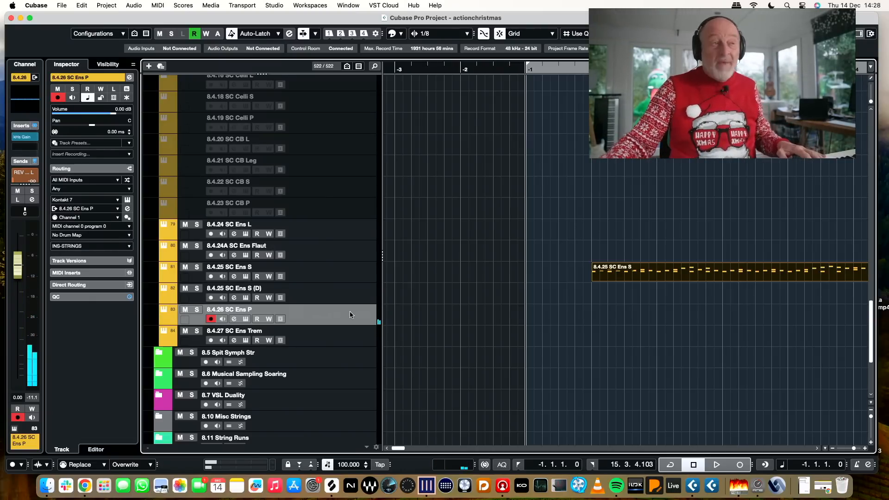
key("KP_Multiply")
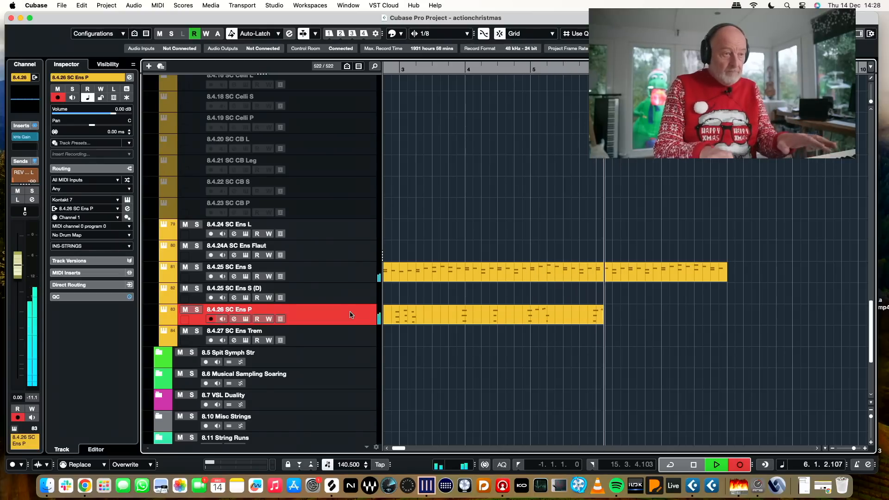
key("space")
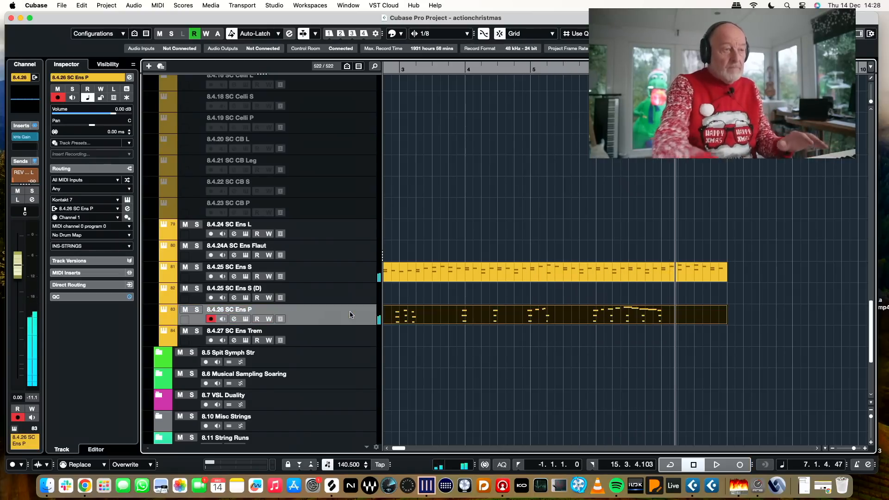
key("Home")
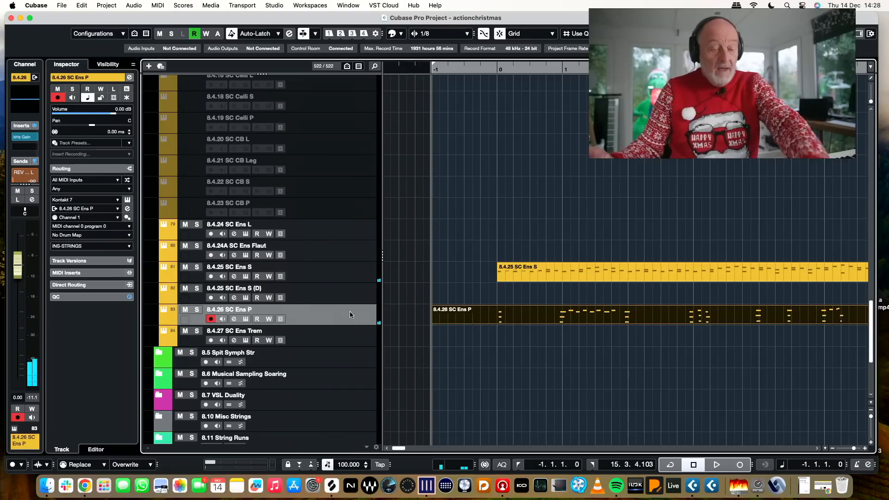
key("Delete")
Record a part of accented chords and short melodic runs on the 8.4.26 SC Ens P track from bar -1 to about bar 8
key("KP_Multiply")
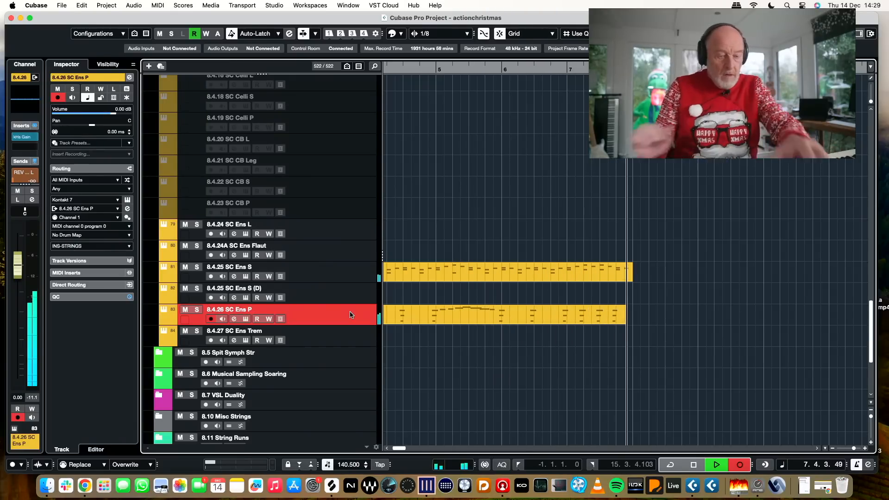
key("space")
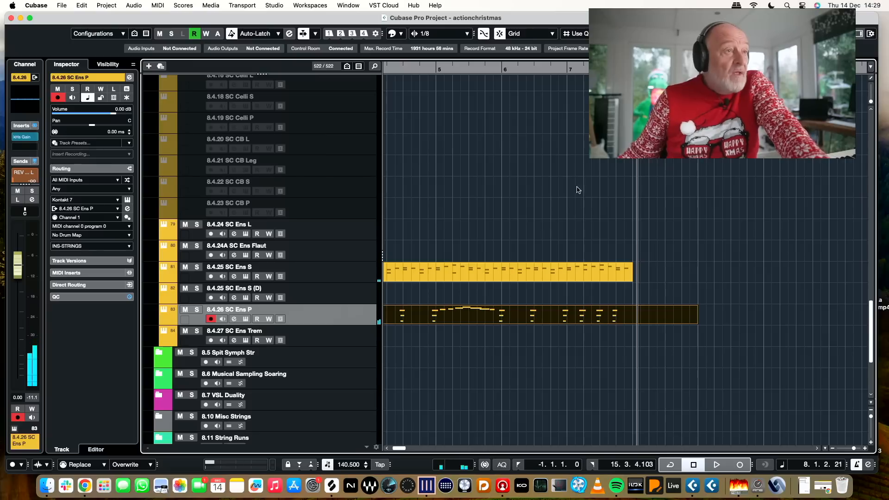
key("space")
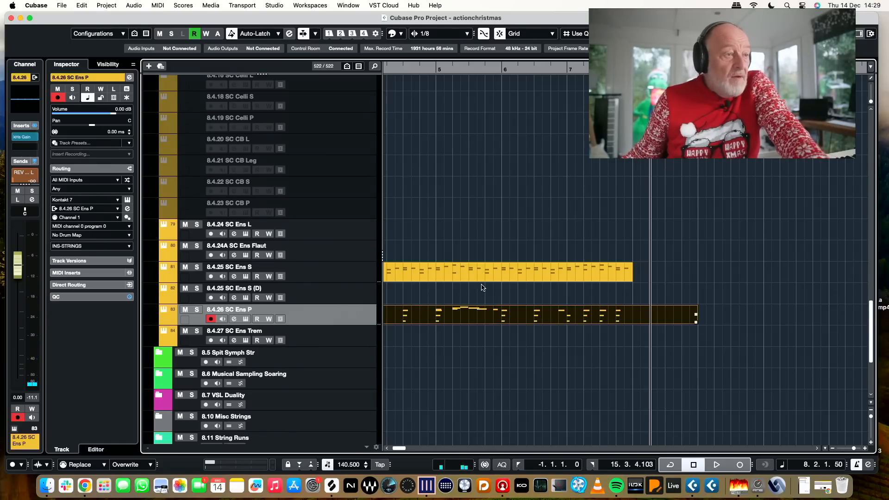
Open the recorded 8.4.26 SC Ens P part for note editing and undo the last note quantization
double_click(463, 318)
key("super+z")
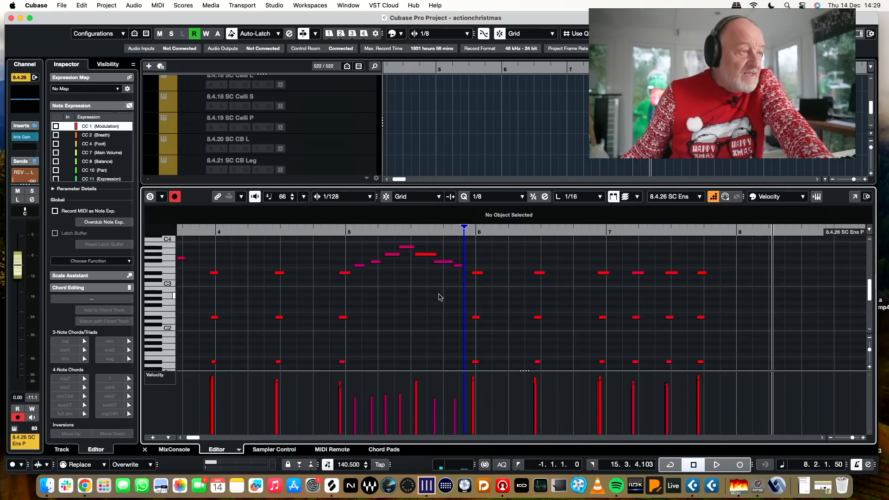
scroll(438, 292, "left", 10)
scroll(453, 289, "left", 3)
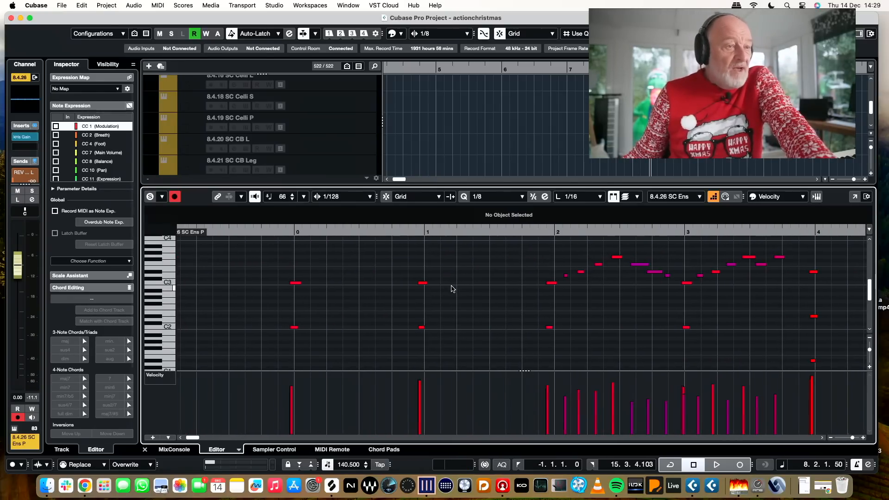
Shift all notes of the 8.4.26 SC Ens P part slightly later so the first one starts at about 0.1.1.27
key("super+a")
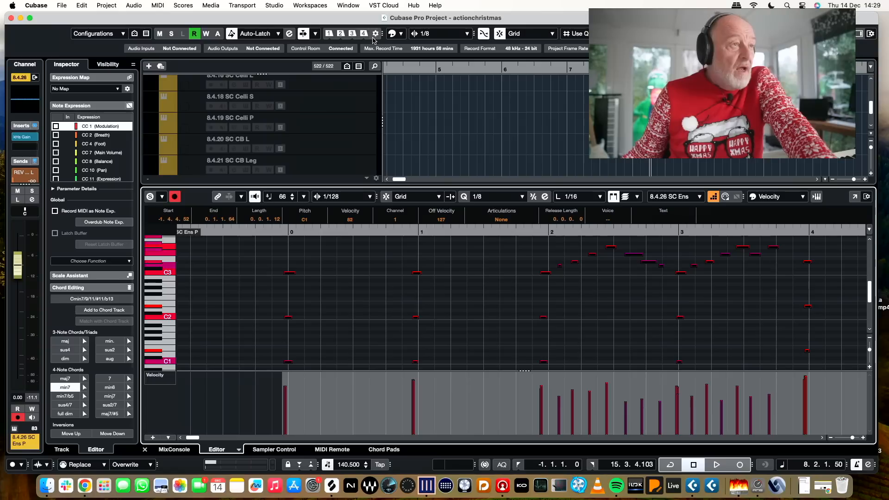
left_click(501, 34)
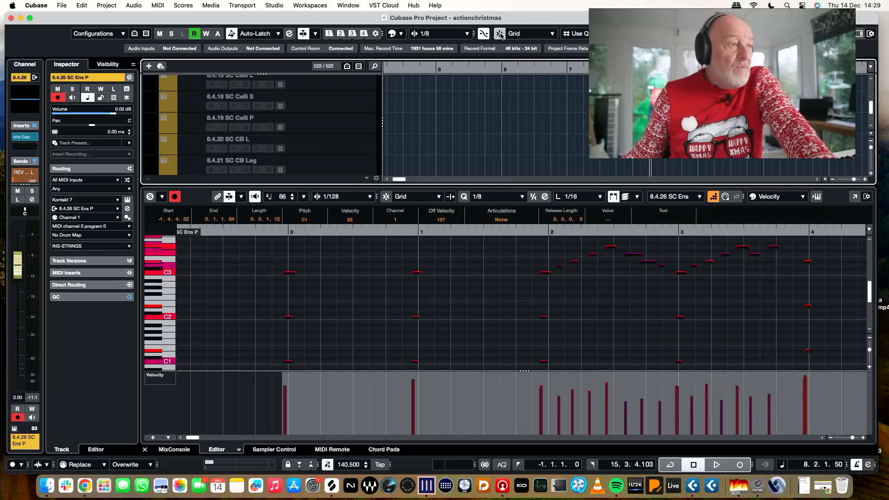
left_click(415, 276)
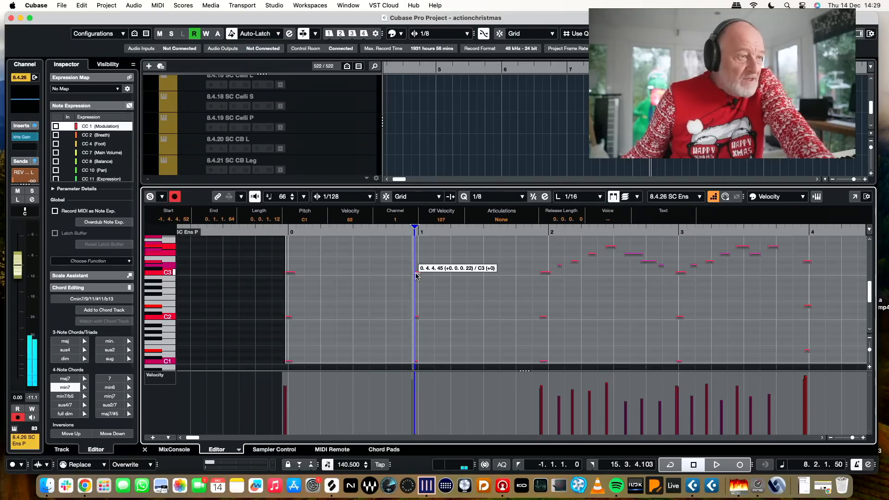
left_click_drag(417, 275, 419, 275)
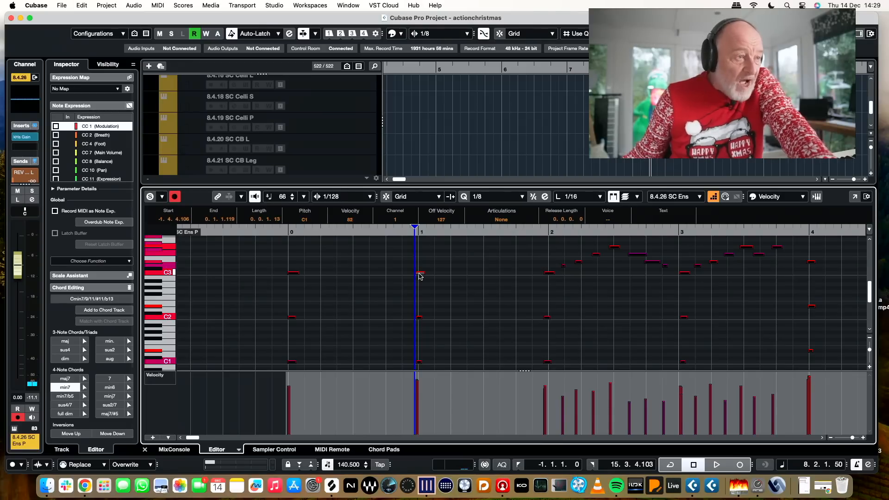
left_click(395, 270)
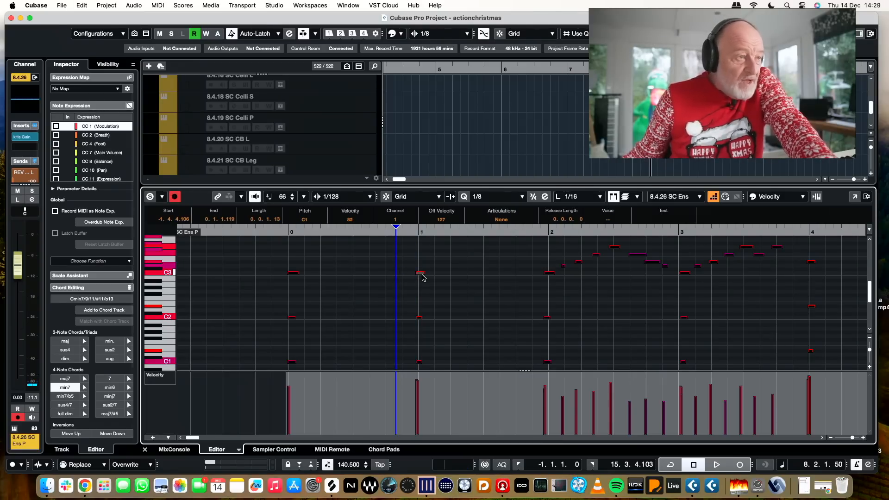
left_click(421, 274)
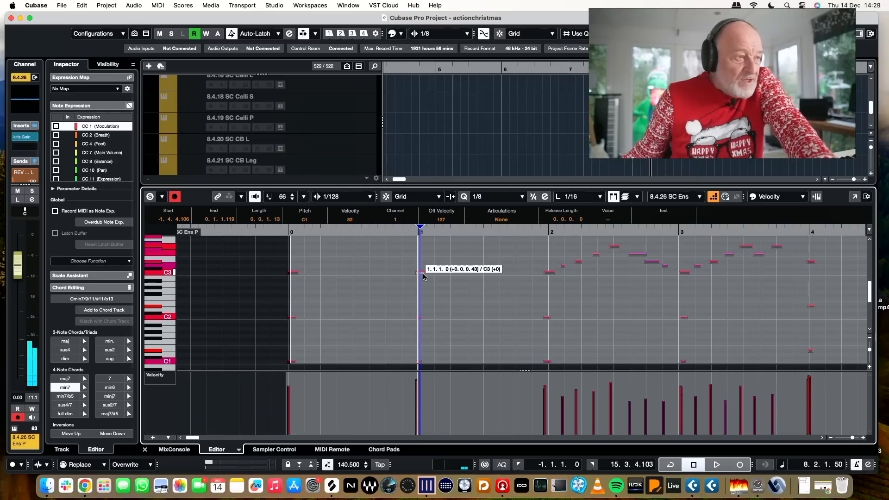
left_click_drag(423, 277, 423, 276)
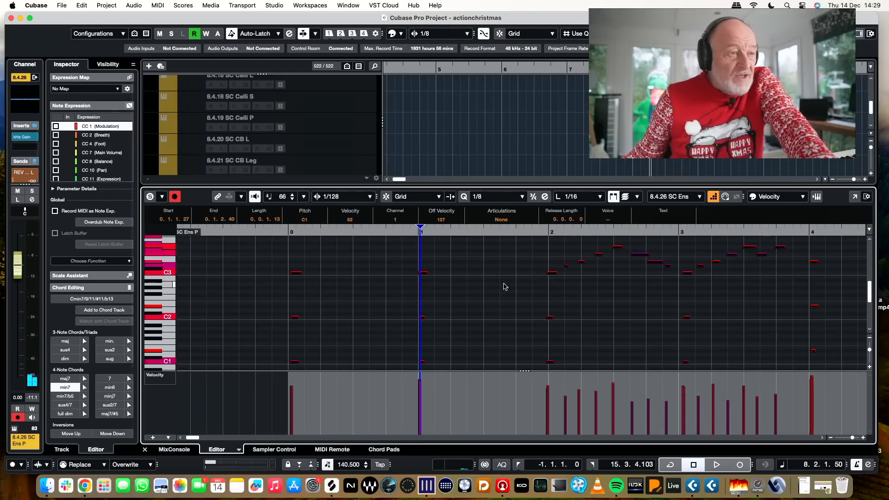
Quantize all notes of the part to 1/8, close the editor and play the arrangement from bar -1 to about bar 8
key("q")
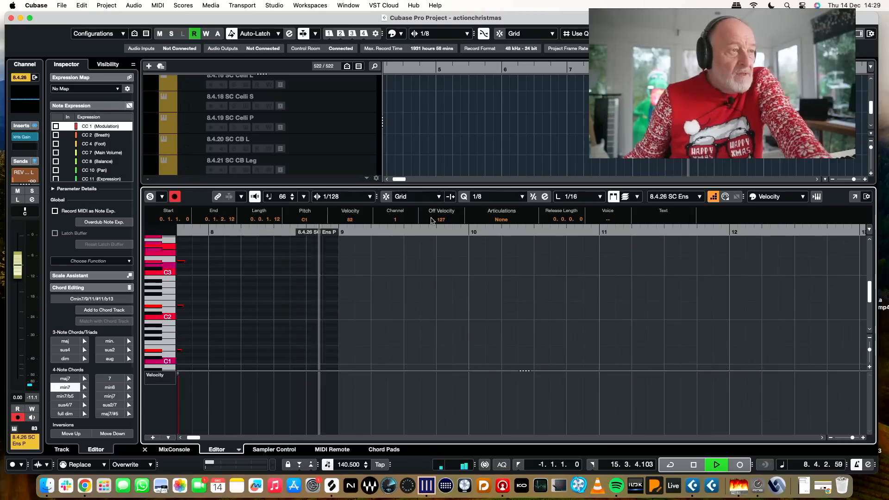
key("KP_1")
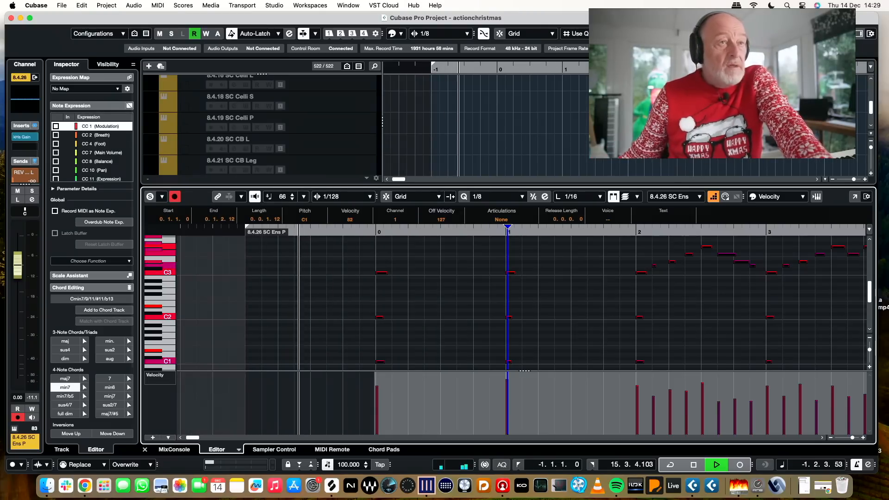
left_click(851, 34)
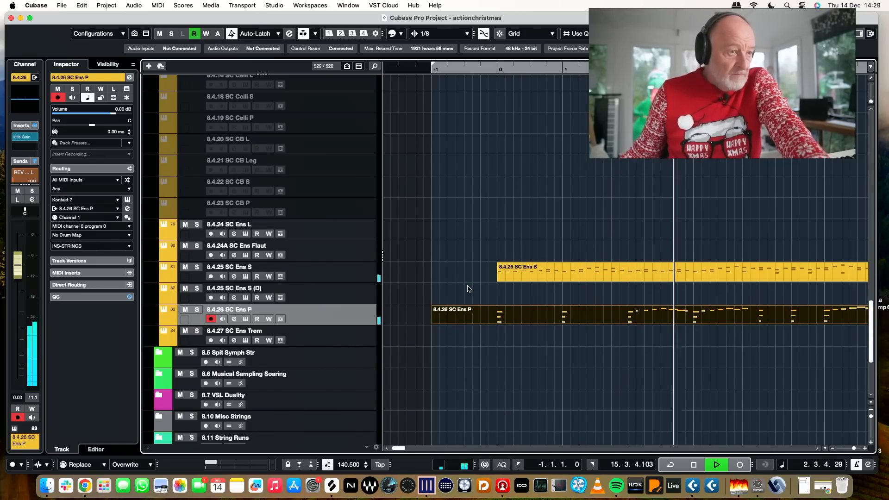
key("f")
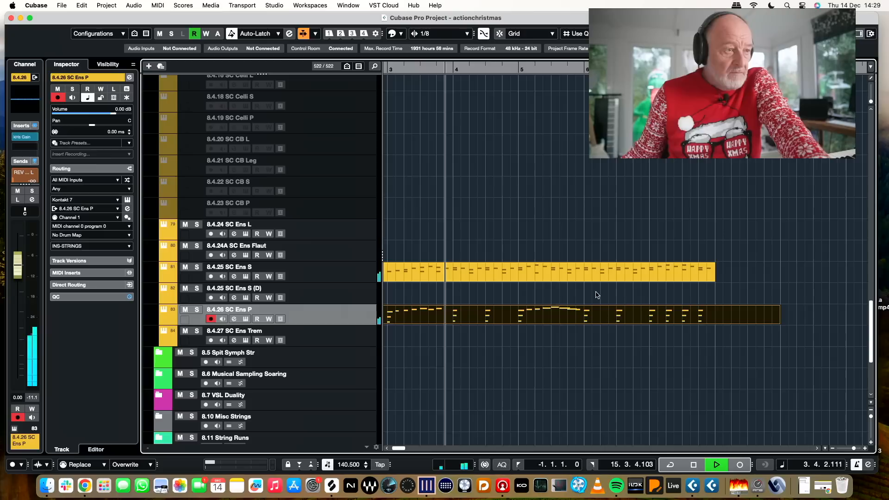
scroll(597, 295, "left", 9)
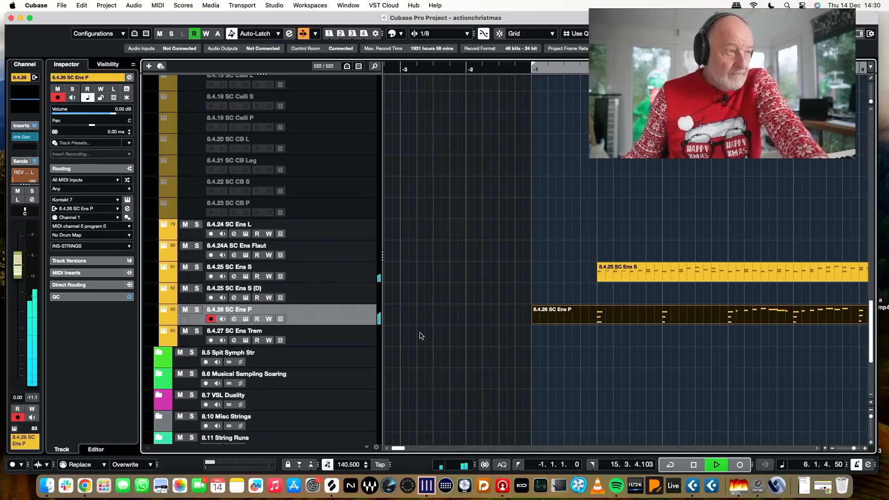
scroll(420, 336, "left", 1)
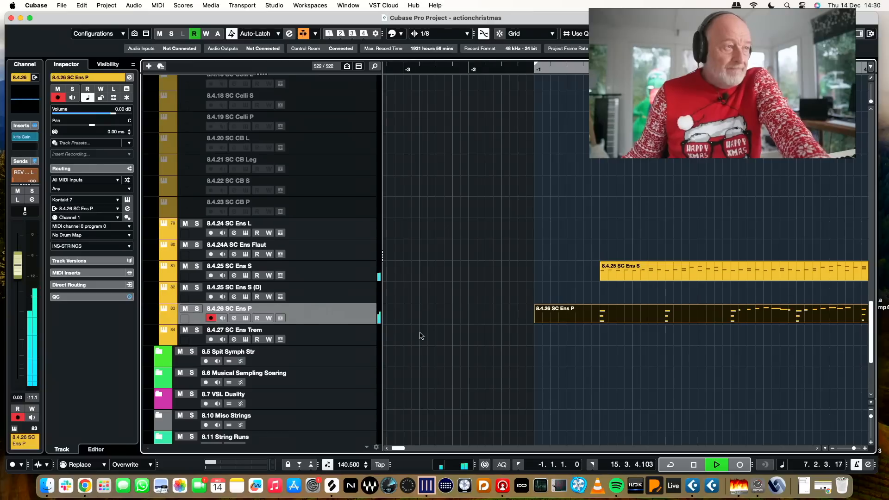
key("space")
Expand the Epic perc folder and select its D2 Arm track
scroll(448, 292, "up", 15)
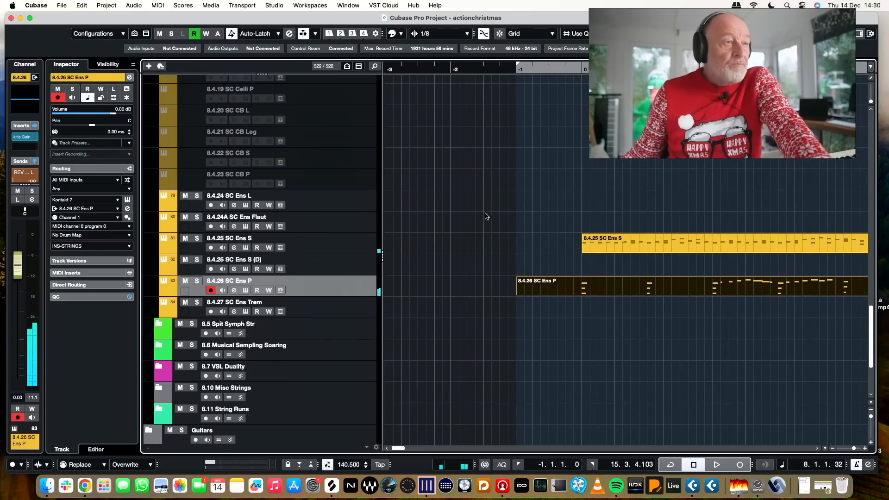
scroll(483, 219, "up", 1)
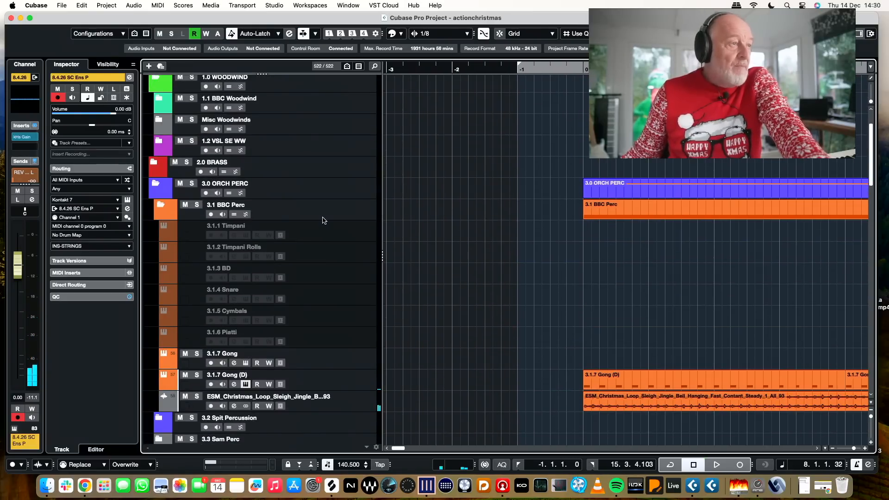
scroll(395, 200, "down", 12)
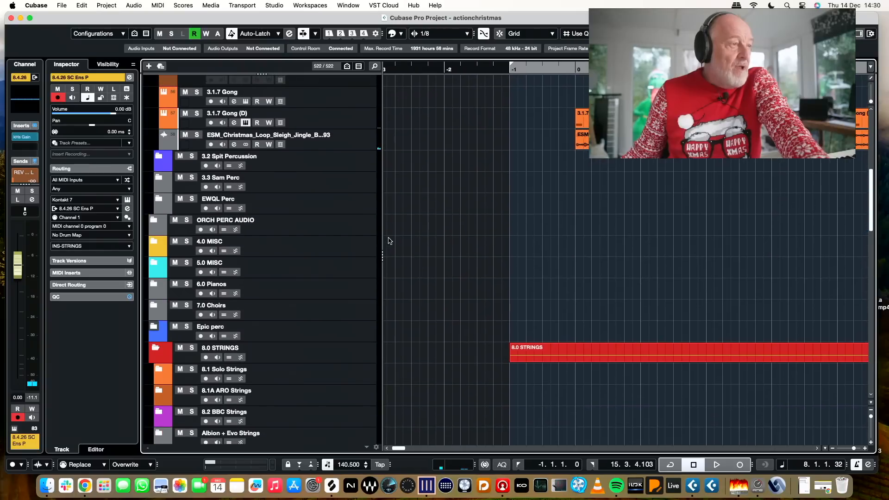
scroll(295, 253, "down", 4)
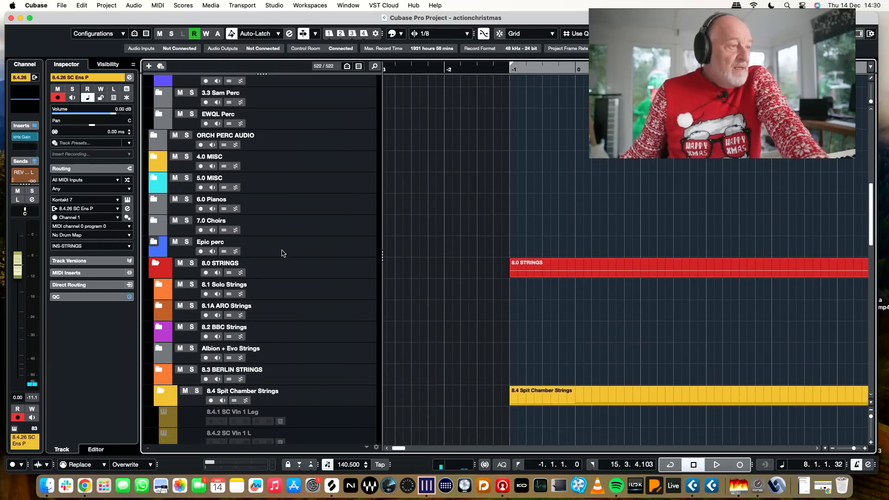
left_click(153, 242)
left_click(357, 271)
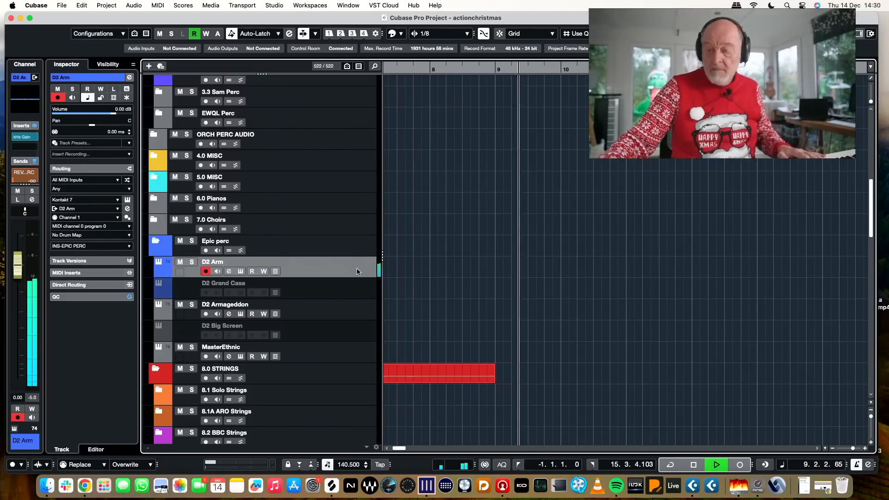
Record a percussion take on the D2 Arm track from bar -1 to about bar 3
key("1")
key("KP_Multiply")
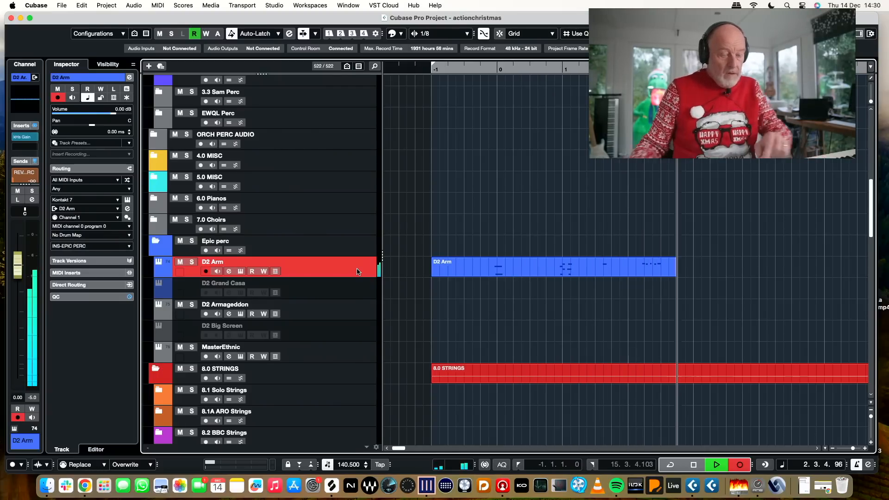
key("KP_Multiply")
key("space")
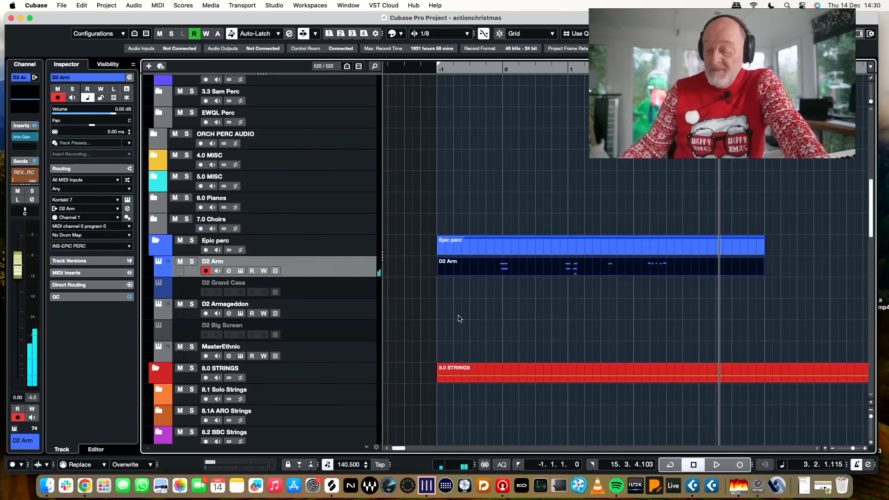
Show only the tracks that contain events, delete the recorded D2 Arm part and play the arrangement
key("alt+d")
left_click(513, 246)
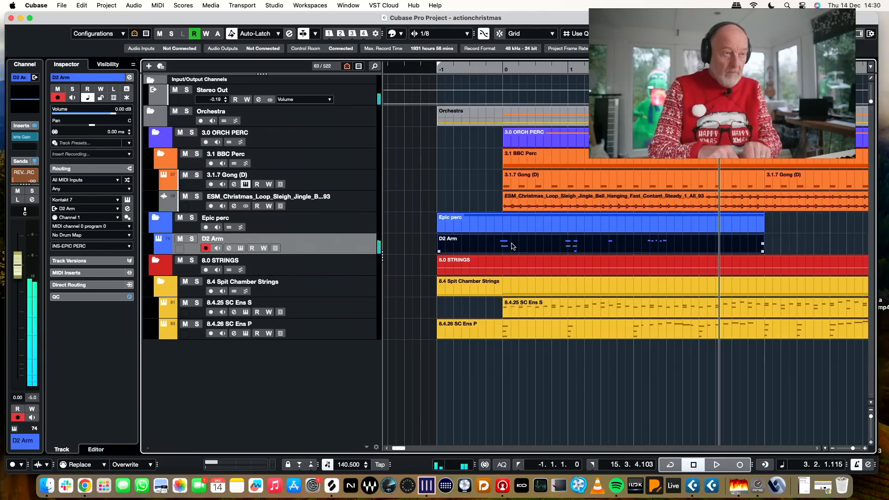
key("Delete")
key("space")
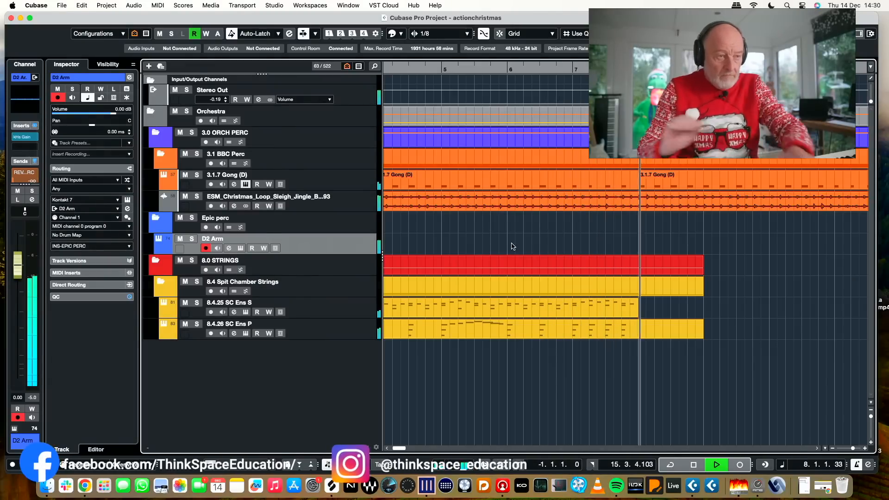
Try a percussion take on the D2 Arm track from about bar -1 to bar 5, then undo it and stop playback
key("space")
key("space")
scroll(463, 243, "left", 1)
key("space")
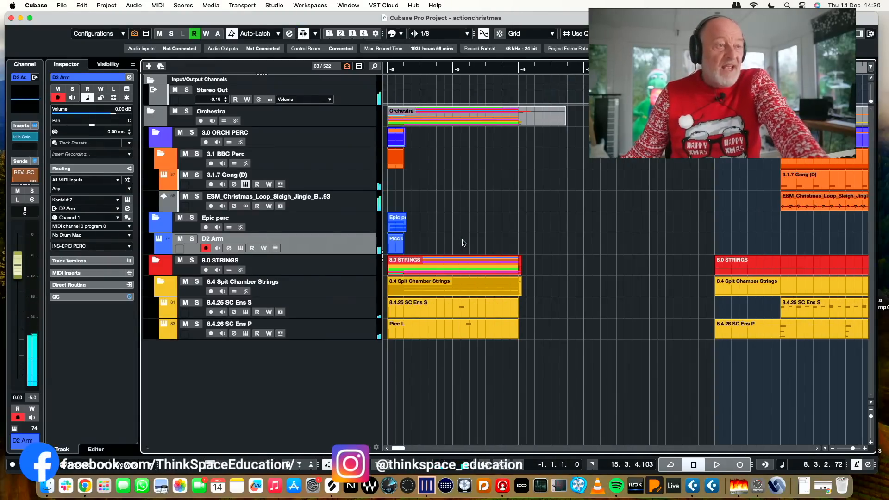
key("space")
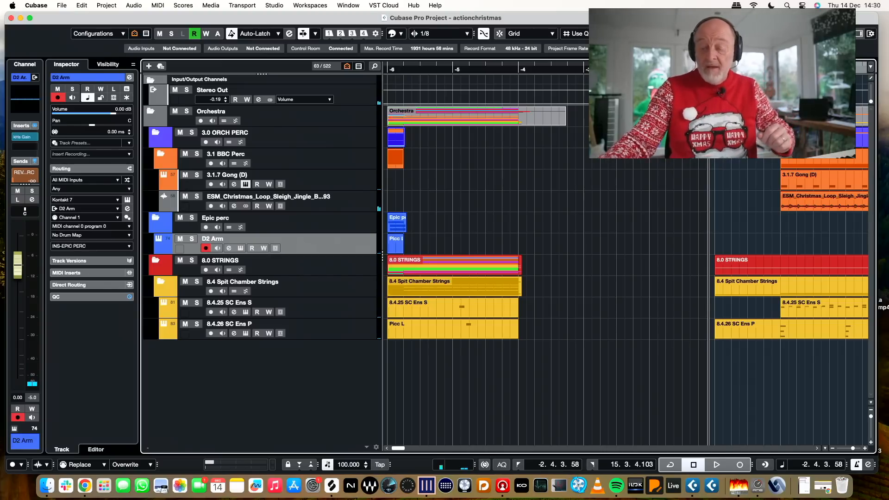
key("KP_Multiply")
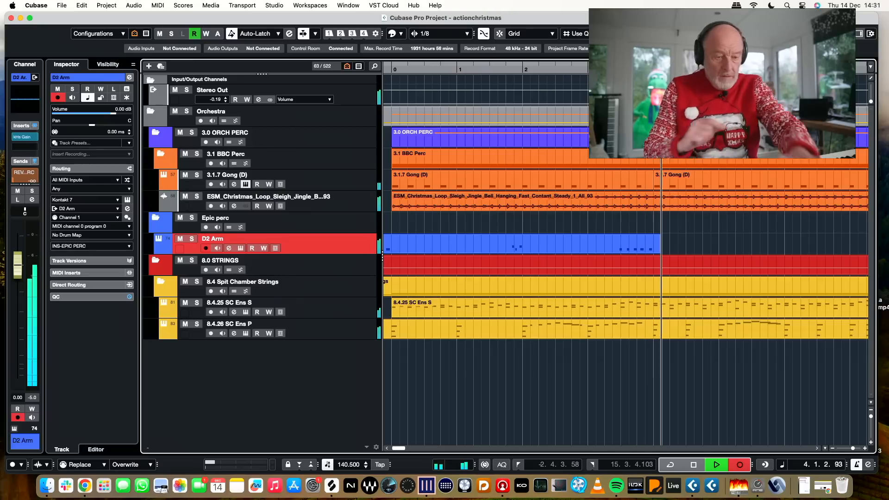
key("KP_Multiply")
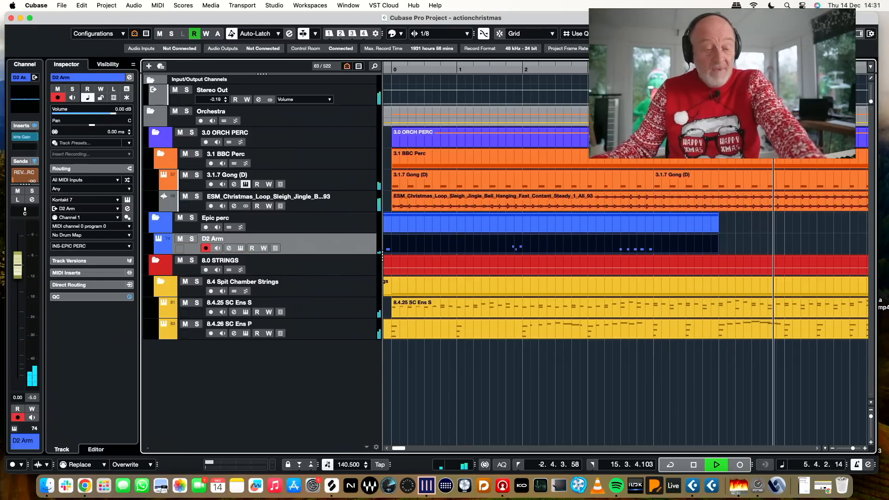
key("super+z")
key("space")
key("space")
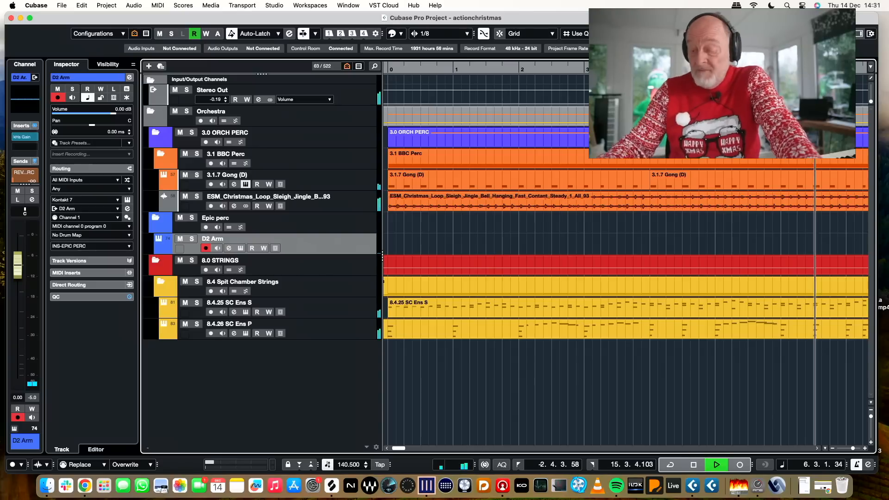
key("KP_1")
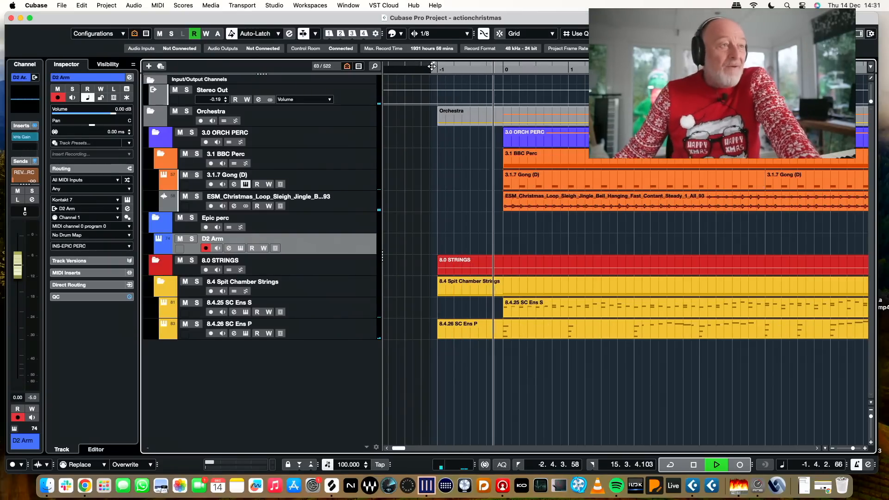
key("space")
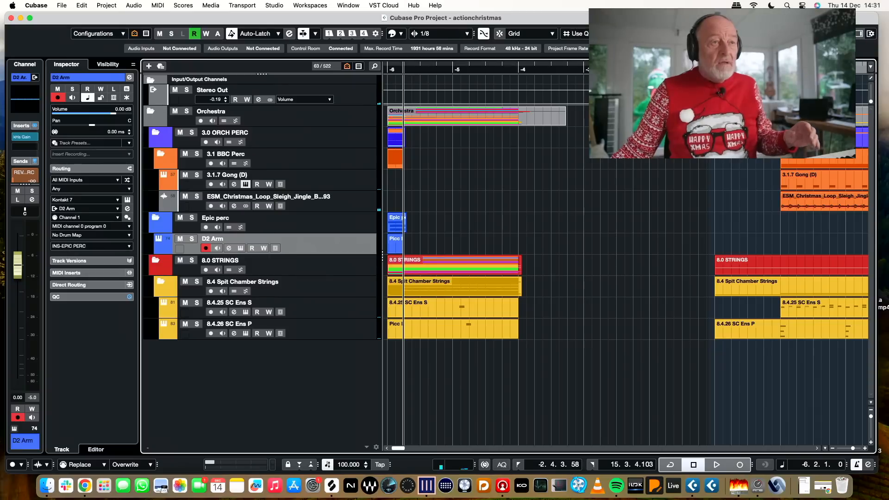
Move the left locator back to about bar -3 and record a D2 Arm percussion take through to about bar 8
left_click(651, 69)
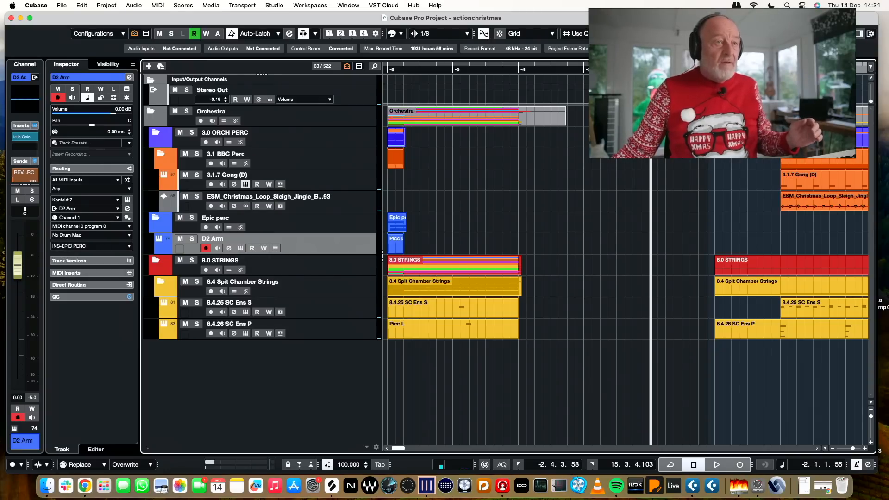
left_click(598, 69, "super")
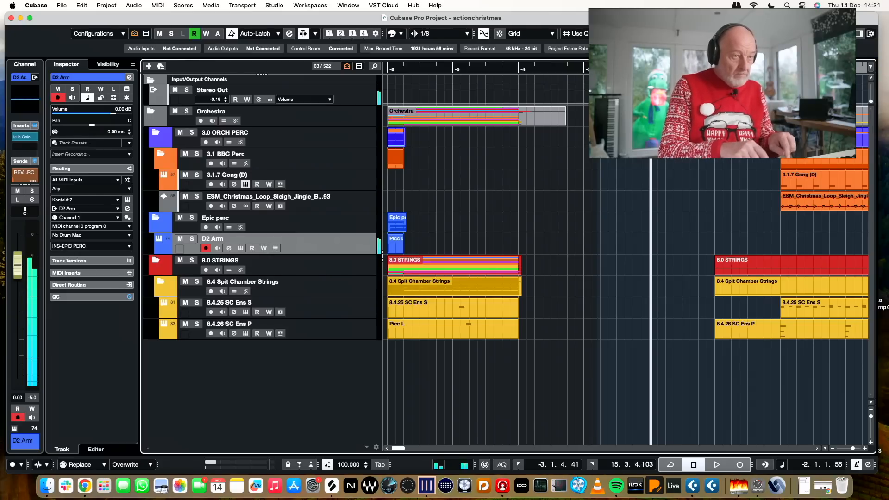
key("KP_Multiply")
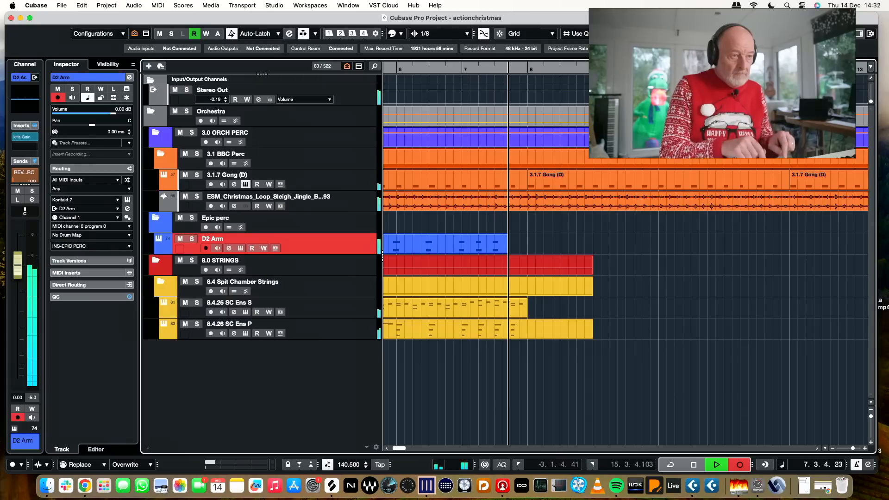
key("space")
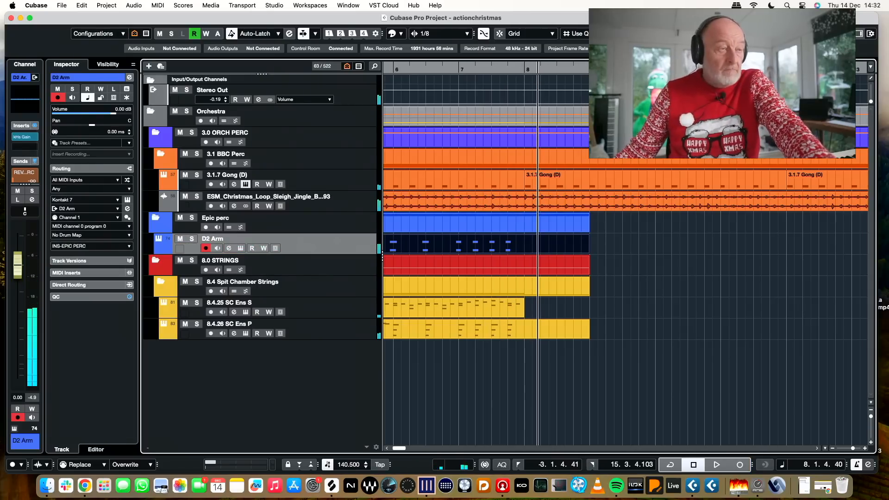
Play the arrangement from the left locator to about bar 0 to check the D2 Arm take
key("space")
key("KP_1")
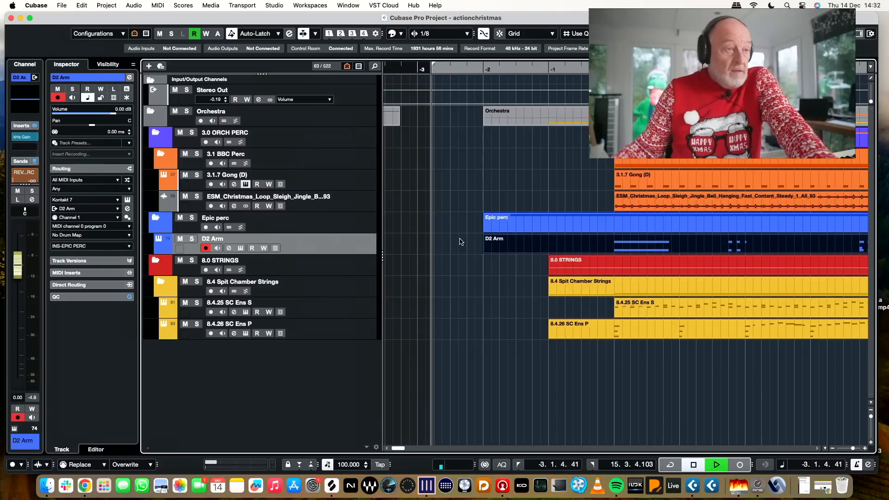
left_click(556, 266)
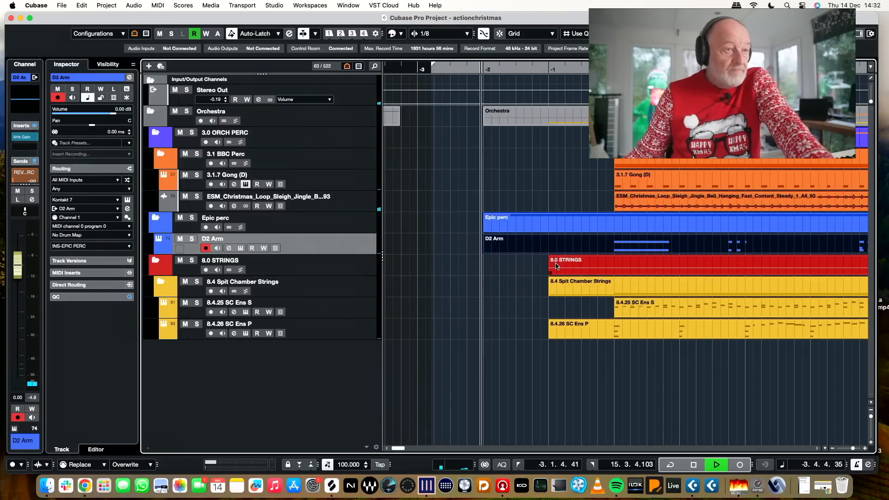
scroll(583, 266, "right", 5)
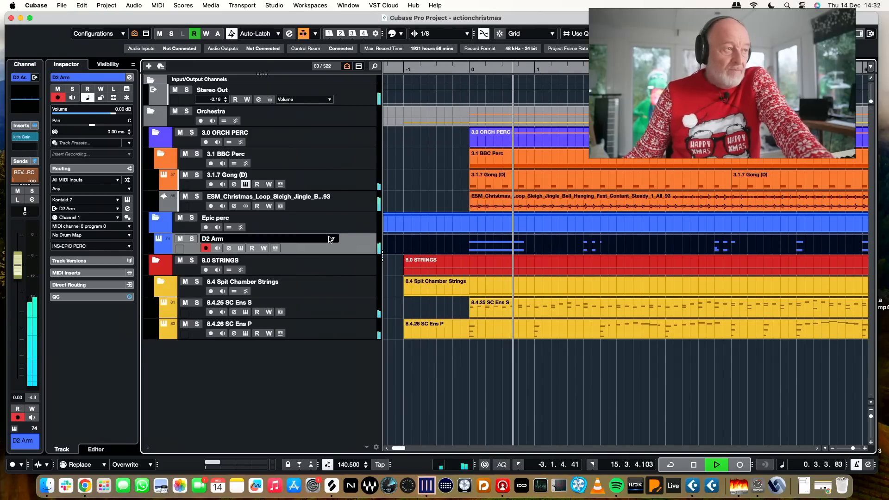
key("space")
Search the tracks for "run", select AlbionOne WW Hi Runs and record a woodwind run leading into bar 0
left_click(375, 68)
type("run")
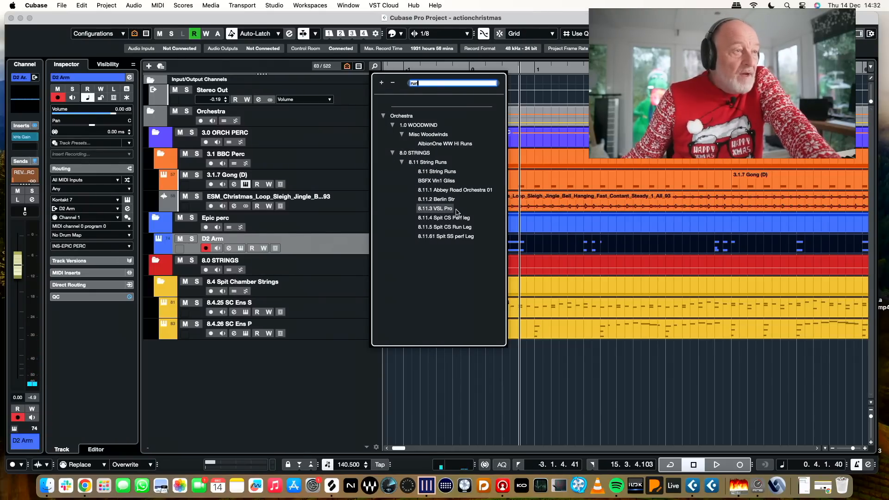
left_click(463, 146)
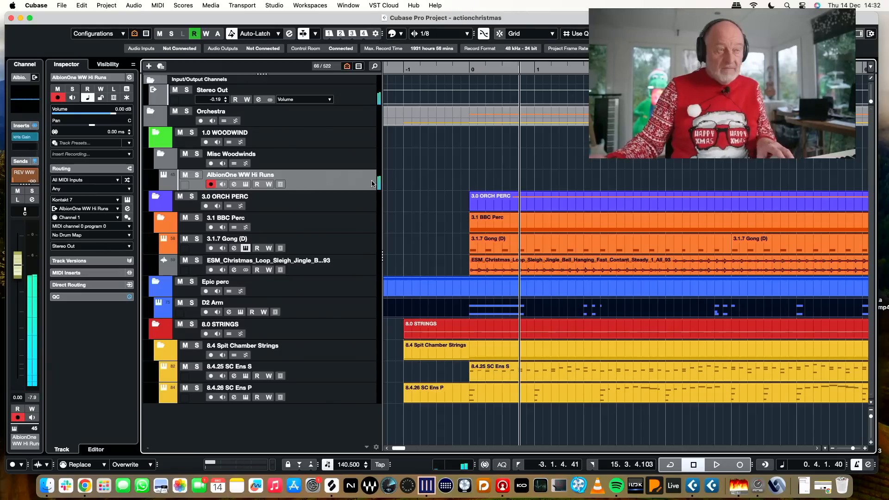
key("KP_Multiply")
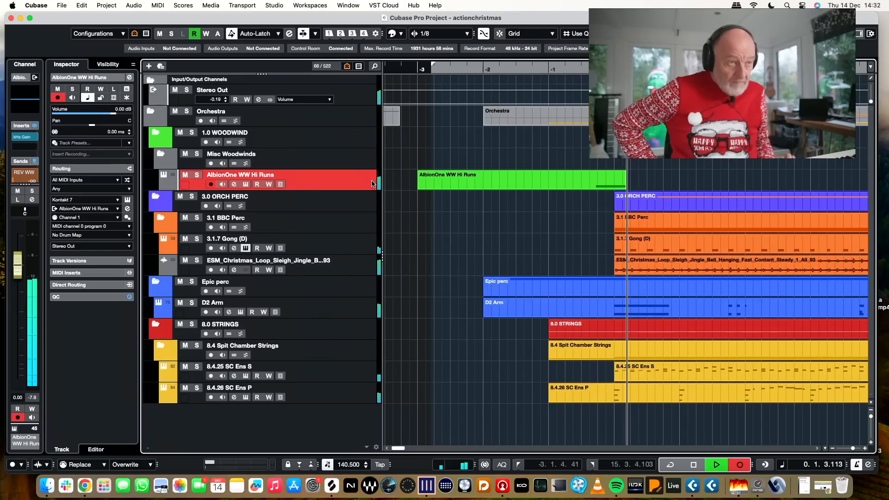
key("space")
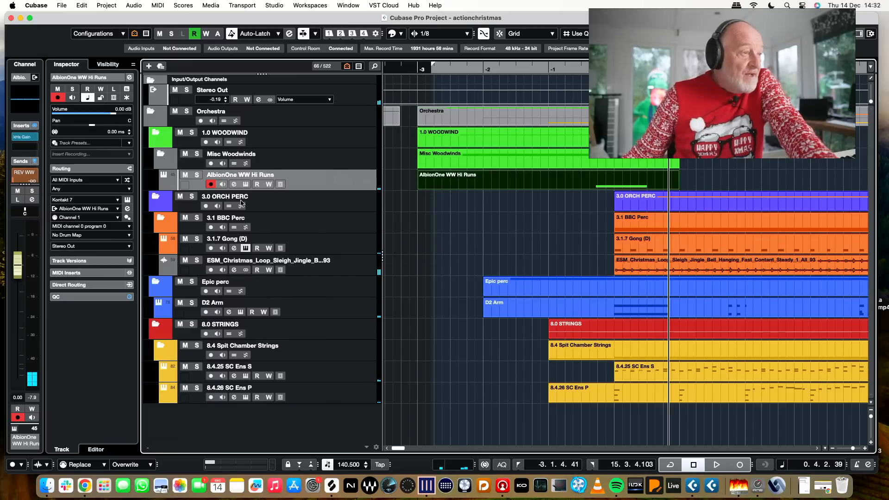
Search the tracks for "gl" to bring up 4.2.5 BBC Harp Gliss, then select the 4.2.3 VSL Free MIN harp gliss track instead
left_click(375, 67)
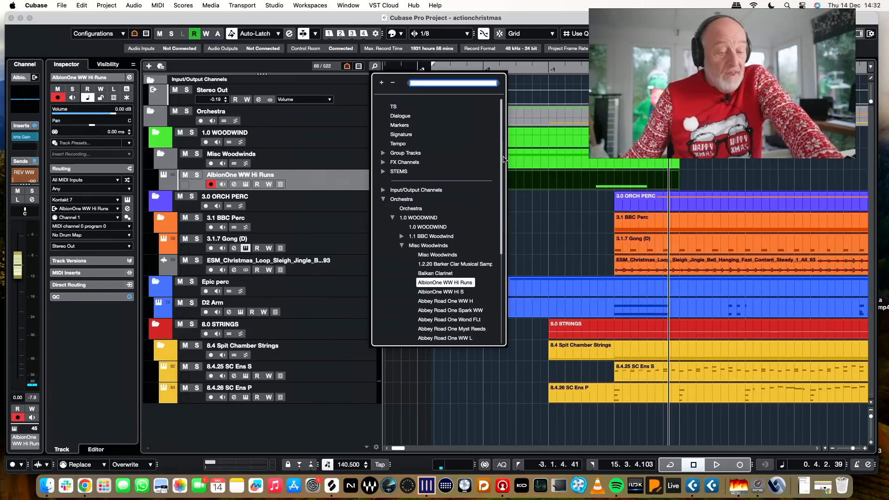
type("gl")
left_click(442, 209)
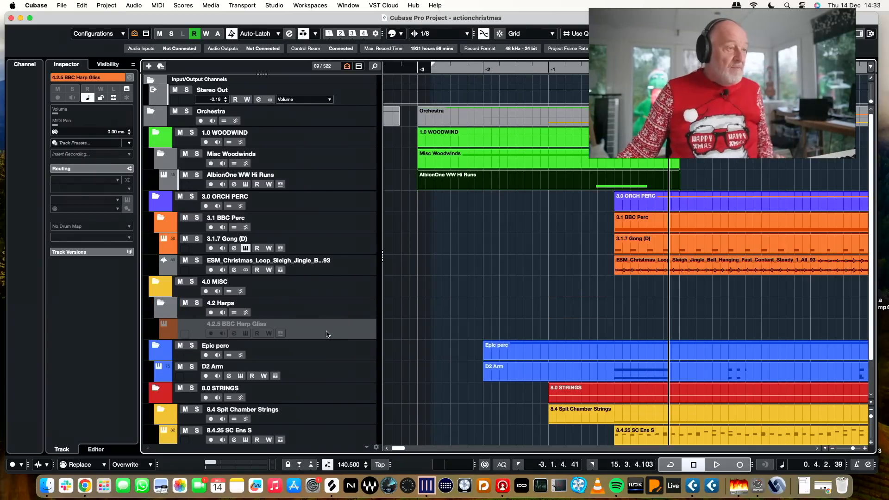
left_click(375, 66)
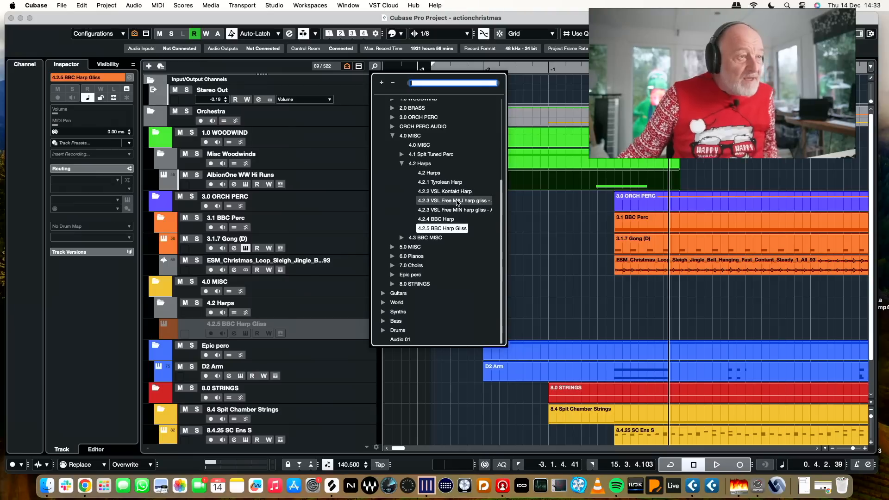
left_click(451, 210)
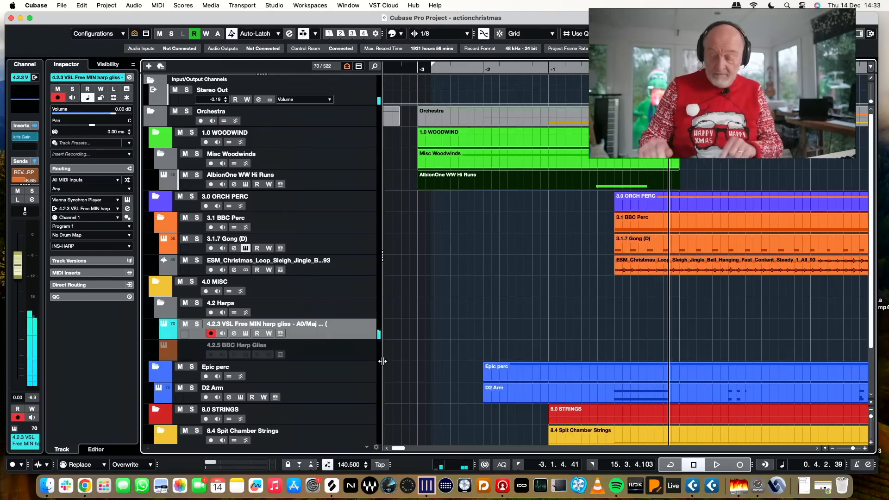
Record a harp glissando into bar 0 on the 4.2.3 VSL Free MIN harp gliss track, starting from the left locator
key("KP_1")
key("KP_Multiply")
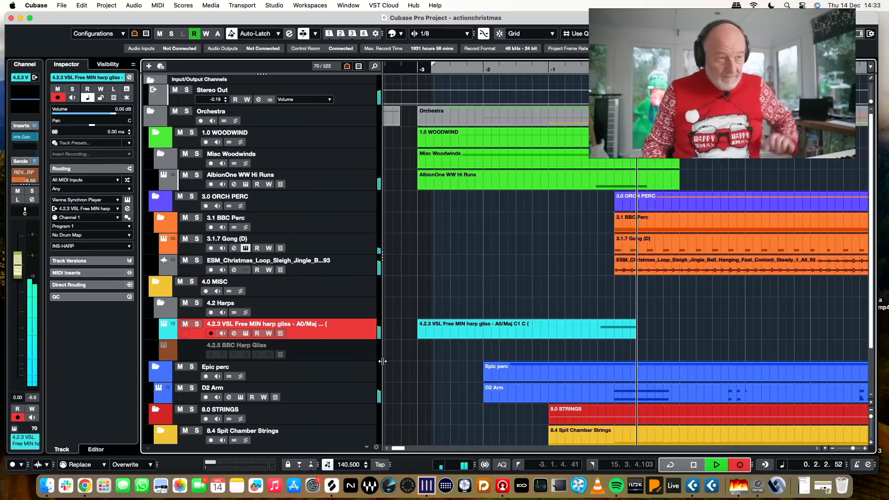
key("space")
Shift the recorded harp gliss part slightly earlier and play the transition from about bar -1 to bar 1
left_click_drag(625, 335, 615, 335)
left_click(568, 74)
key("space")
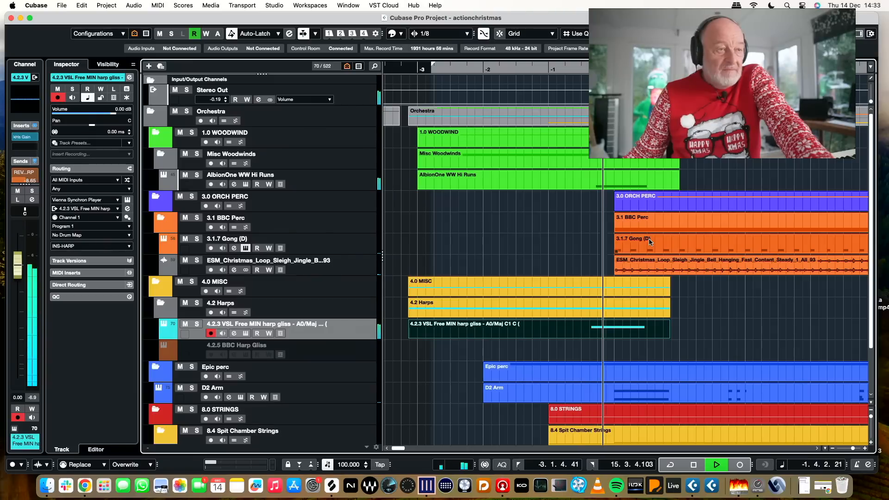
scroll(676, 324, "left", 1)
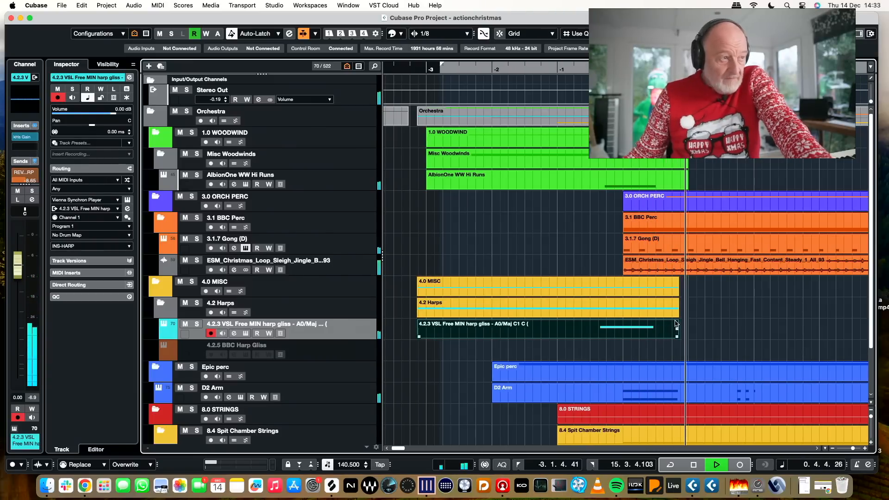
key("space")
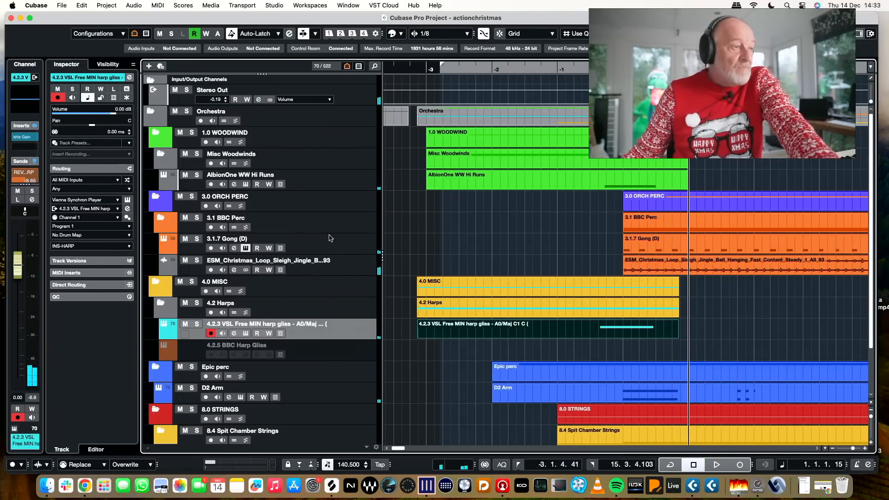
Search the tracks for "piatt", select the 3.1.6 Piatti track in the BBC Perc folder and enable it
scroll(348, 266, "down", 4)
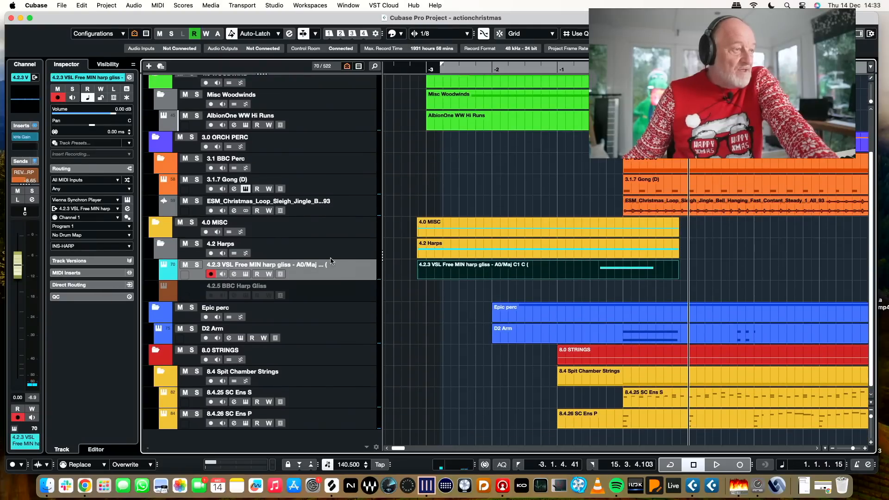
scroll(326, 280, "down", 1)
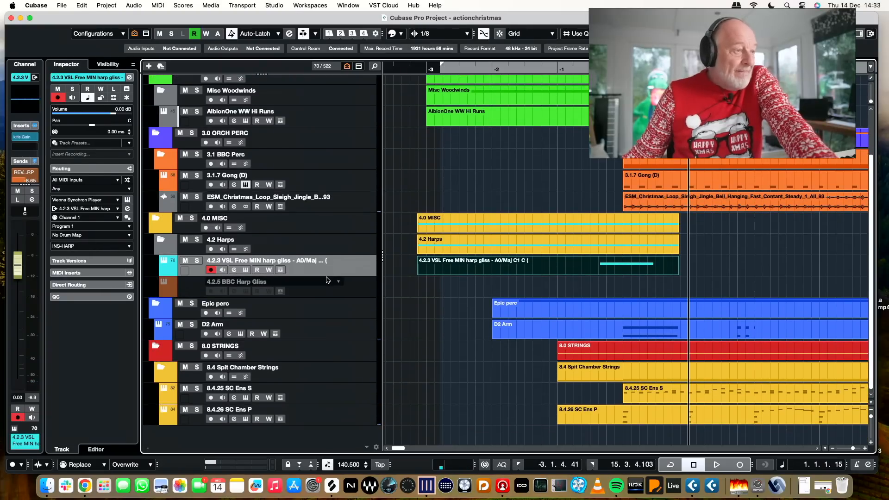
left_click(374, 67)
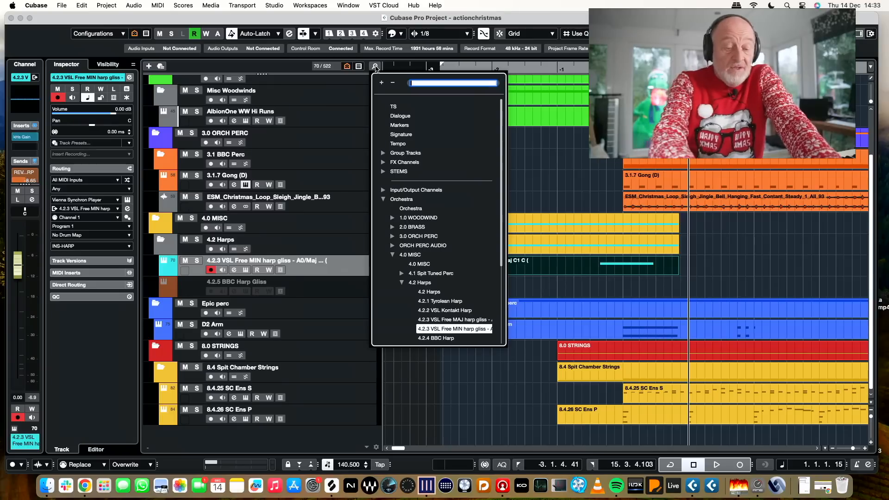
type("pit")
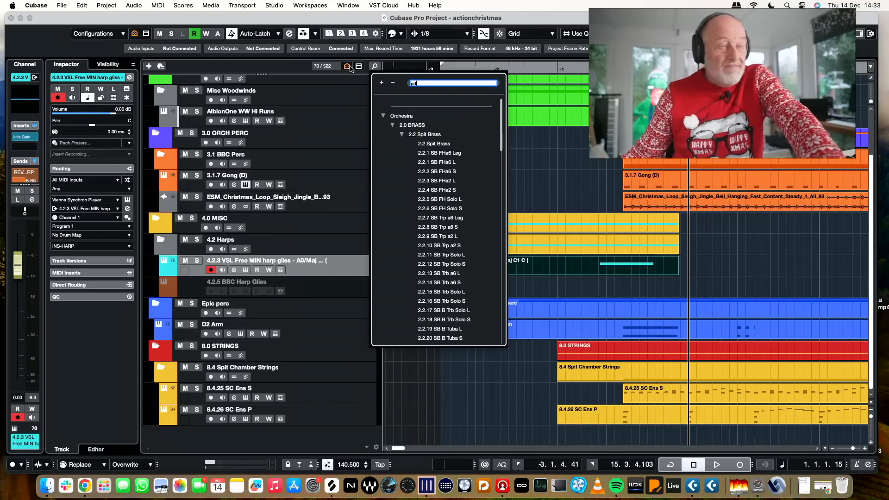
key("BackSpace")
key("BackSpace")
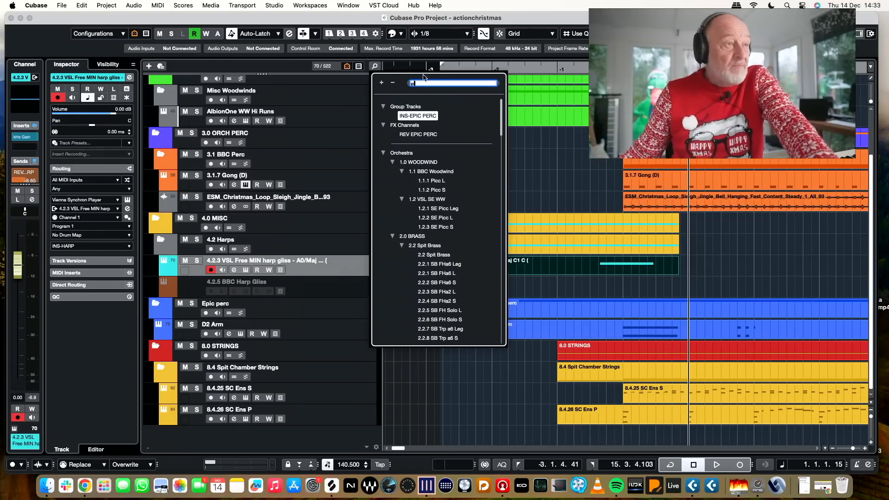
type("iatt")
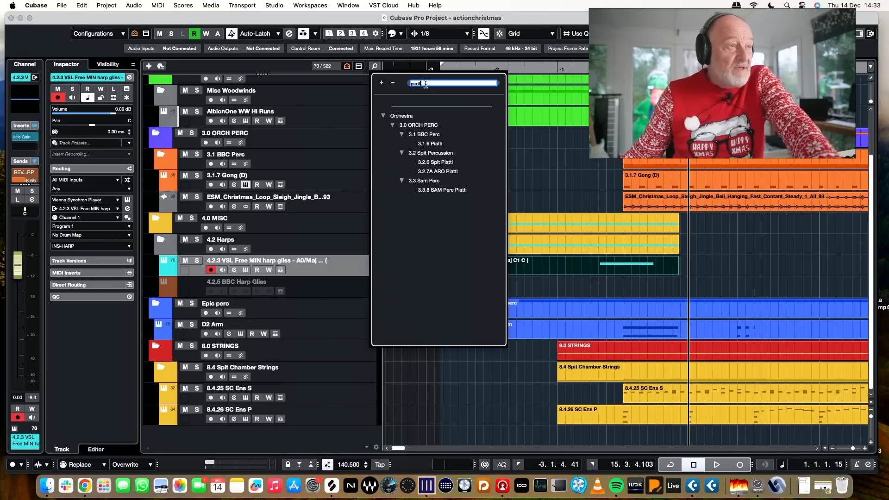
left_click(430, 144)
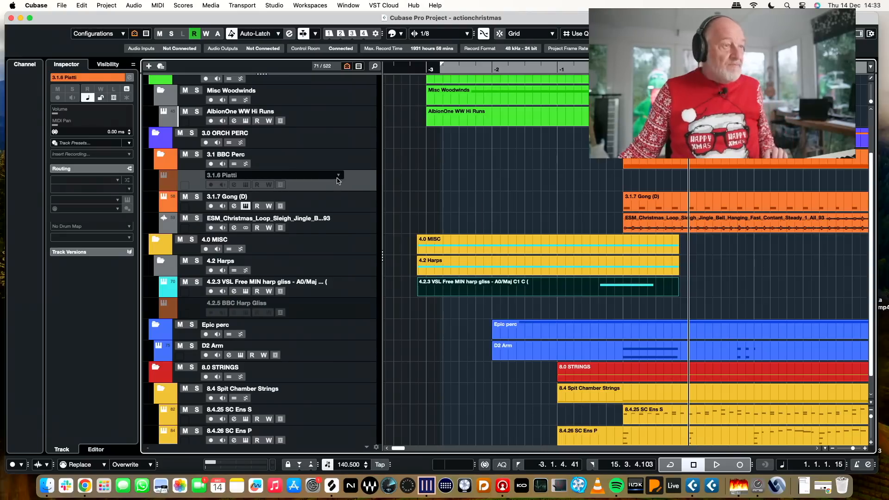
left_click(338, 176)
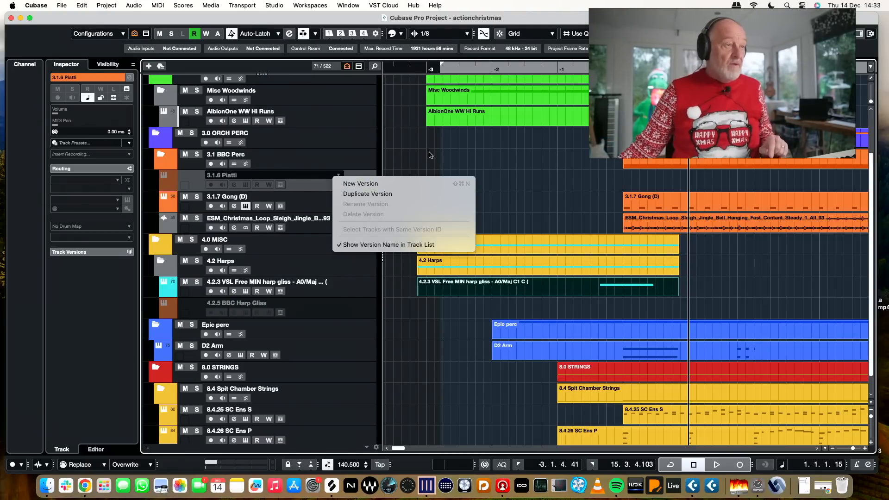
left_click(468, 158)
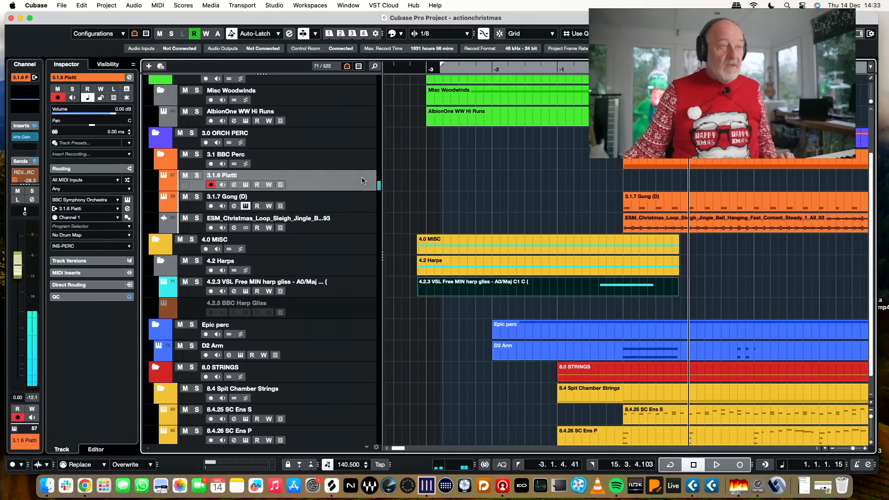
Record a piatti hit from bar -3 on the 3.1.6 Piatti track and render the part in place as audio
key("KP_Multiply")
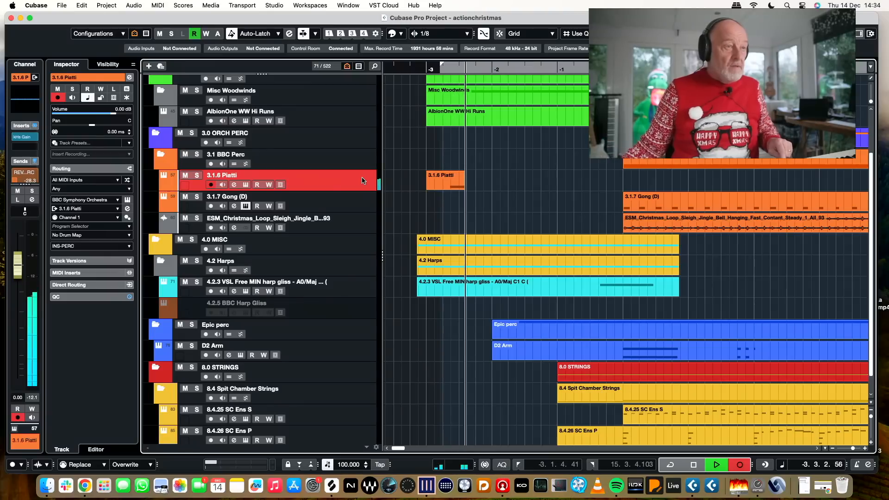
key("space")
key("alt+r")
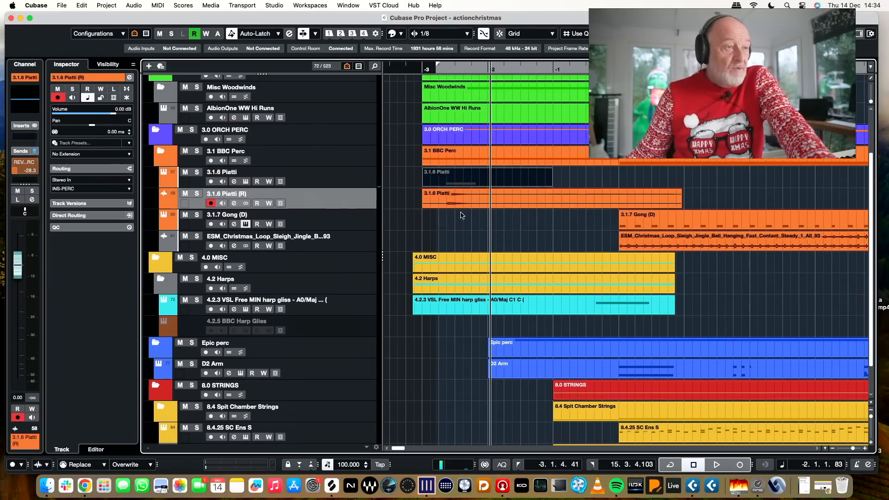
Reverse the rendered piatti audio, trim and place it to end at bar 0, and play it in context
left_click(482, 198)
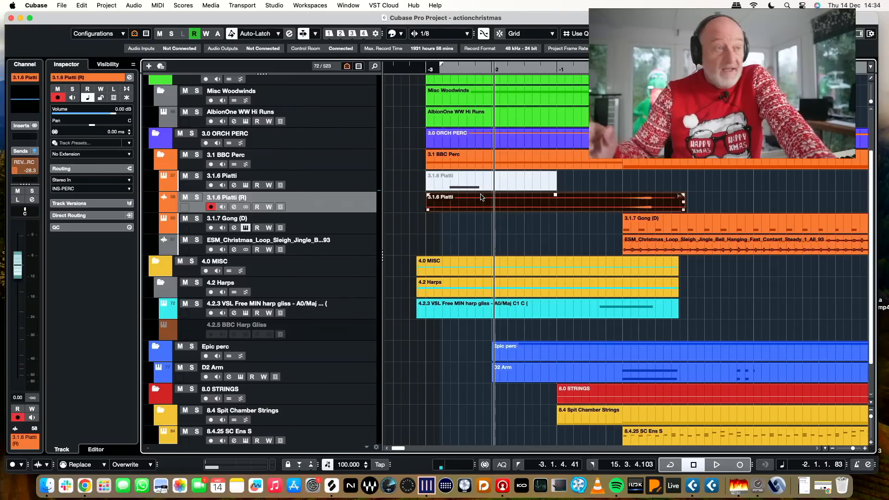
left_click_drag(428, 210, 542, 197)
scroll(609, 197, "down", 1)
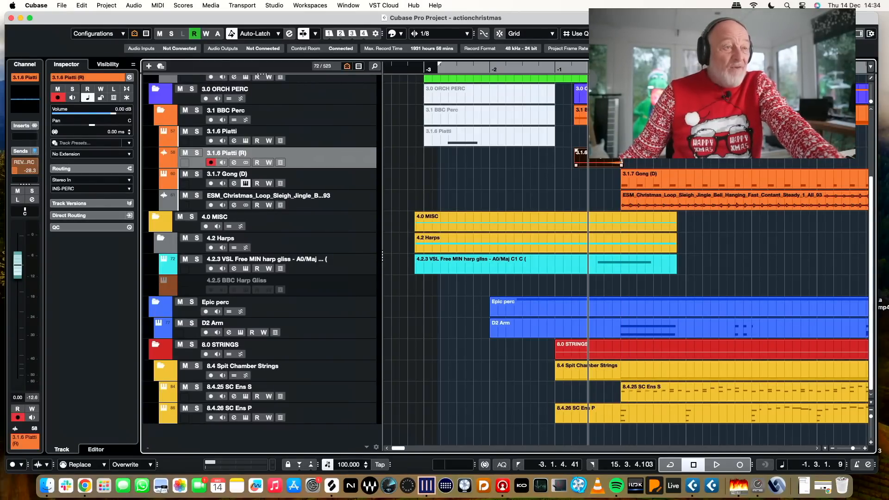
key("space")
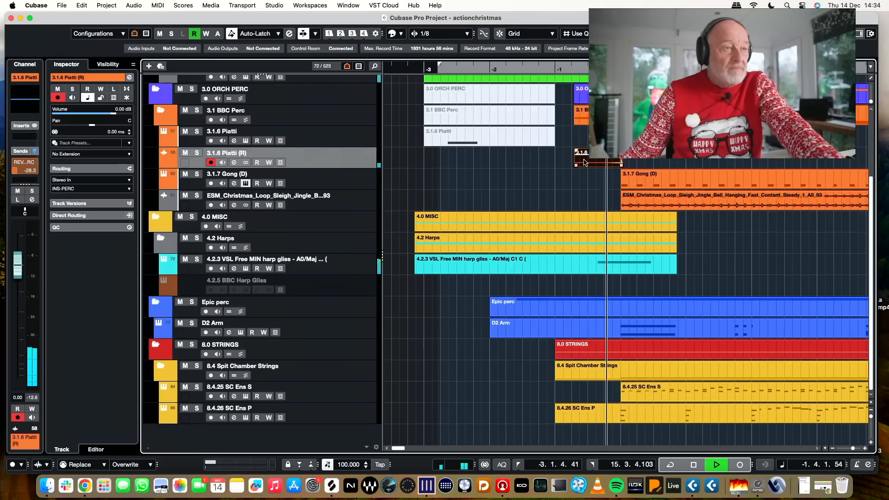
key("space")
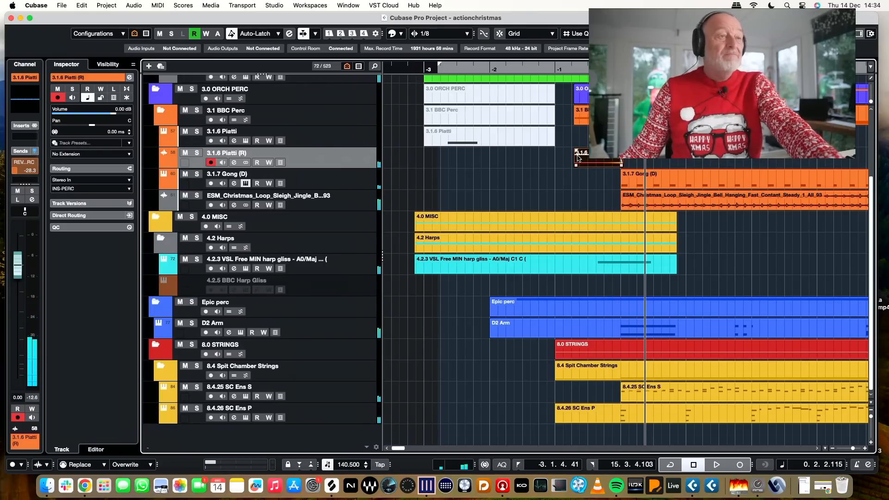
Shorten the reversed piatti event further from its start and play the lead-in to bar 0
left_click(569, 68)
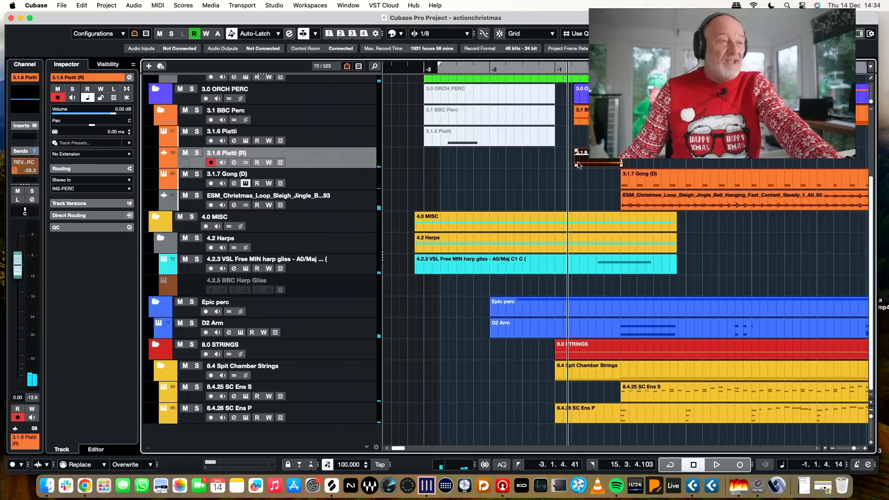
left_click_drag(579, 164, 586, 164)
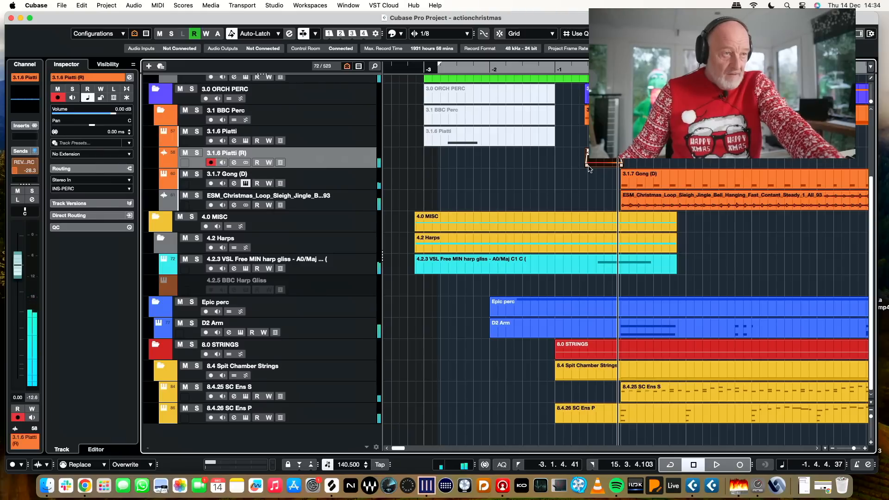
left_click_drag(587, 165, 597, 164)
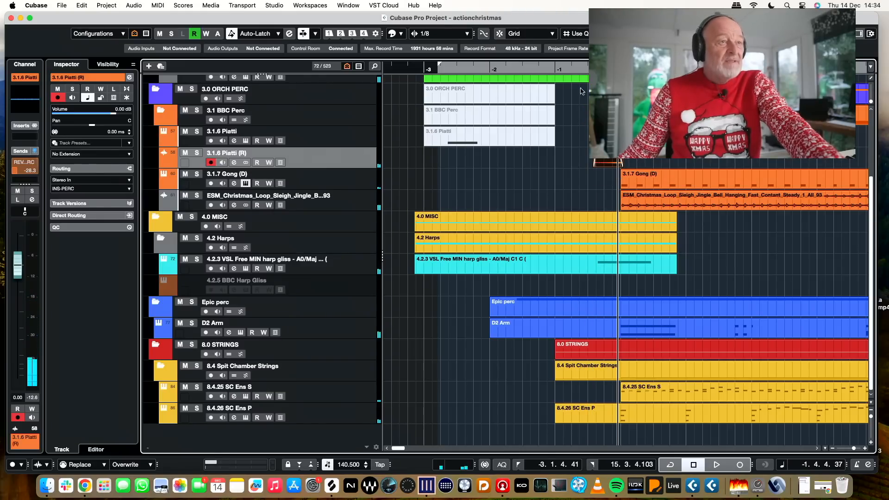
double_click(570, 68)
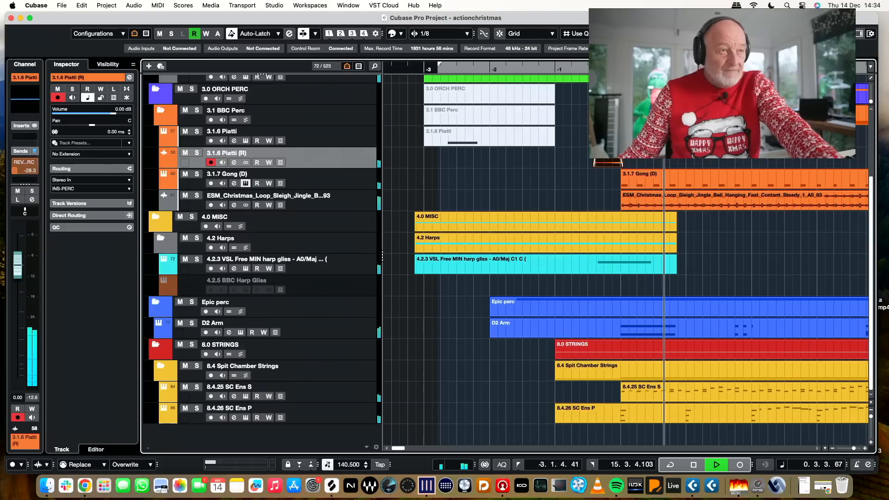
key("space")
scroll(707, 221, "right", 5)
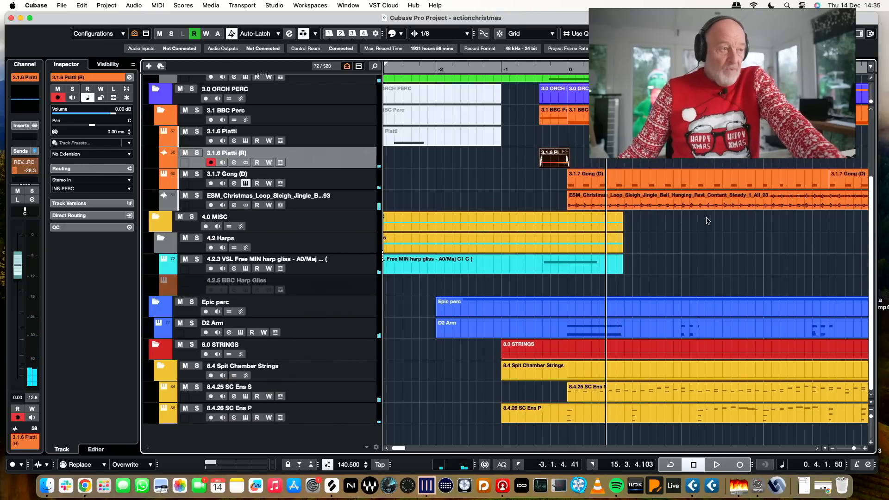
Show all tracks, close the 8.4 Spit Chamber Strings folder and open the 8.7 VSL Duality folder
left_click(375, 68)
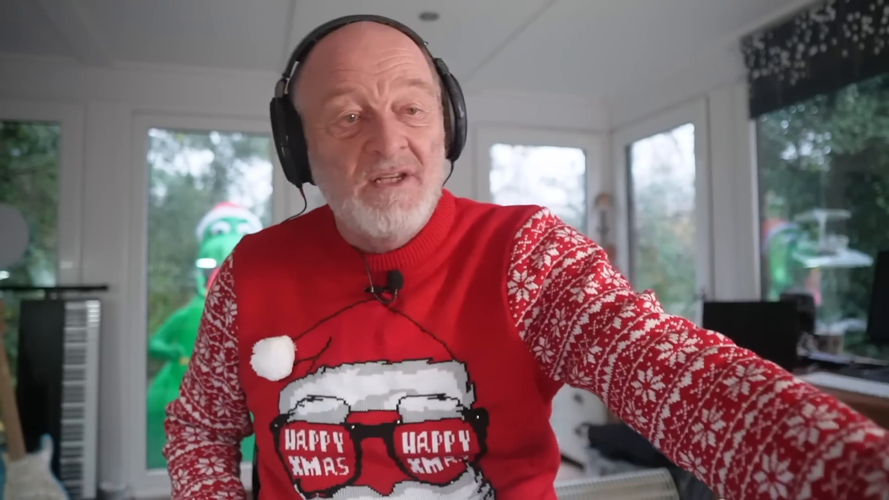
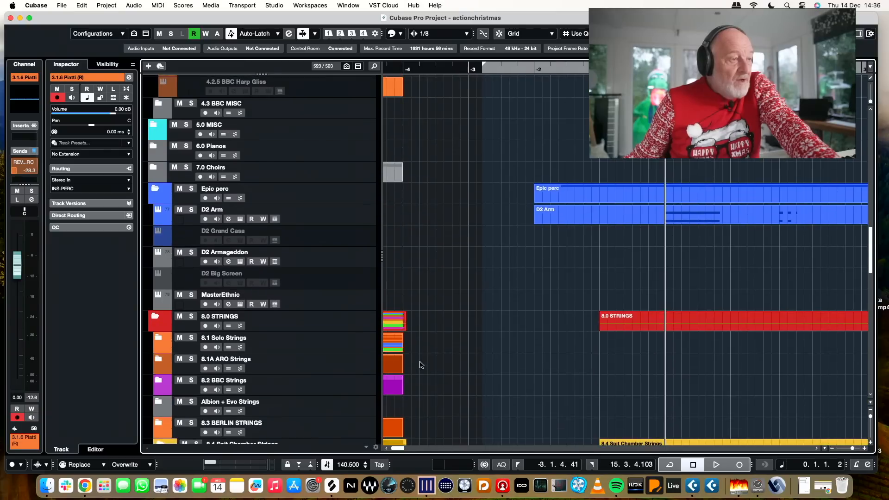
scroll(492, 347, "down", 1)
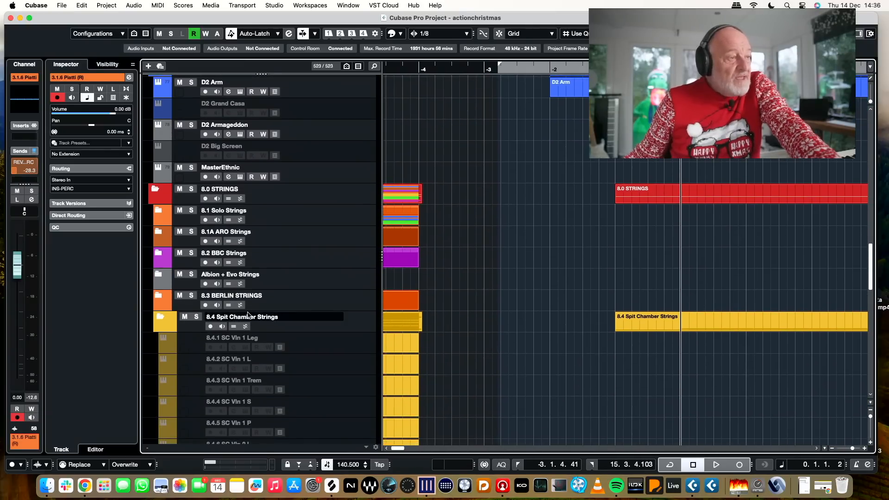
left_click(161, 317)
scroll(496, 343, "down", 2)
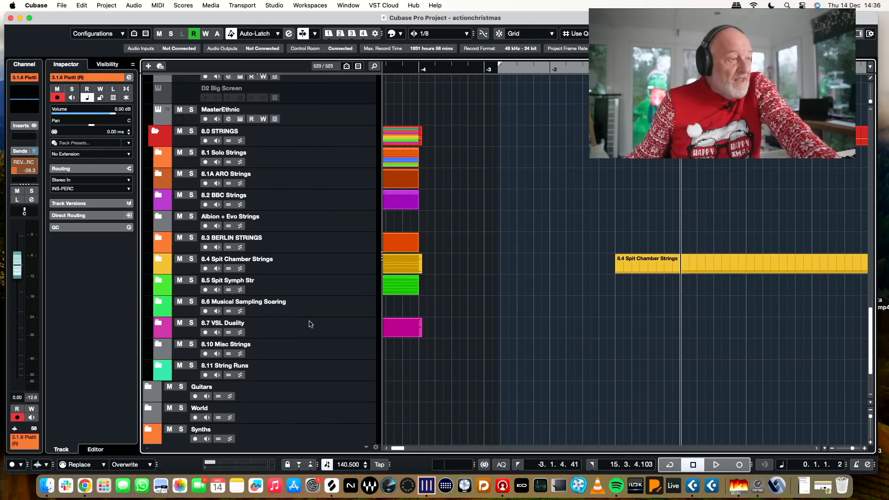
left_click(159, 322)
scroll(462, 287, "down", 5)
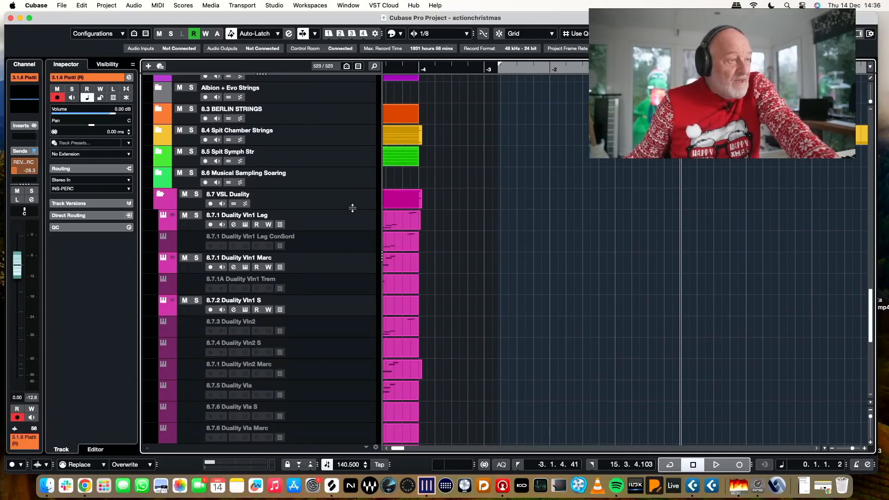
Select the 8.7.1 Duality Vln1 Leg track and check the articulations in its Synchron Player
left_click(366, 223)
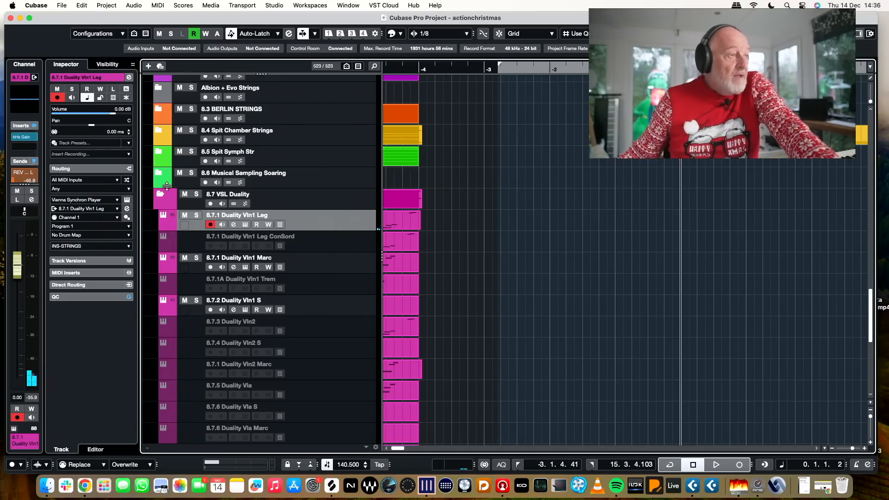
left_click(126, 202)
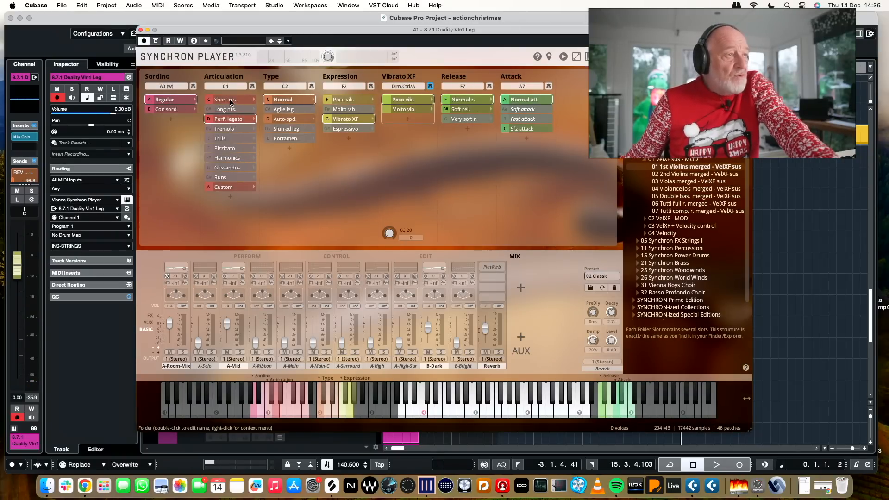
left_click(140, 30)
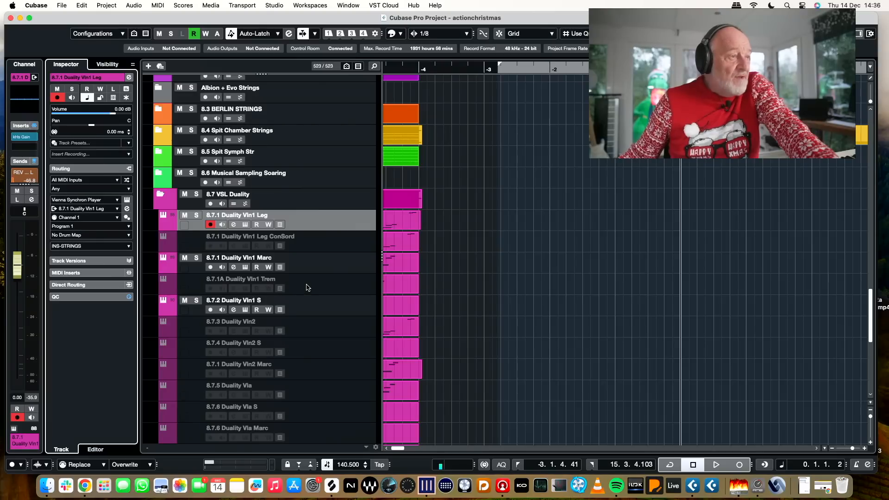
Create an empty part on 8.7.2 Duality Vln1 S from about mid bar -2 to just before bar 2 and open it for note editing
left_click(340, 308)
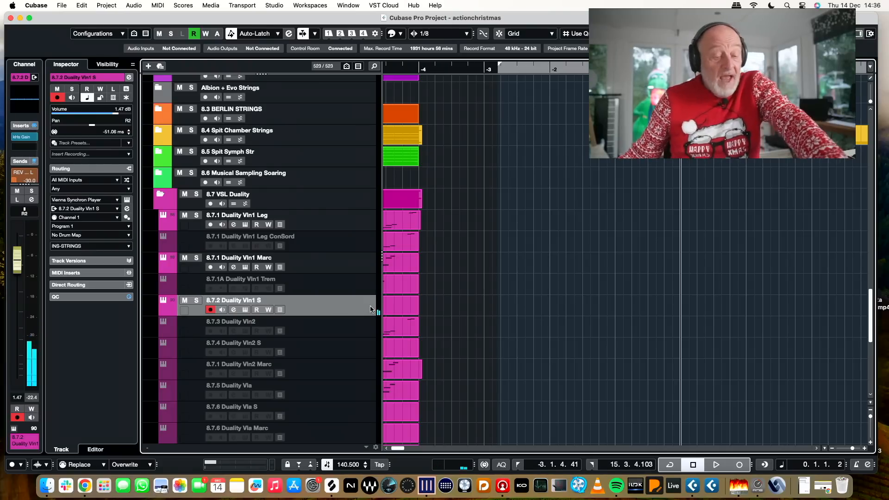
scroll(612, 385, "left", 1)
scroll(617, 366, "up", 1)
left_click_drag(614, 307, 815, 310)
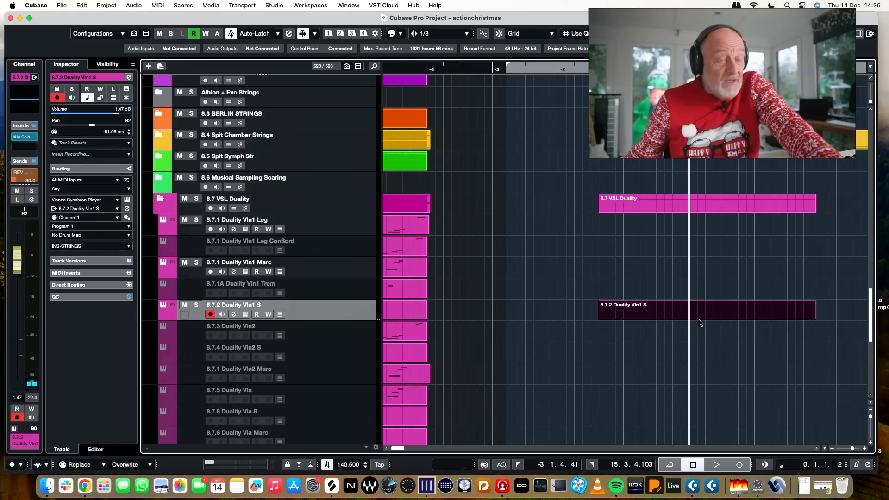
double_click(694, 314)
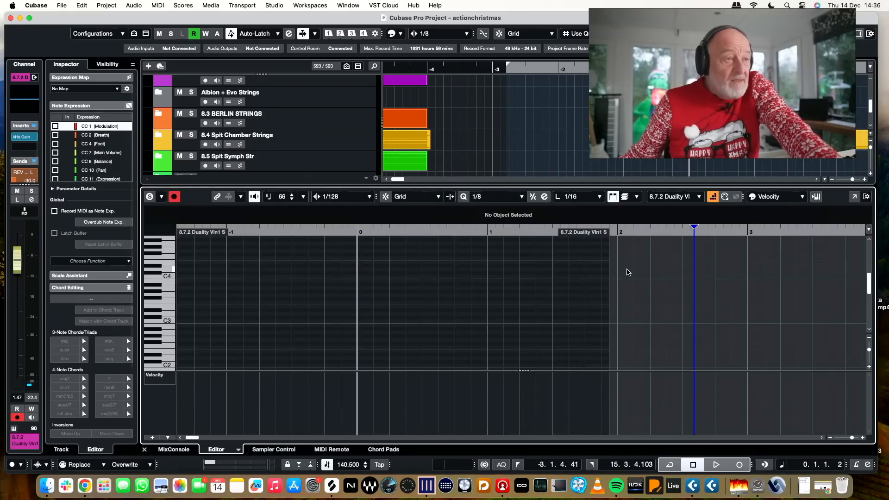
Set the quantize value to 1/8 Triplet for step input
left_click(489, 277)
scroll(488, 275, "right", 1)
scroll(488, 275, "down", 1)
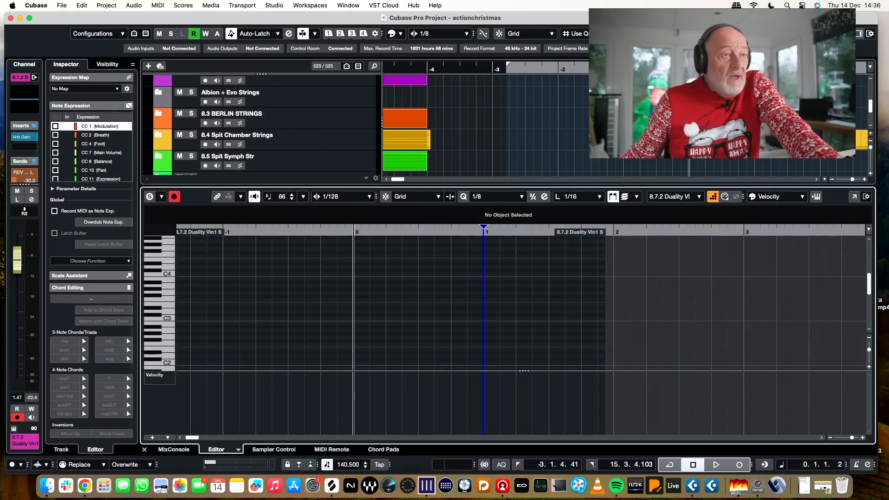
scroll(510, 125, "down", 1)
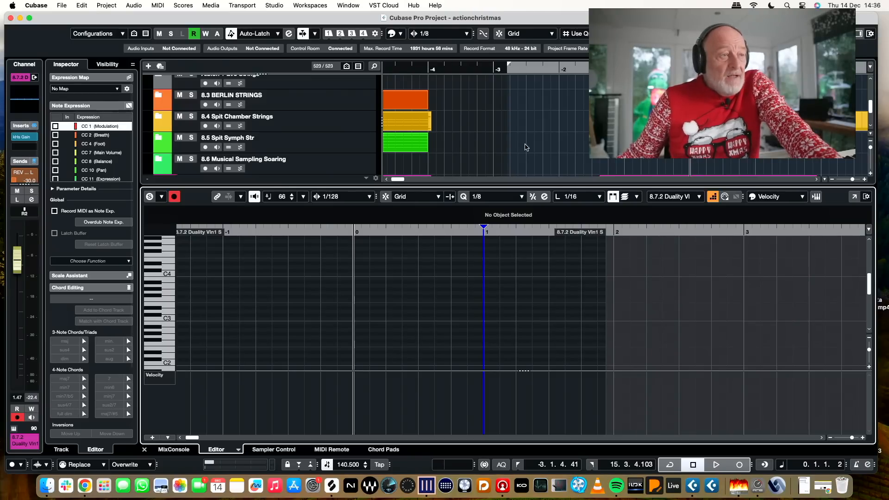
left_click(665, 34)
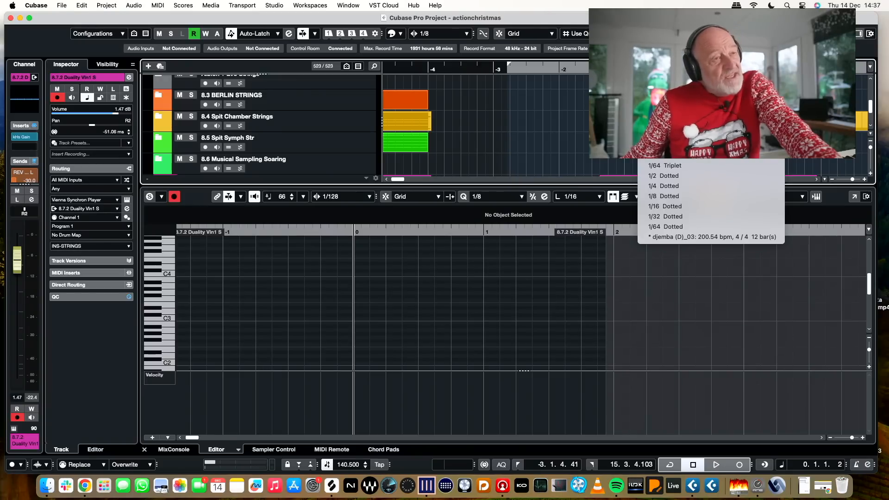
left_click(664, 134)
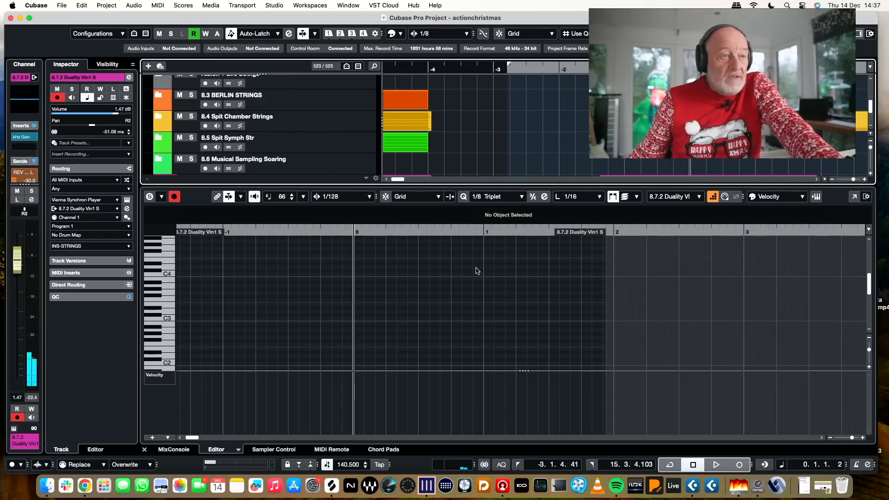
Remove the stray C4 note, step-enter a 1/8 triplet run from C3 between bars 0 and 1, and play it back
double_click(353, 274)
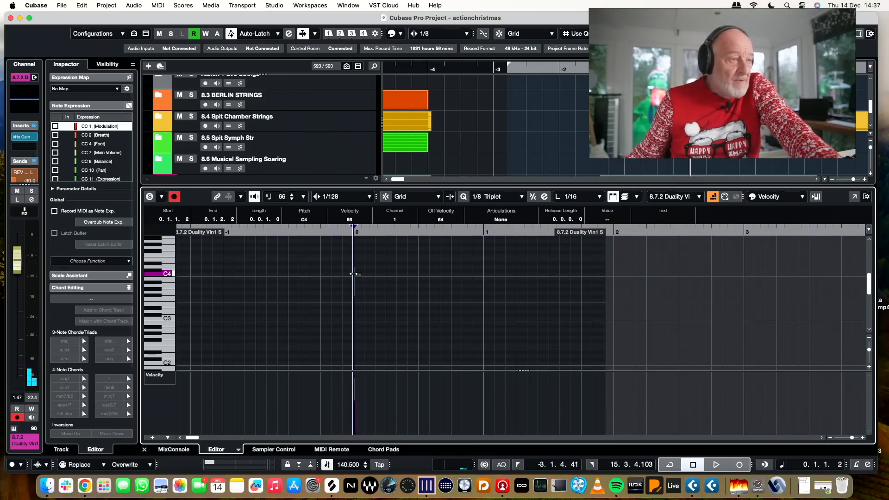
key("BackSpace")
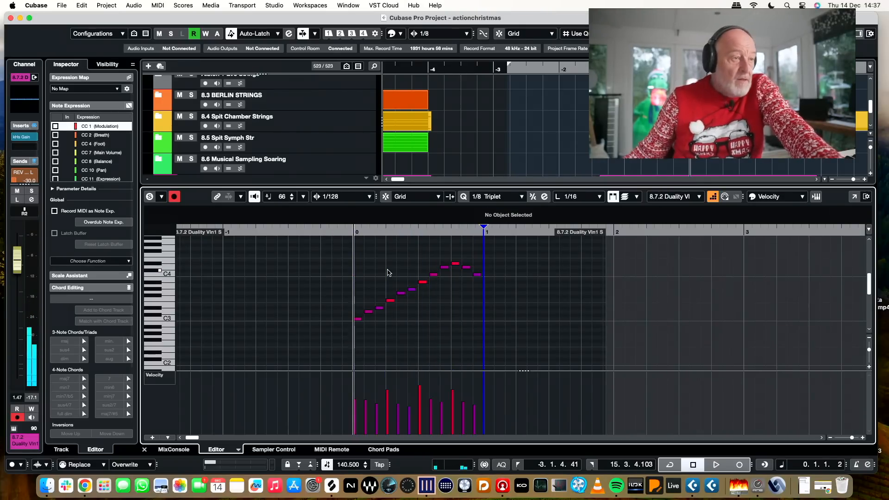
key("space")
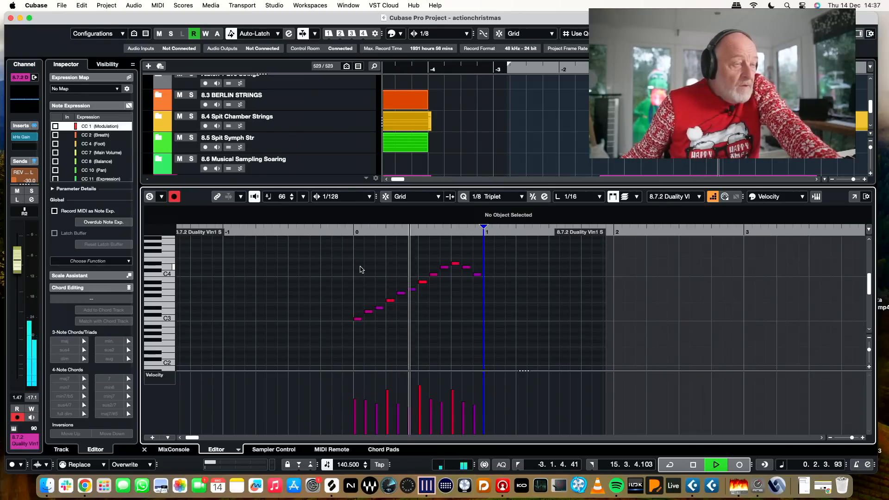
key("space")
Delete all notes of the 1/8 triplet run from the Duality Vln1 S part
left_click_drag(334, 269, 530, 342)
key("Delete")
left_click_drag(425, 262, 469, 268)
key("Delete")
Step-enter a rising and falling 1/16 Triplet run from C3 at bar 0 to bar 2, and play it back
left_click(354, 246)
left_click(511, 199)
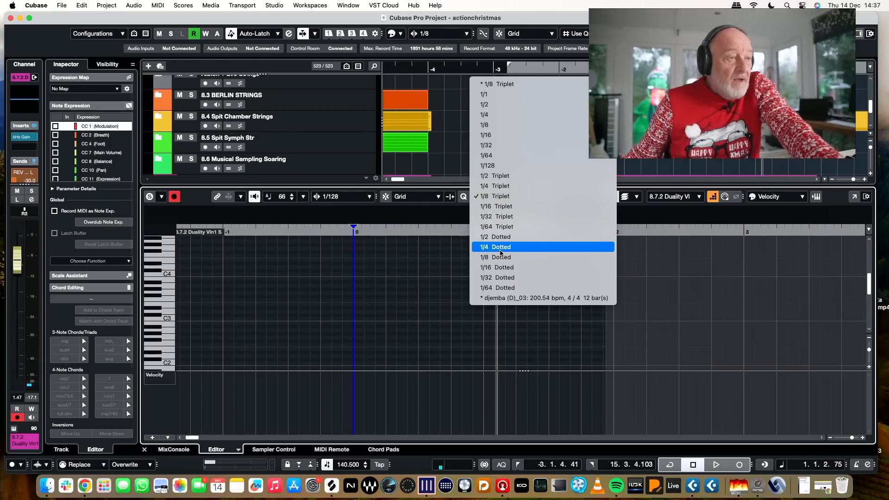
left_click(505, 207)
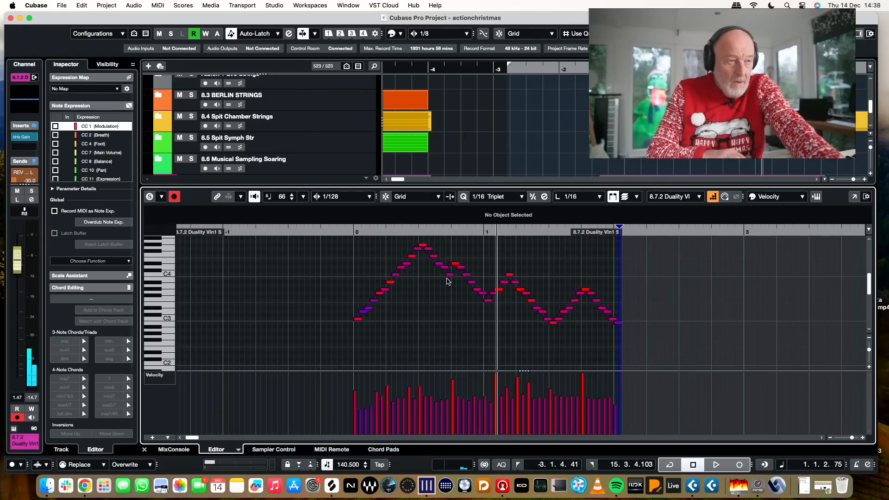
key("space")
left_click(340, 228)
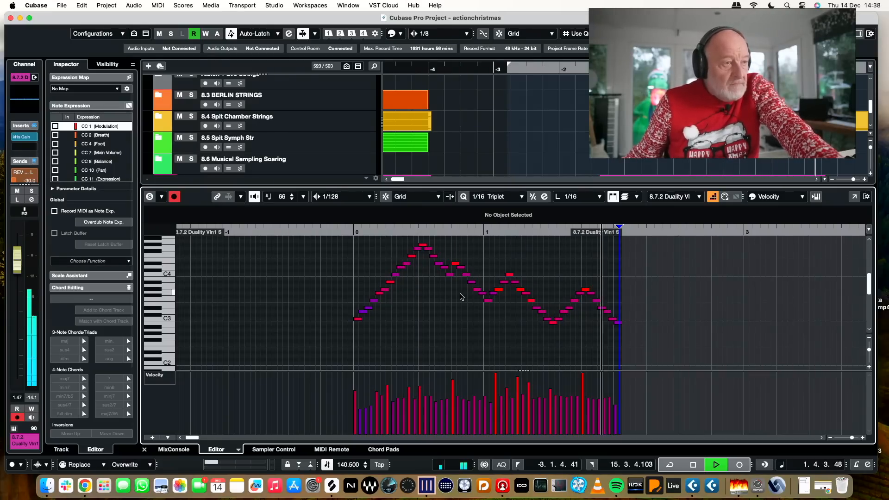
key("space")
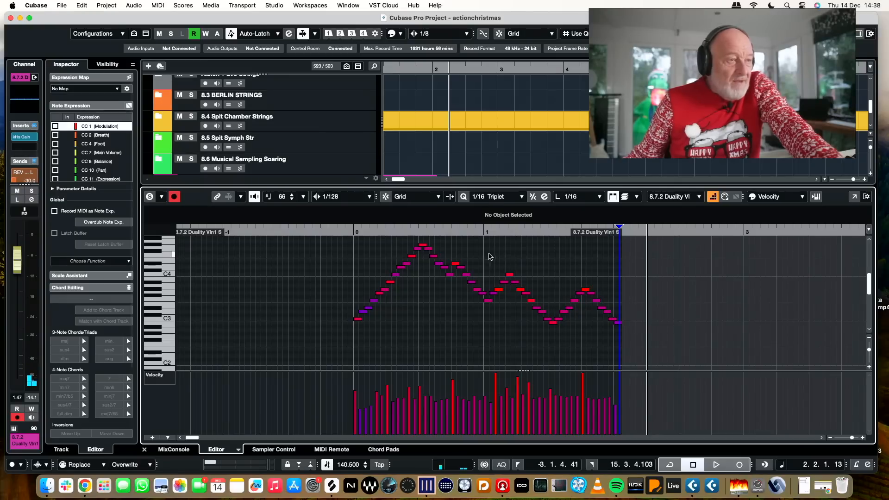
Select the run's notes from just before bar 1 to the end and nudge them later in 1/128 steps
left_click(489, 254)
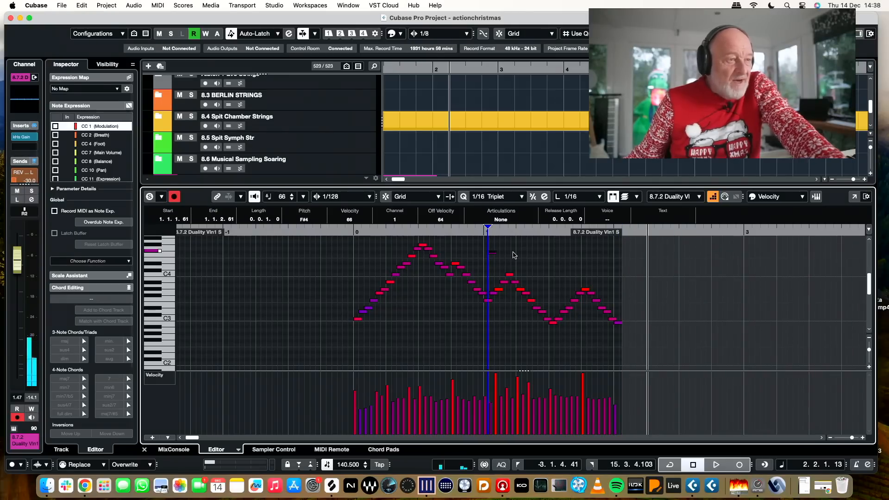
left_click_drag(480, 246, 652, 355)
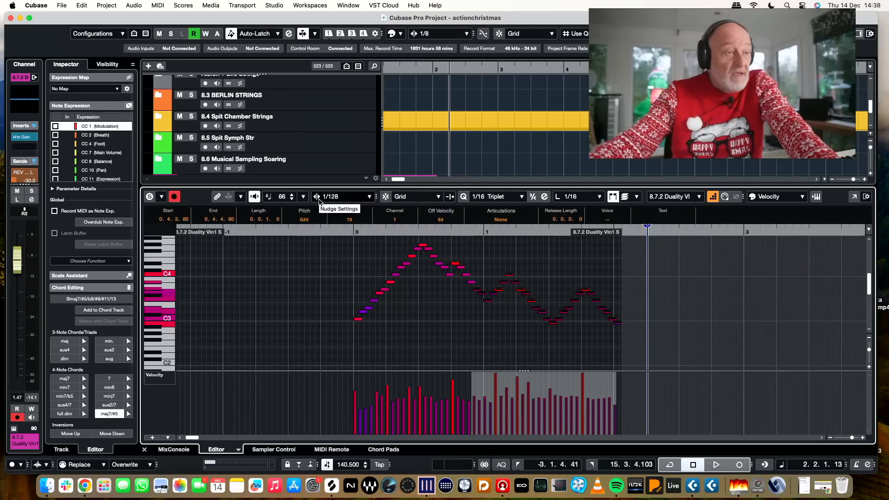
key("ctrl+Right")
key("ctrl+Right")
key("ctrl+Right")
key("ctrl+Right")
key("ctrl+Right")
key("ctrl+Right")
key("ctrl+Right")
key("ctrl+Right")
key("ctrl+Right")
key("ctrl+Left")
key("ctrl+Left")
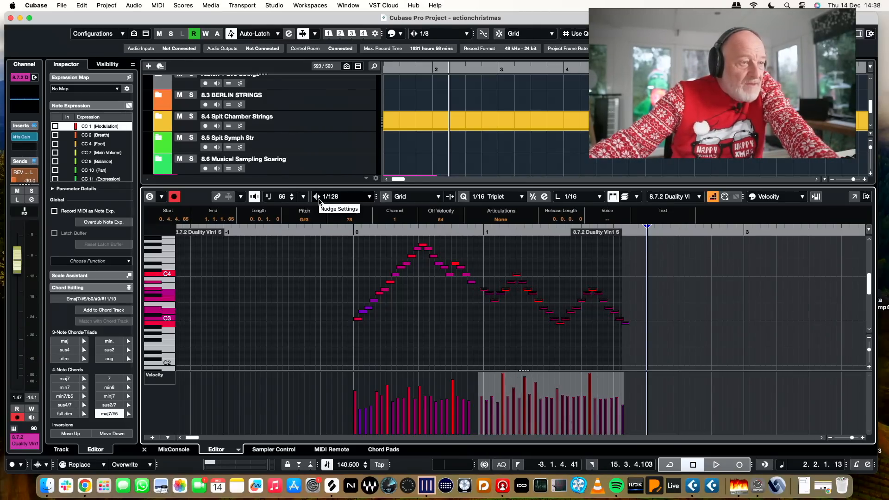
key("ctrl+Right")
key("ctrl+Right")
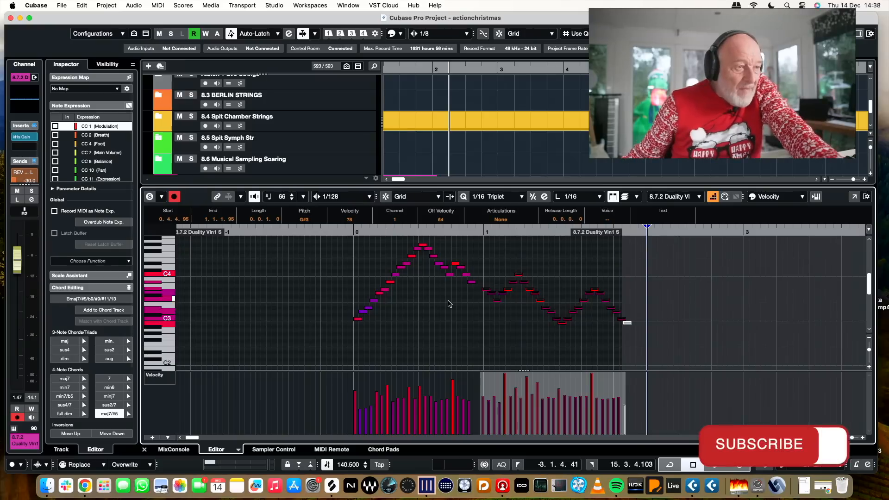
Nudge the three descending notes around bar 1 back toward the first phrase and fill the gap after them with an extra F#3 note
left_click_drag(480, 288, 495, 311)
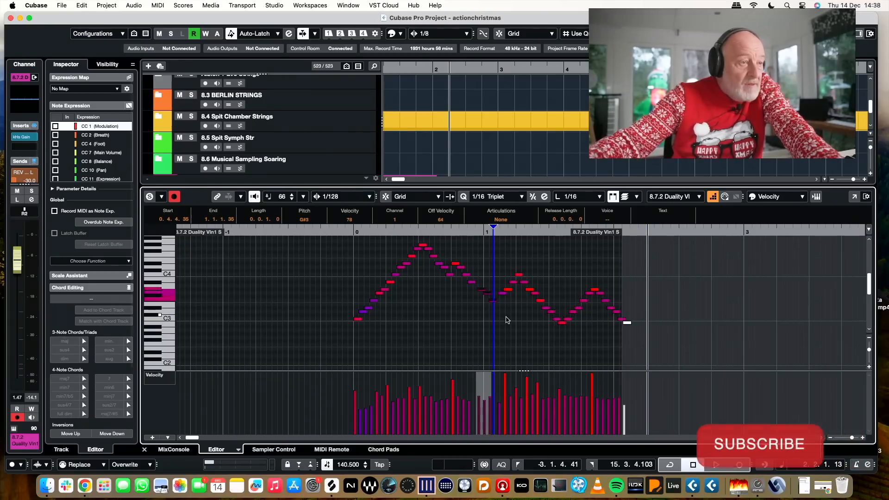
key("ctrl+Left")
key("ctrl+Left")
key("ctrl+Left")
key("ctrl+Left")
key("ctrl+Left")
key("ctrl+Left")
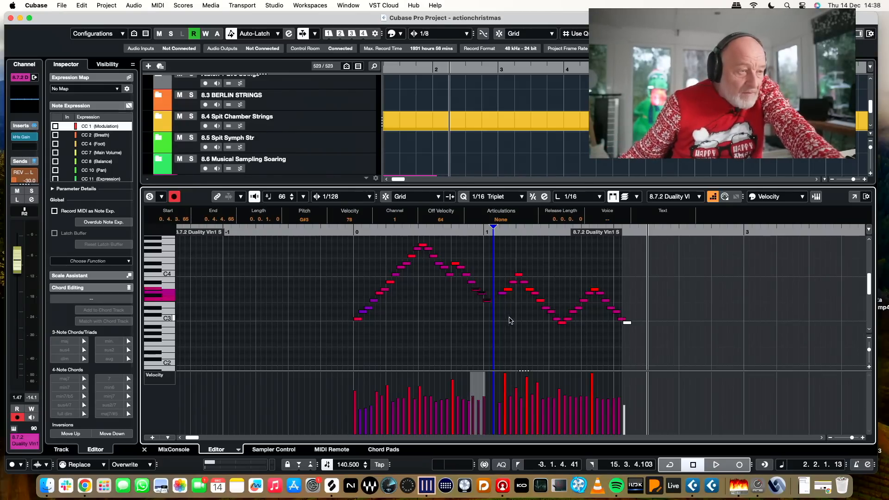
left_click_drag(487, 300, 496, 300)
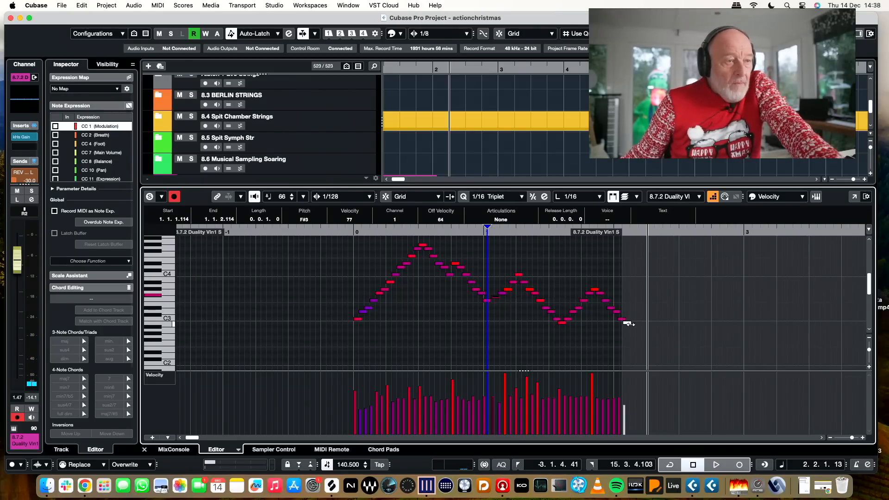
Play back the edited run, delete its last note beyond the part's end, and close the editor
key("space")
left_click(327, 232)
key("space")
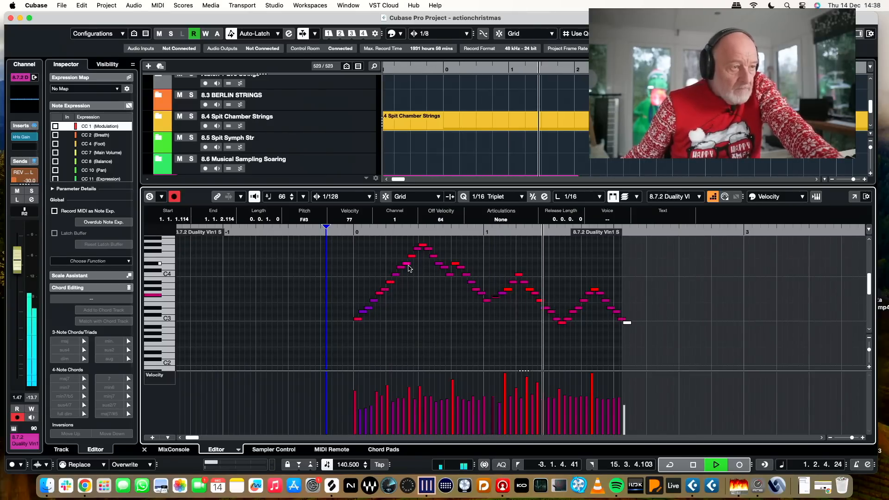
key("space")
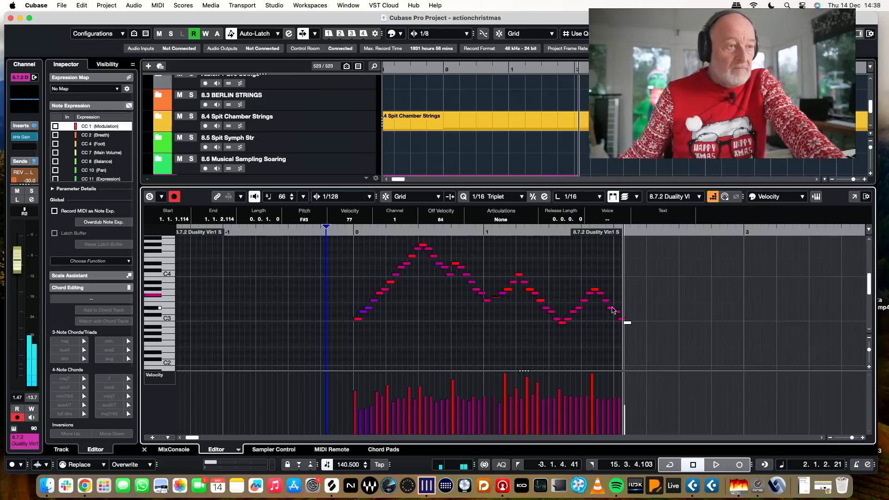
left_click(620, 319)
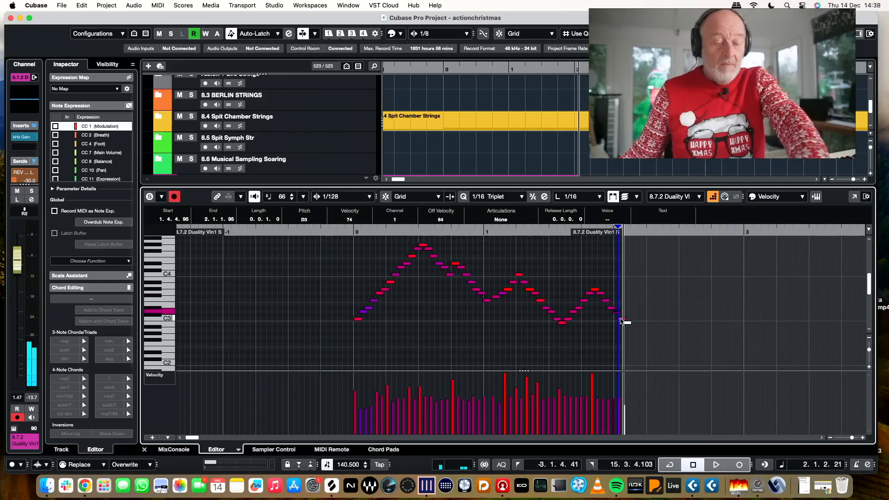
left_click(623, 322)
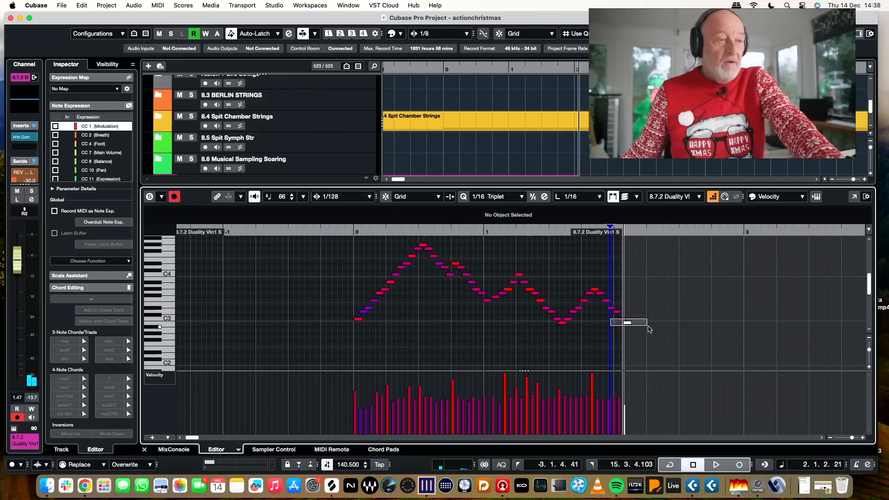
key("BackSpace")
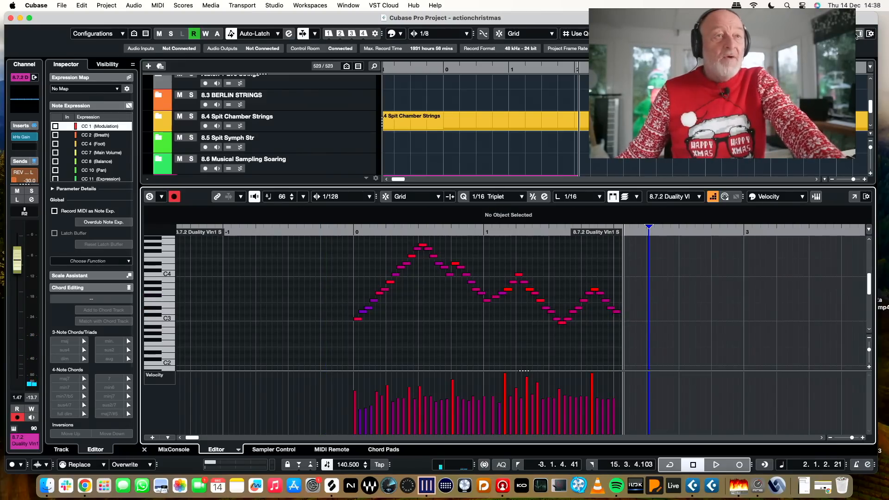
key("Return")
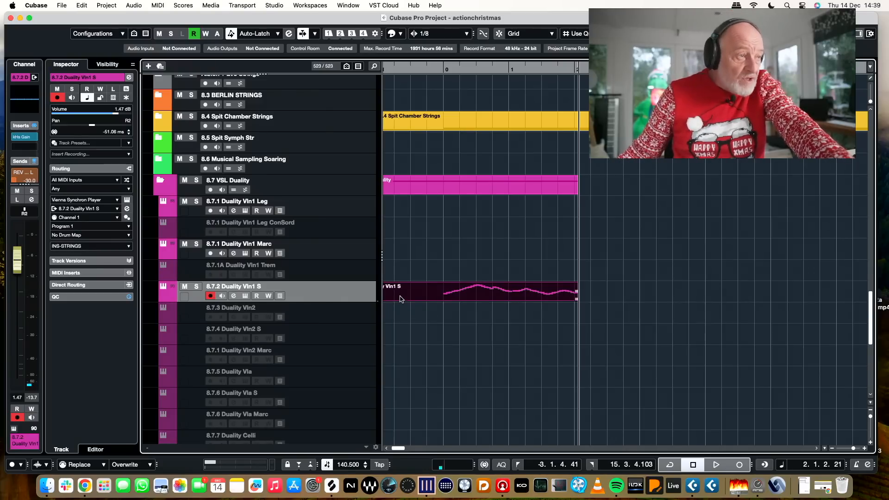
Move the run's part to the 8.7.1 Duality Vln1 Leg track with its start trimmed to bar -1, and play it back
scroll(401, 299, "left", 10)
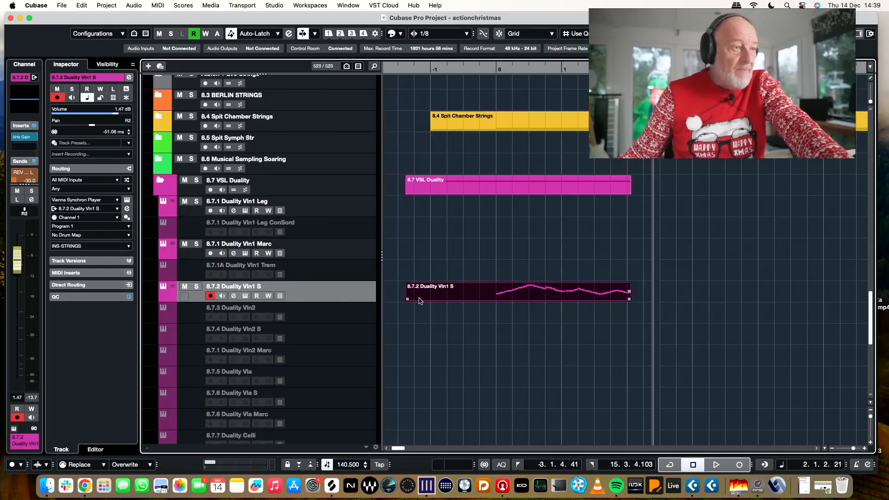
left_click_drag(600, 286, 637, 191)
key("space")
key("space")
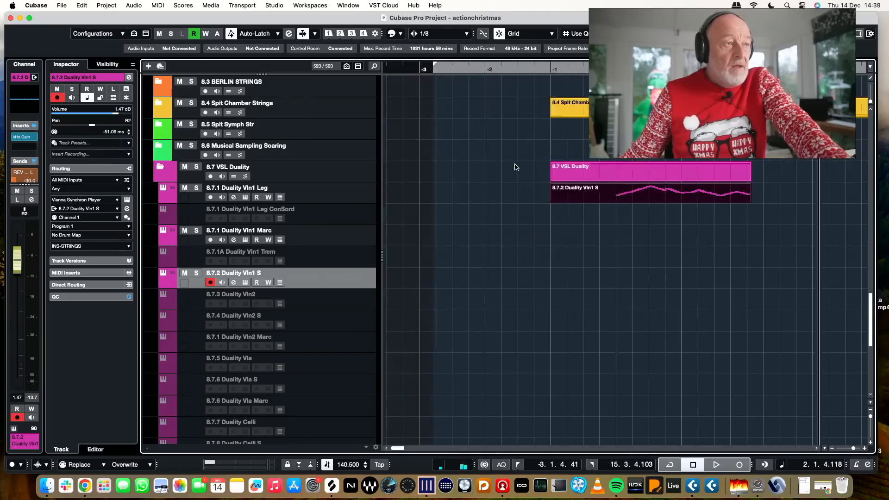
Set the Duality Vln1 Leg track's Synchron Player to Agile leg. with Fast attack, and move the player window aside
left_click(338, 188)
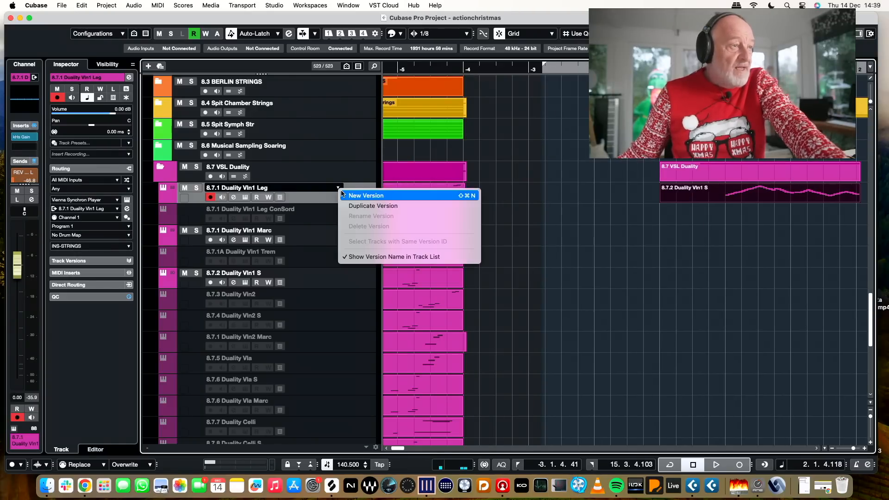
left_click(504, 155)
left_click(126, 200)
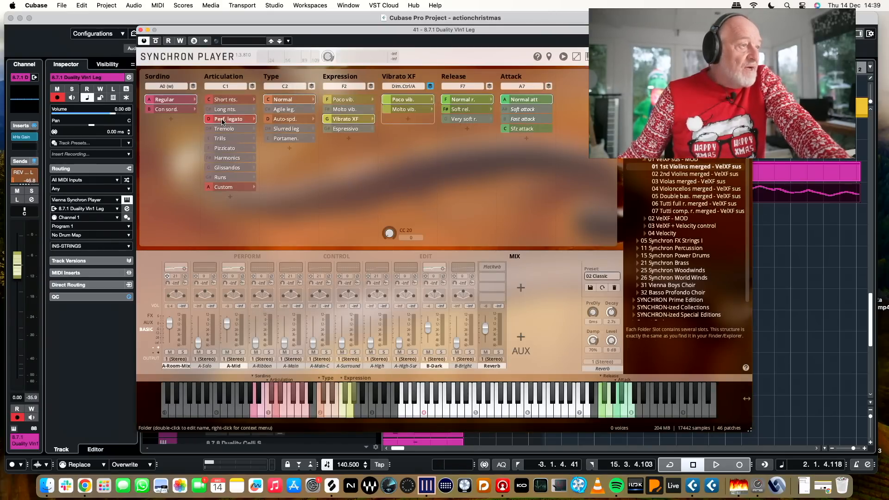
left_click(292, 114)
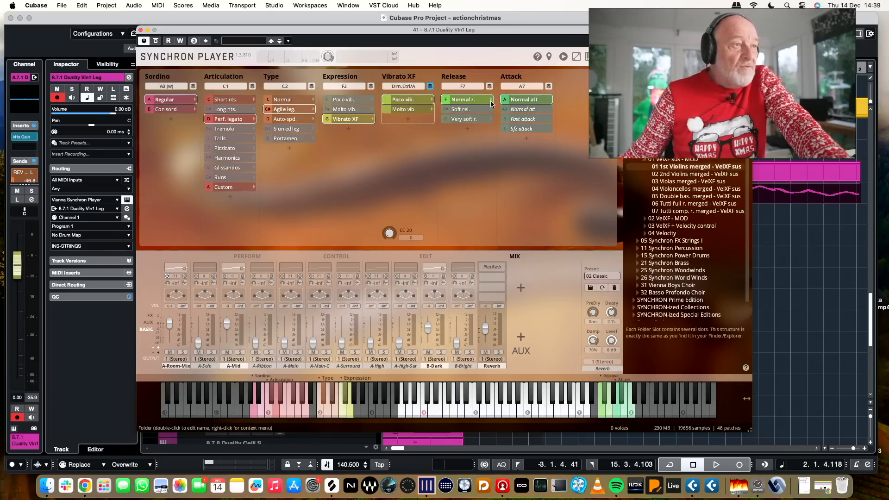
left_click(526, 121)
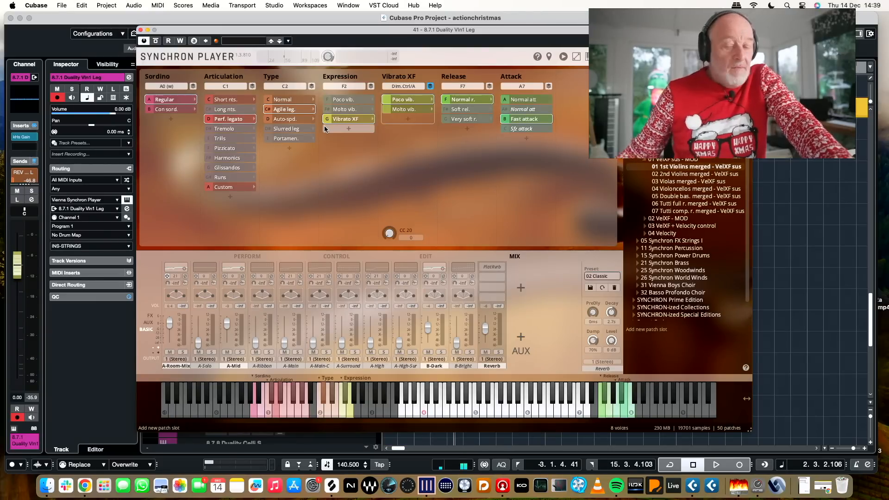
left_click_drag(169, 316, 815, 302)
Play the run from bar -1 on the legato track and extend its part about half a bar past bar 2
scroll(443, 210, "left", 10)
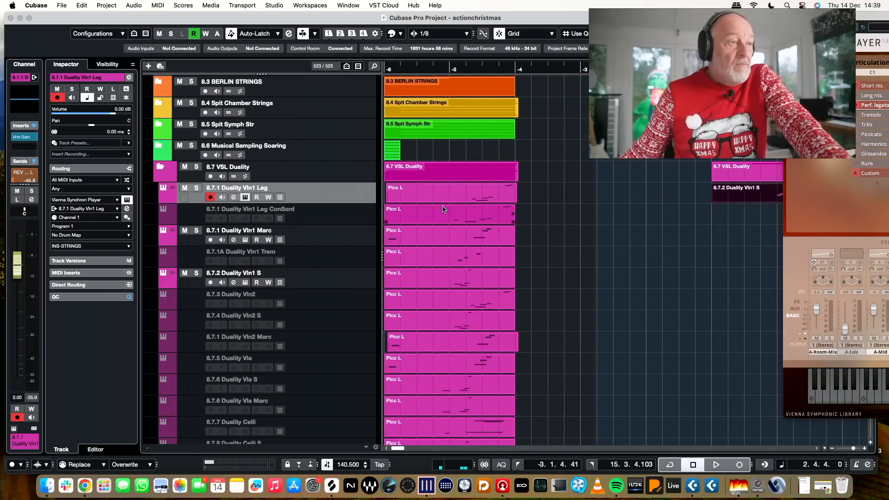
scroll(439, 209, "right", 3)
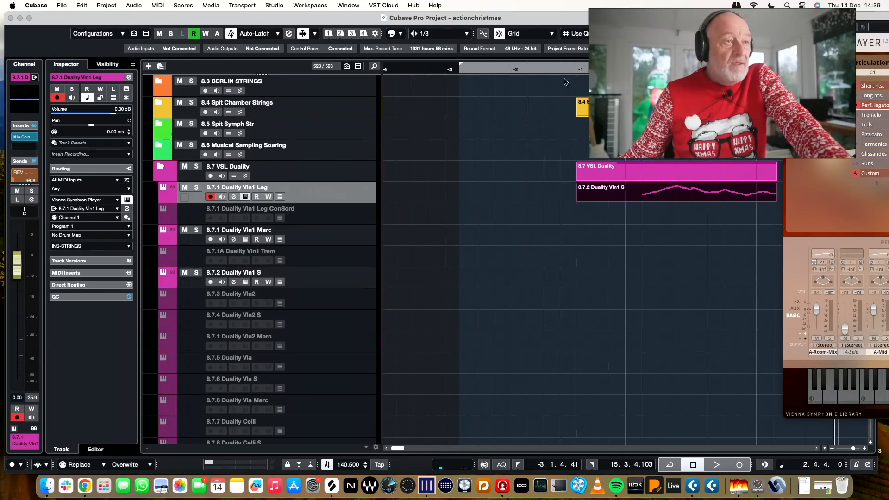
left_click(574, 69)
key("space")
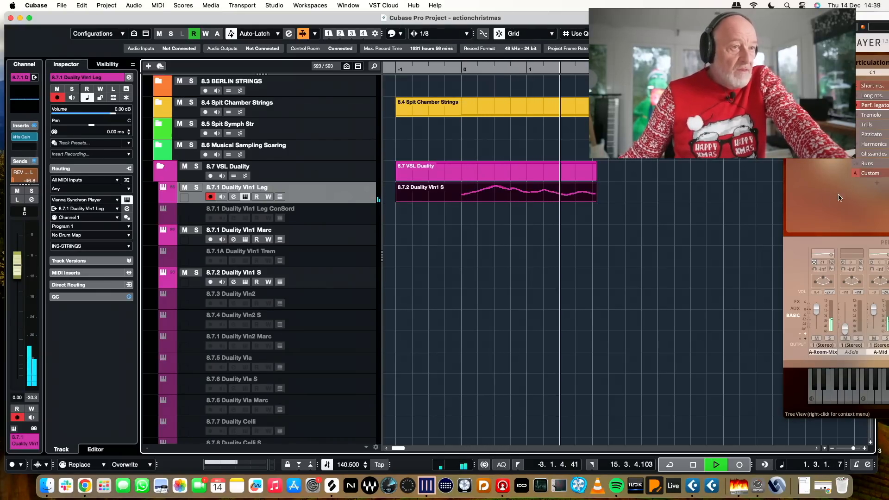
key("space")
left_click_drag(595, 200, 625, 200)
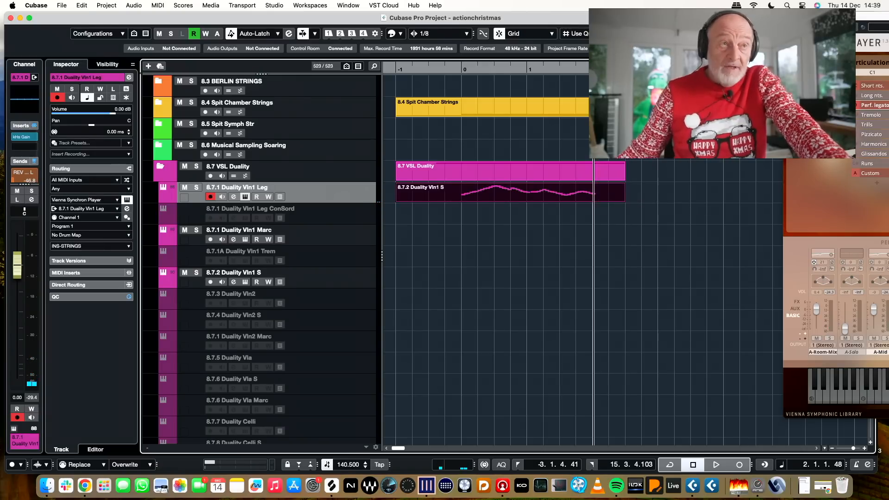
Open the MixConsole and examine the channel levels, inserts and reverb sends through to Stereo Out during playback
key("F3")
left_click_drag(725, 9, 621, 14)
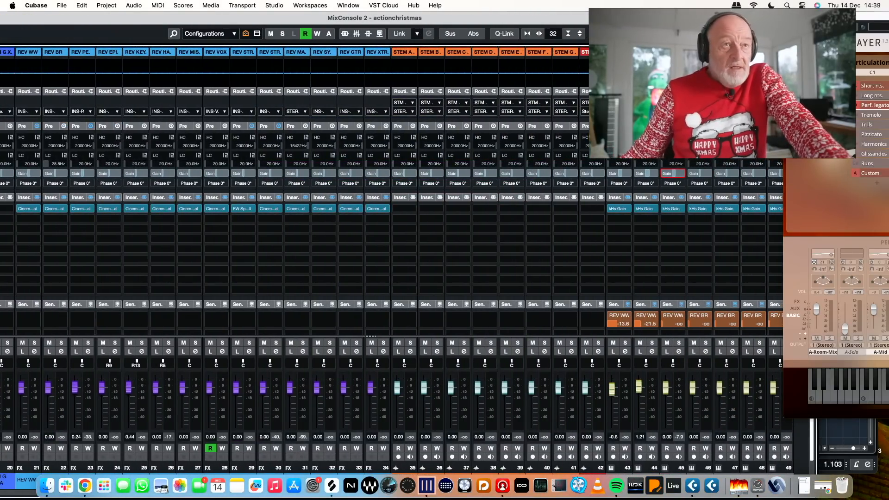
key("super+Tab")
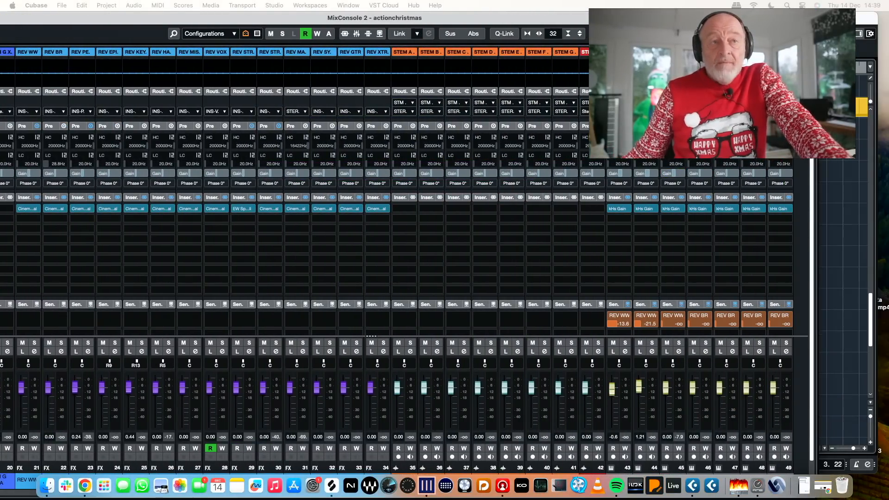
left_click(707, 351)
scroll(667, 400, "right", 15)
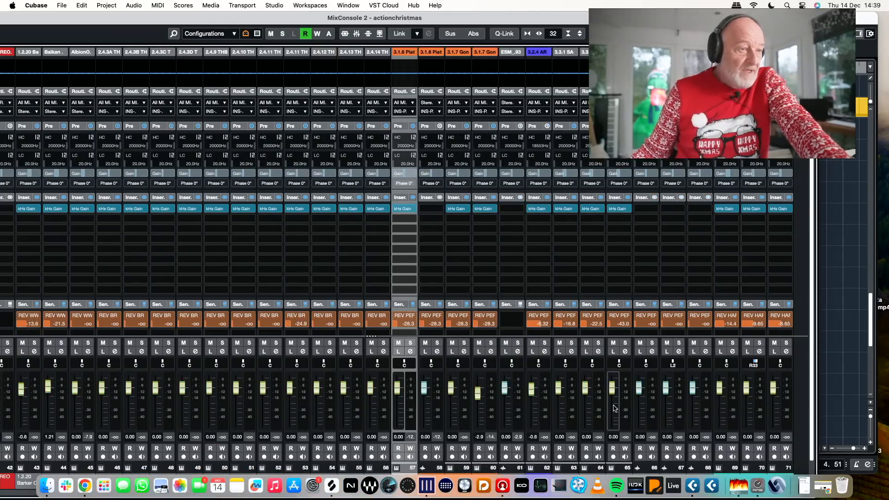
scroll(616, 408, "left", 6)
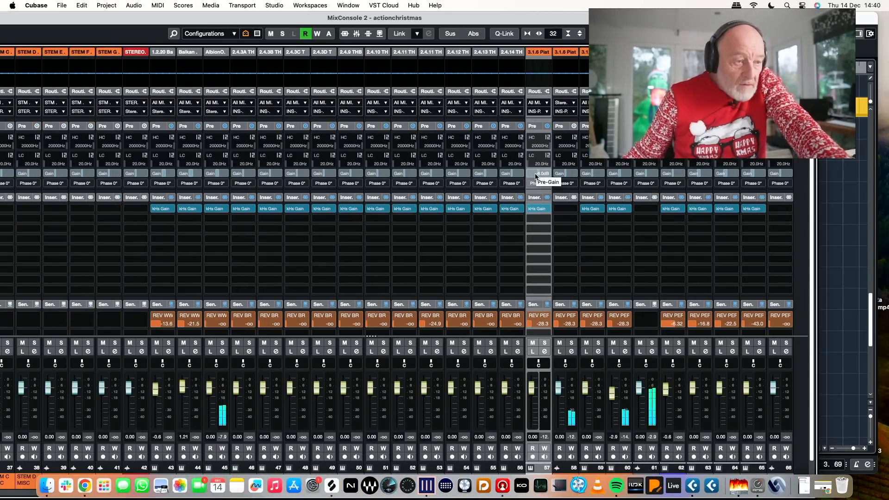
scroll(537, 180, "down", 1)
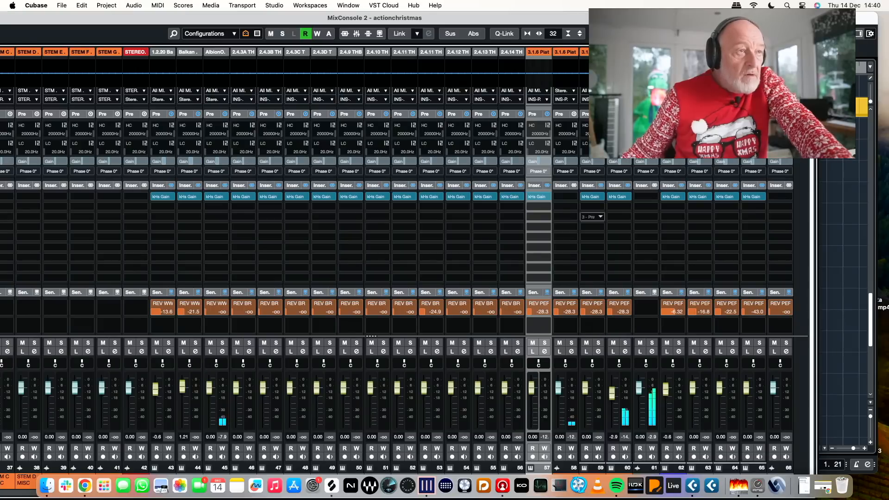
scroll(661, 386, "right", 10)
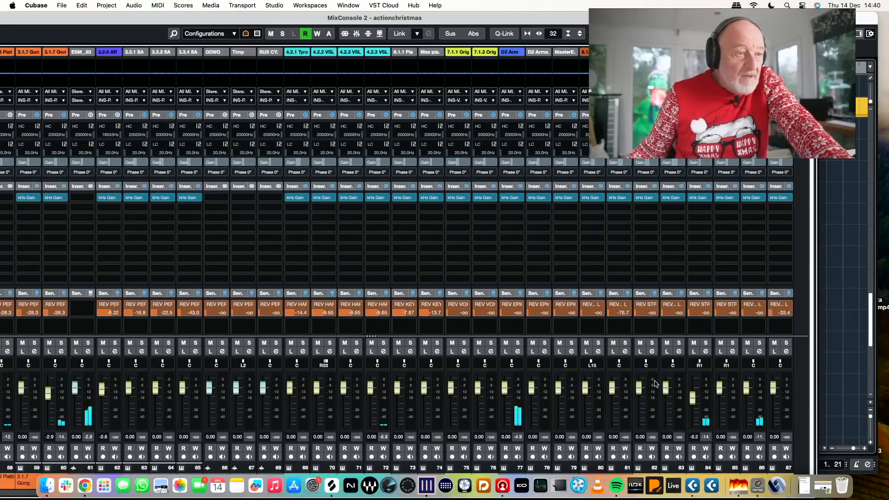
scroll(650, 381, "left", 2)
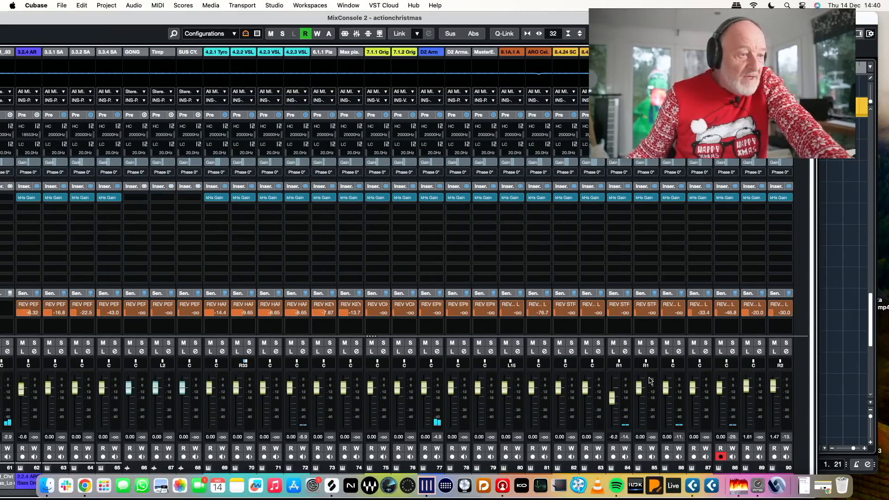
scroll(650, 380, "right", 2)
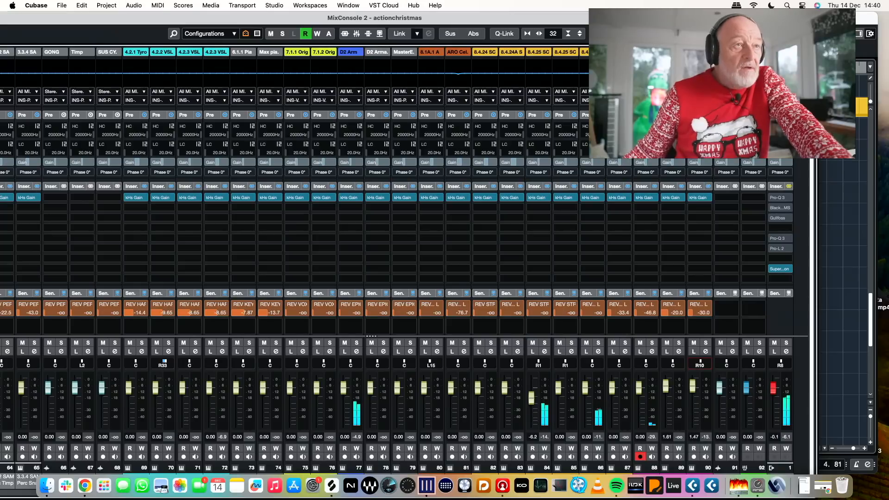
left_click_drag(818, 498, 818, 472)
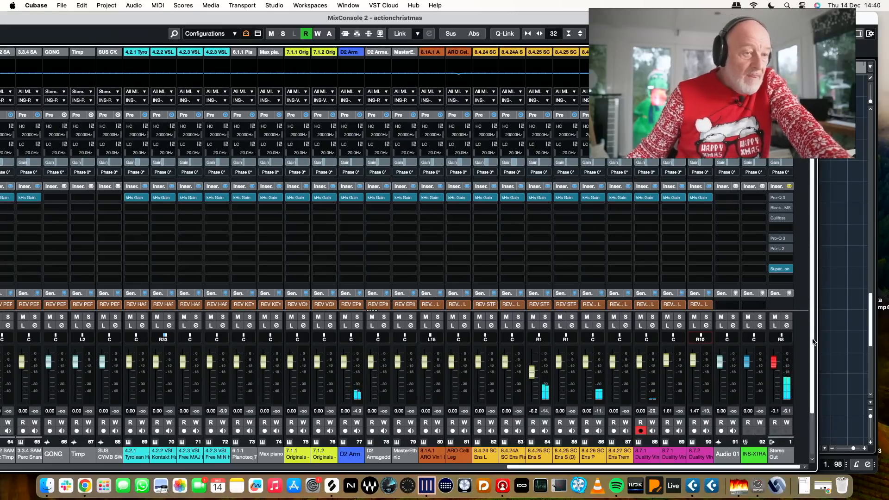
Select the 8.7.1 Duality Vln1 mixer channel, reveal the project window and start playback of the VSL Duality phrase from bar -1
left_click(650, 399)
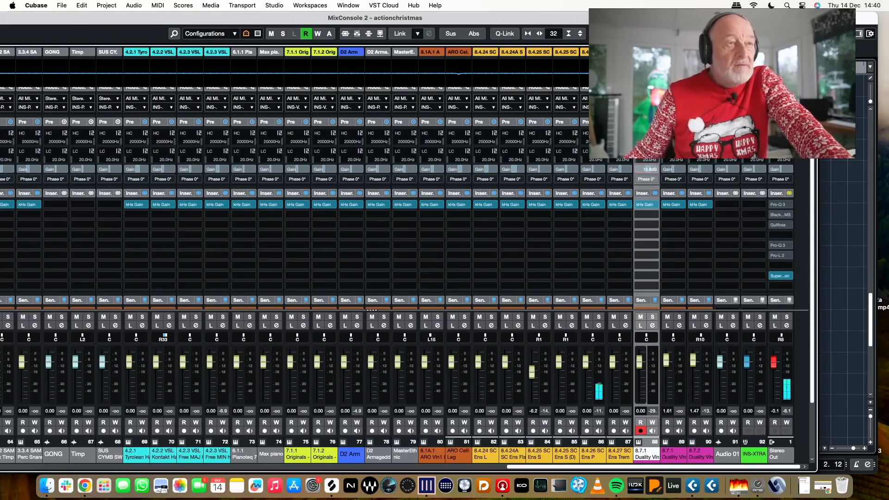
left_click_drag(592, 20, 888, 31)
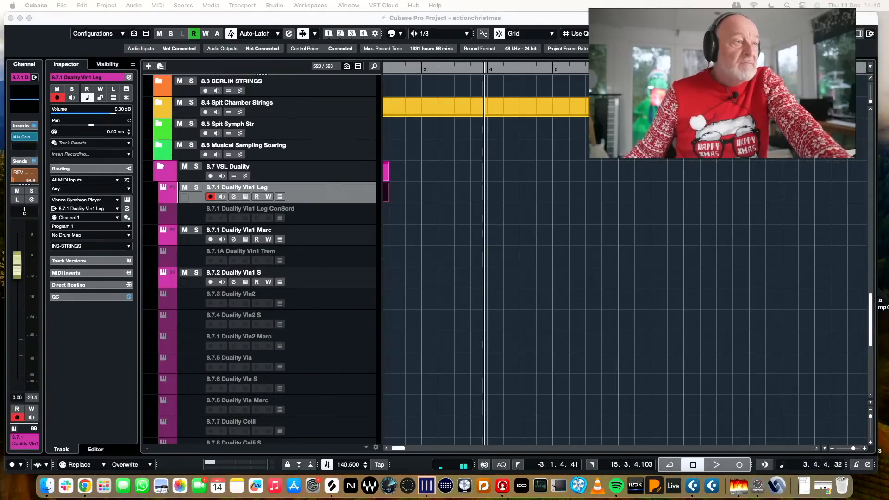
scroll(591, 185, "left", 10)
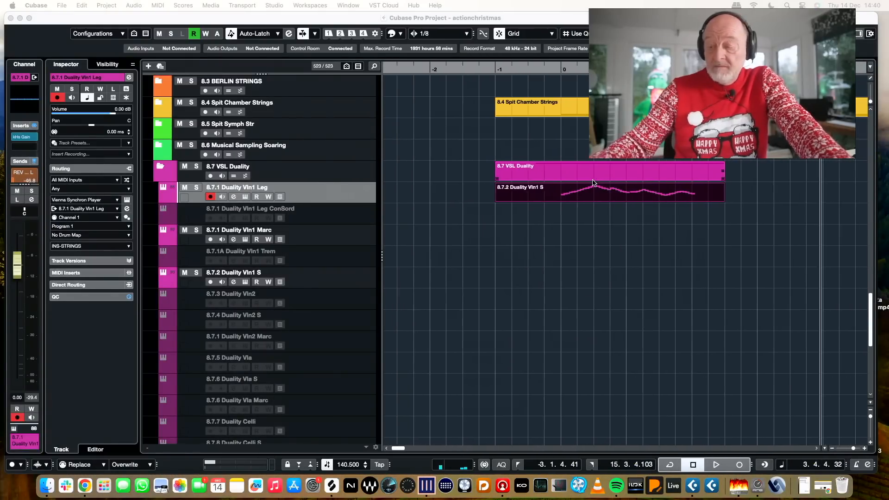
key("space")
key("space")
scroll(605, 179, "down", 4)
scroll(613, 204, "left", 5)
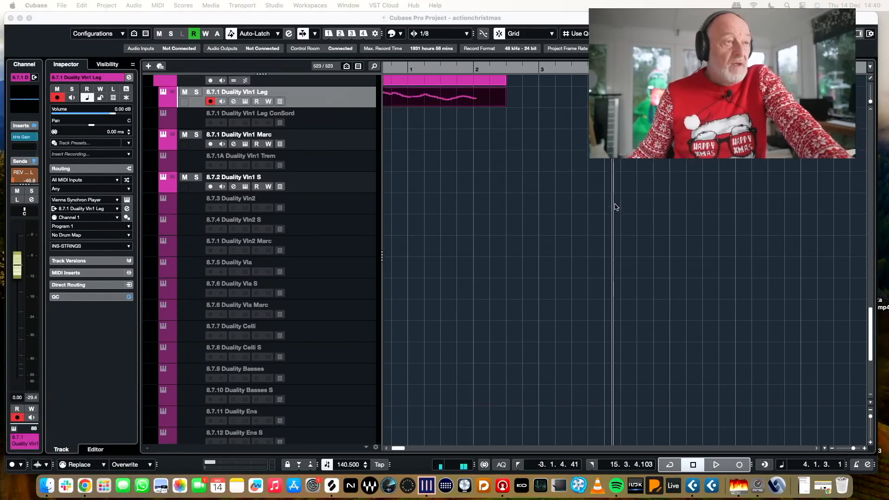
scroll(648, 199, "up", 4)
scroll(741, 190, "left", 10)
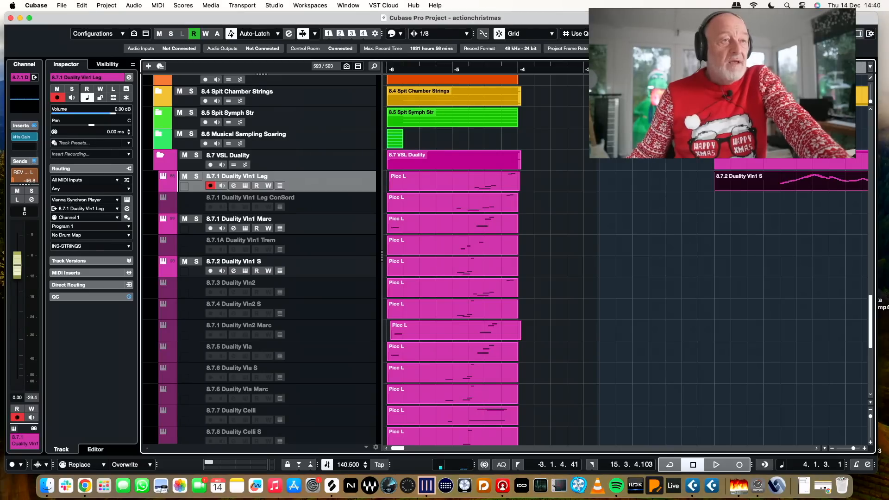
key("space")
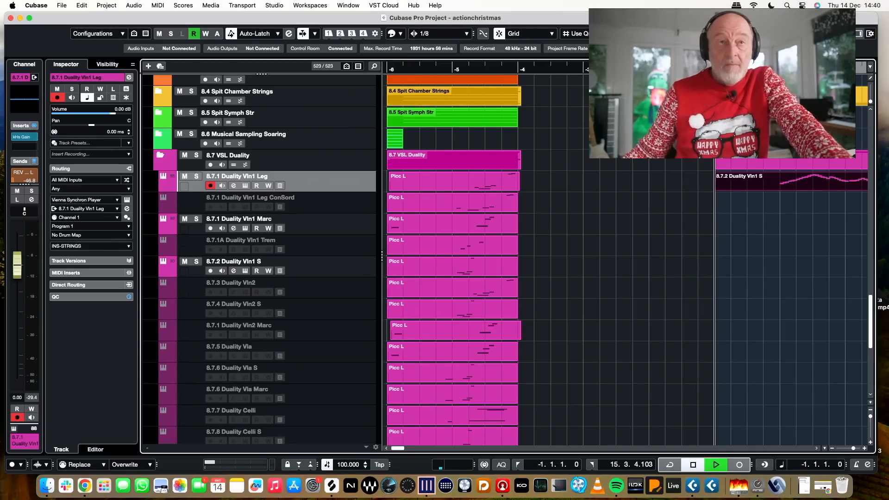
Adjust the pre-gain of the 8.7.1 Duality Vln1 channel in the mixer and set its reverb send level to -12.3
left_click_drag(888, 33, 291, 4)
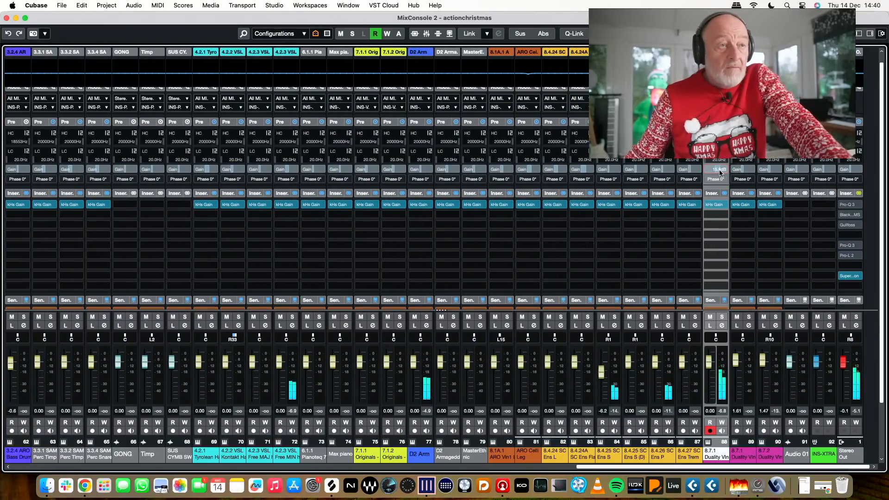
left_click_drag(706, 175, 701, 175)
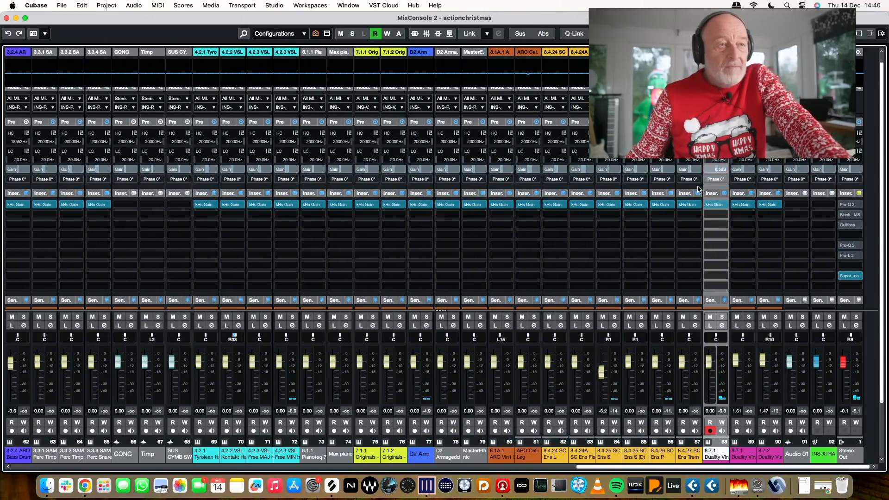
scroll(768, 271, "down", 1)
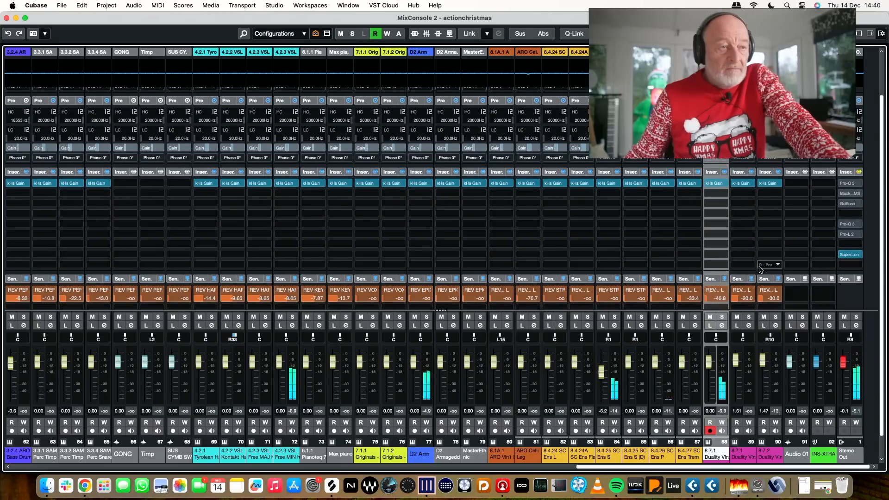
left_click_drag(711, 299, 732, 296)
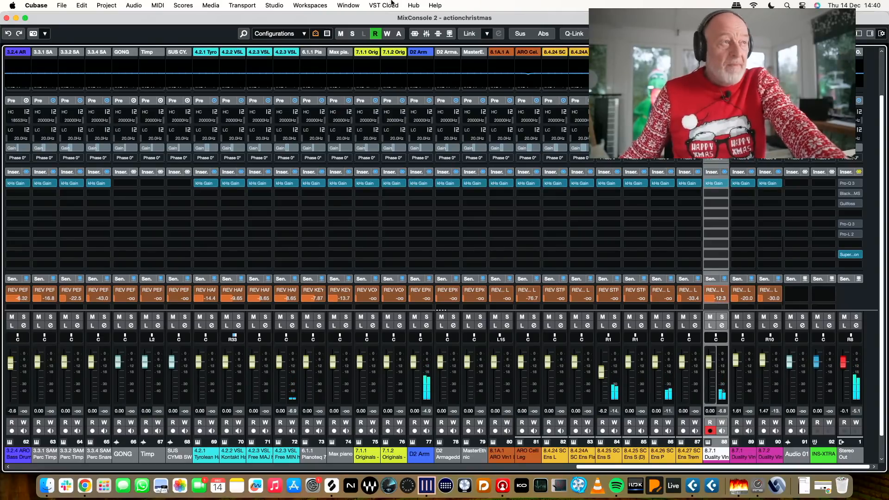
left_click_drag(356, 15, 888, 18)
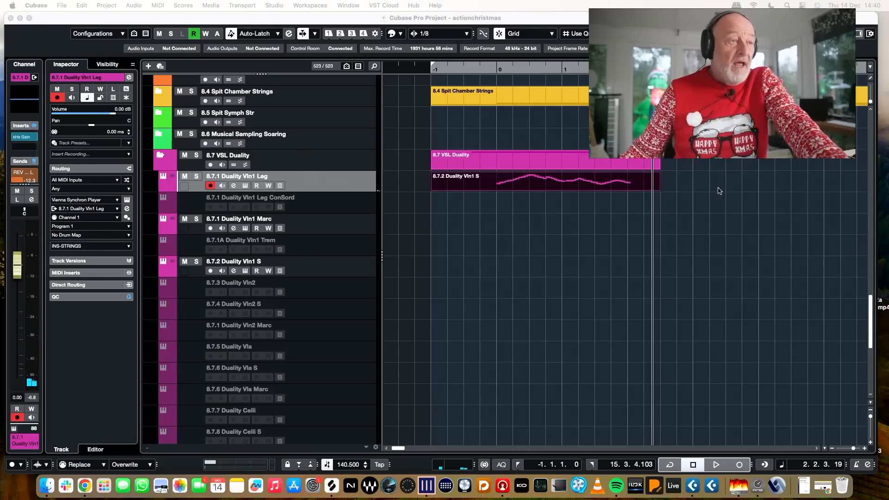
Copy the Duality Vln1 part onto the 1.2.4 SE Flt 1 Leg track inside the 1.2 VSL SE WW folder
scroll(450, 190, "right", 1)
left_click(450, 189)
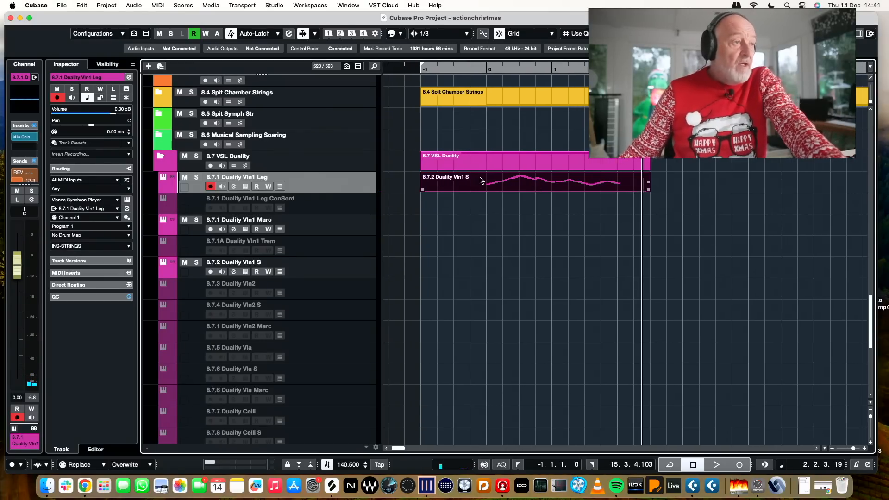
scroll(481, 179, "up", 20)
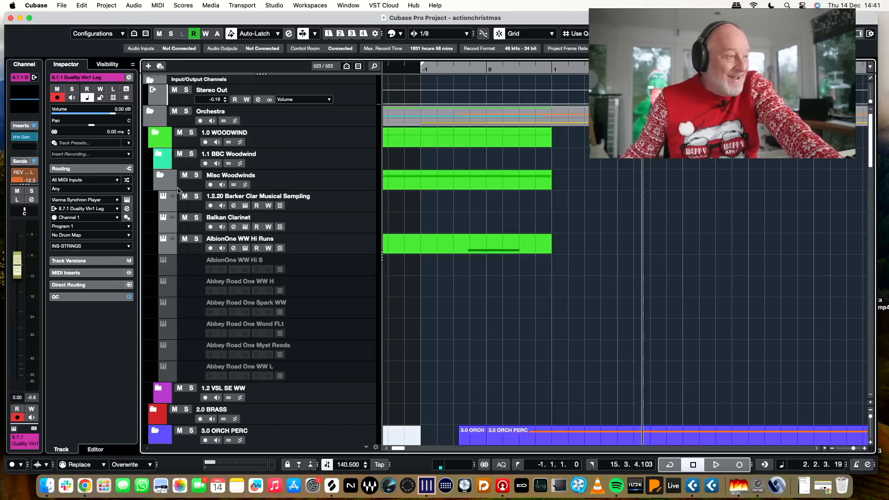
scroll(247, 284, "down", 3)
scroll(240, 250, "up", 3)
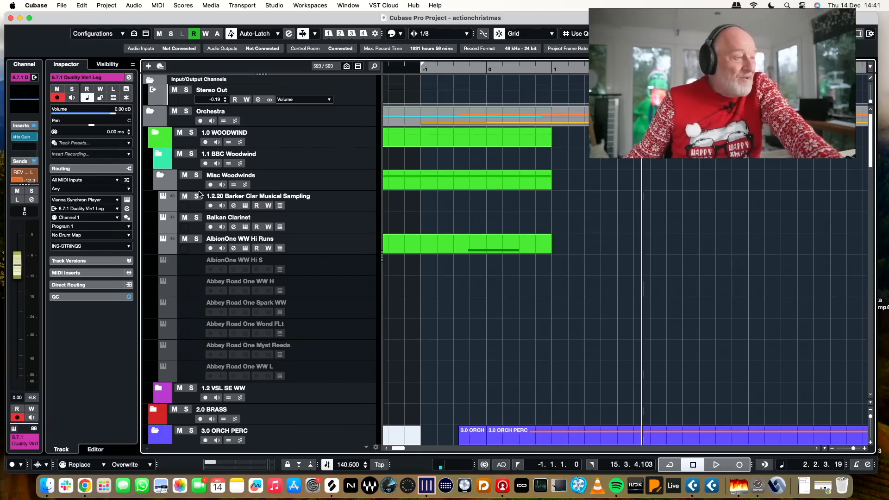
scroll(344, 264, "down", 7)
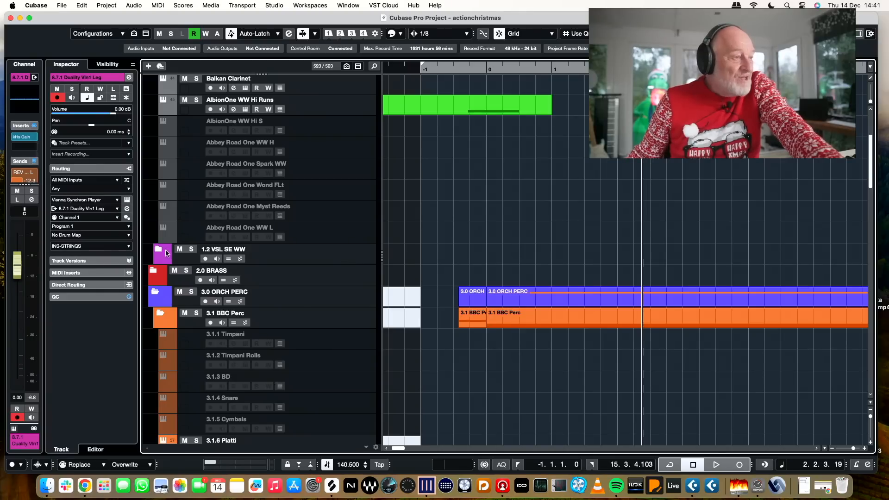
left_click(158, 252)
scroll(324, 262, "down", 5)
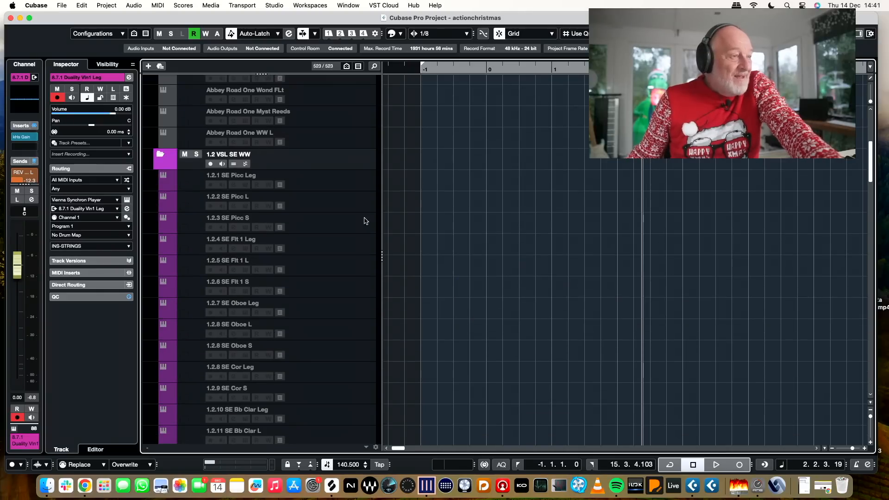
left_click(362, 244)
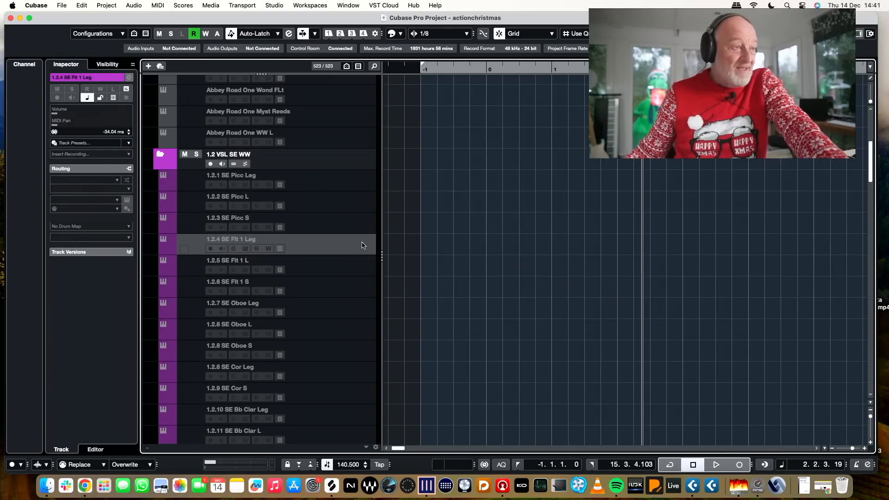
key("super+v")
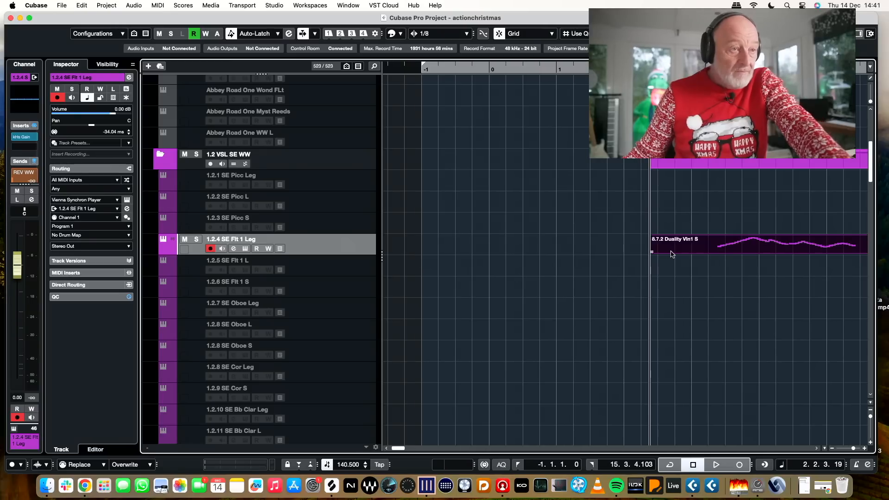
Move the pasted part on the 1.2.4 SE Flt 1 Leg track to start at bar -1, checking it with a brief playback
left_click_drag(673, 250, 448, 246)
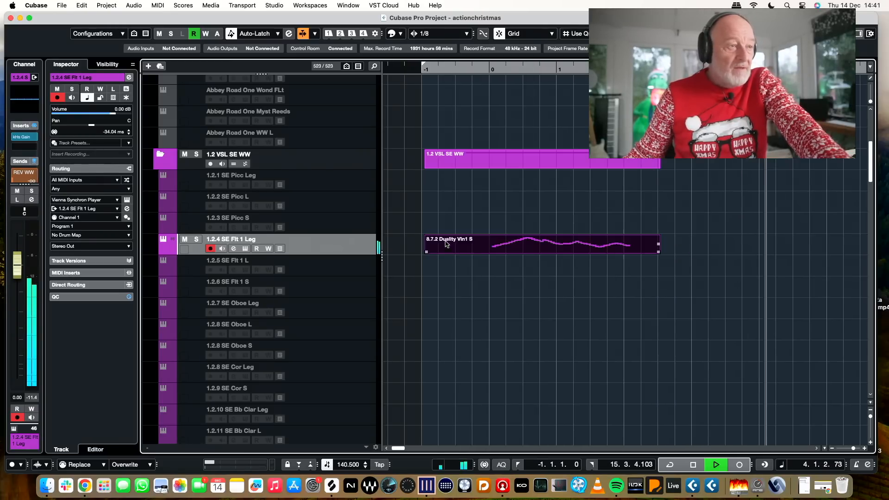
key("space")
key("period")
left_click(450, 243)
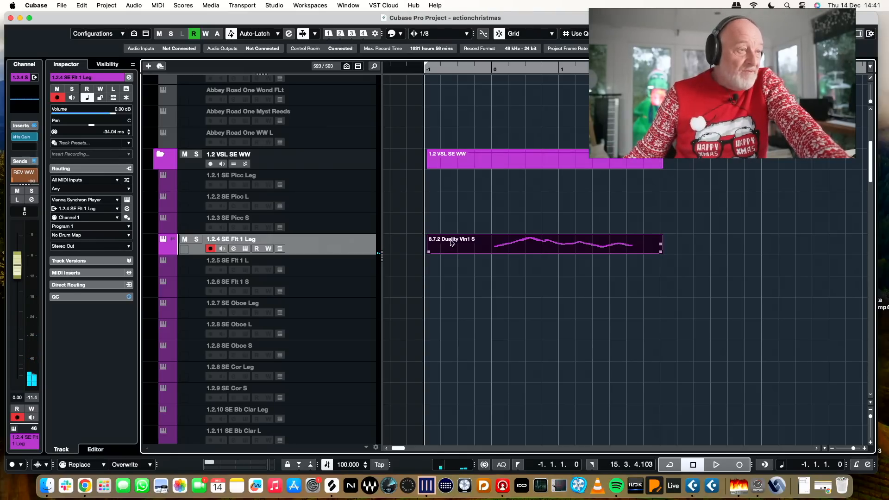
left_click_drag(449, 241, 449, 242)
Play the flute part through and shorten its end to about bar 2
key("space")
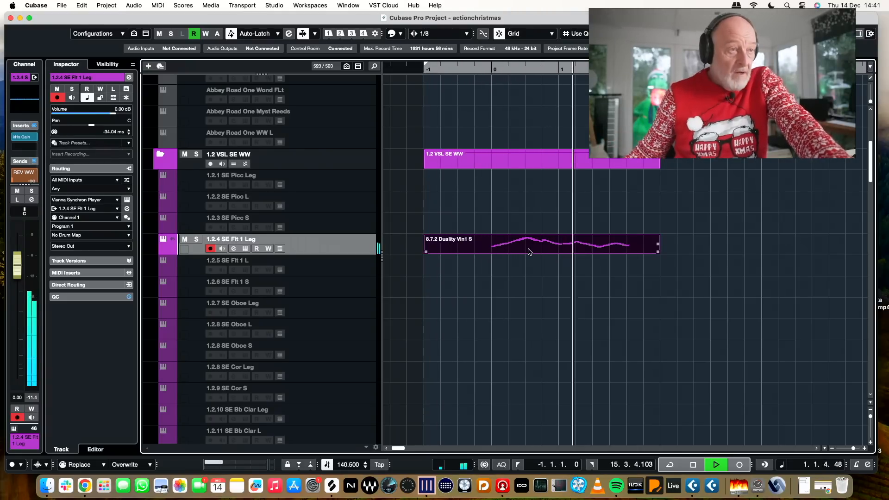
scroll(609, 260, "left", 1)
key("space")
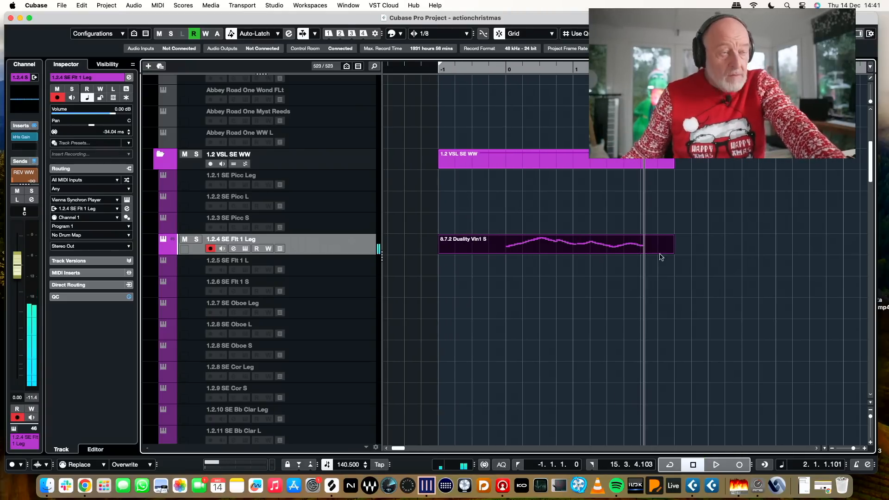
left_click_drag(671, 252, 638, 252)
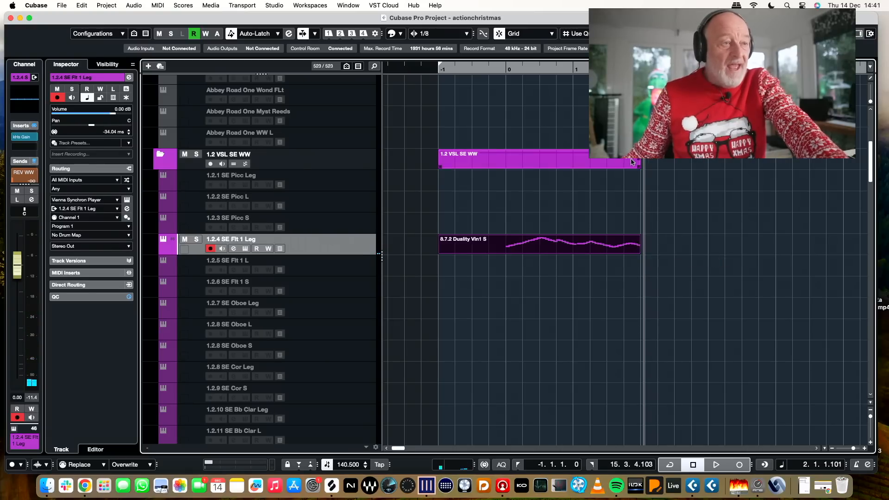
Duplicate the flute part onto the 1.2.1 SE Picc Leg track and enable that track
left_click(471, 76)
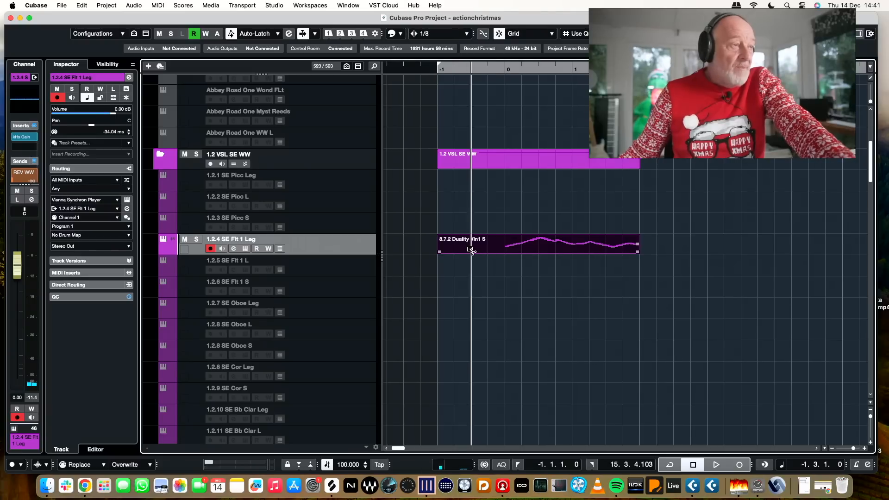
scroll(470, 250, "right", 1)
left_click_drag(443, 249, 444, 188)
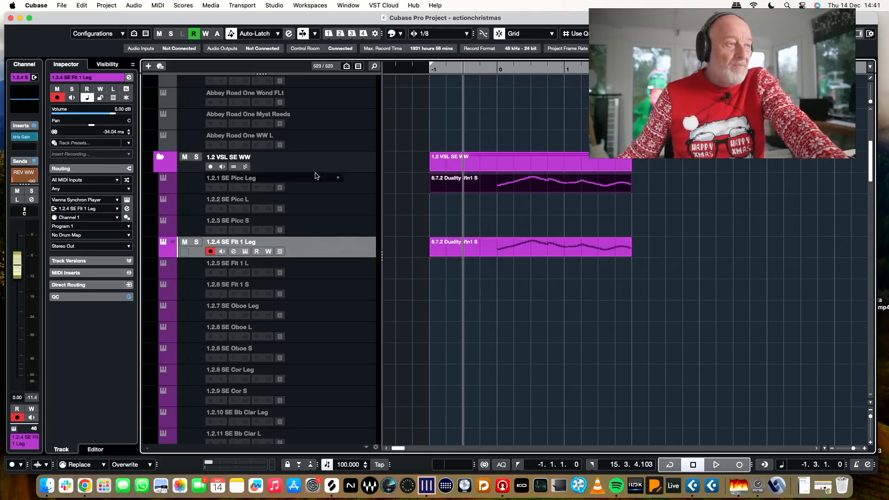
left_click(338, 179)
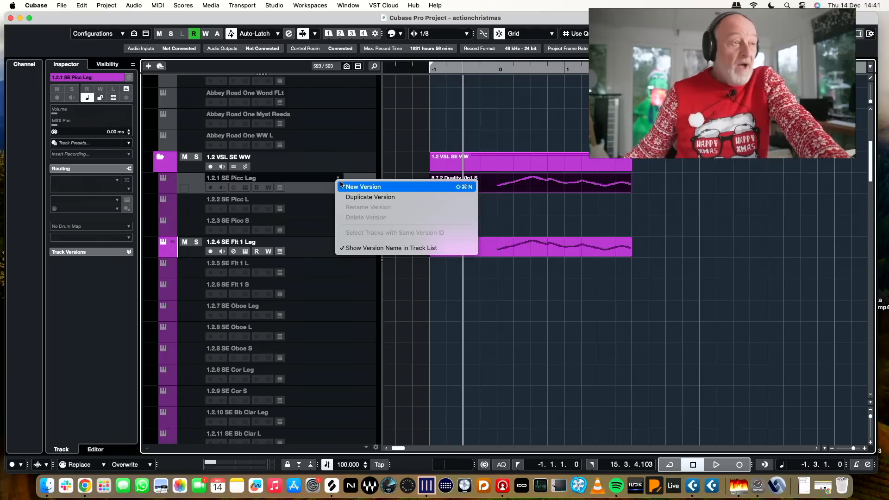
left_click(558, 230)
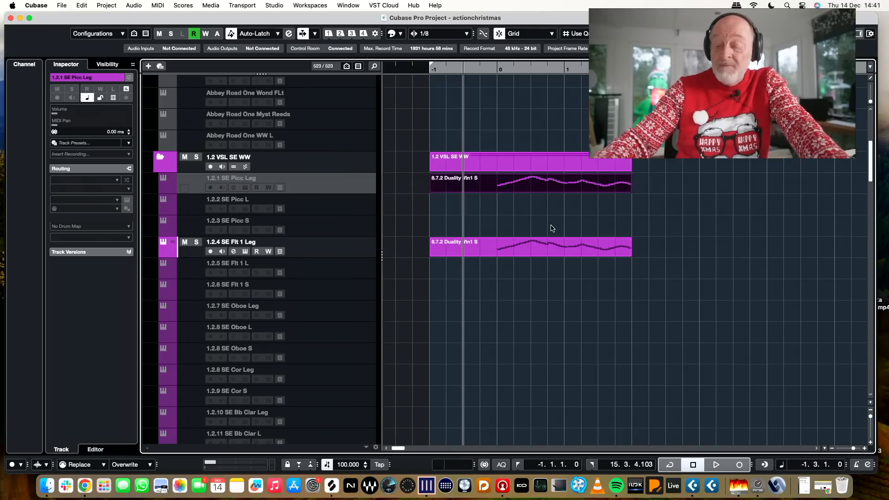
scroll(482, 182, "down", 1)
scroll(482, 182, "right", 1)
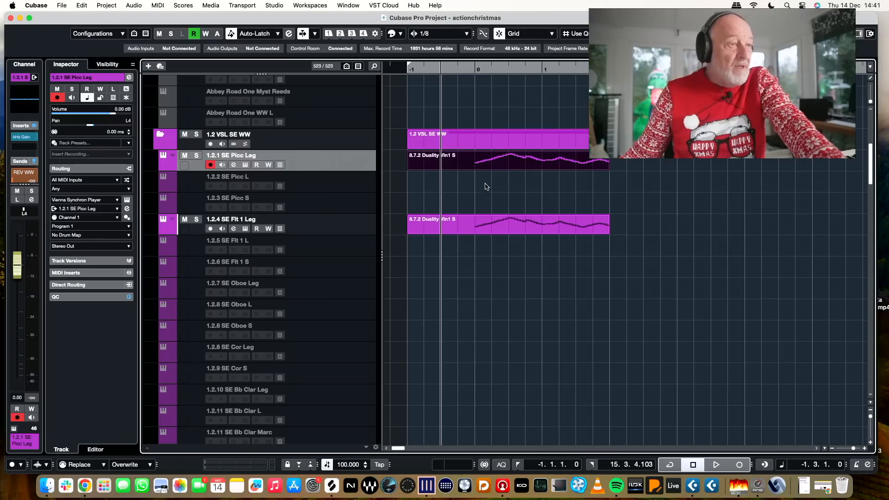
Play the piccolo and flute parts together, stopping just past their end
key("space")
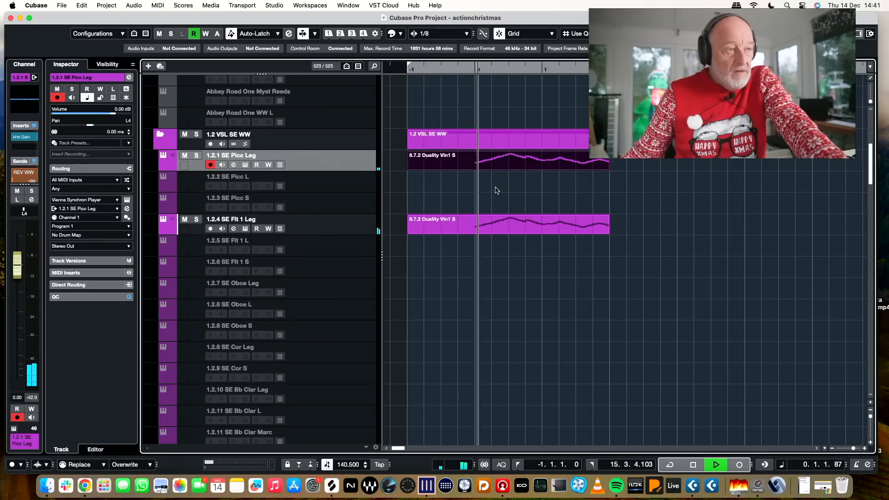
scroll(496, 190, "down", 1)
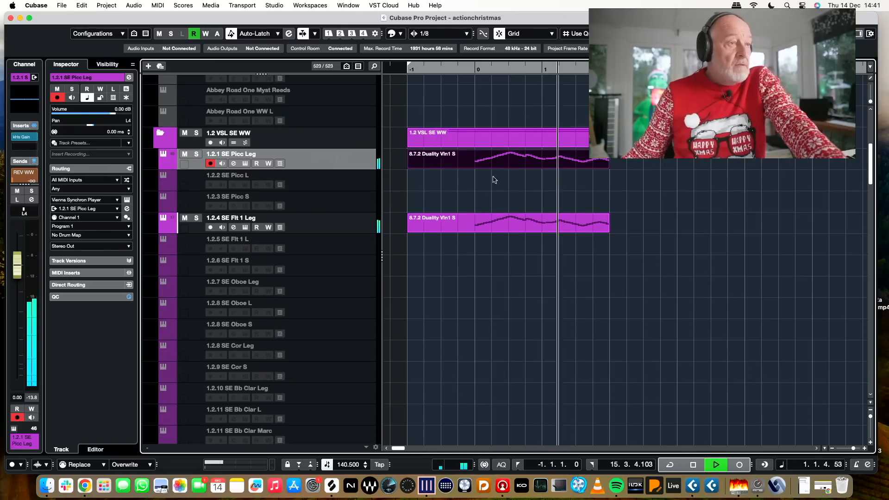
key("space")
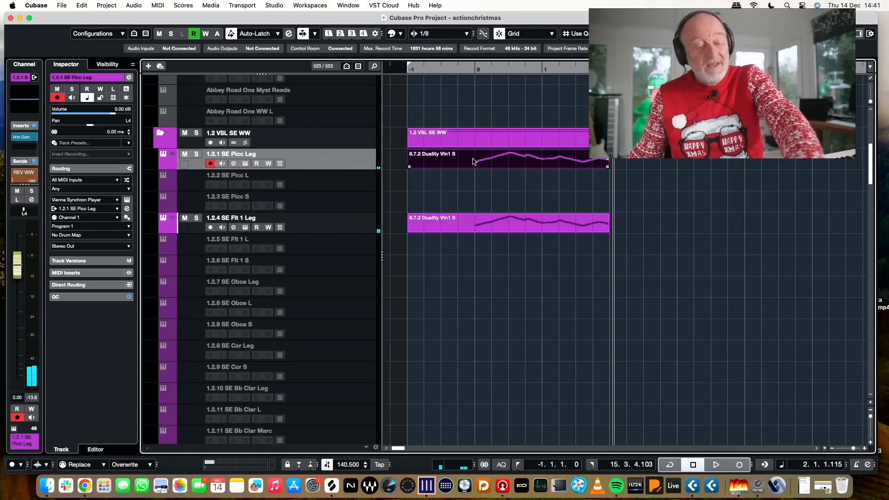
Delete the part on the 1.2.1 SE Picc Leg track and play the remaining flute part alone
key("Delete")
left_click(437, 69)
key("space")
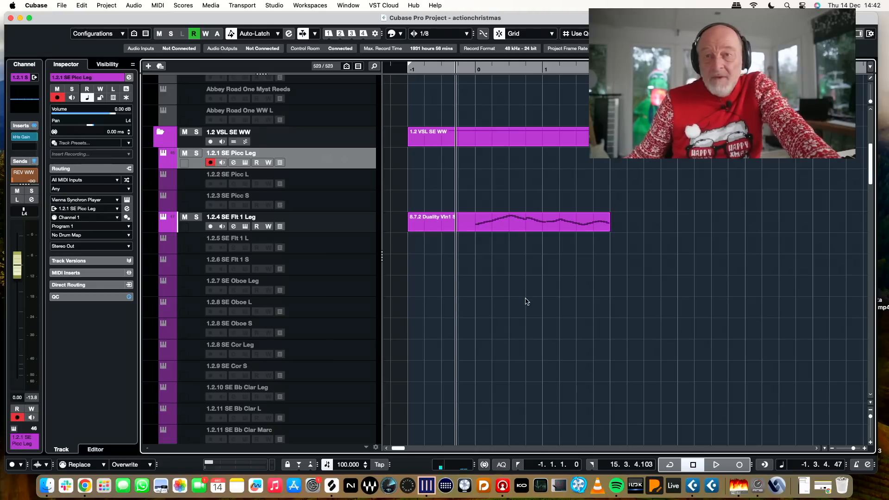
key("space")
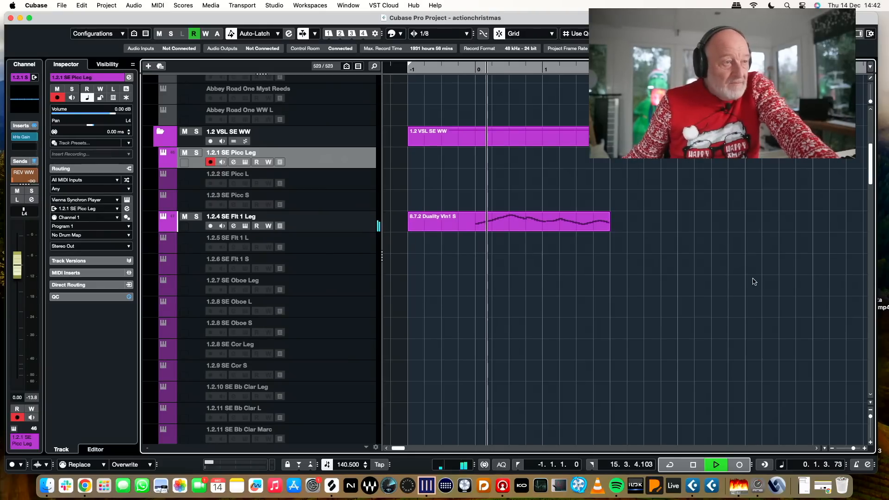
key("space")
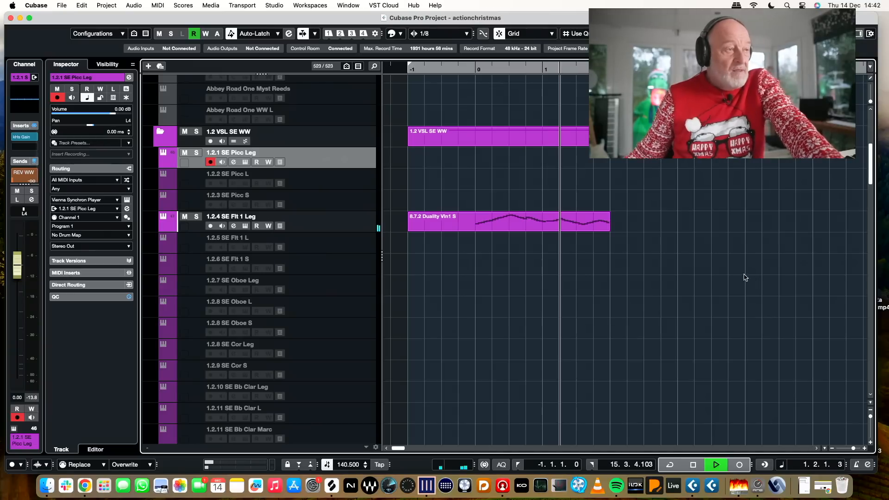
scroll(734, 318, "down", 1)
scroll(727, 323, "down", 1)
scroll(727, 322, "right", 1)
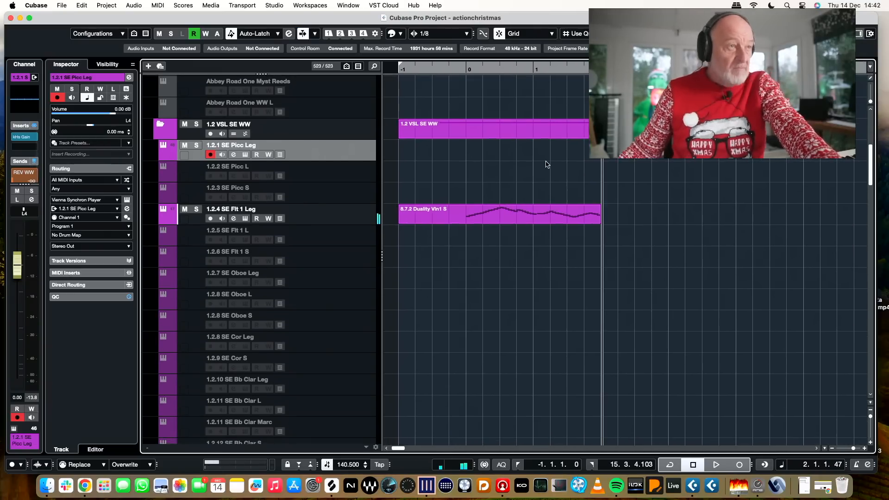
Set the left locator to 1.1.1.80 and play the arrangement from there, stopping in bar 2
scroll(509, 286, "down", 10)
scroll(509, 285, "left", 3)
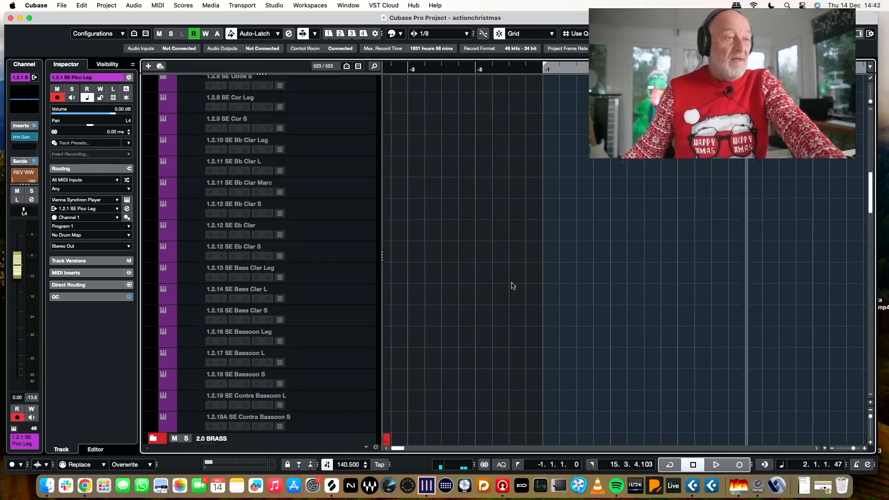
scroll(506, 281, "down", 7)
scroll(506, 281, "down", 3)
scroll(507, 280, "left", 1)
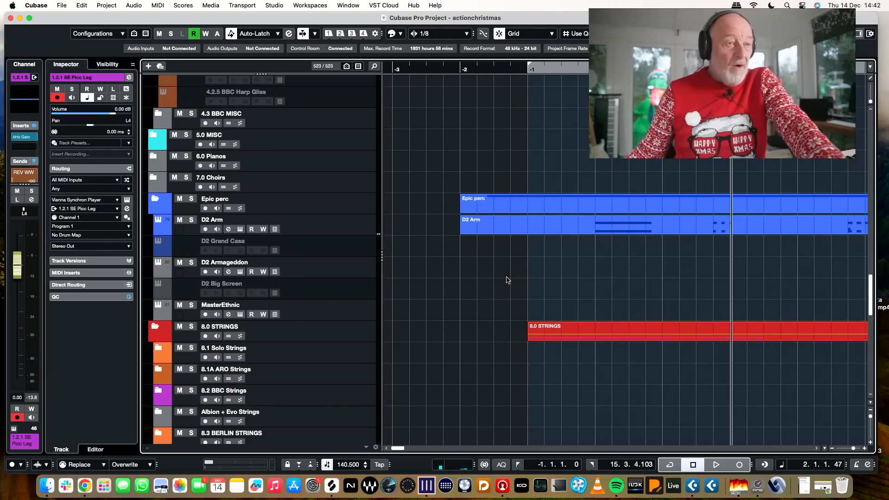
scroll(508, 280, "up", 3)
scroll(508, 280, "right", 3)
scroll(507, 280, "down", 1)
scroll(508, 280, "right", 1)
key("KP_Subtract")
key("super+KP_1")
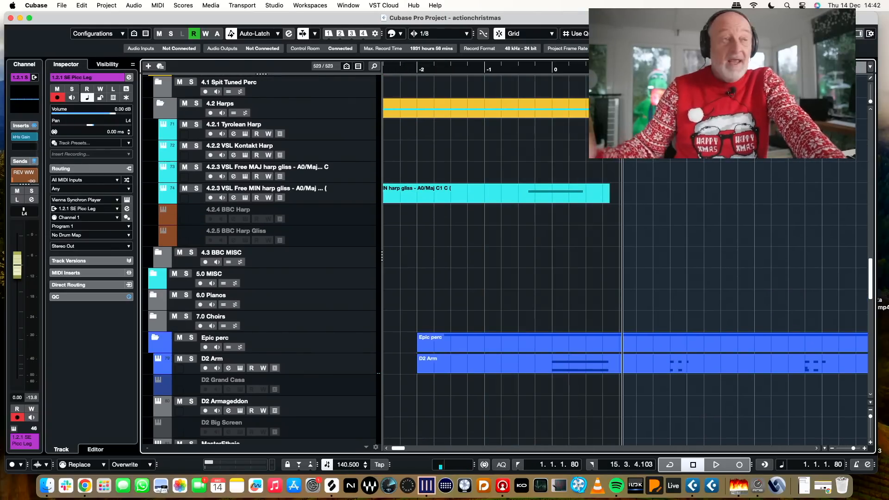
key("space")
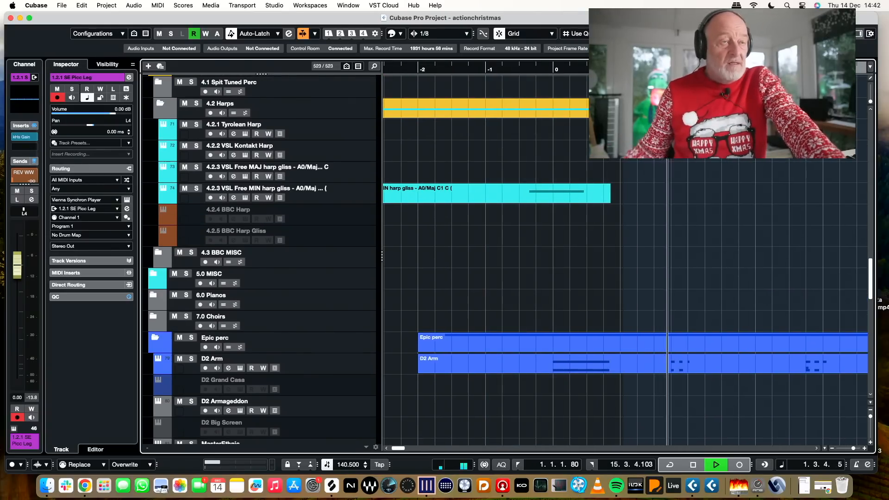
key("space")
scroll(509, 259, "down", 2)
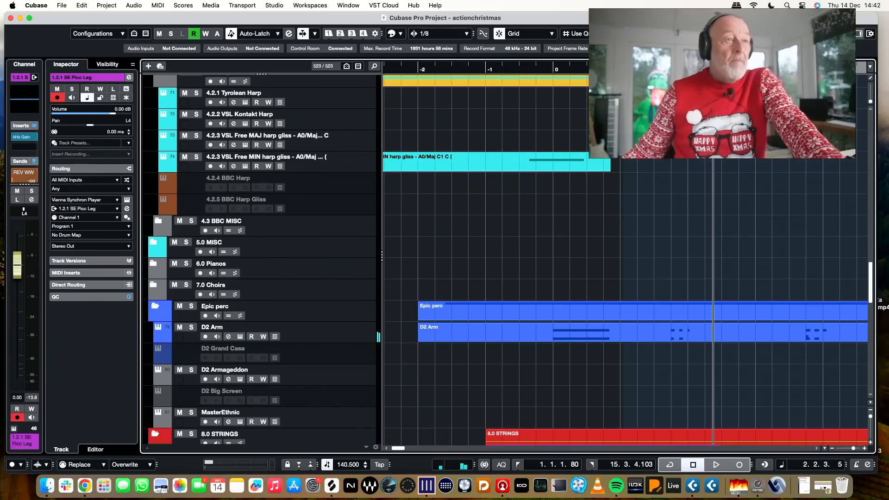
scroll(625, 259, "right", 1)
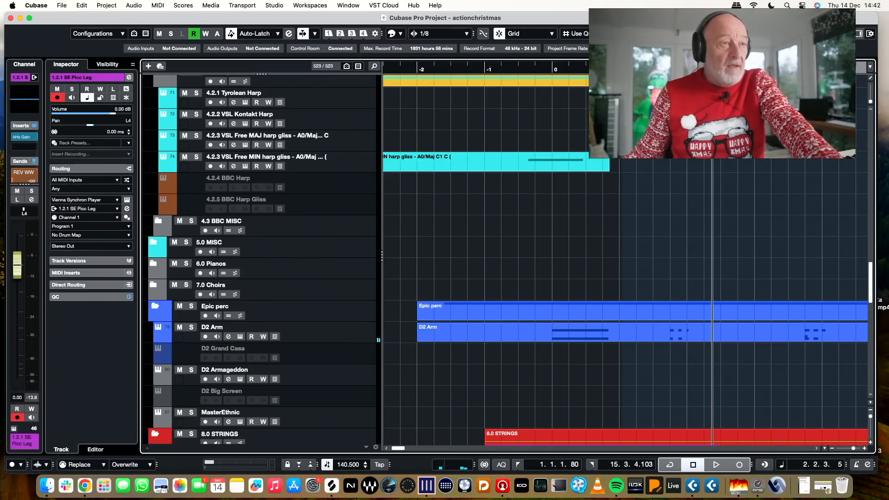
Look through the track list from the Duality strings up to the brass and orchestral percussion folders
scroll(365, 258, "down", 15)
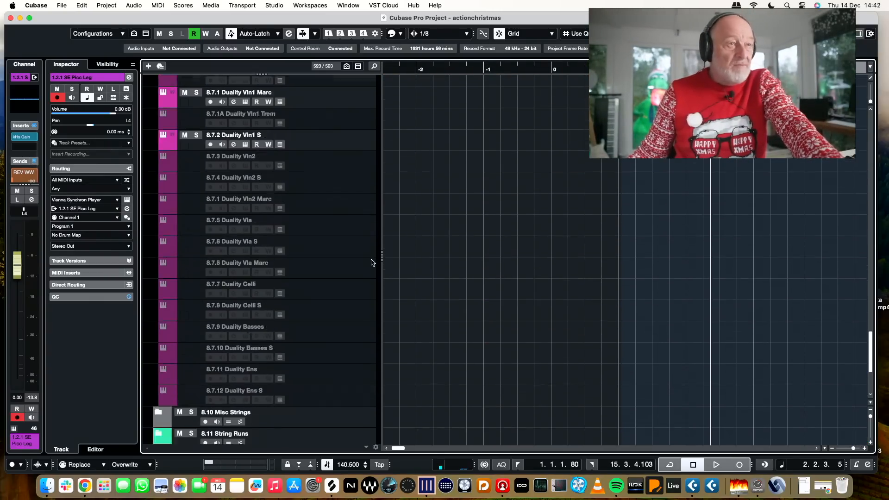
scroll(371, 260, "up", 8)
key("KP_1")
scroll(370, 260, "up", 3)
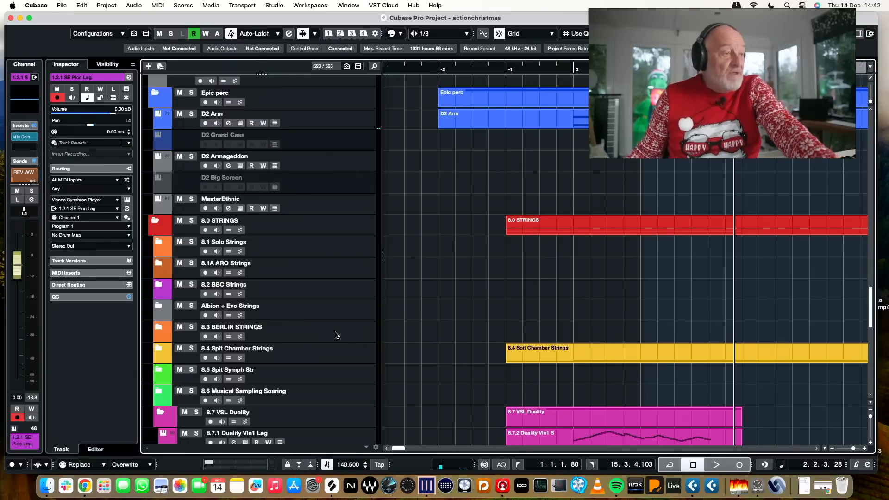
scroll(335, 333, "down", 2)
scroll(340, 333, "up", 15)
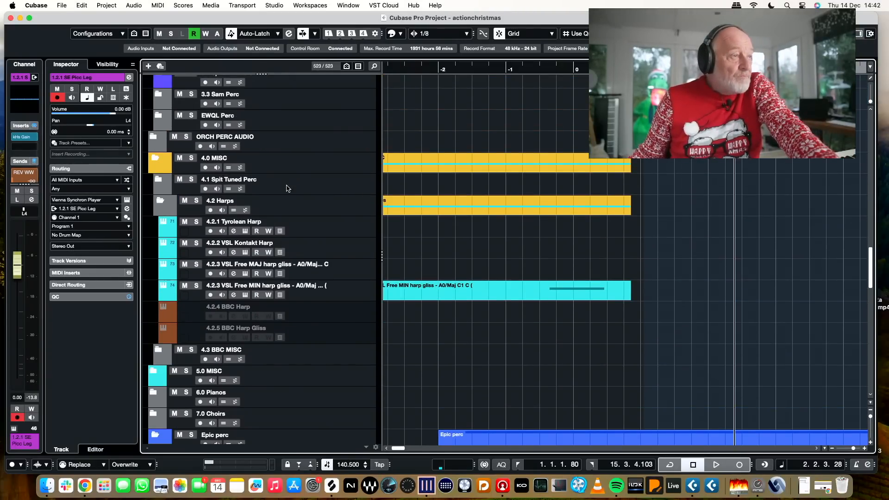
scroll(287, 188, "up", 8)
scroll(287, 191, "up", 6)
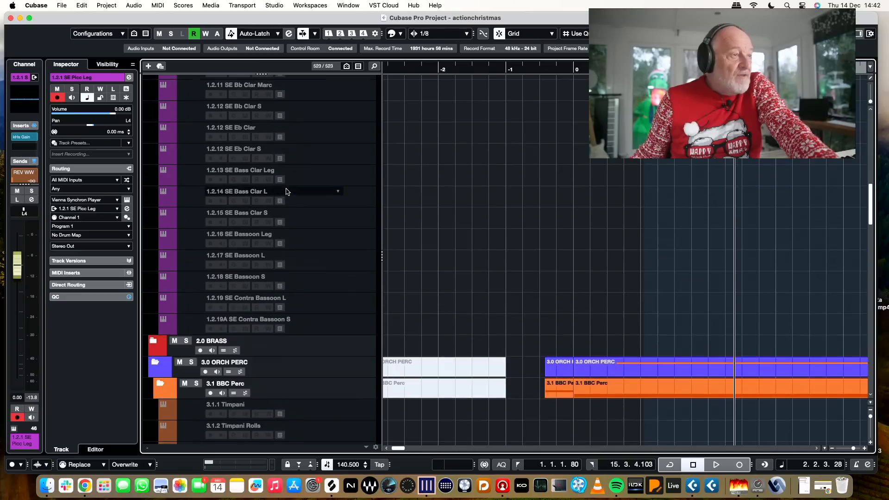
scroll(287, 192, "down", 7)
scroll(287, 191, "down", 10)
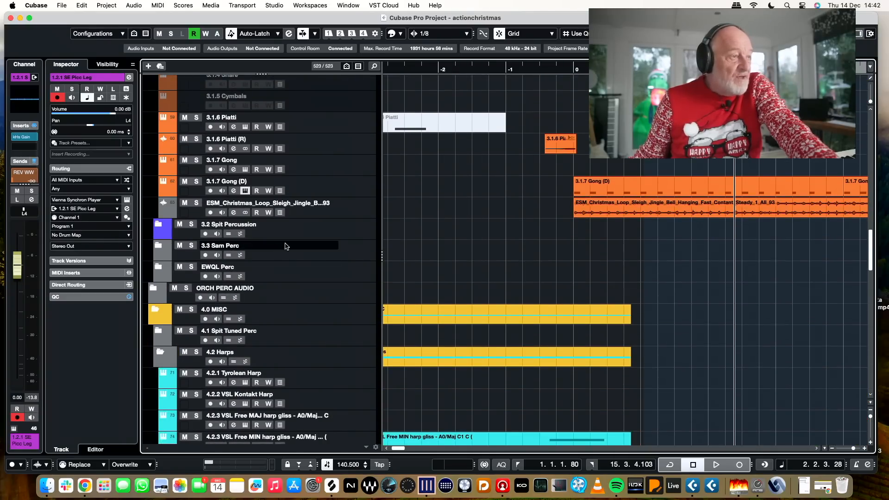
scroll(329, 244, "up", 4)
scroll(328, 244, "up", 15)
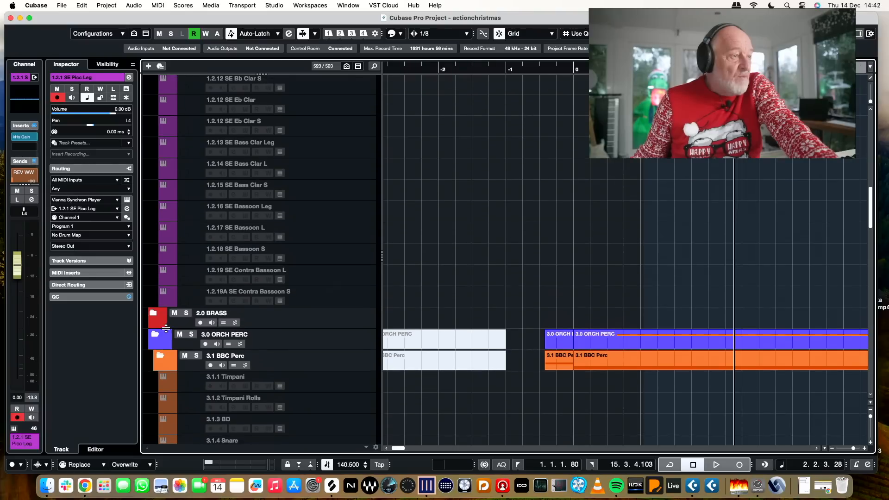
Collapse the 3.0 ORCH PERC folder and expand 2.0 BRASS and its Afflatus Brass Strezhov subfolder
left_click(155, 380)
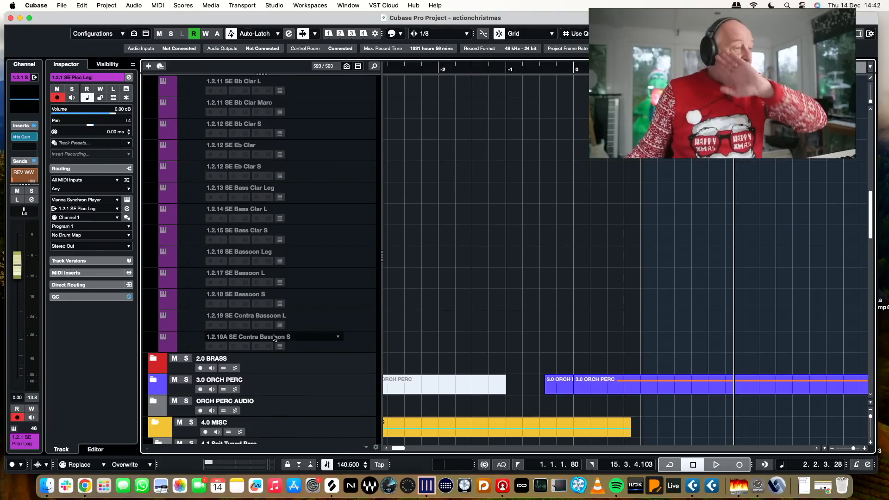
left_click(154, 360)
scroll(361, 332, "down", 7)
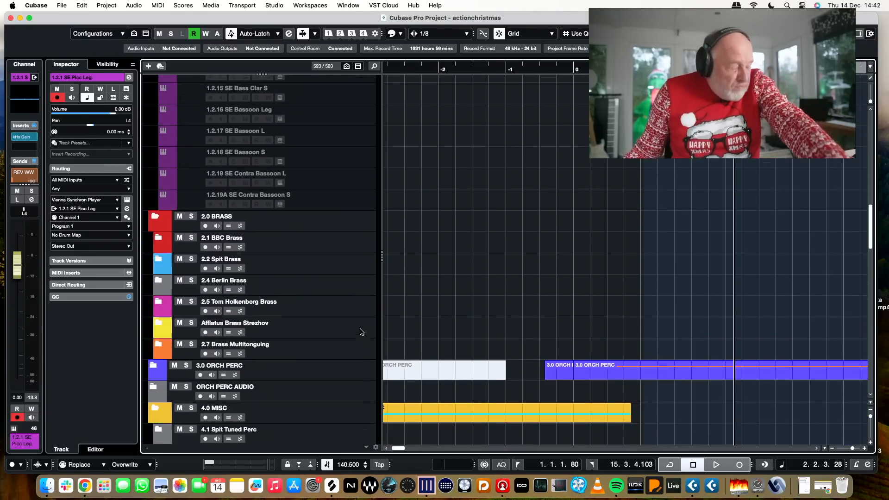
left_click(159, 318)
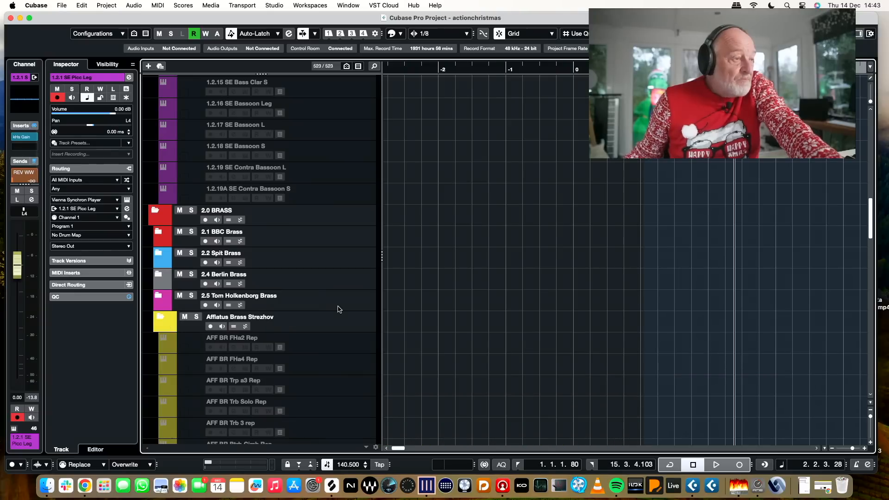
scroll(338, 308, "down", 9)
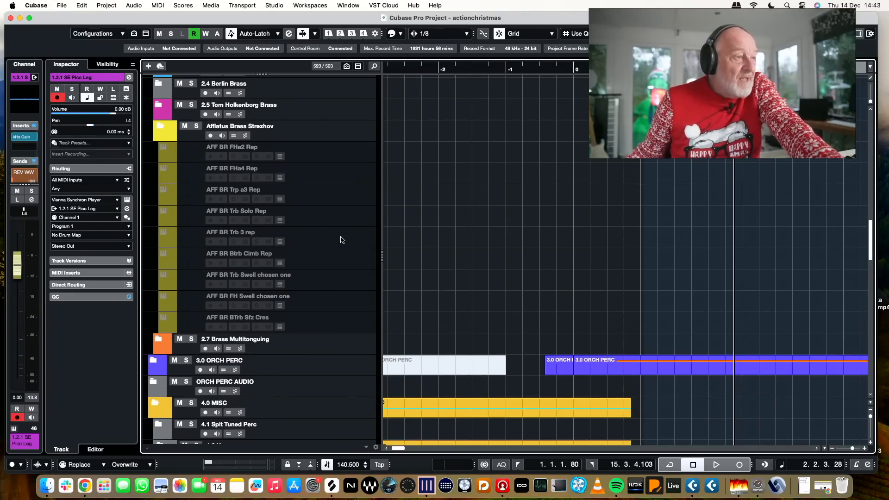
Enable and select the AFF BR Trb 3 rep track, and play the arrangement to the start of bar 2
left_click(344, 239)
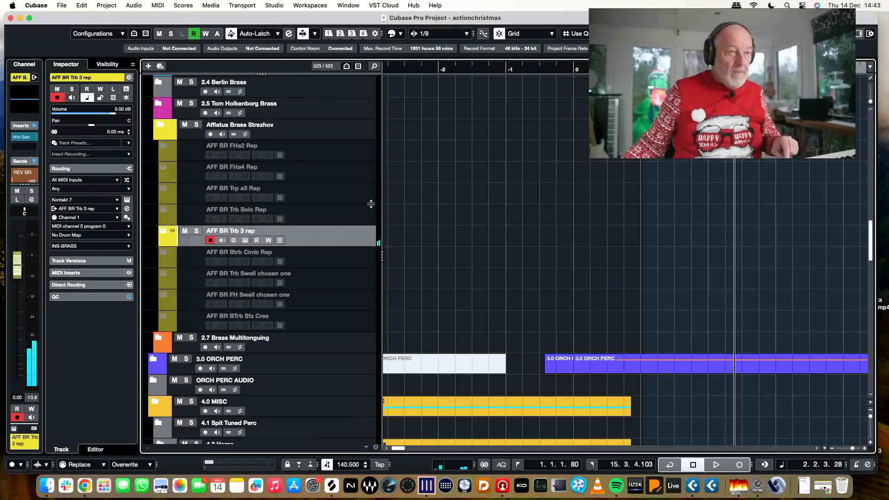
scroll(535, 159, "right", 1)
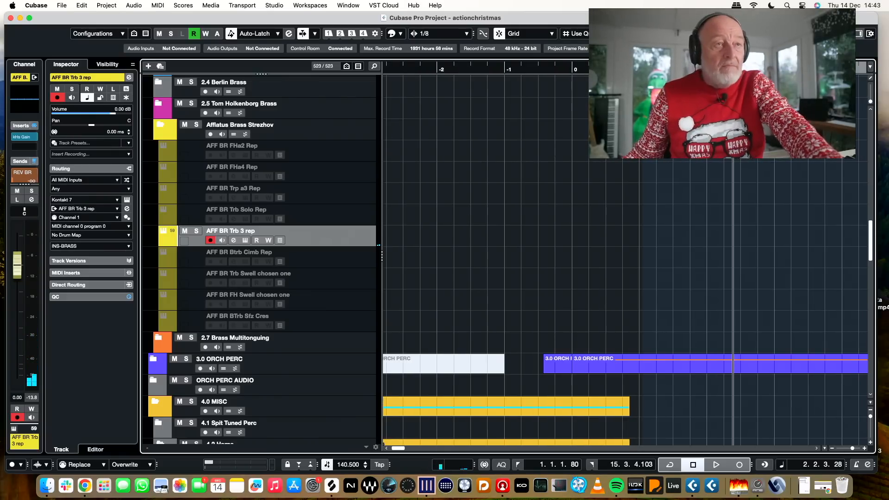
scroll(625, 243, "left", 1)
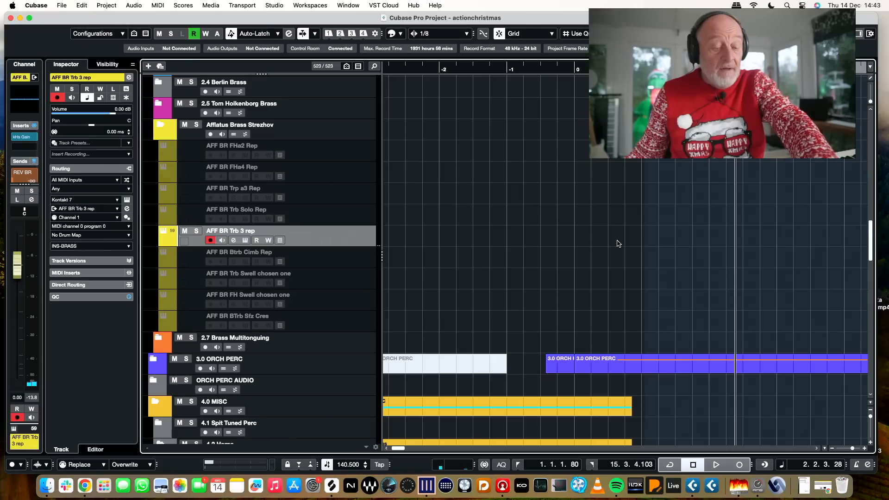
key("8")
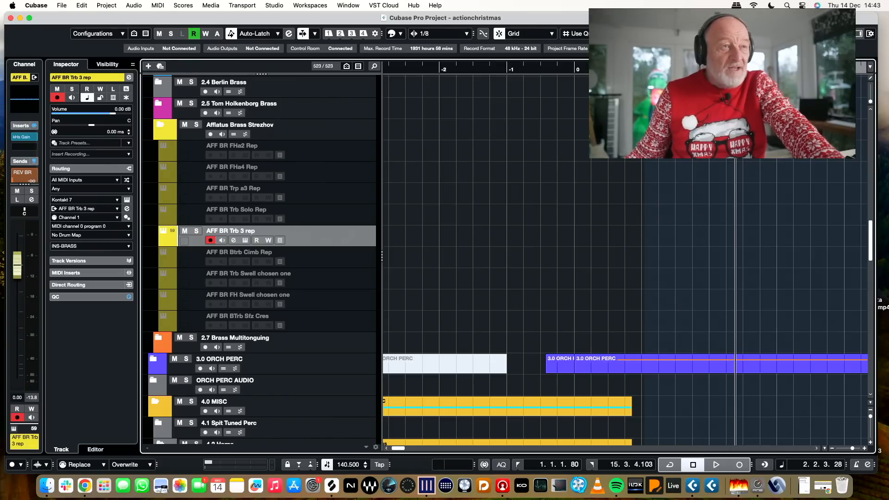
key("space")
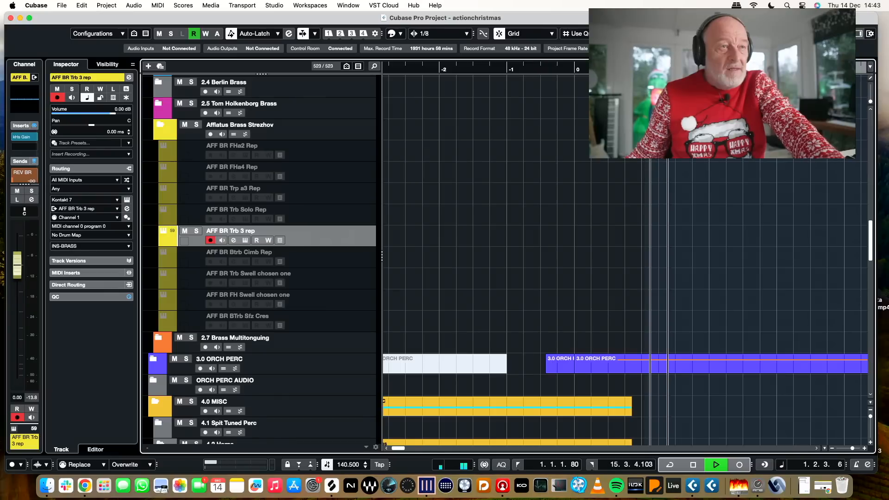
key("space")
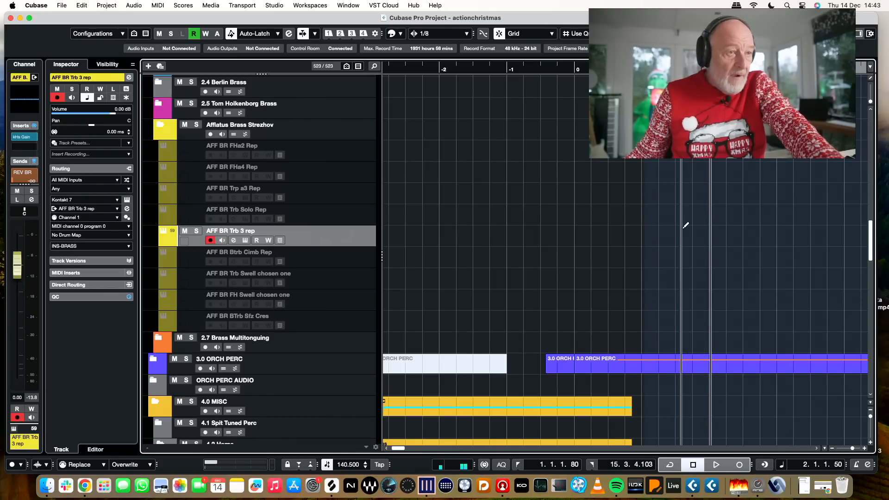
Draw a part from about bar 1 to the middle of bar 2 on the AFF BR Trb 3 rep track and open it for note editing
left_click_drag(650, 234, 745, 230)
key("1")
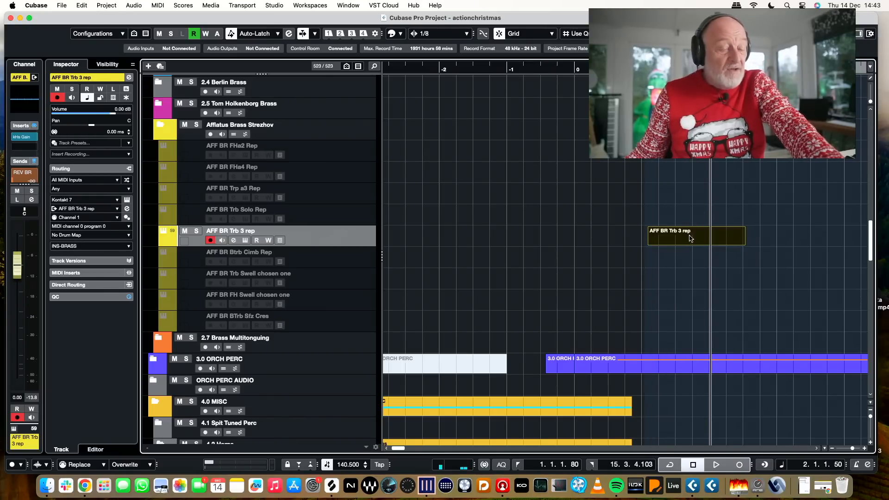
double_click(696, 236)
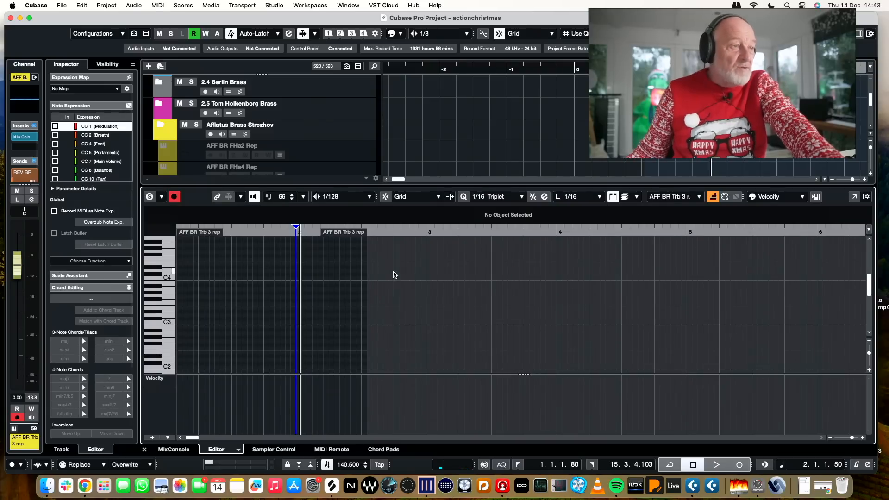
scroll(401, 274, "left", 3)
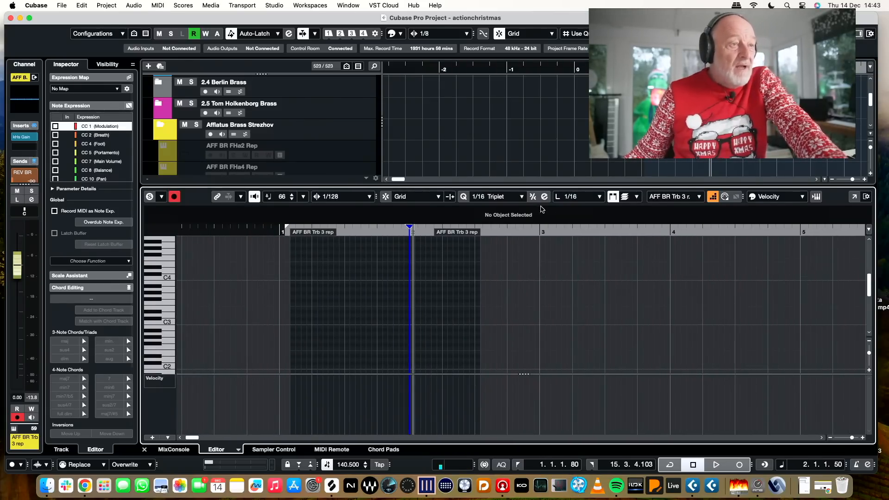
Set the note editor's quantize value to 1/8 Triplet
left_click(513, 196)
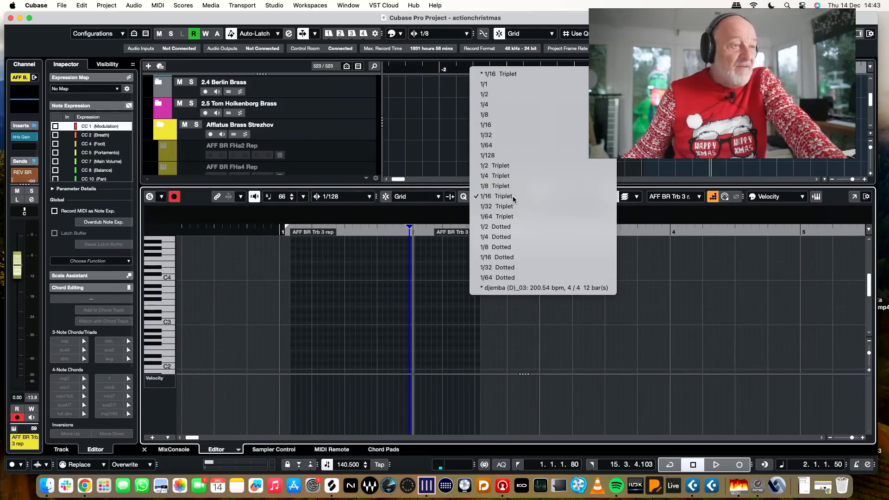
left_click(499, 116)
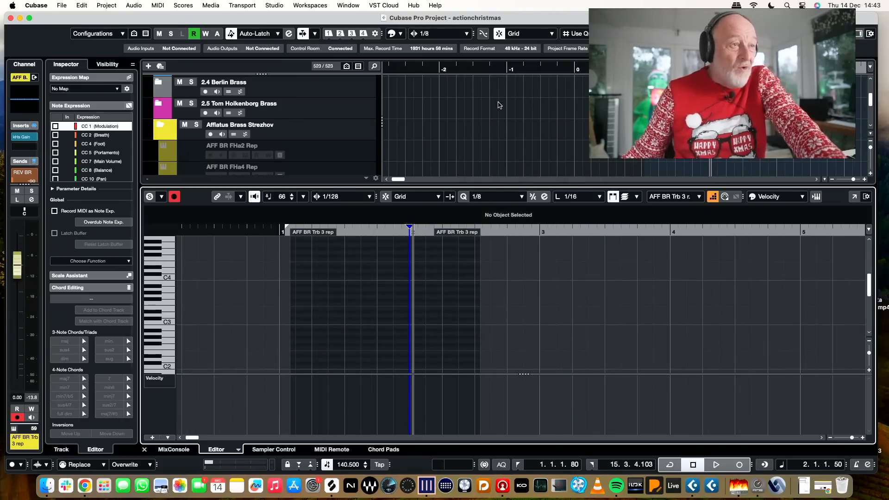
left_click(481, 196)
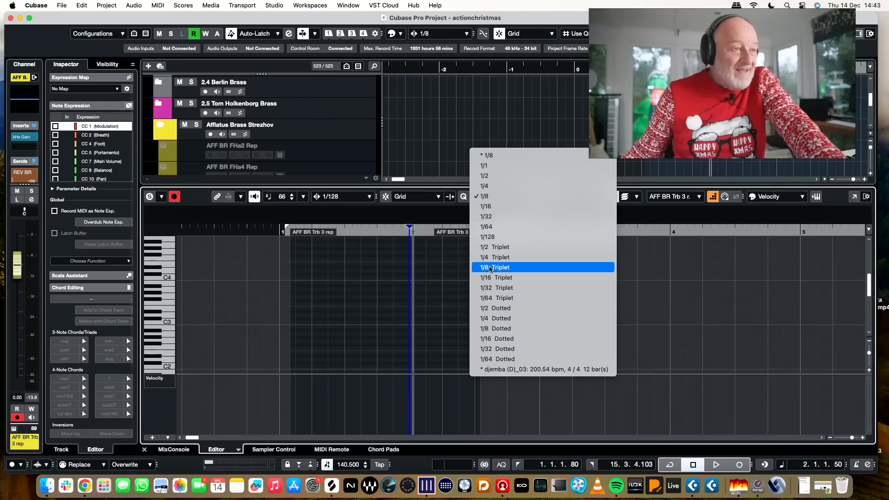
left_click(491, 268)
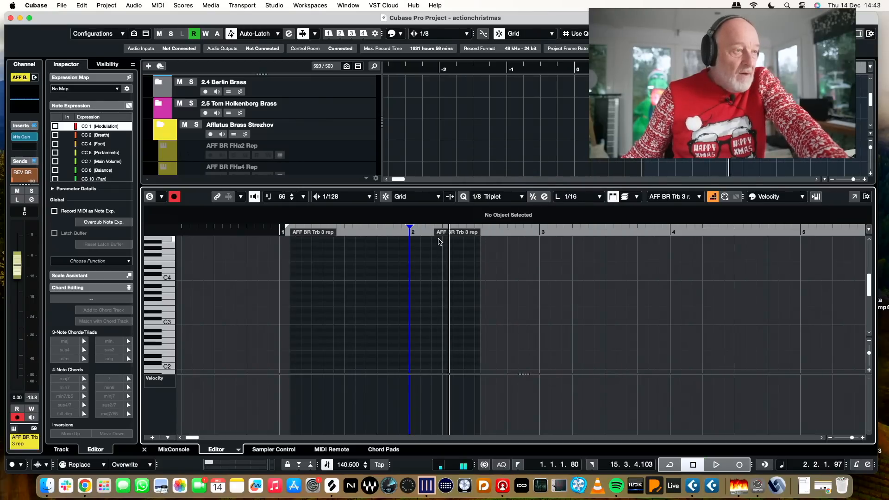
Step-enter four repeated 1/8-triplet notes in octaves on C1 and C2, starting at 1.4.1
left_click(376, 229)
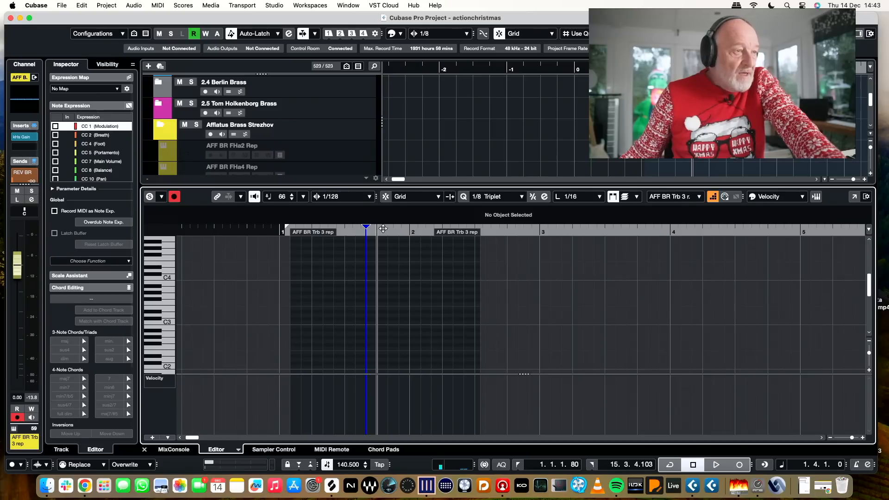
left_click_drag(369, 228, 379, 228)
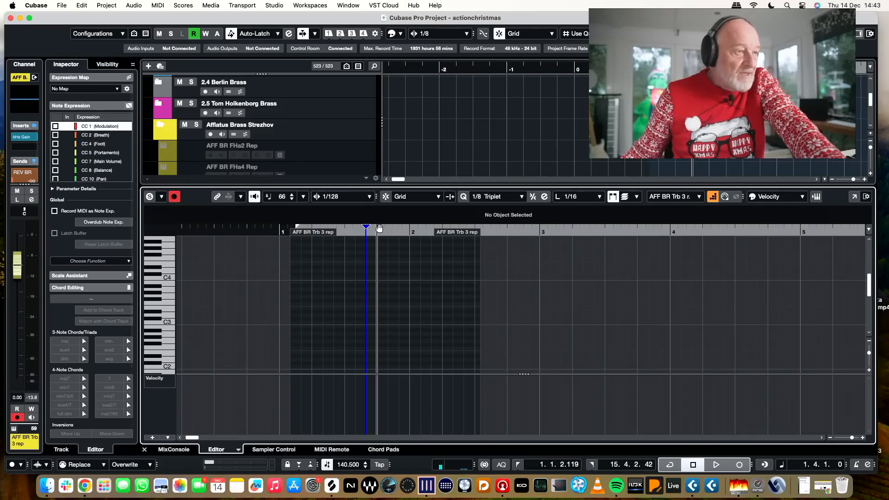
left_click(379, 232)
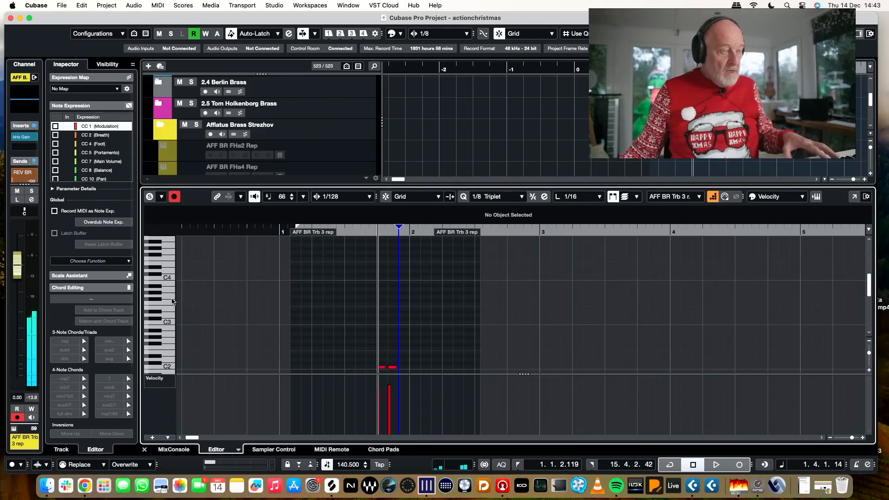
scroll(446, 347, "down", 2)
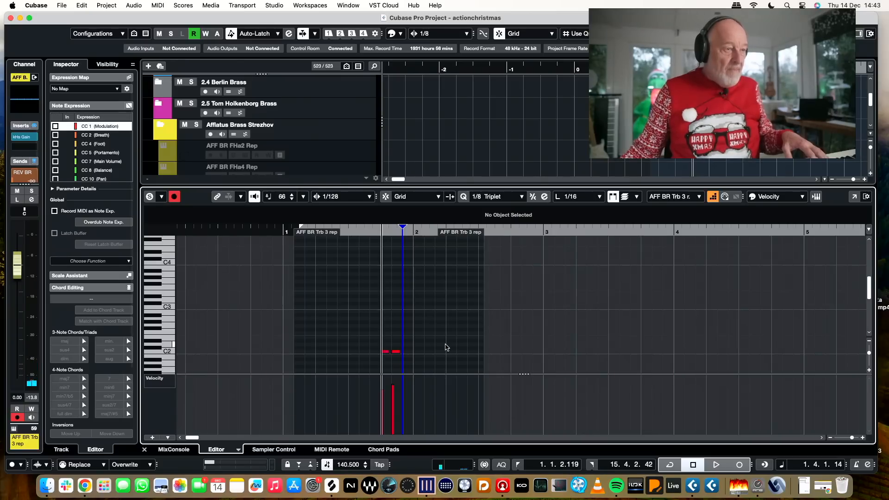
scroll(436, 349, "down", 2)
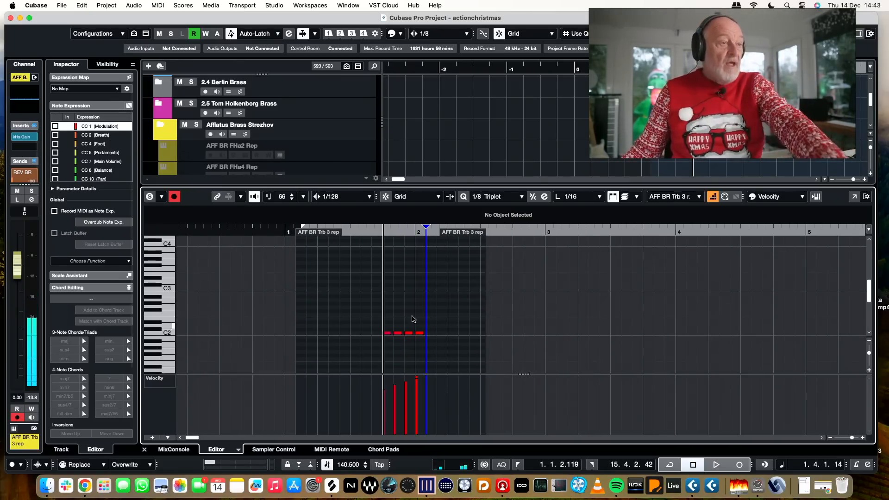
Play the new trombone notes, stopping just after the start of bar 2
scroll(399, 316, "down", 6)
scroll(384, 315, "right", 4)
key("space")
key("space")
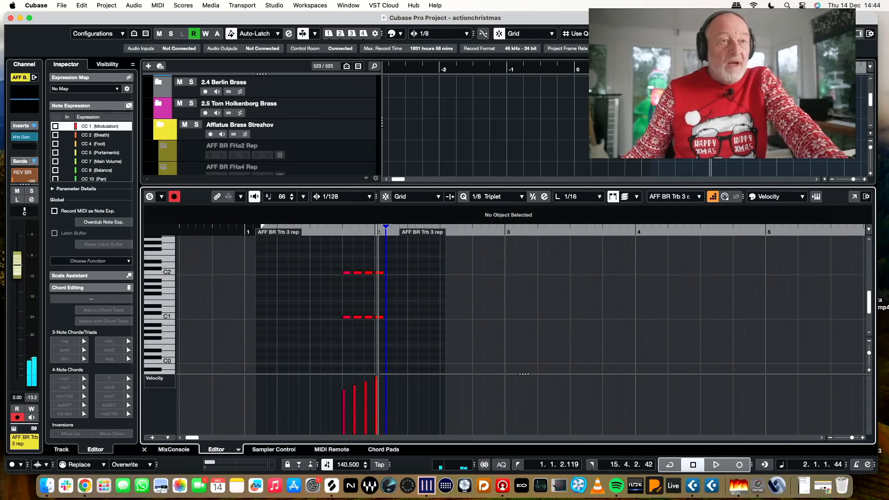
Close the note editor, enable the AFF BR FHa4 Rep track and copy the AFF BR Trb 3 rep part onto it at the same position
key("Return")
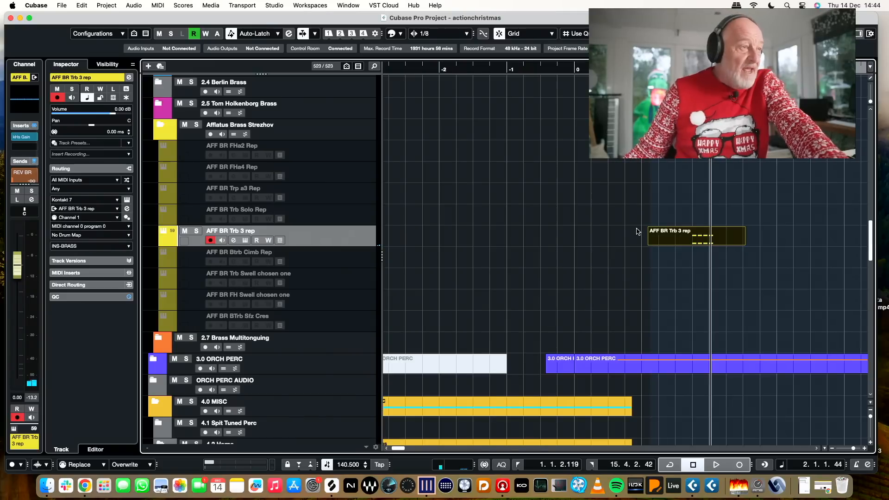
left_click(360, 169)
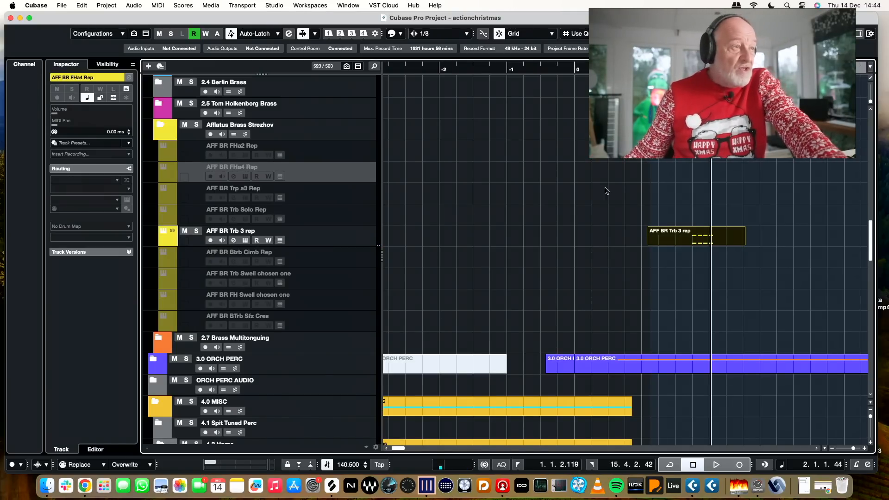
key("shift+e")
scroll(679, 239, "up", 1)
left_click_drag(646, 249, 670, 185)
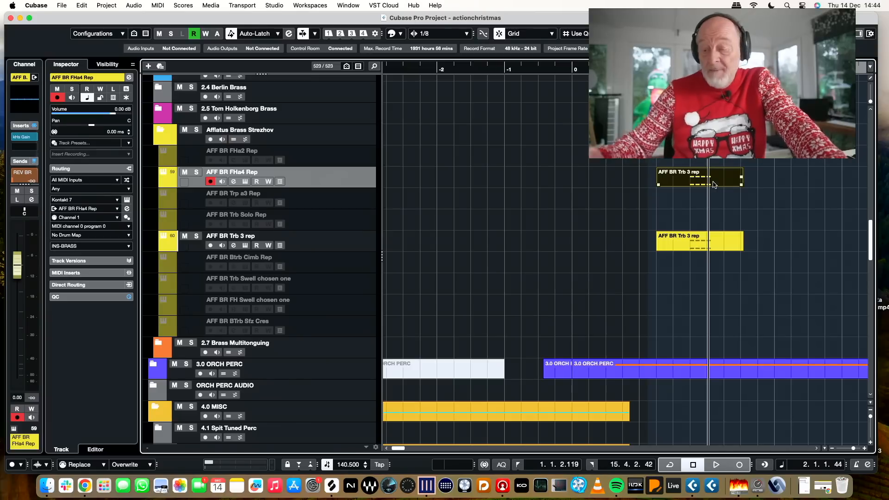
Play the doubled horn and trombone triplets from just after bar 1, stopping in the first half of bar 2
scroll(723, 182, "down", 1)
left_click(656, 69)
key("space")
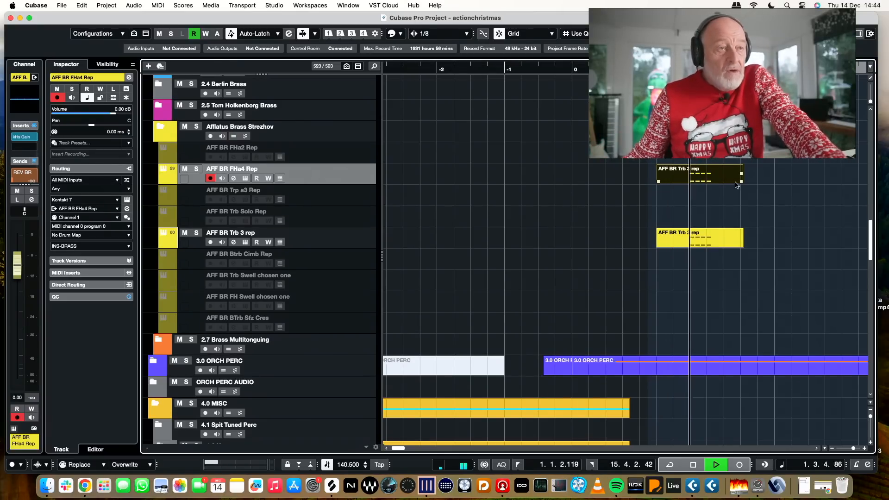
key("space")
left_click(455, 188)
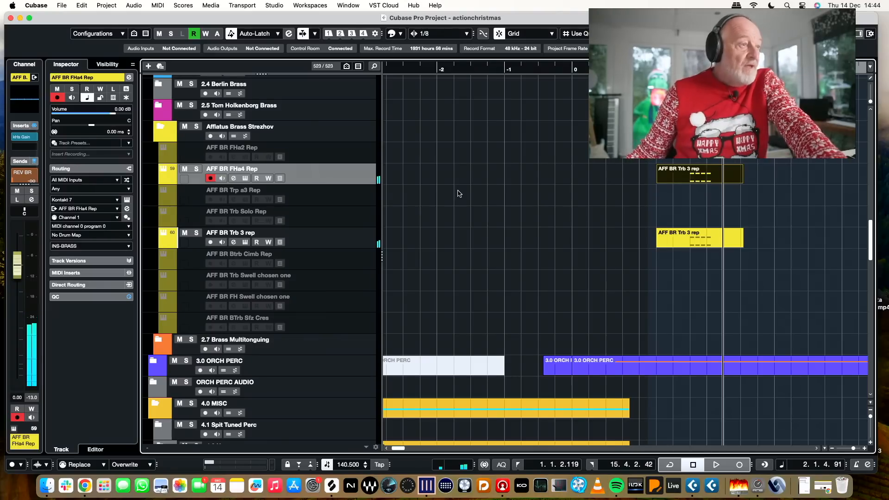
Collapse the Afflatus Brass Strezhov folder and expand the 2.5 Tom Holkenborg Brass folder
scroll(458, 191, "up", 5)
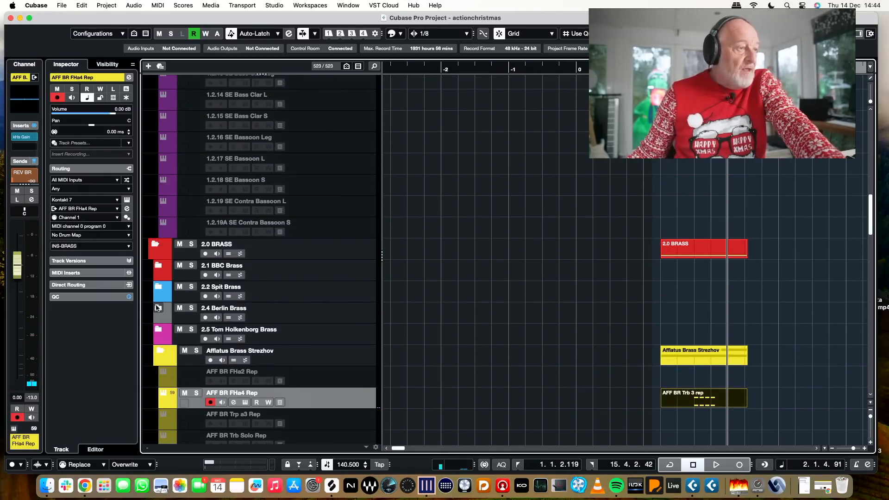
scroll(335, 314, "down", 3)
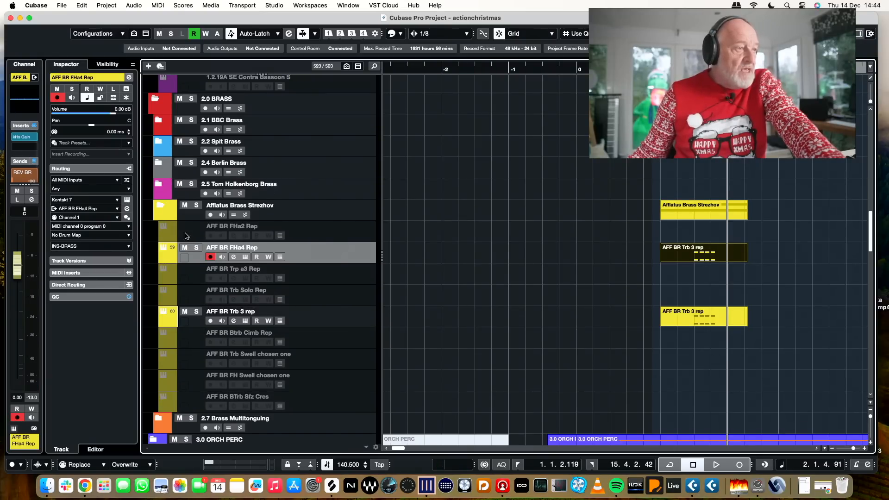
left_click(160, 206)
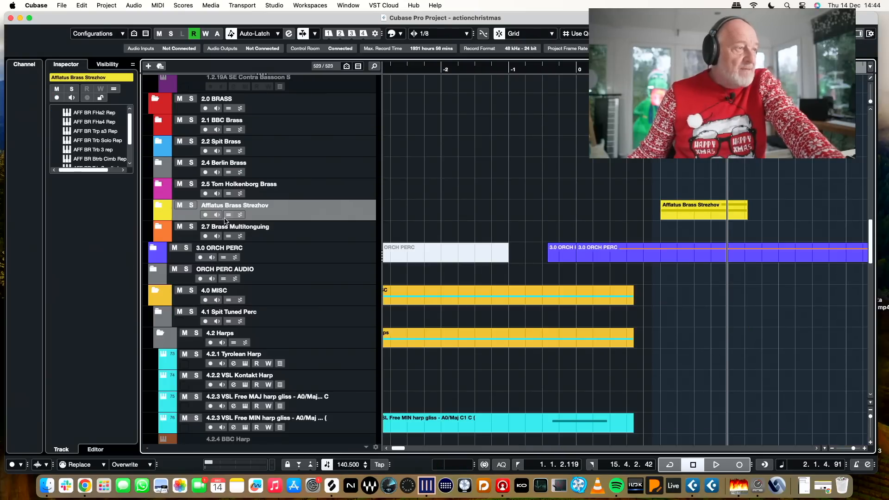
left_click(158, 184)
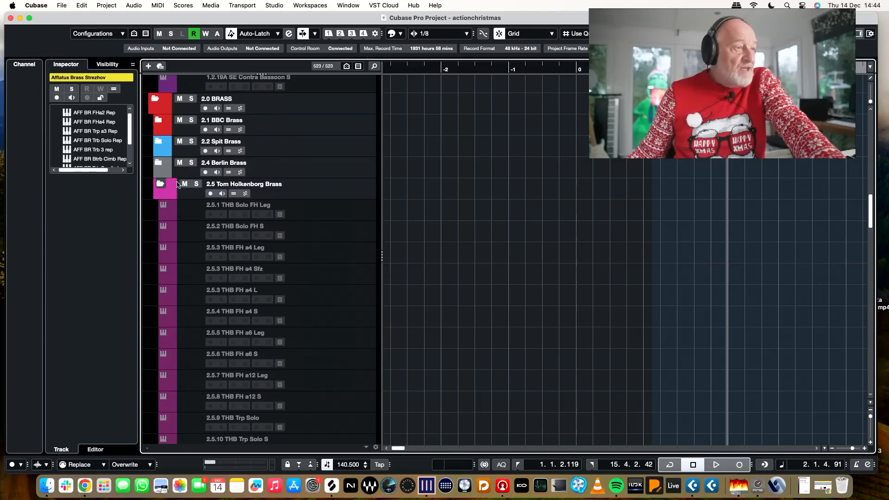
Enable the 2.5.15 THB Trb Sfz track and check the articulation loaded in its SINE Player instrument
scroll(338, 193, "down", 4)
scroll(354, 270, "down", 3)
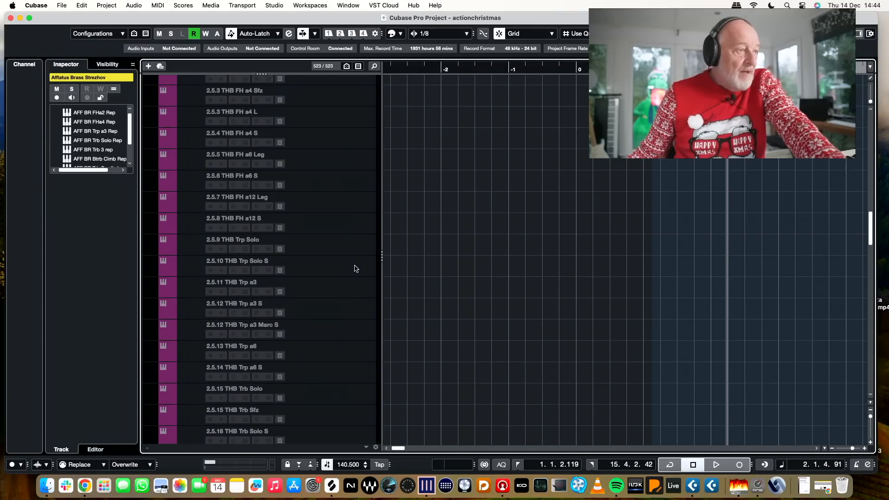
scroll(356, 269, "down", 1)
left_click(345, 311)
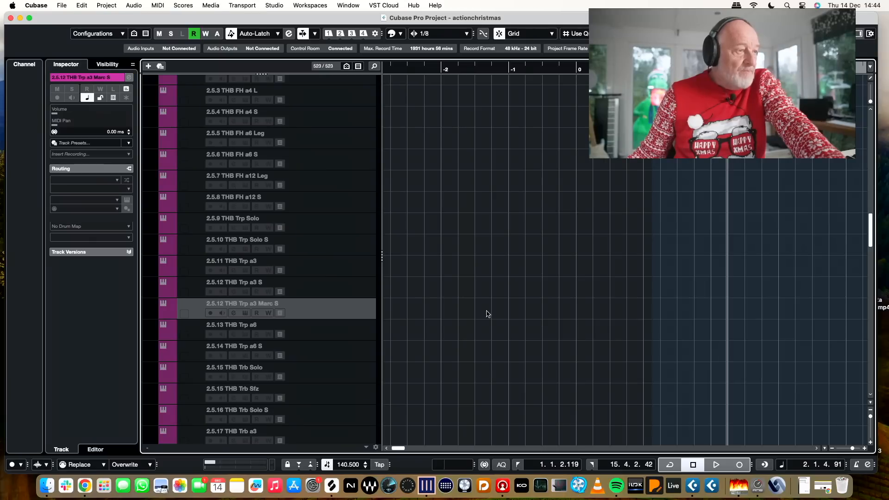
scroll(342, 359, "down", 2)
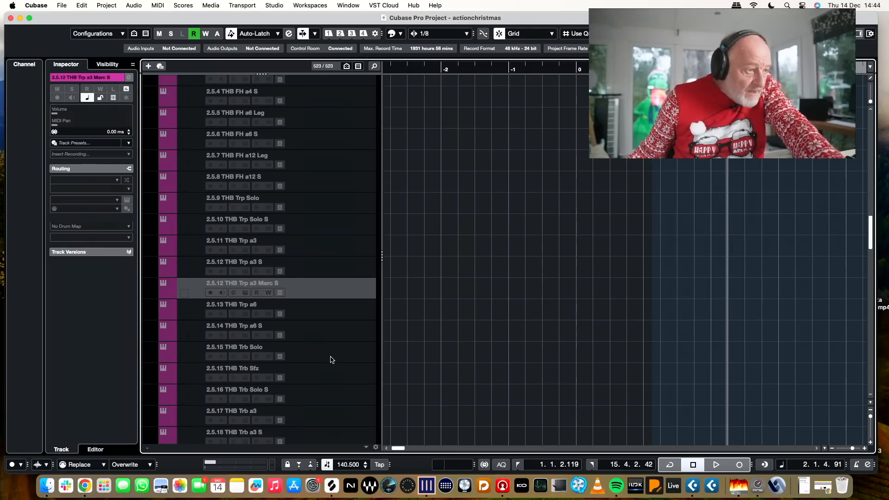
left_click(331, 342)
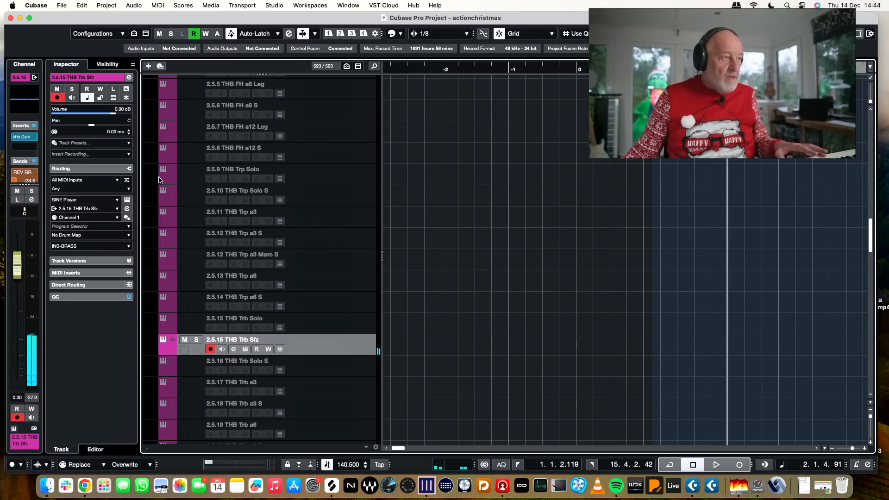
left_click(127, 199)
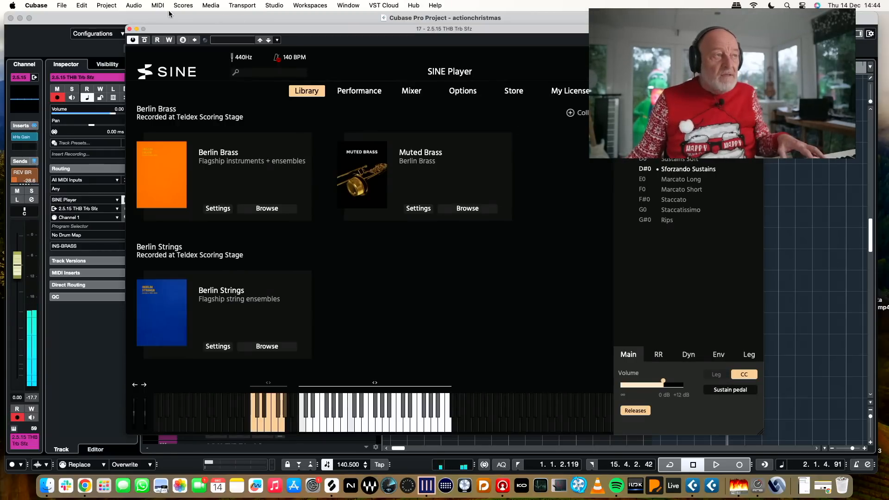
left_click(130, 29)
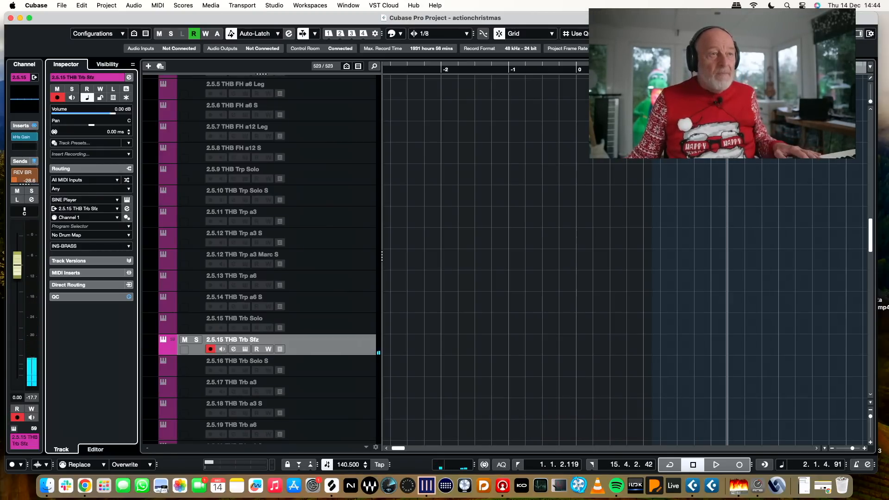
Record from bar 1 on the 2.5.15 THB Trb Sfz track, holding two low notes for about one bar from bar 2
key("period")
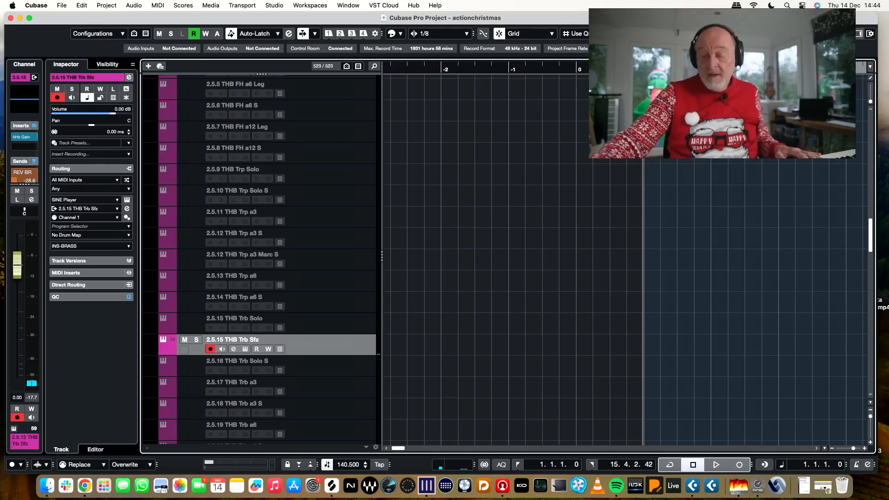
key("KP_Multiply")
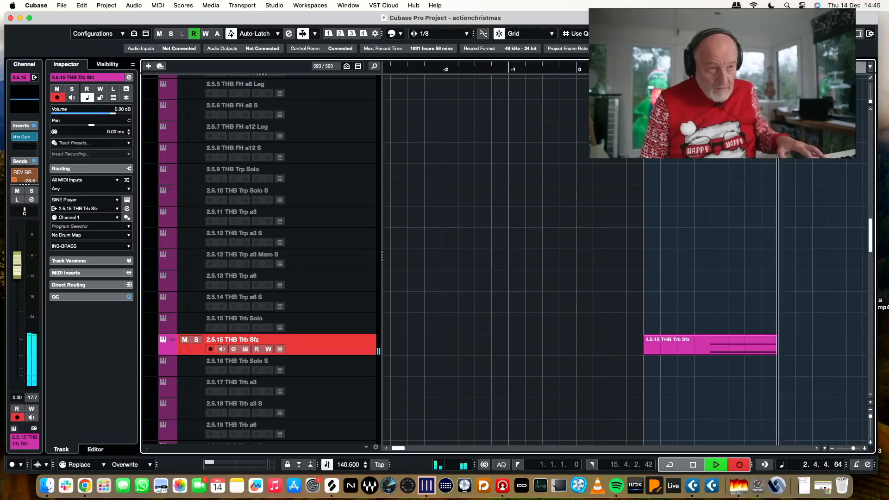
key("space")
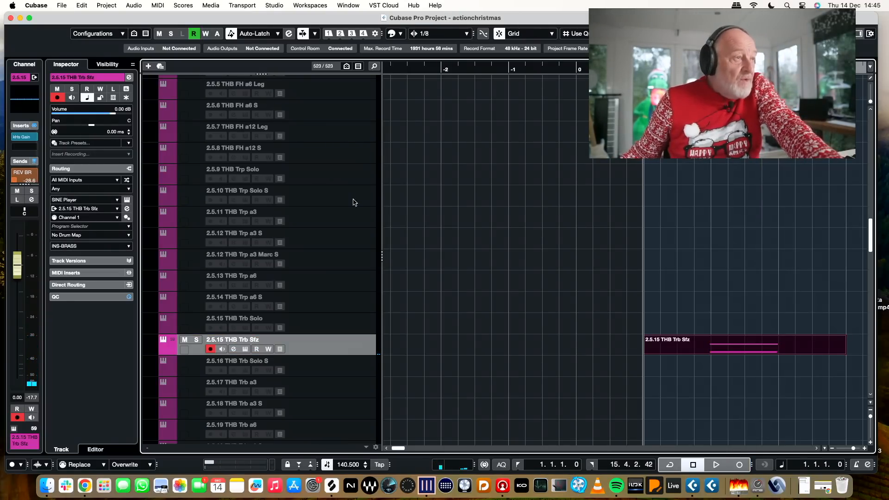
Enable the 2.5.3 THB FH a4 Sfz track and record a three-note chord on it, held for about one bar from bar 2
scroll(353, 203, "up", 10)
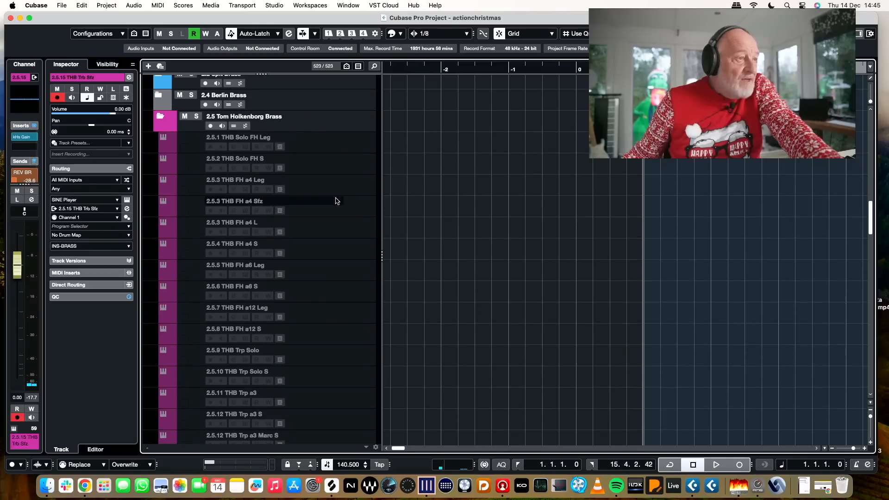
right_click(336, 201)
left_click(505, 209)
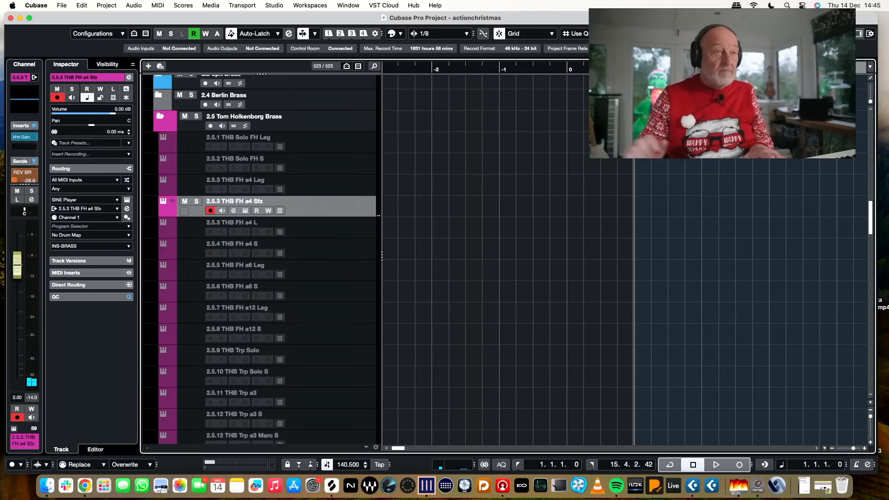
scroll(259, 254, "up", 5)
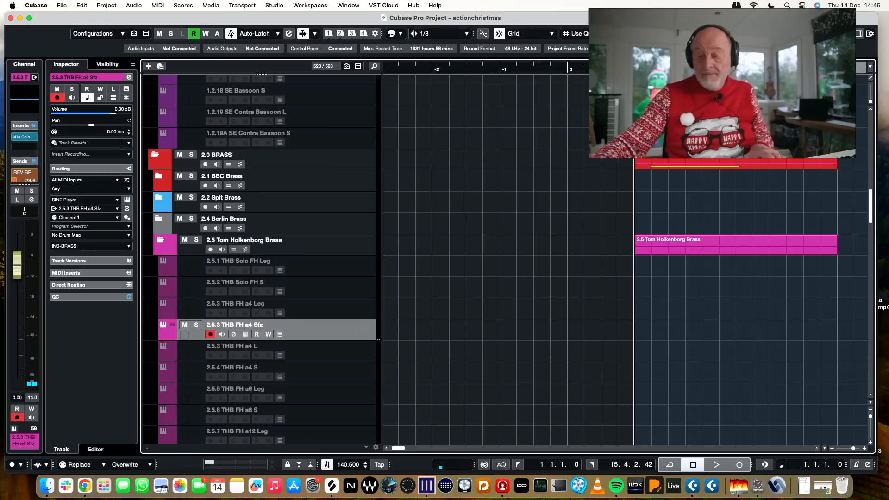
key("KP_Multiply")
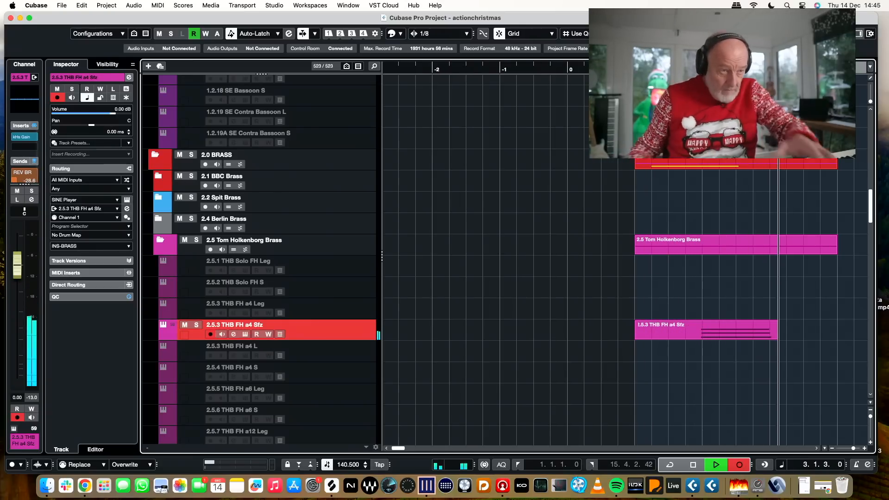
key("space")
Play the arrangement with the new sforzando horns and trombones, stopping near the end of bar 2
scroll(549, 240, "down", 3)
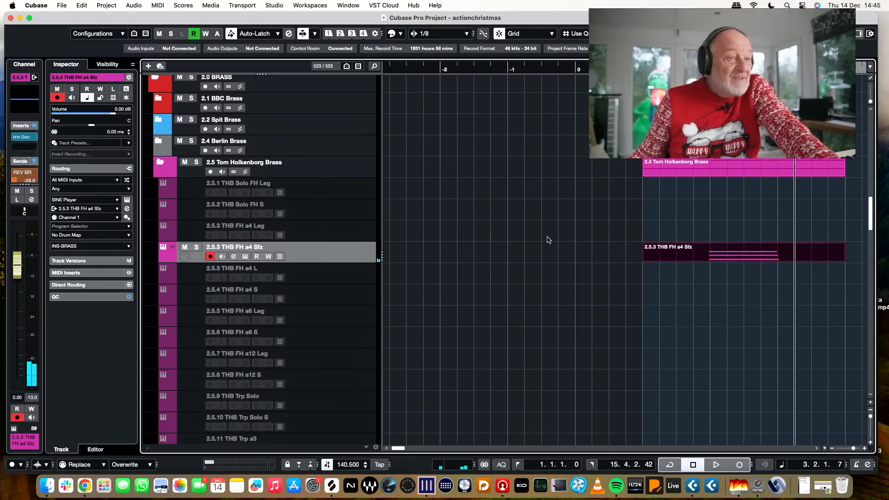
double_click(445, 71)
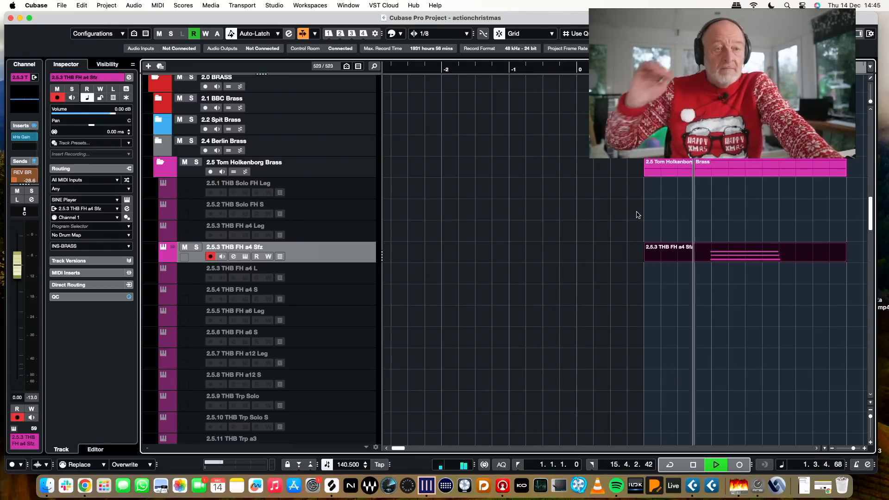
key("space")
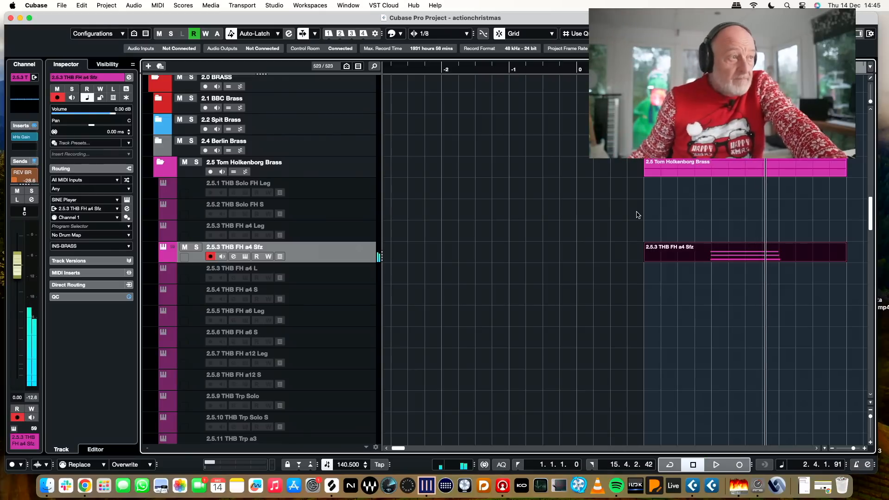
Expand the 8.1A ARO Strings folder in the 8.0 STRINGS group, along with its ARO subfolder
key("Down")
key("Down")
key("Down")
key("Down")
key("Down")
key("Down")
key("Down")
key("Down")
key("Down")
key("Down")
key("Down")
key("Down")
key("Down")
key("Down")
key("Down")
key("Down")
scroll(626, 218, "down", 15)
scroll(589, 218, "down", 5)
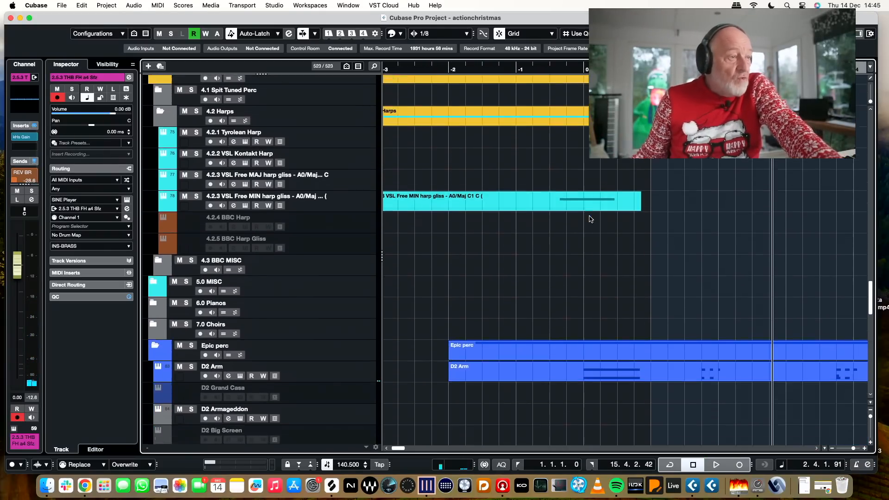
scroll(590, 219, "down", 10)
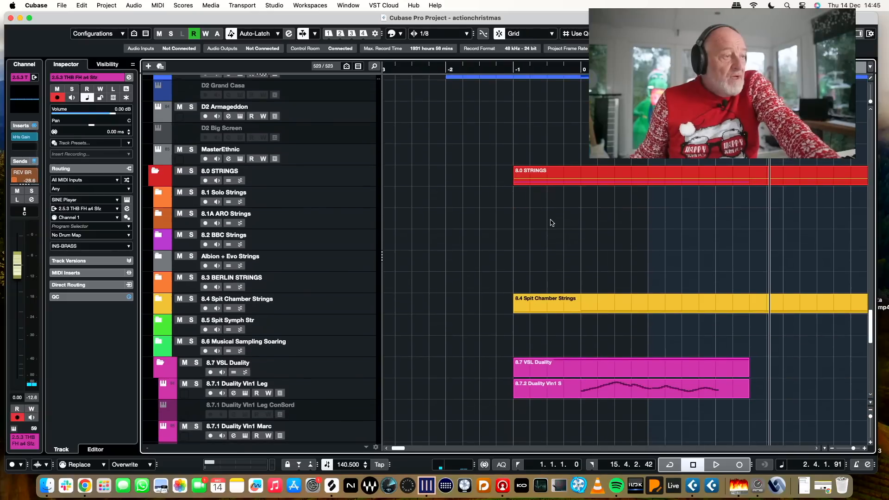
left_click(159, 213)
scroll(181, 197, "down", 2)
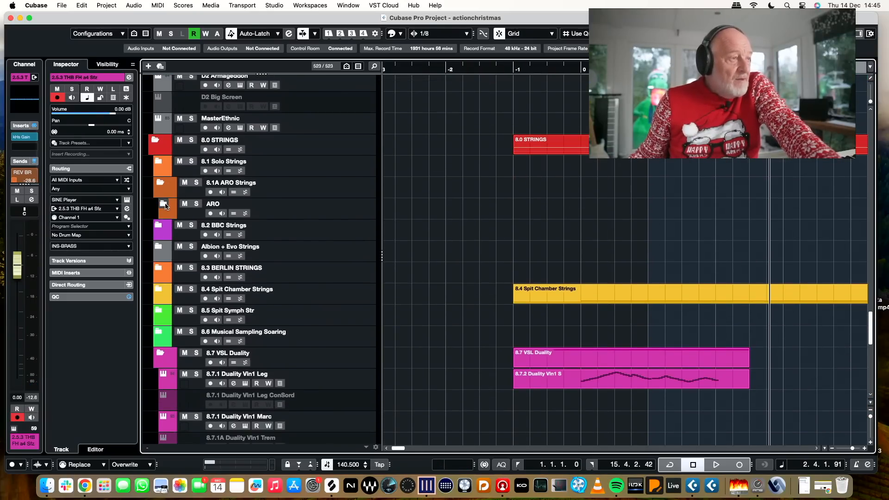
left_click(164, 204)
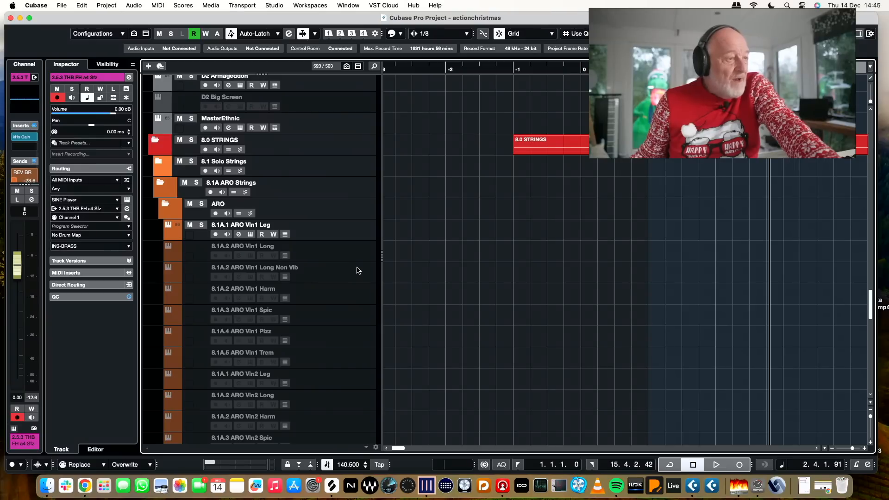
Enable the disabled 8.1A.2 ARO Vln1 Long track
scroll(354, 274, "down", 3)
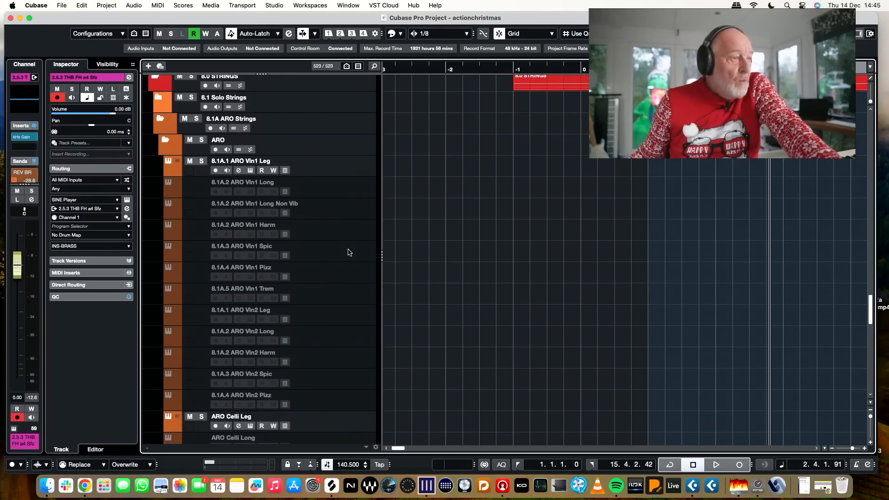
right_click(345, 184)
left_click(490, 174)
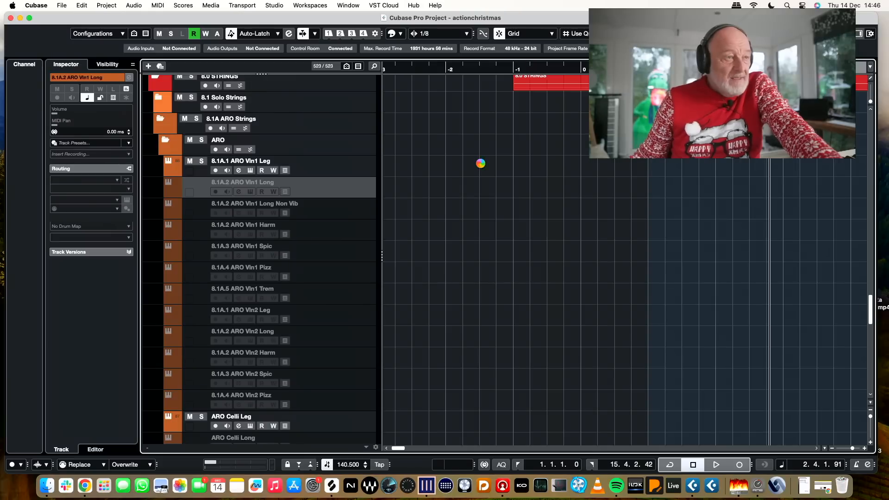
Try recording a long-note violin line on 8.1A.2 ARO Vln1 Long from bar 0 into bar 5, and undo the take
left_click(581, 68)
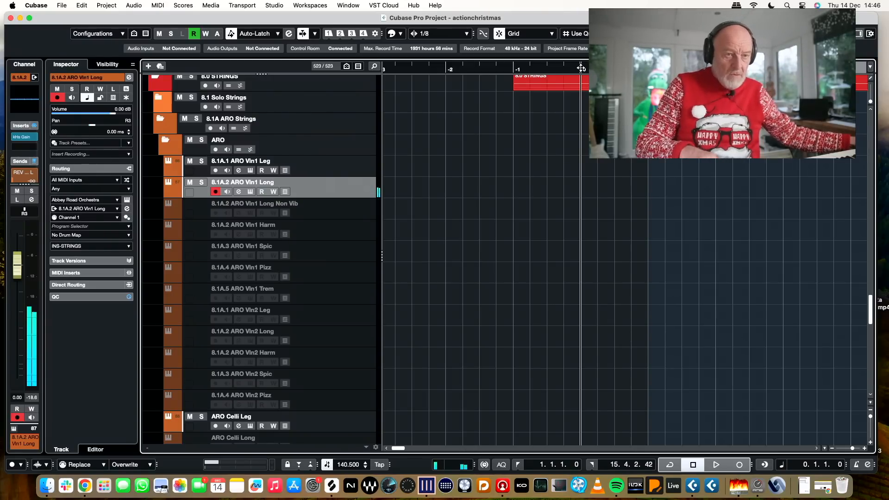
key("KP_Multiply")
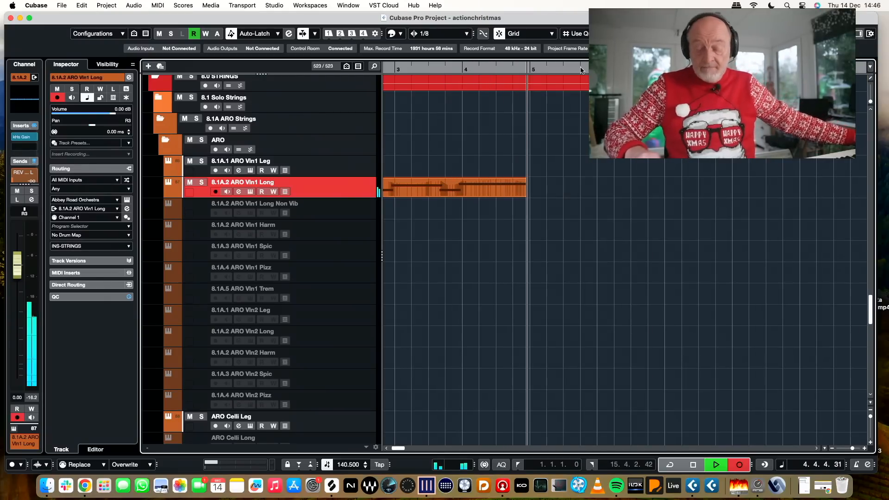
key("space")
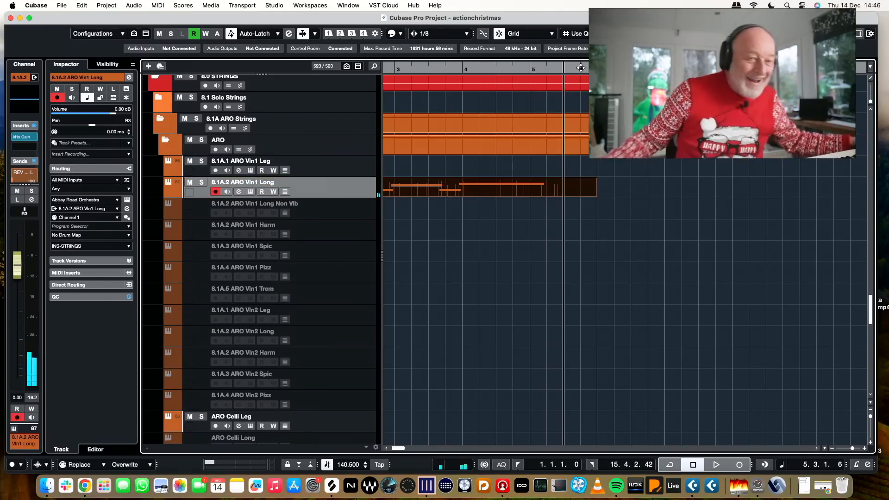
key("super+z")
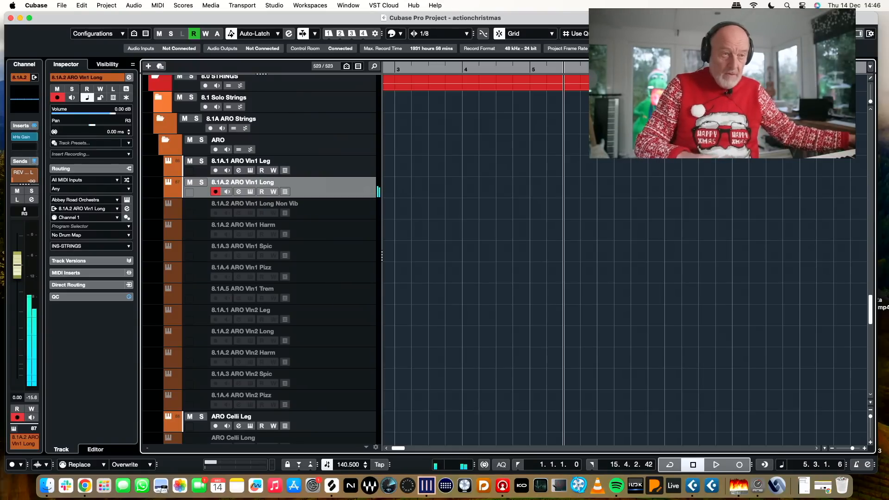
Record a long-note violin line on 8.1A.2 ARO Vln1 Long from the start into bar 7
key("KP_Decimal")
key("KP_Multiply")
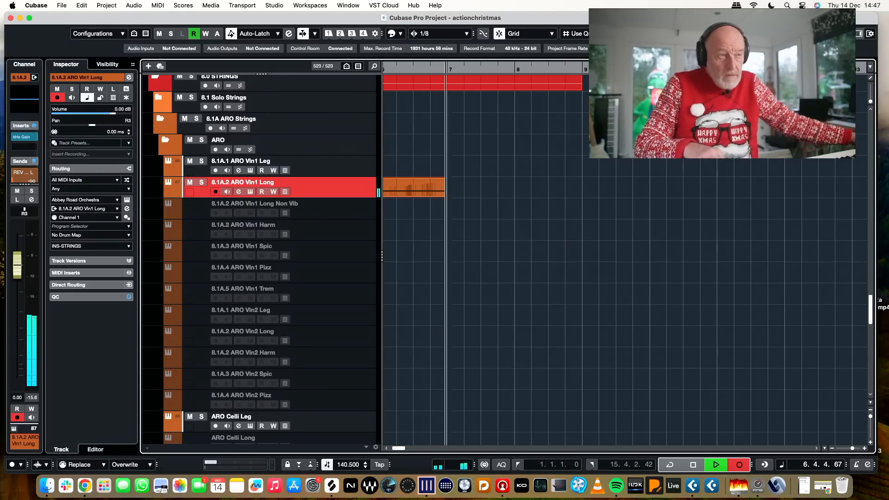
key("space")
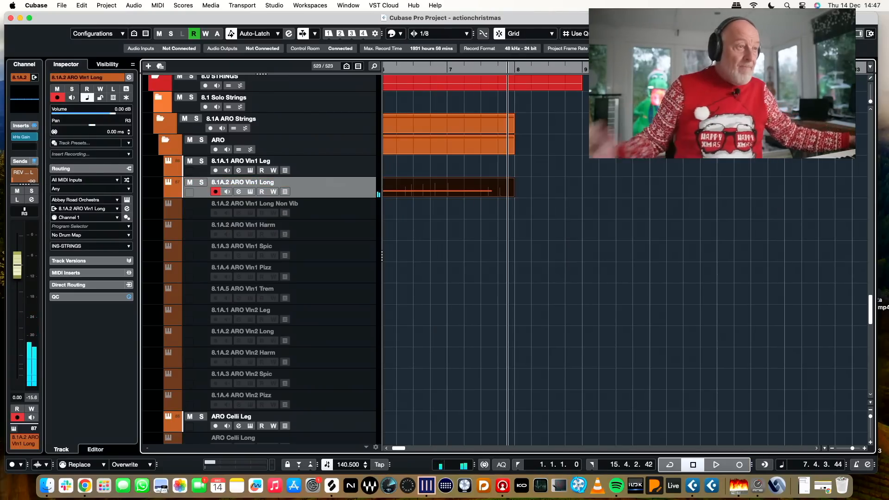
Enable the 8.1A.1 ARO Vln2 Leg track and copy the recorded Vln1 Long part onto it at bar 1
scroll(552, 187, "left", 5)
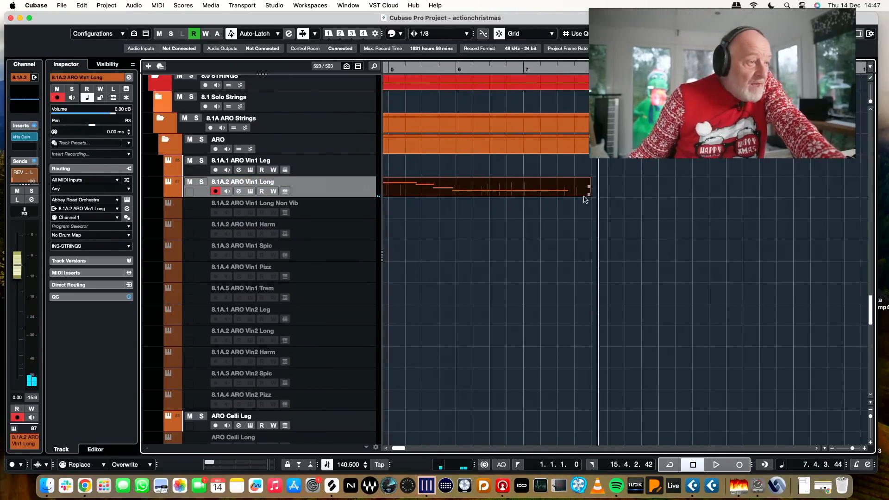
scroll(587, 192, "down", 1)
left_click(357, 310)
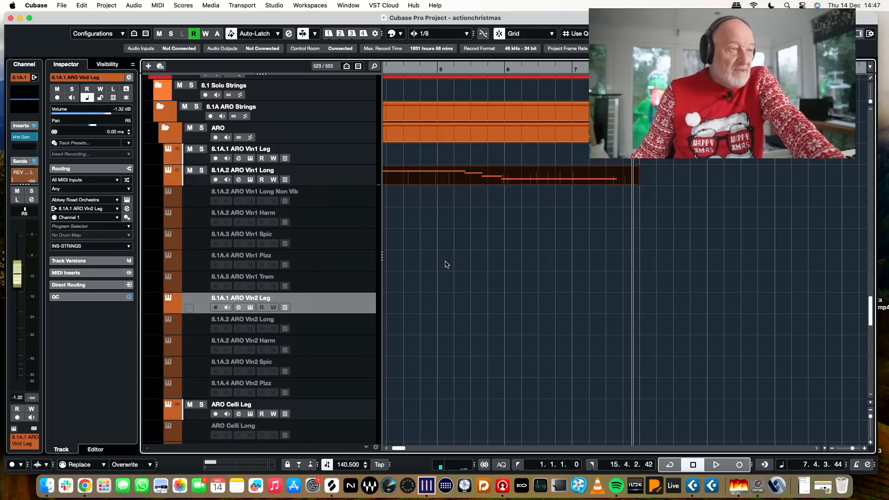
scroll(446, 264, "left", 10)
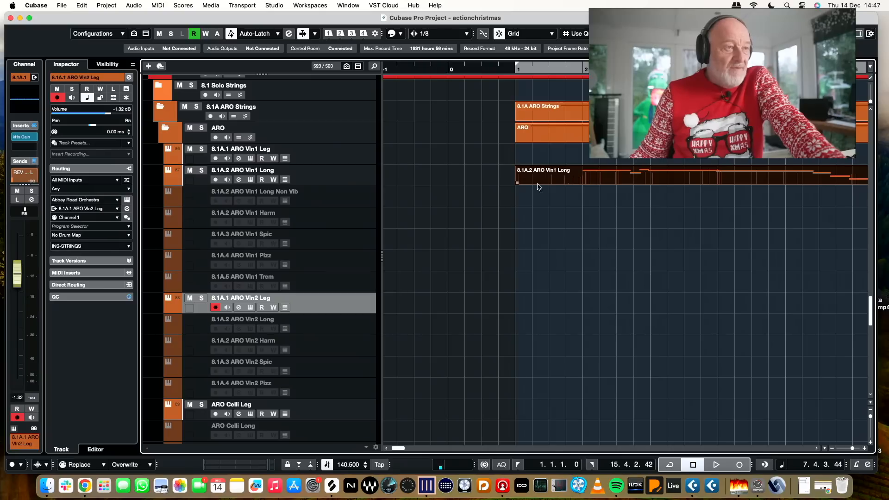
left_click_drag(540, 176, 540, 305)
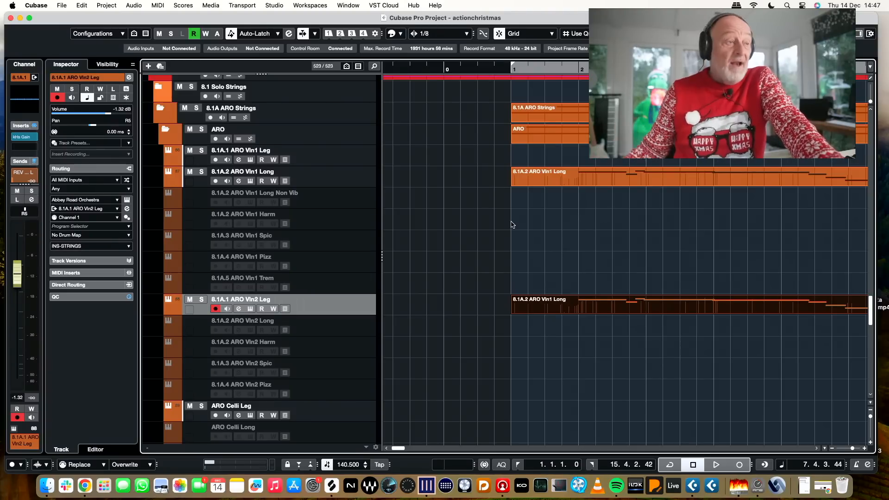
Play the arrangement from the start into bar 6 with the violin line doubled on ARO Vln2 Leg
key("space")
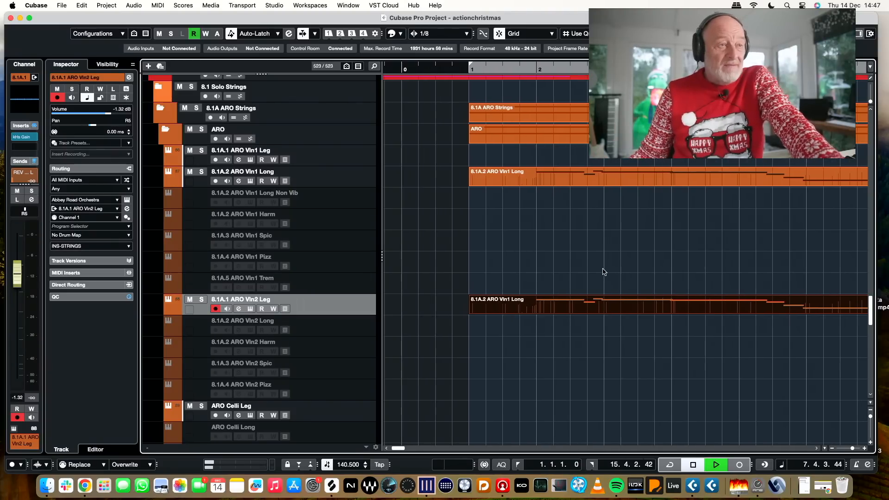
scroll(560, 270, "left", 10)
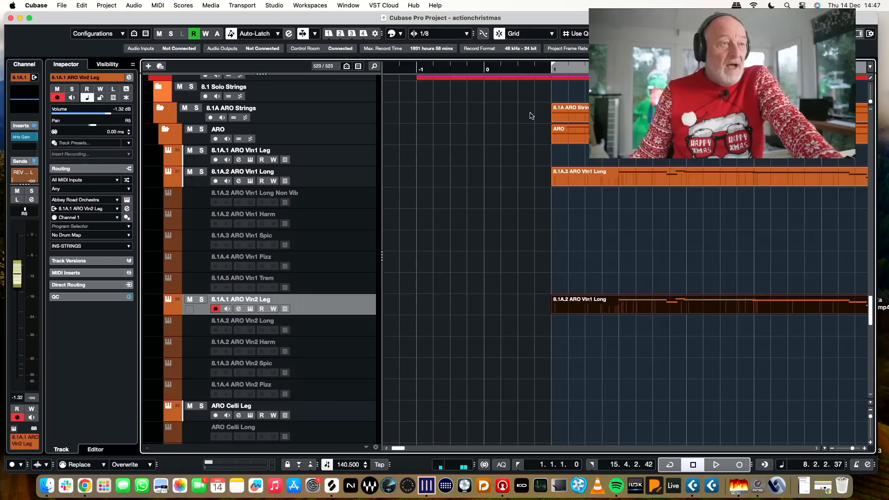
key("space")
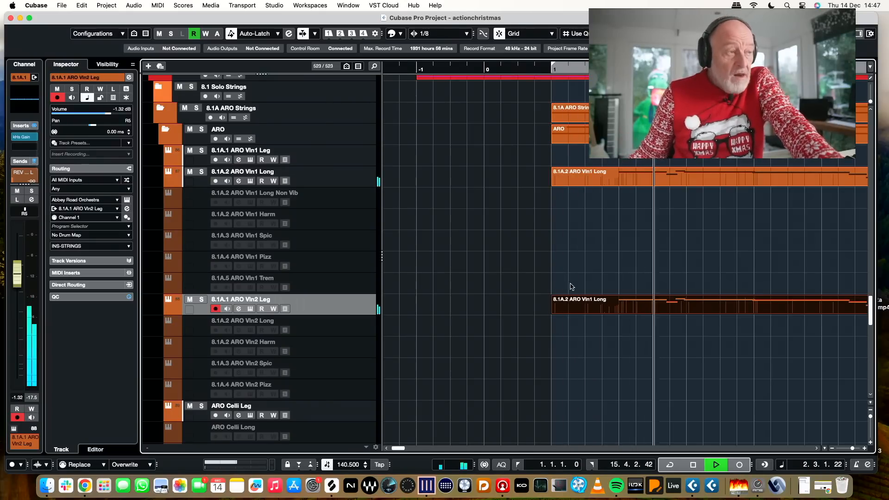
scroll(571, 287, "down", 1)
scroll(571, 286, "right", 1)
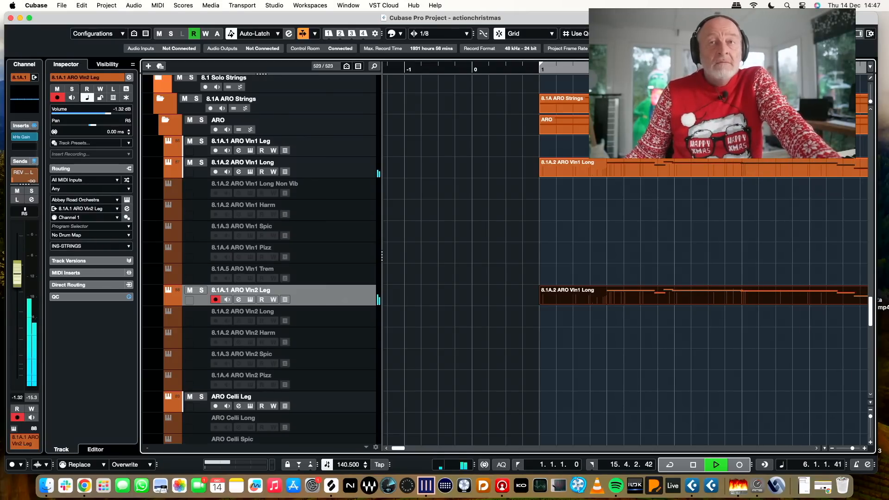
key("space")
Lower the MixConsole faders of ARO Vln1 Long to -3.4 dB and ARO Vln2 Leg to -7.45 dB
left_click_drag(648, 1, 69, 2)
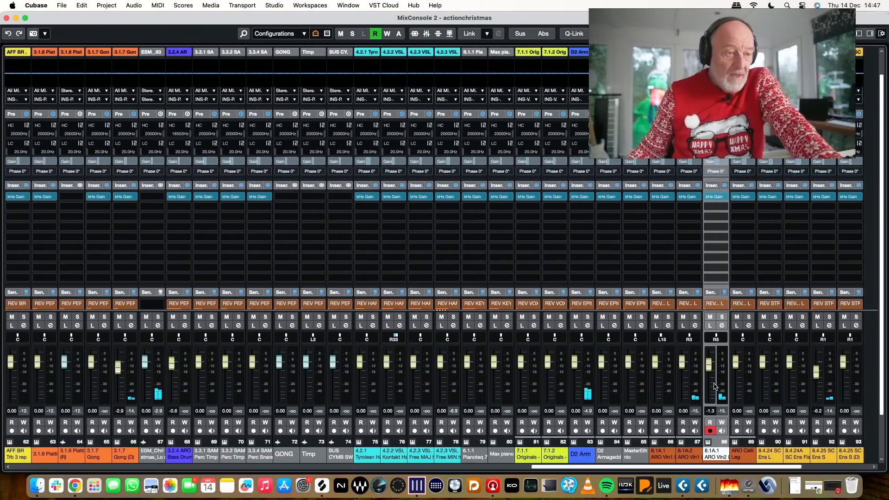
left_click_drag(691, 364, 707, 374)
scroll(706, 376, "left", 3)
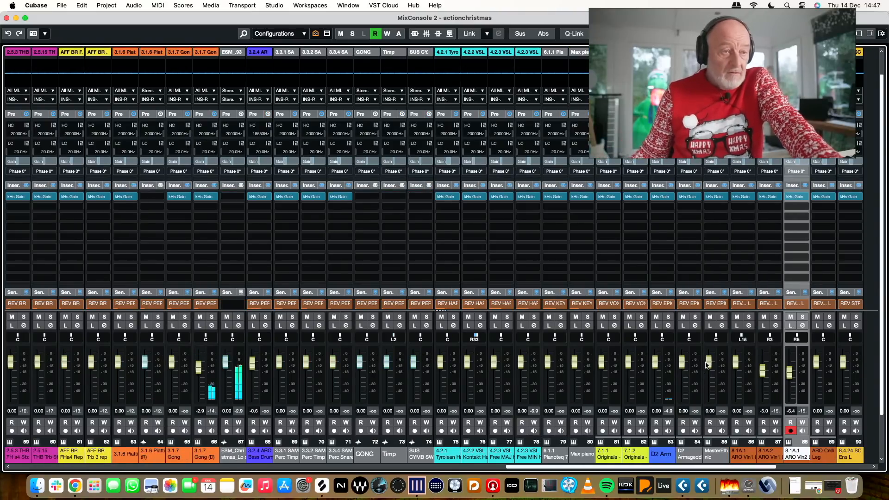
scroll(706, 366, "right", 5)
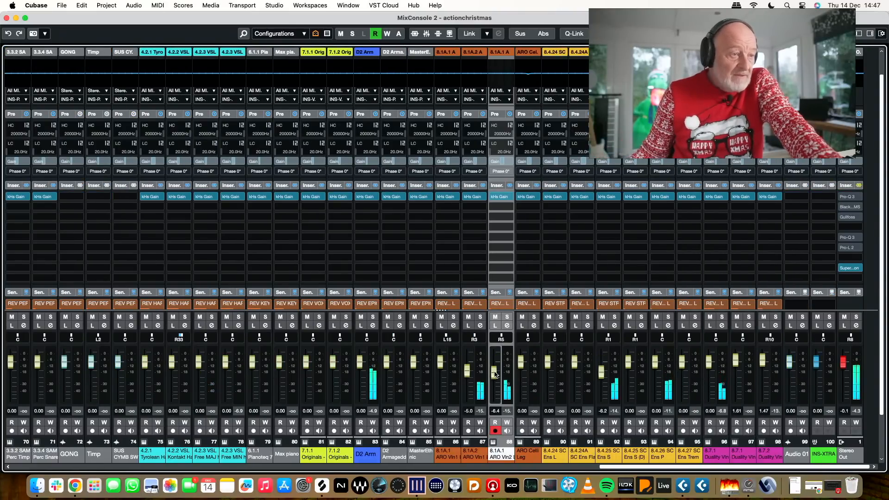
left_click_drag(493, 374, 468, 372)
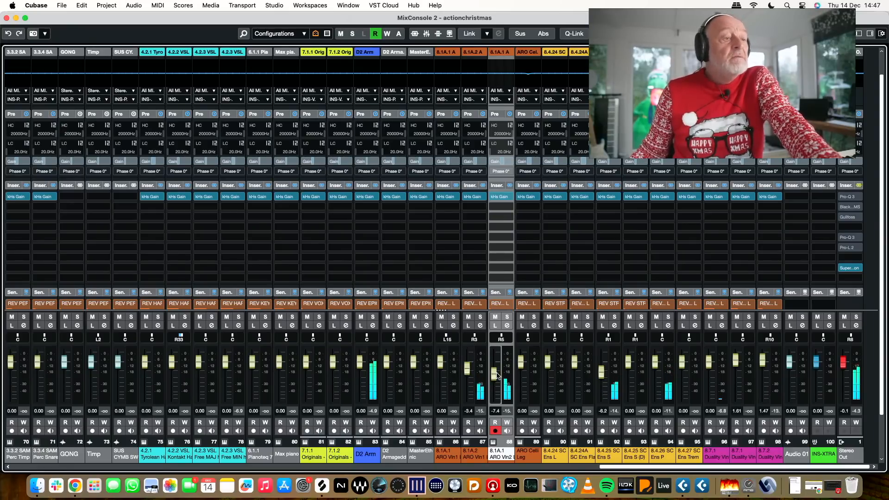
left_click(6, 18)
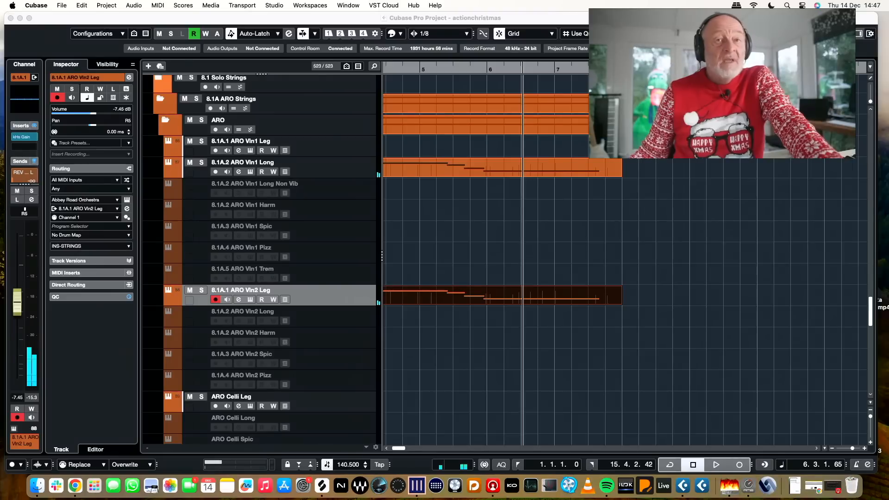
Record a rising legato cello line on ARO Celli Leg from the start to about bar 8
scroll(509, 324, "left", 10)
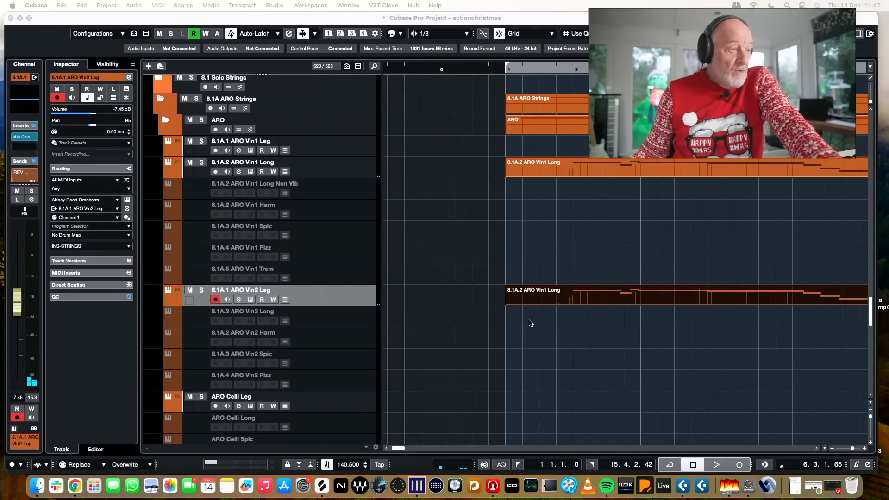
scroll(417, 345, "down", 3)
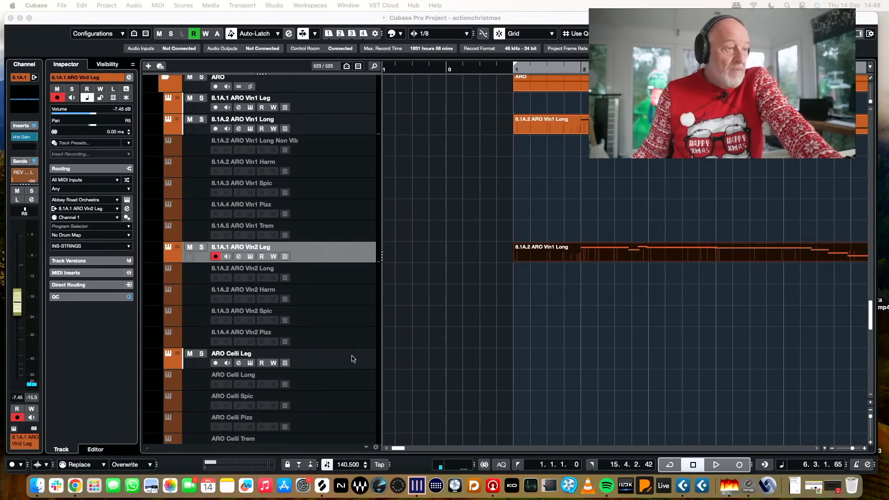
left_click(353, 357)
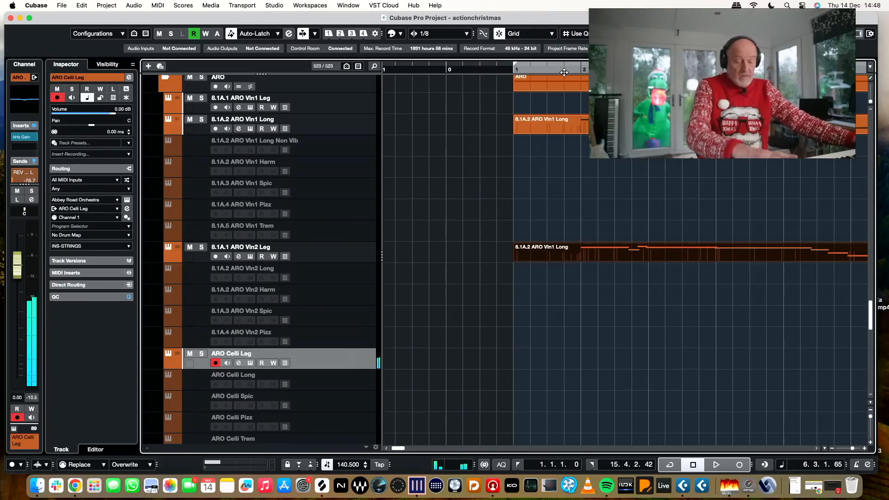
key("KP_Multiply")
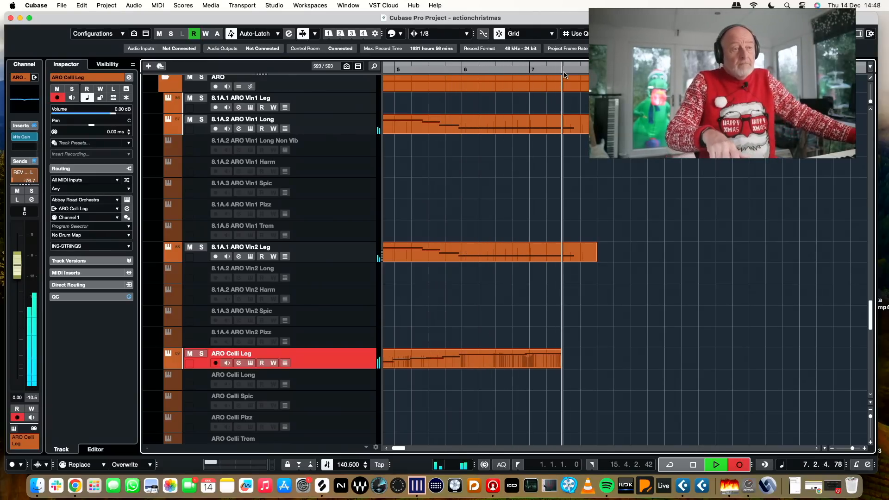
key("space")
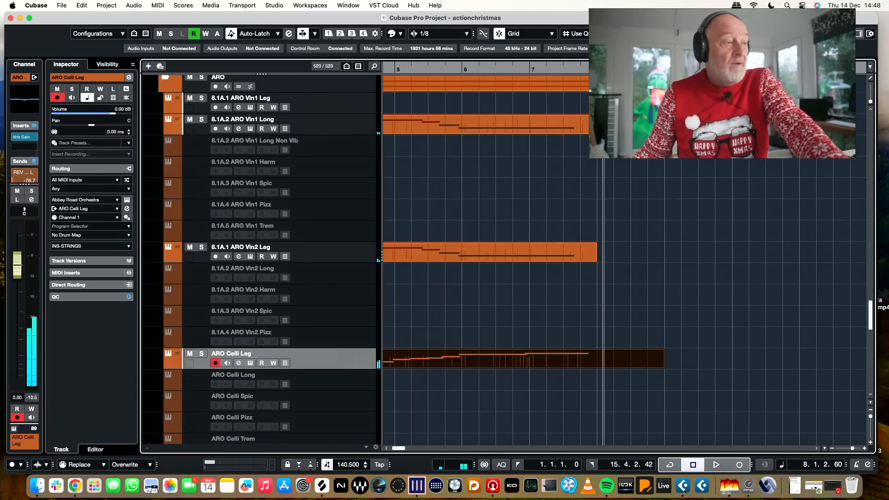
Expand the Afflatus Brass Strezhov folder
scroll(526, 200, "left", 10)
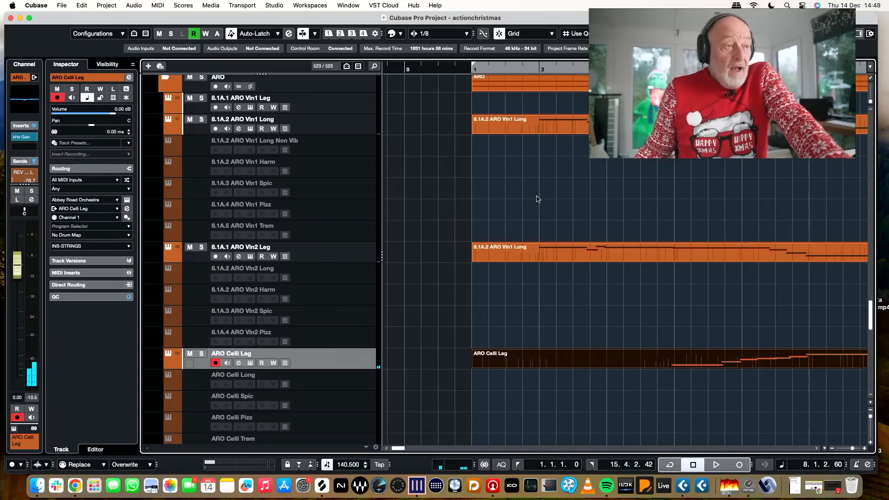
scroll(551, 200, "up", 10)
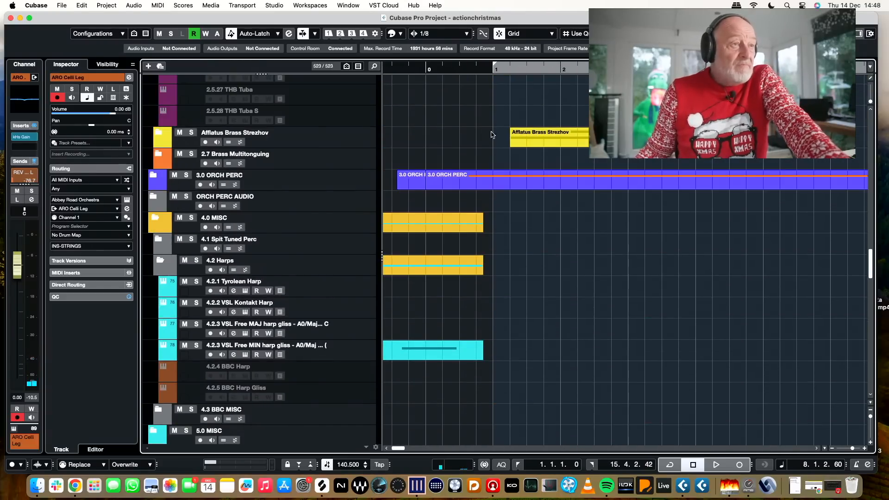
scroll(683, 259, "down", 10)
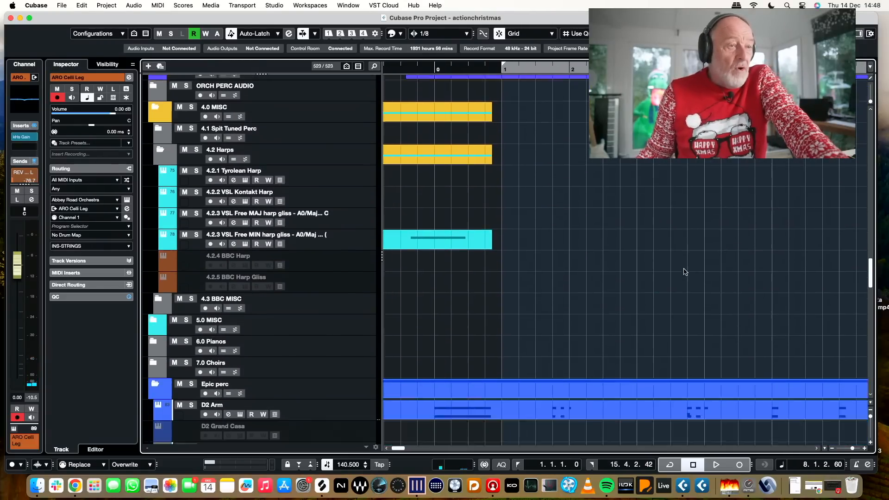
scroll(686, 271, "up", 15)
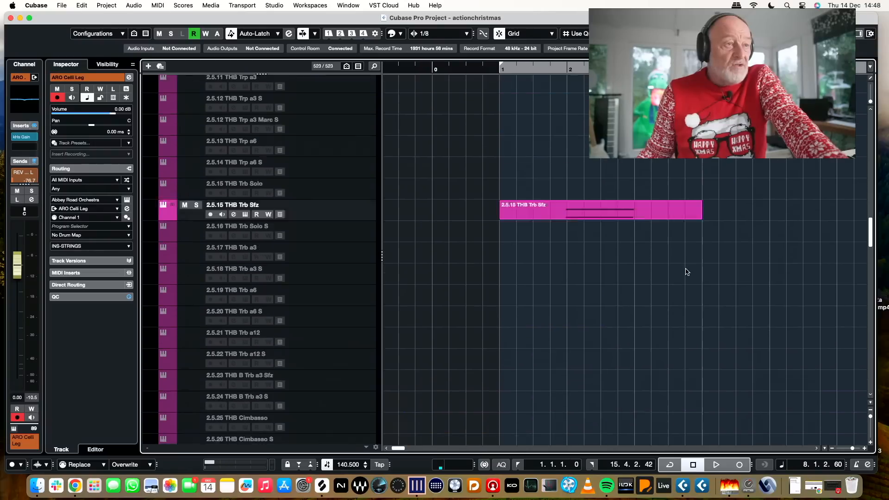
scroll(685, 271, "down", 5)
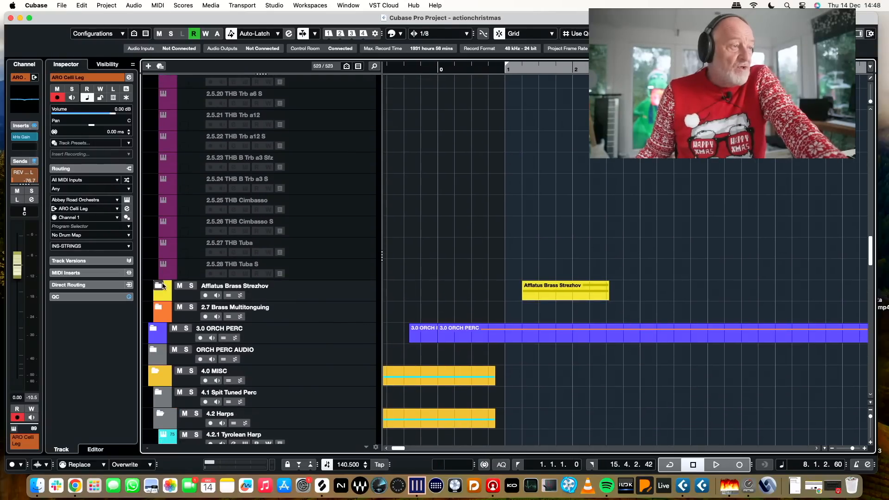
left_click(161, 286)
Copy the triplet parts on AFF BR FHa4 Rep and AFF BR Trb 3 rep into bar 3, starting at 3.2.1.0
left_click_drag(499, 310, 621, 416)
left_click(696, 69)
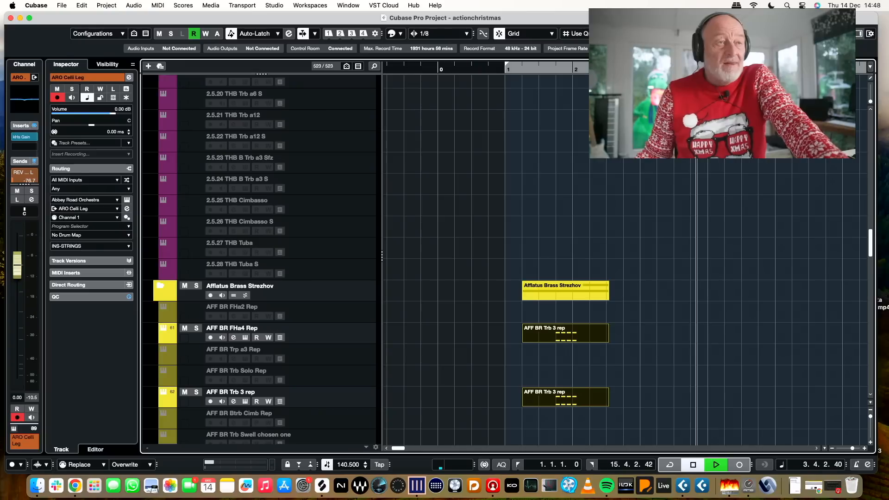
key("space")
left_click_drag(541, 332, 658, 328)
key("space")
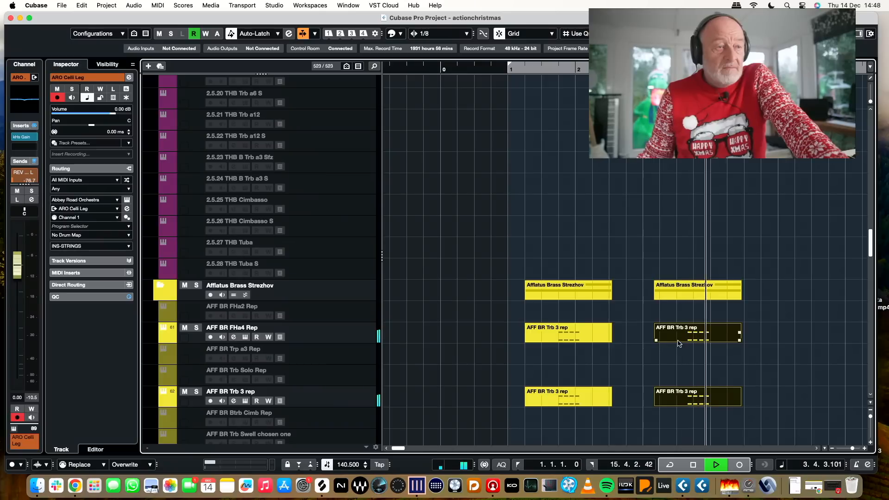
key("space")
key("ctrl+Right")
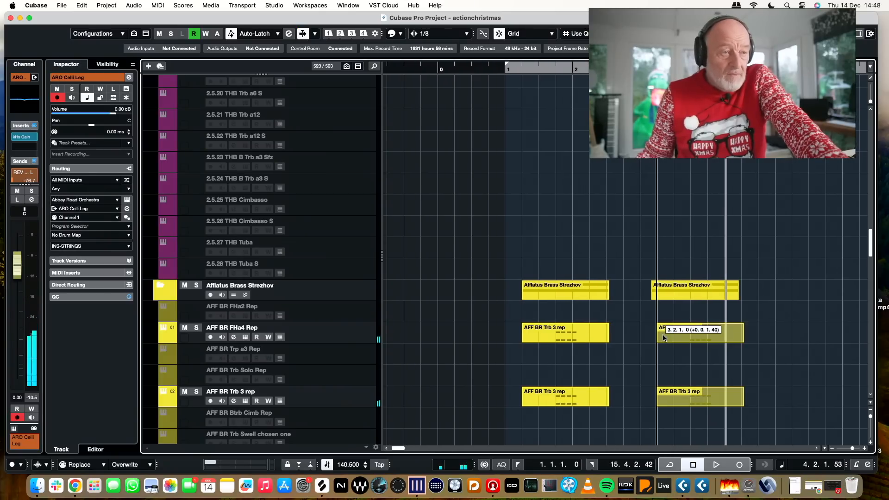
Open the copied brass parts for note editing, raise their final notes at bar 4 to D# in both octaves, and audition them
double_click(720, 333)
left_click_drag(279, 267, 309, 371)
key("Up")
key("Up")
key("Up")
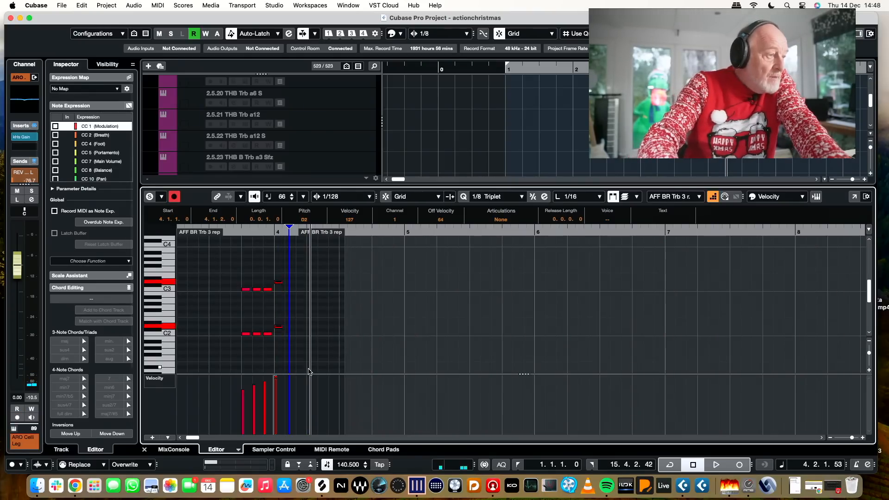
left_click(235, 232)
key("space")
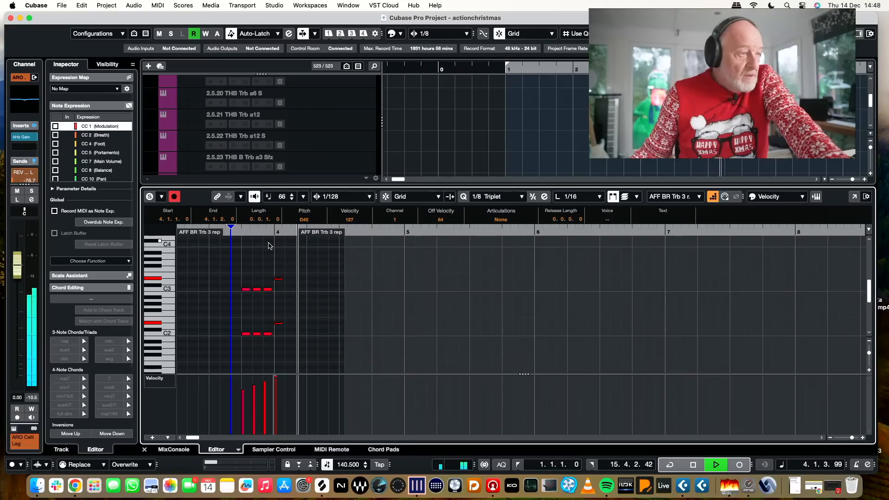
key("space")
Raise the three triplet notes before bar 4 to D# in both octaves
left_click_drag(234, 273, 270, 359)
key("Up")
key("Up")
key("Up")
key("Up")
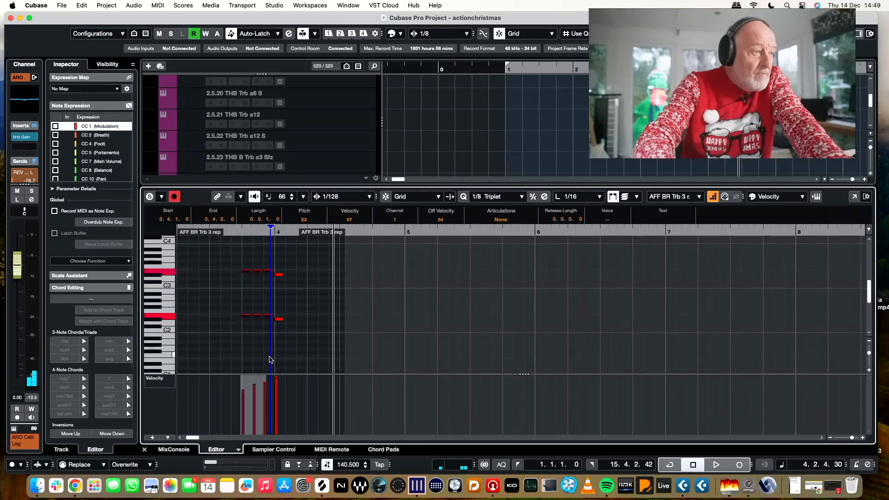
key("Down")
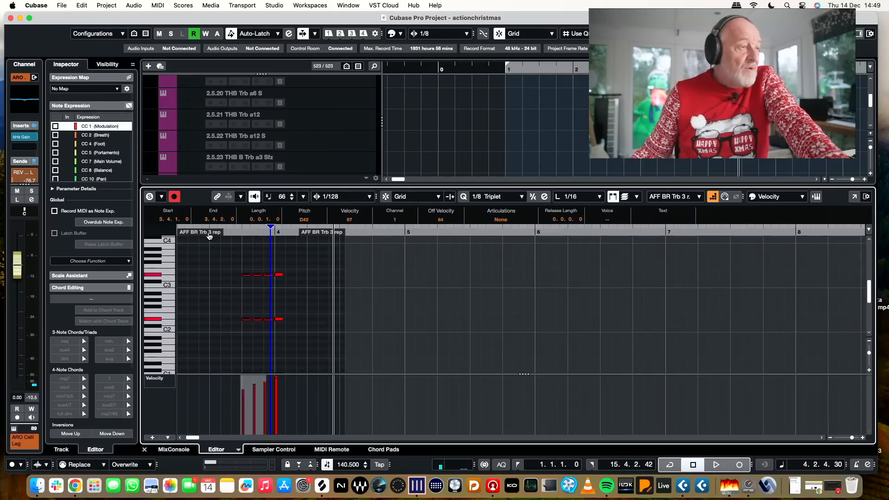
Play back the transposed brass triplets from just before bar 3 and close the note editor
scroll(209, 230, "right", 1)
left_click(207, 227)
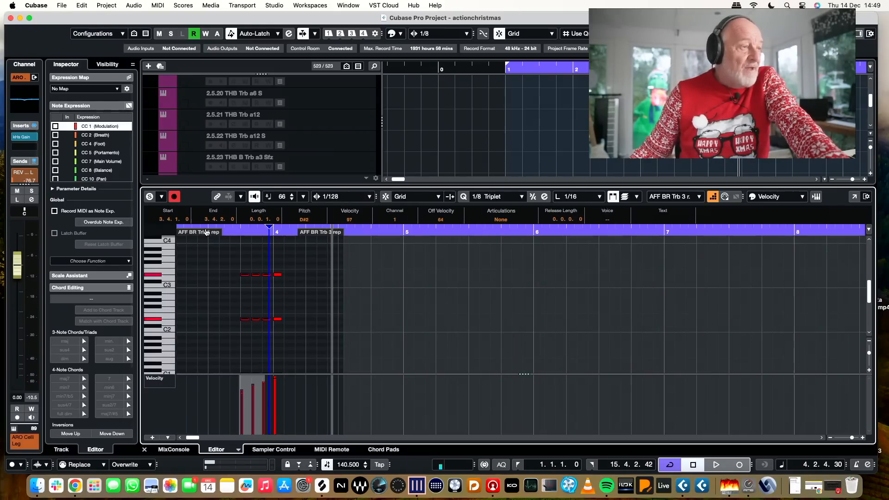
left_click(209, 230)
scroll(246, 239, "left", 5)
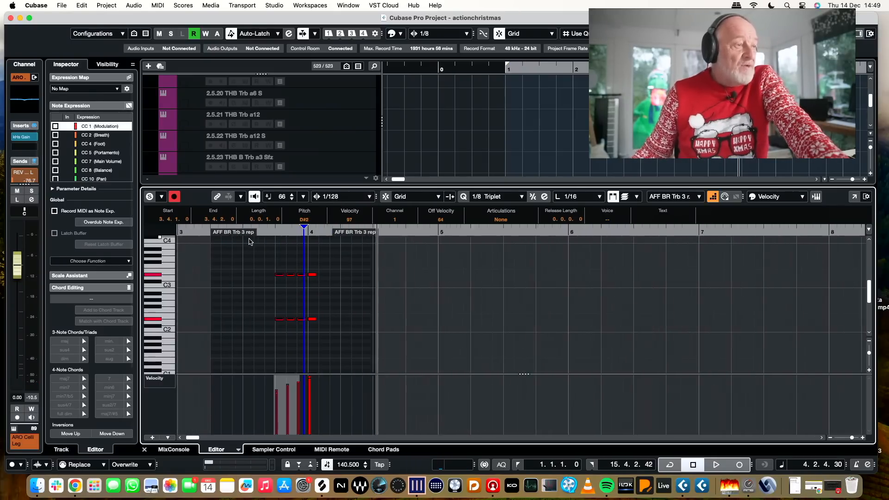
left_click(288, 231)
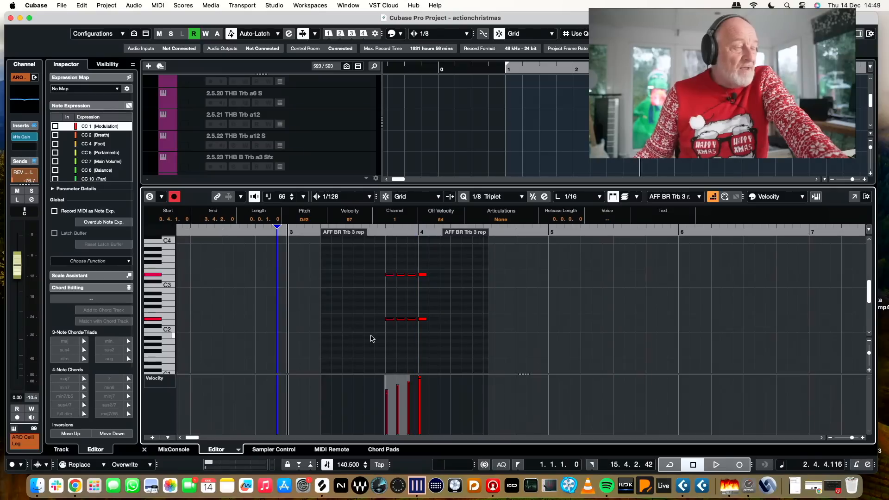
key("space")
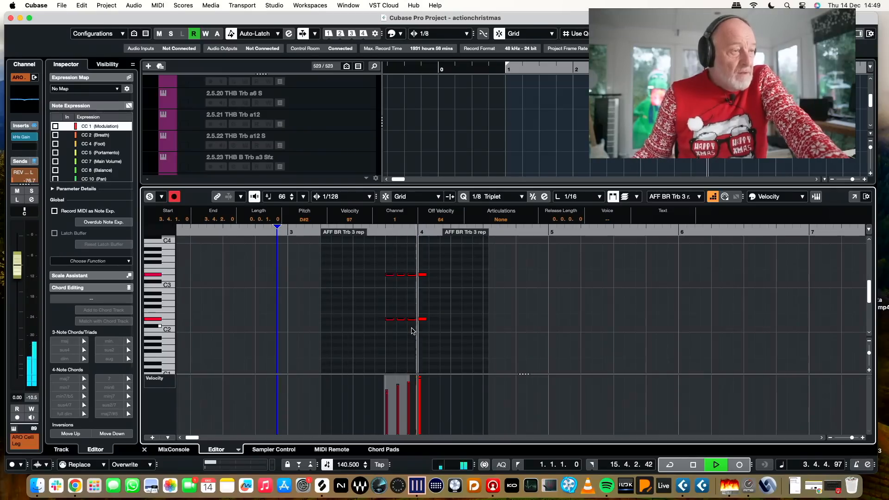
scroll(412, 330, "down", 1)
key("space")
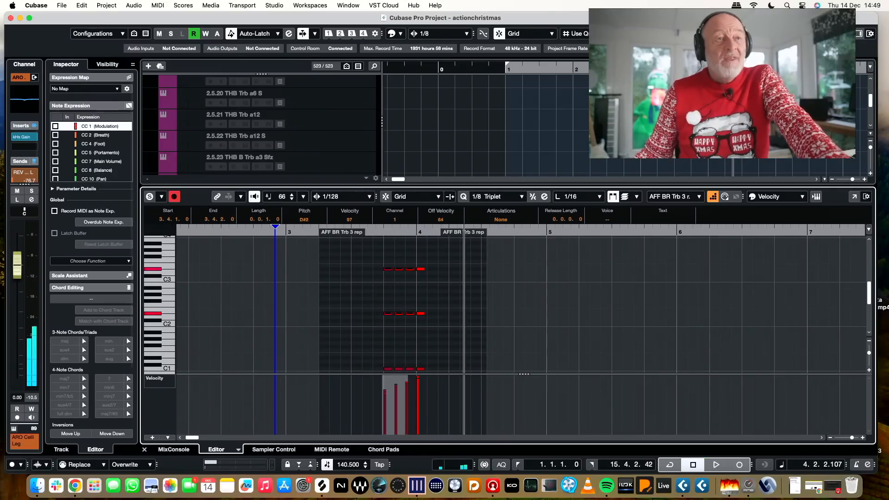
key("Return")
Check the notes in the copied bar 3 parts on AFF BR Trb 3 rep and AFF BR FHa4 Rep
scroll(764, 176, "up", 1)
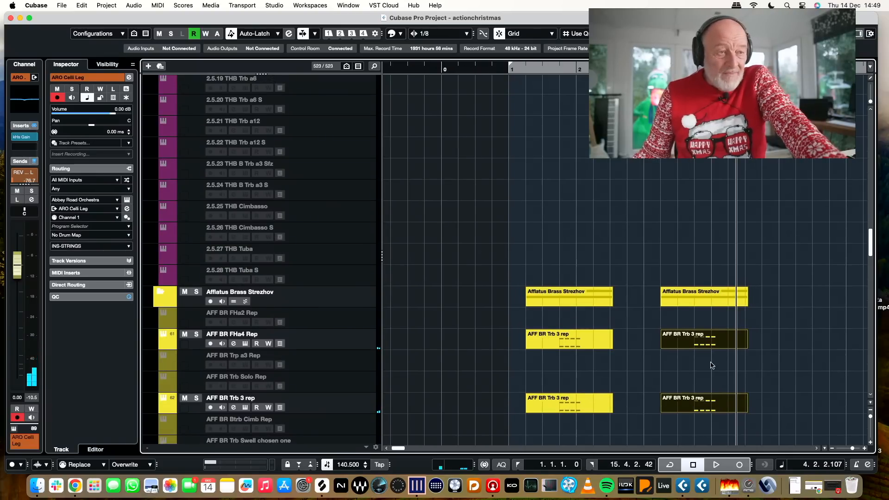
scroll(711, 375, "down", 1)
left_click(703, 383)
double_click(699, 402)
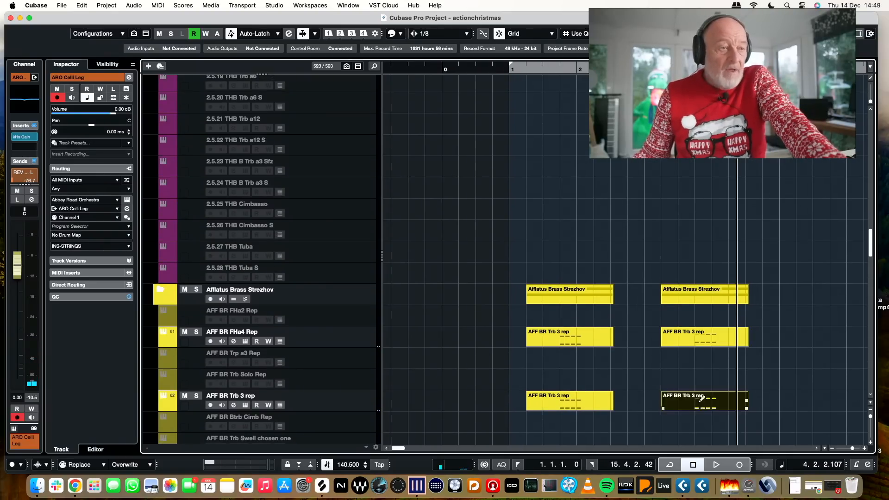
left_click_drag(230, 274, 318, 375)
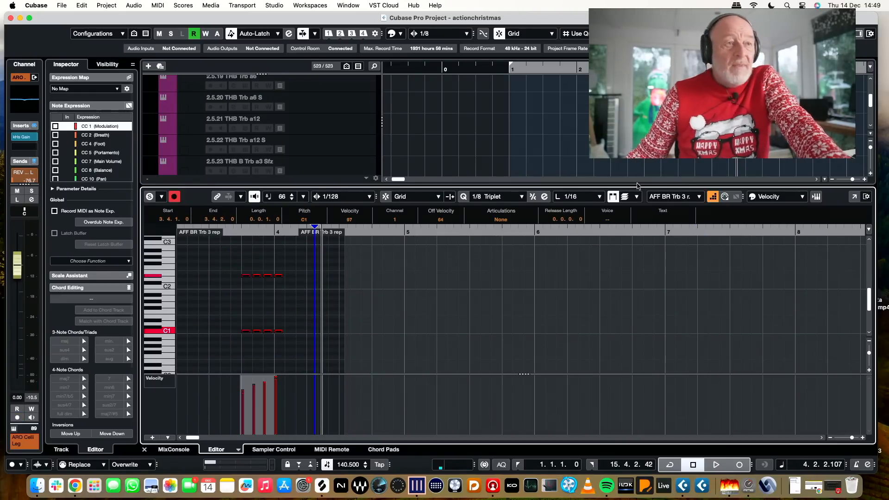
key("super+e")
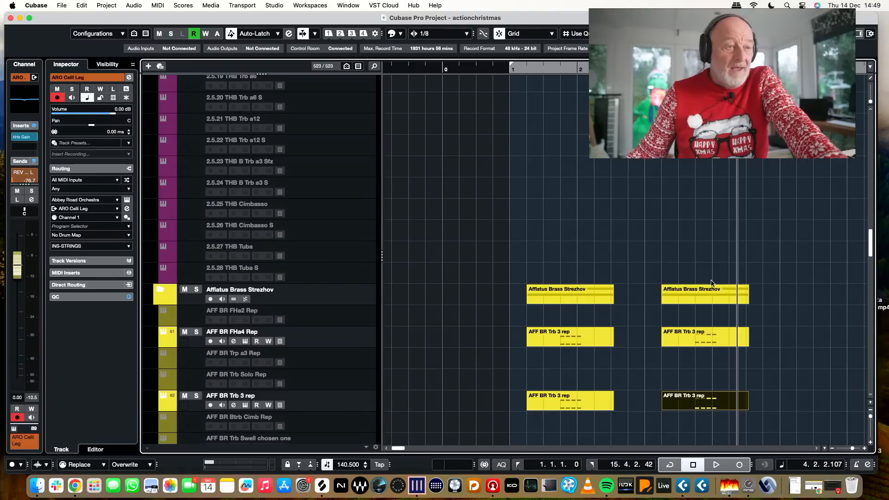
double_click(702, 339)
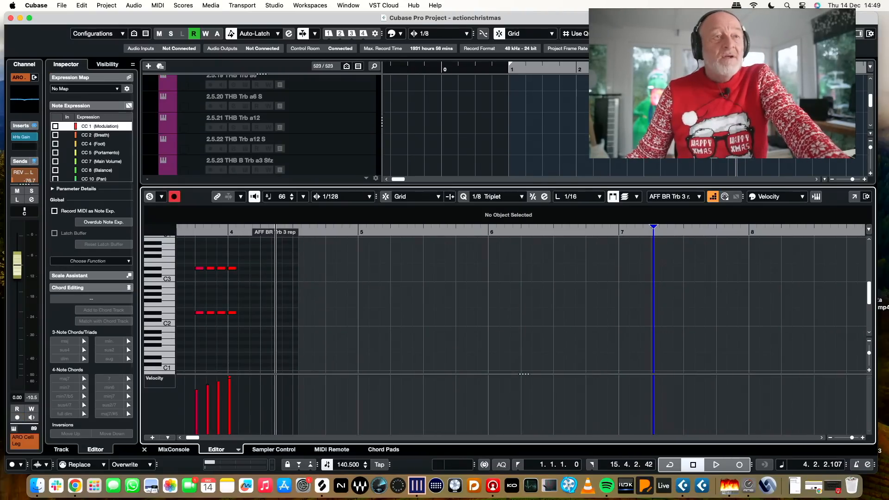
key("Return")
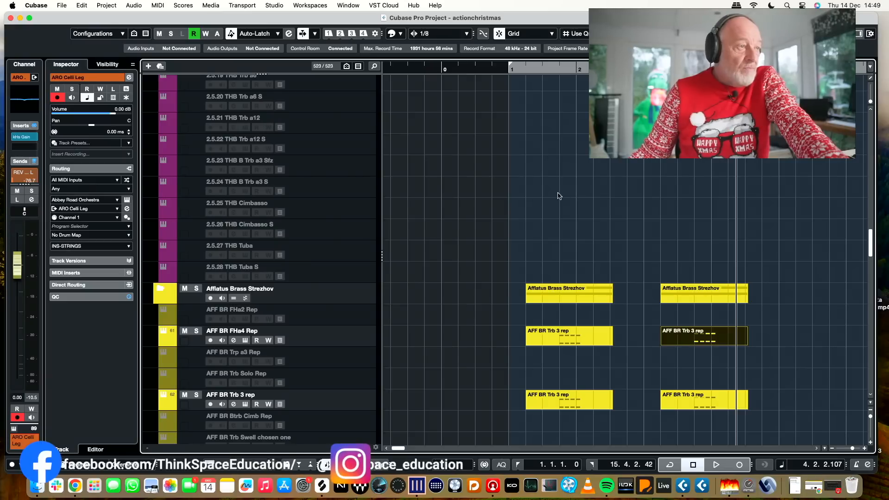
Select the 2.5.15 THB Trb Sfz track for recording and set the left locator at 3.2.2.40
scroll(559, 194, "up", 5)
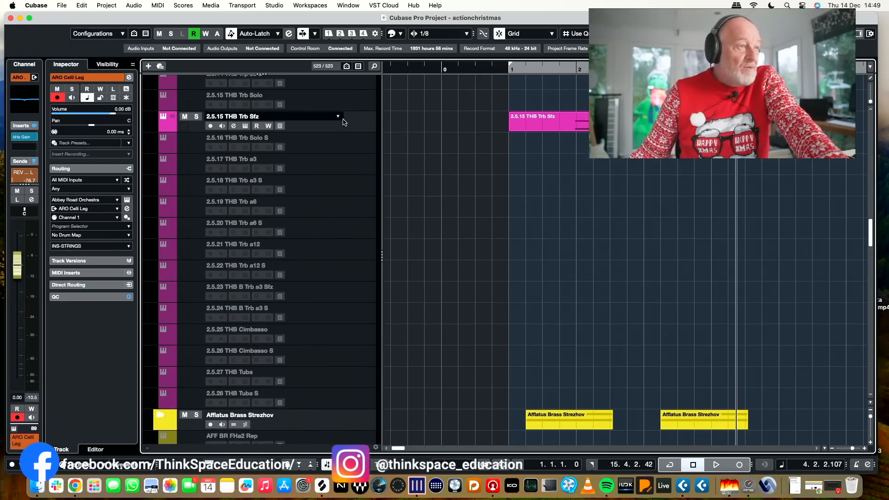
left_click(338, 116)
left_click(668, 259)
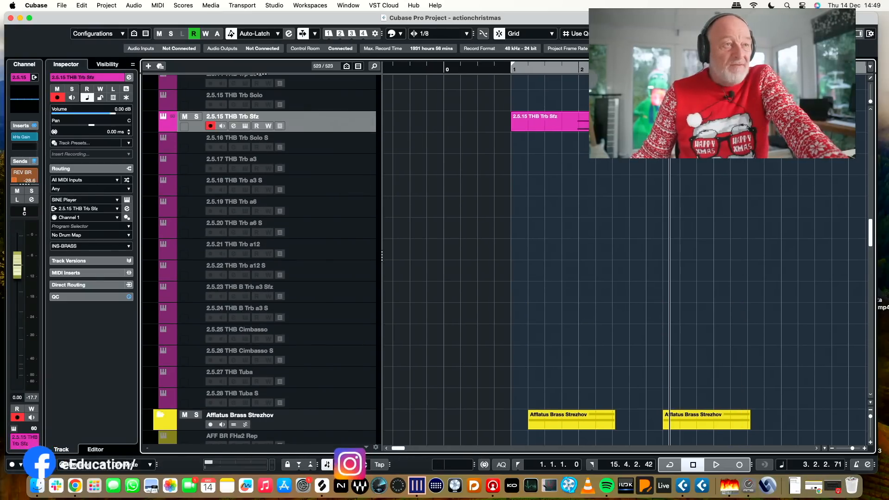
key("super+KP_1")
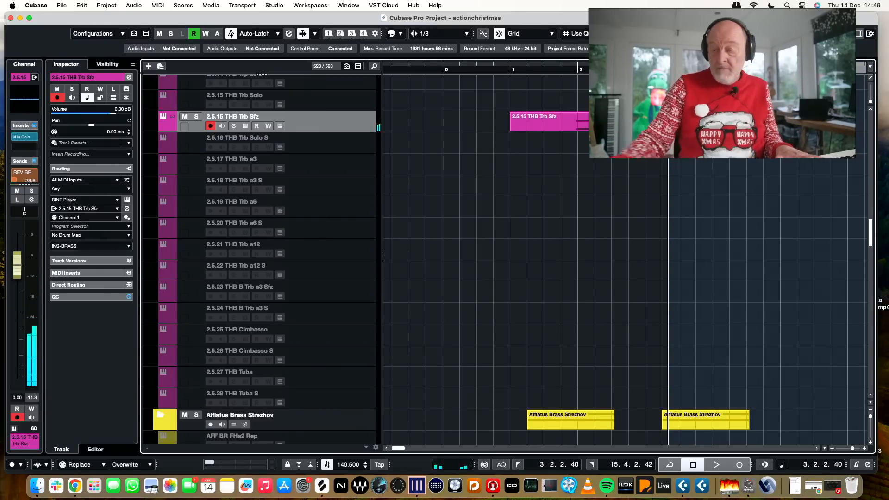
Try recording a trombone line on 2.5.15 THB Trb Sfz from the left locator, toggling the track's mute at the end
key("KP_Multiply")
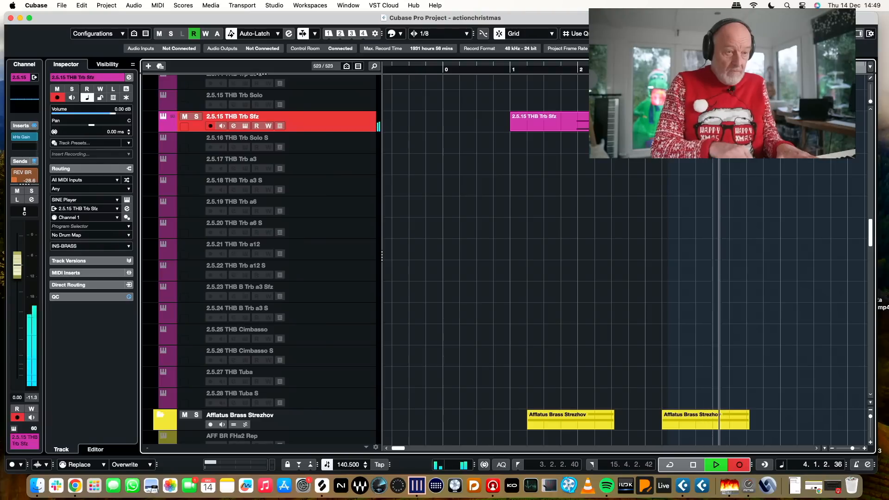
key("space")
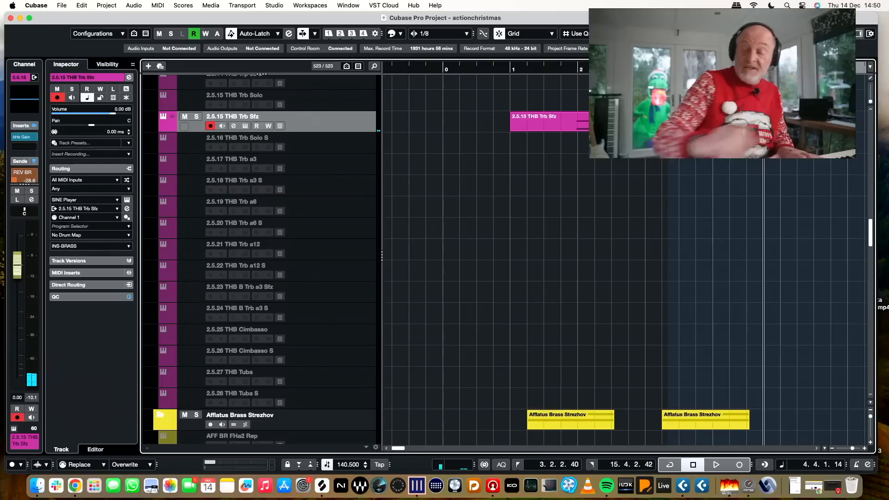
key("KP_Multiply")
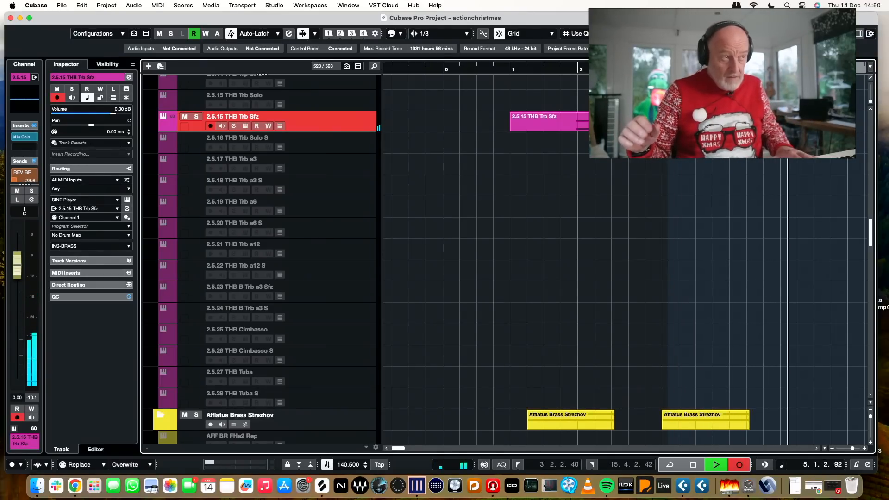
key("space")
key("m")
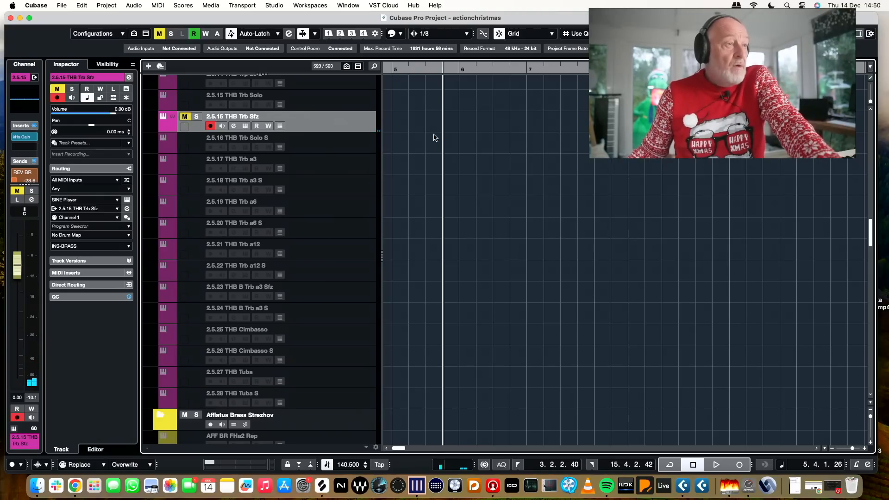
key("m")
Enable and record-arm the 2.5.5 THB FH a6 Leg track in the Tom Holkenborg Brass folder to try its sound
scroll(537, 144, "up", 10)
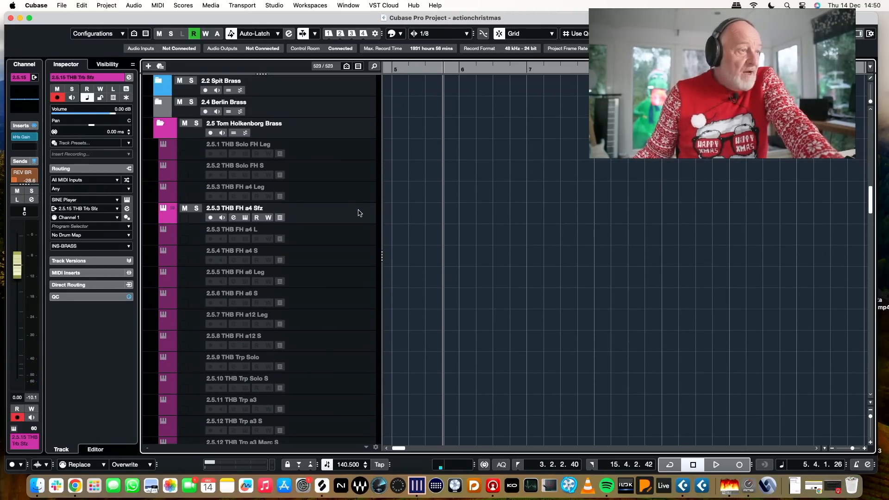
scroll(358, 213, "down", 1)
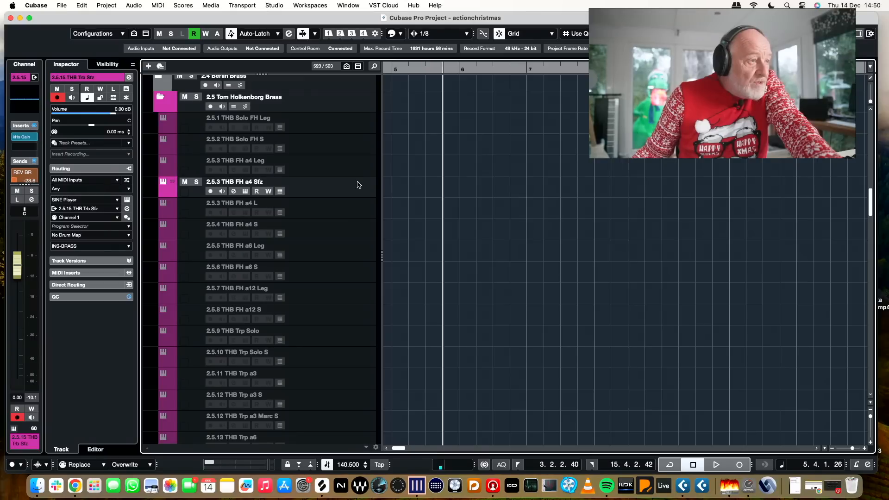
left_click(352, 250)
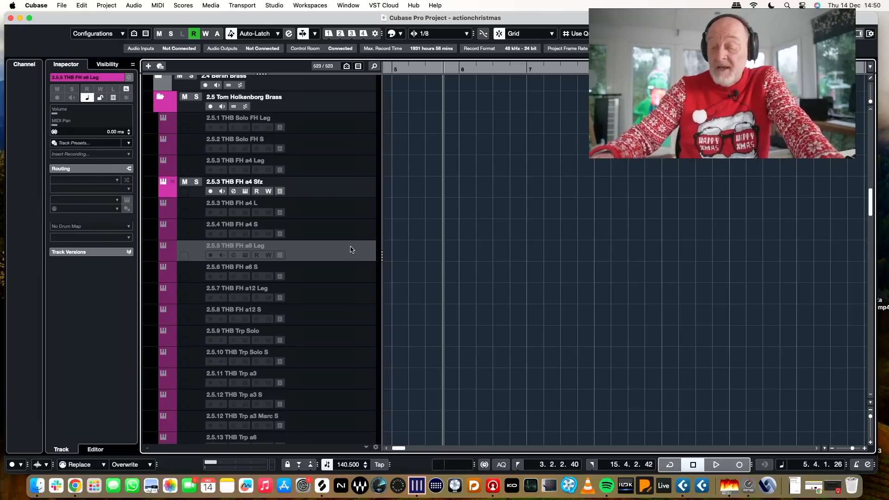
key("r")
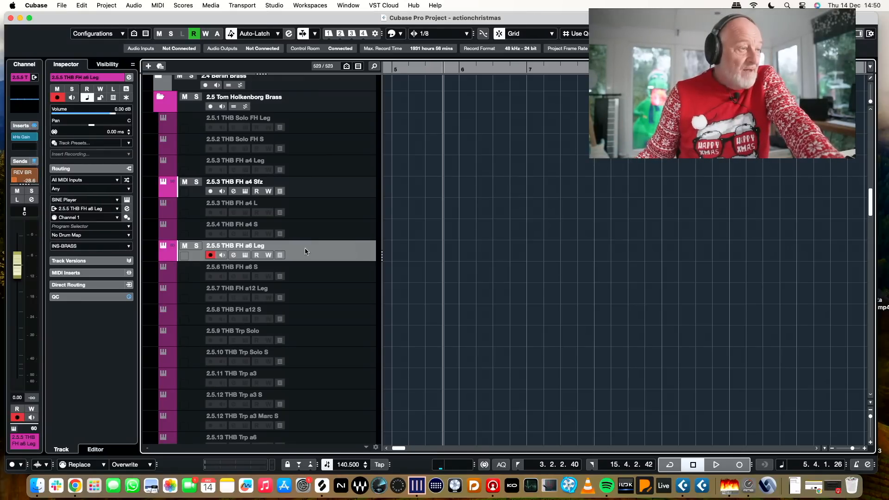
scroll(466, 246, "left", 3)
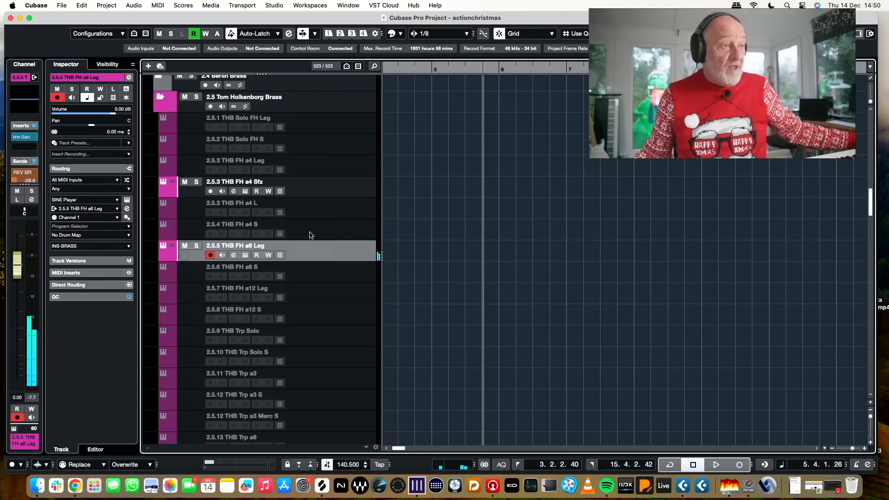
Enable and arm the 2.5.4 THB FH a4 S track and set its SINE Player articulation to Staccato
left_click(352, 231)
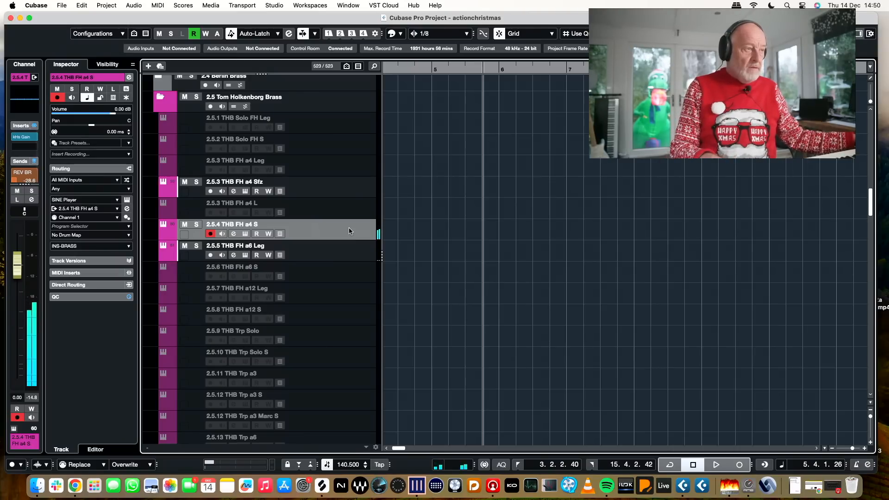
left_click(127, 199)
left_click(692, 180)
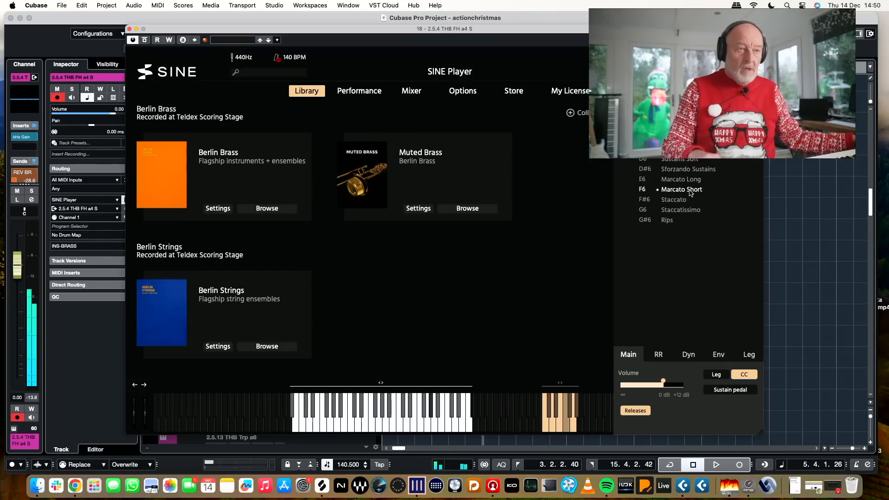
left_click(678, 201)
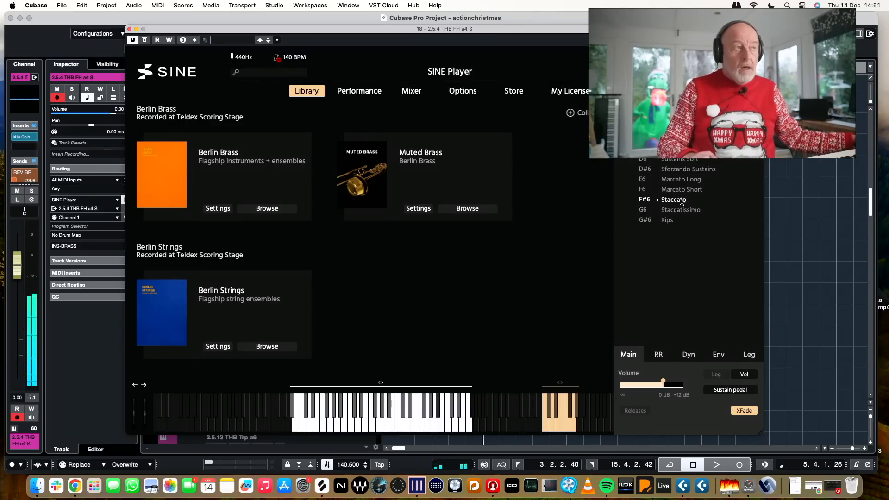
left_click(129, 29)
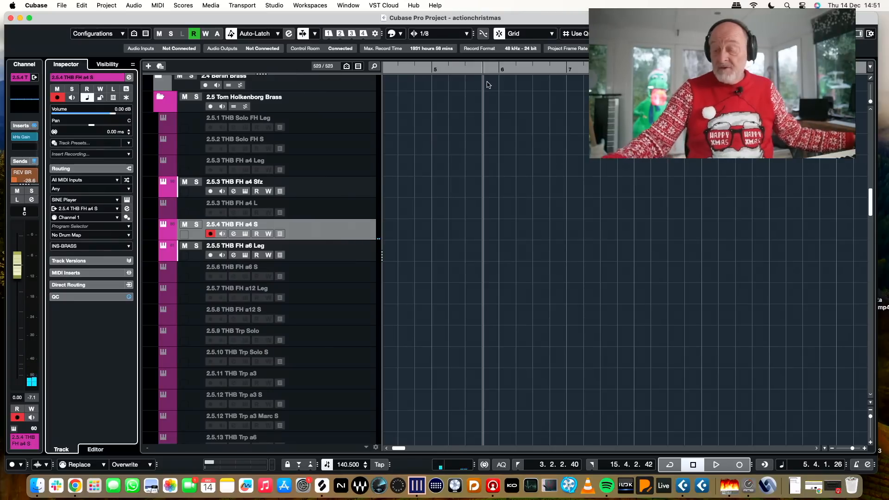
Record a horn line on 2.5.4 THB FH a4 S from the left locator and trim the part's start to just before bar 4
key("KP_Multiply")
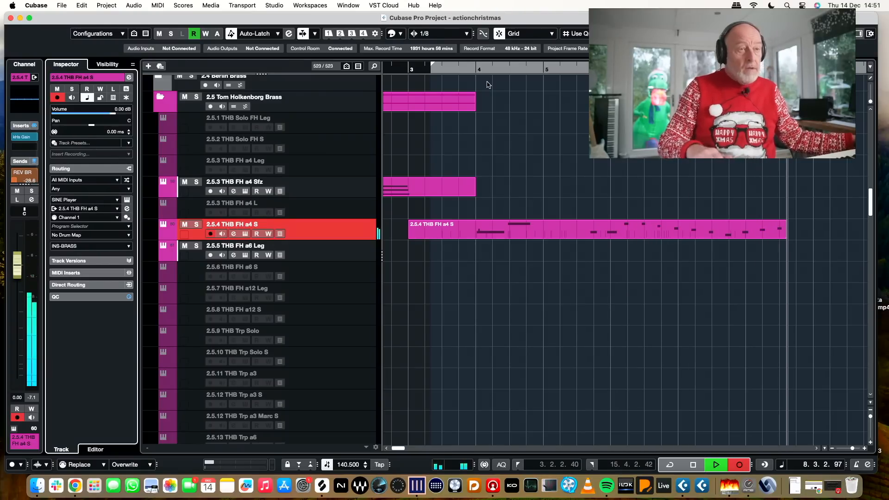
key("space")
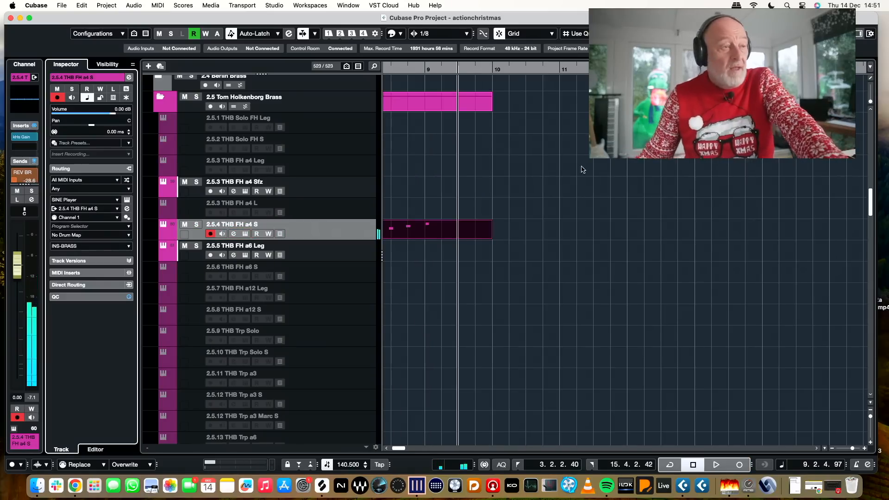
scroll(570, 222, "left", 10)
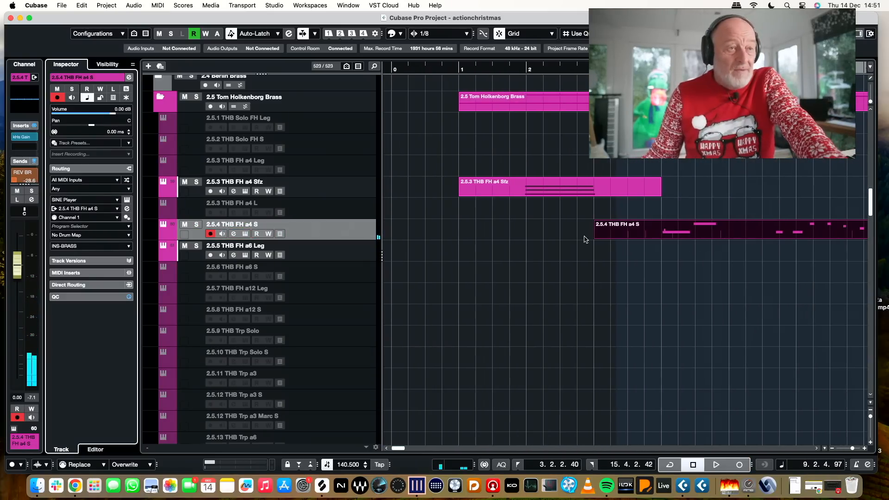
left_click_drag(595, 237, 678, 222)
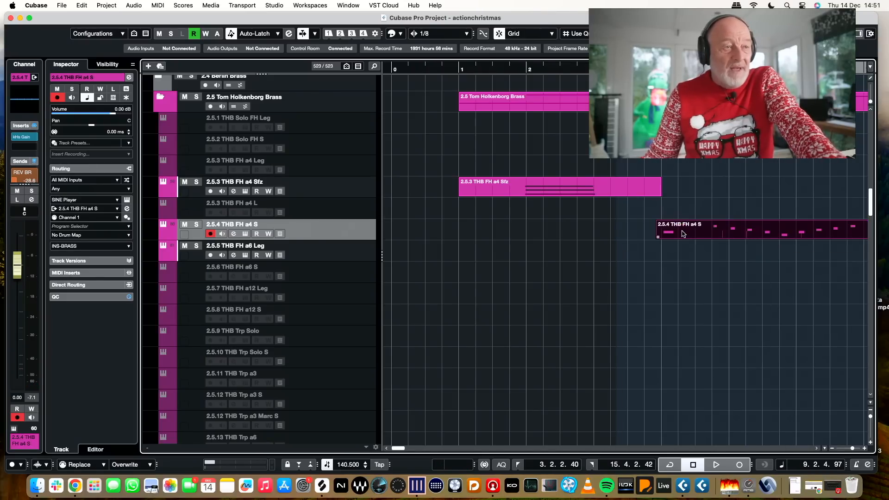
Open the 2.5.4 THB FH a4 S part for note editing and nudge all its notes slightly earlier, enlarging the part
double_click(682, 234)
key("super+a")
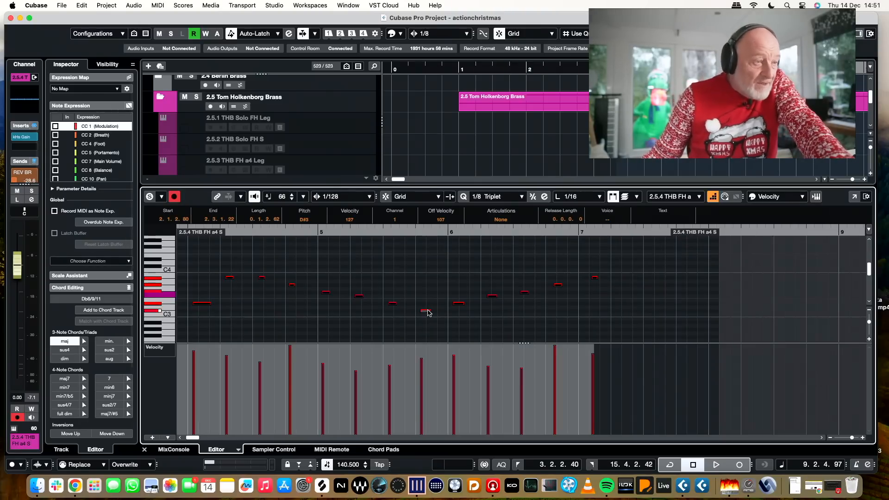
left_click_drag(426, 313, 426, 315)
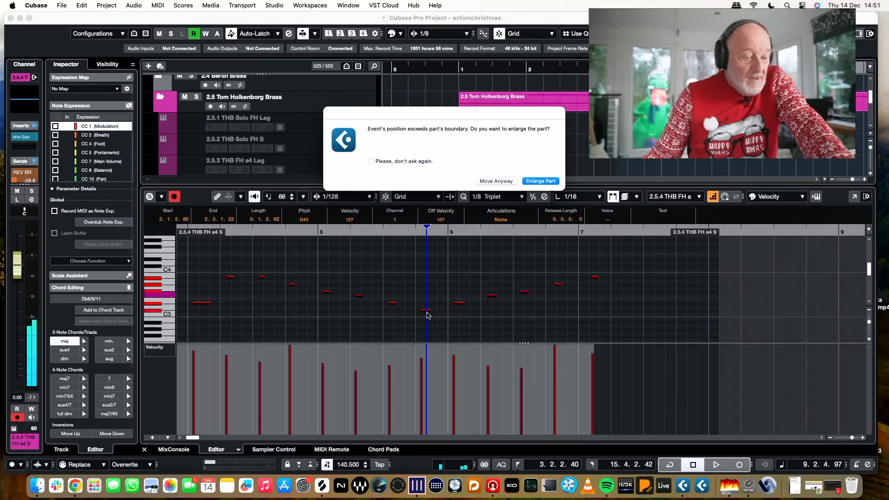
left_click(539, 181)
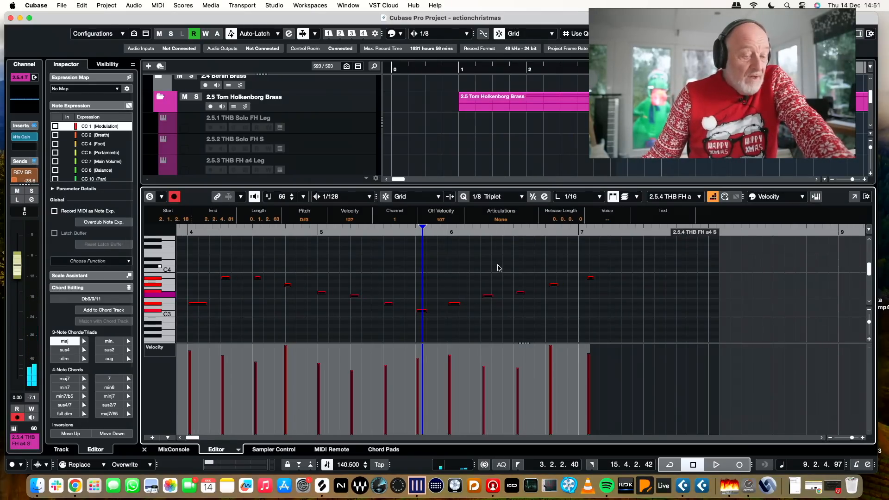
Quantize all notes in the 2.5.4 THB FH a4 S part to 1/4 and play back the corrected timing
left_click(507, 196)
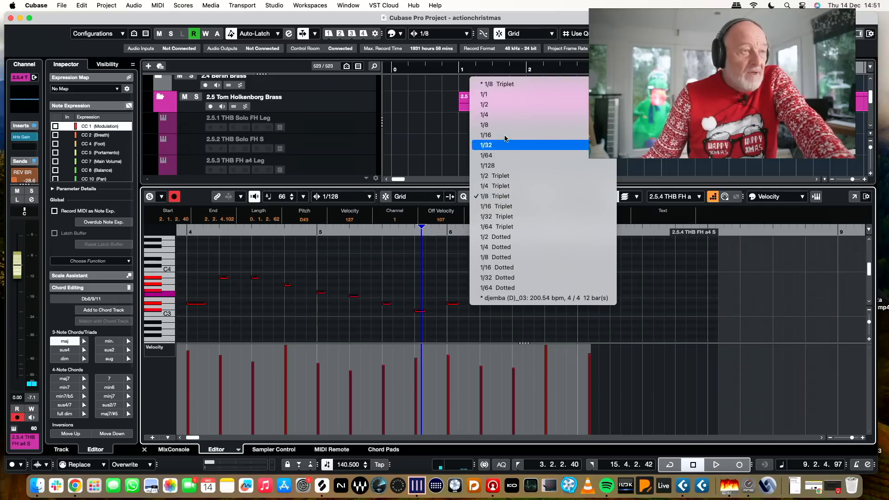
left_click(503, 115)
key("q")
key("space")
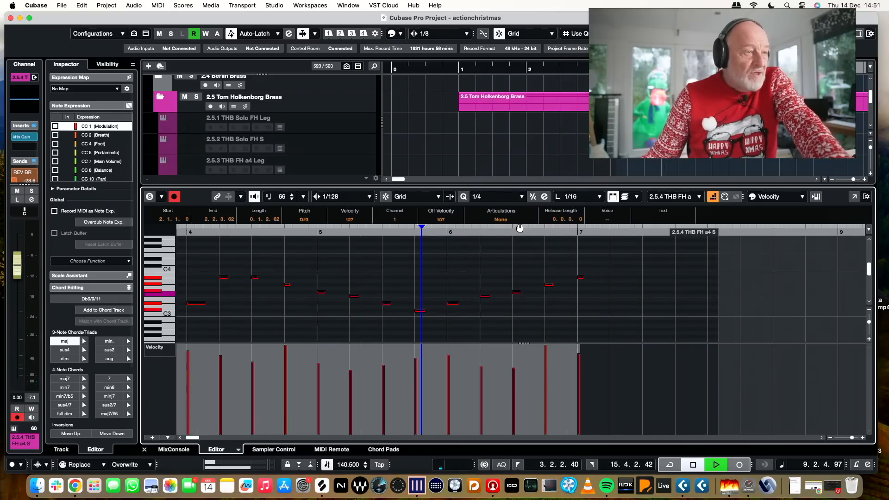
key("space")
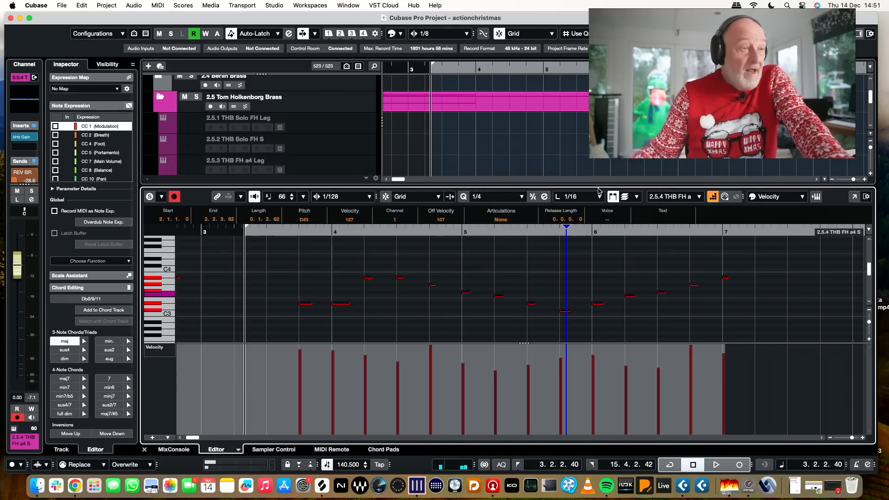
Transpose all notes of the 2.5.4 THB FH a4 S part down one octave during playback and close the note editor
key("space")
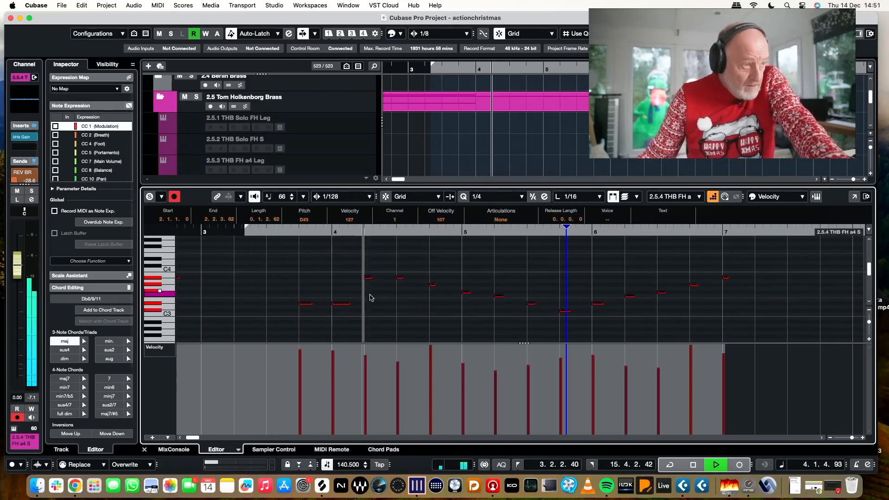
left_click(297, 289)
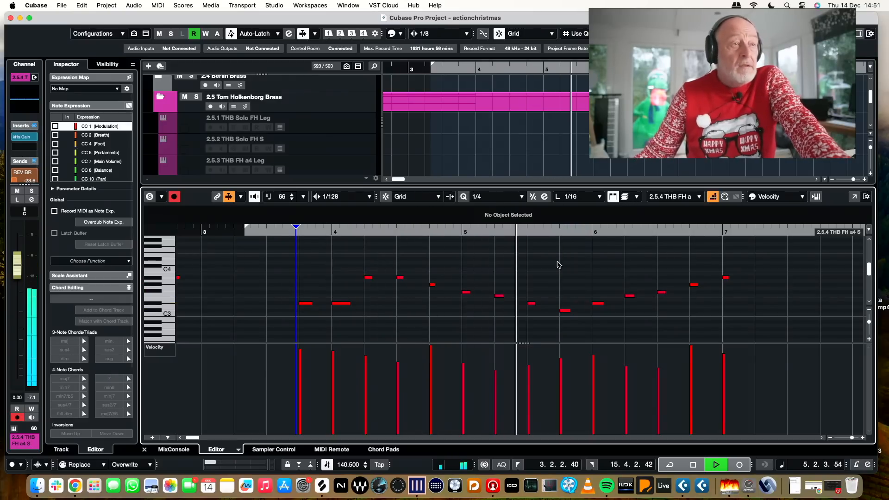
key("super+a")
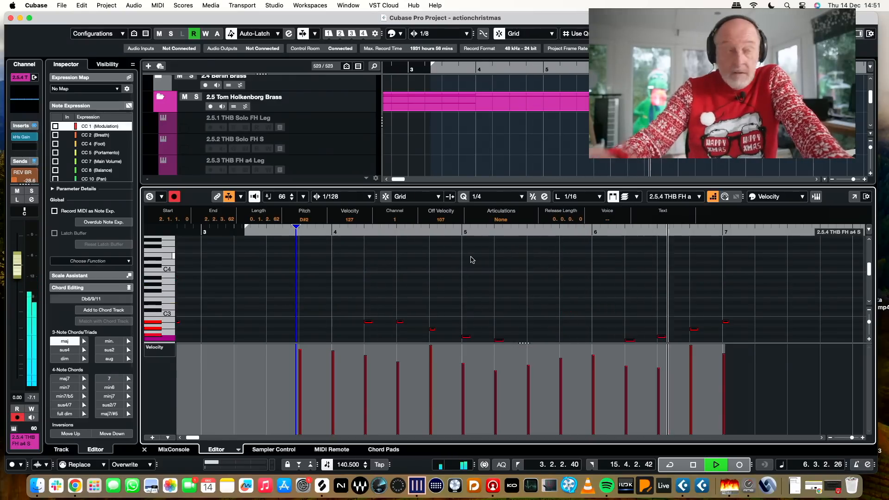
key("shift+Down")
key("space")
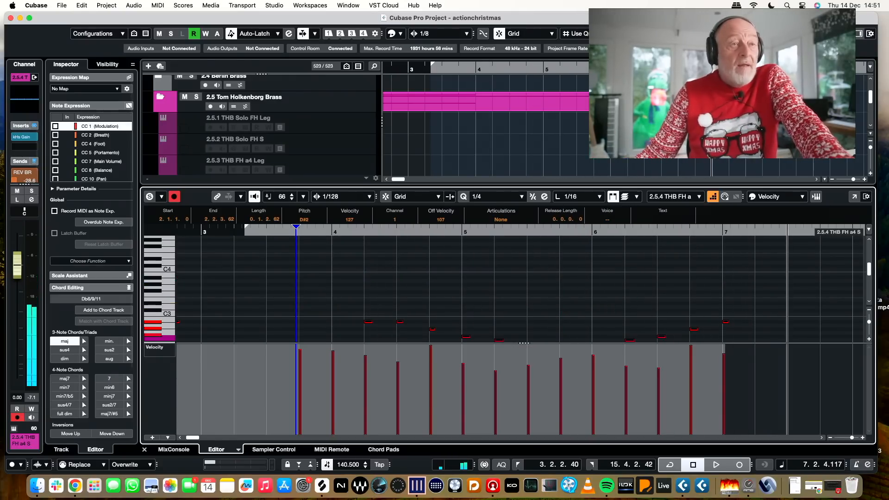
key("Return")
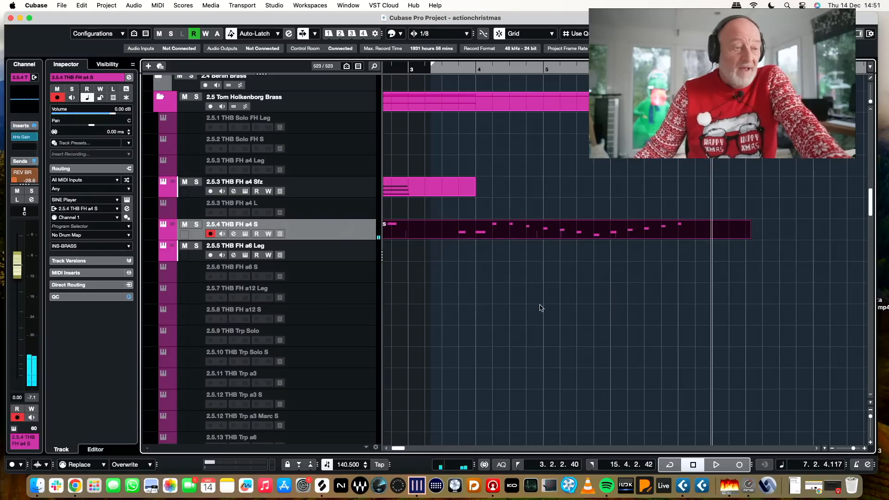
Play back the lowered staccato horn line from beat 2 of bar 3
left_click(493, 485)
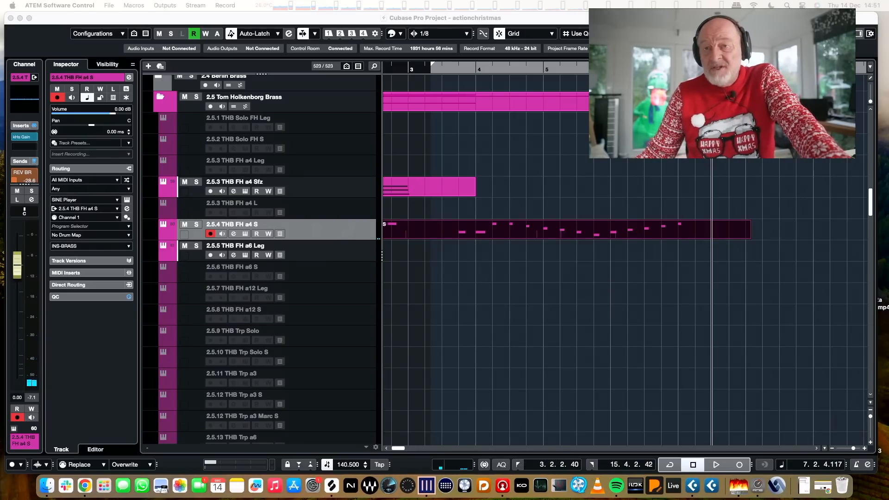
left_click(423, 69)
key("space")
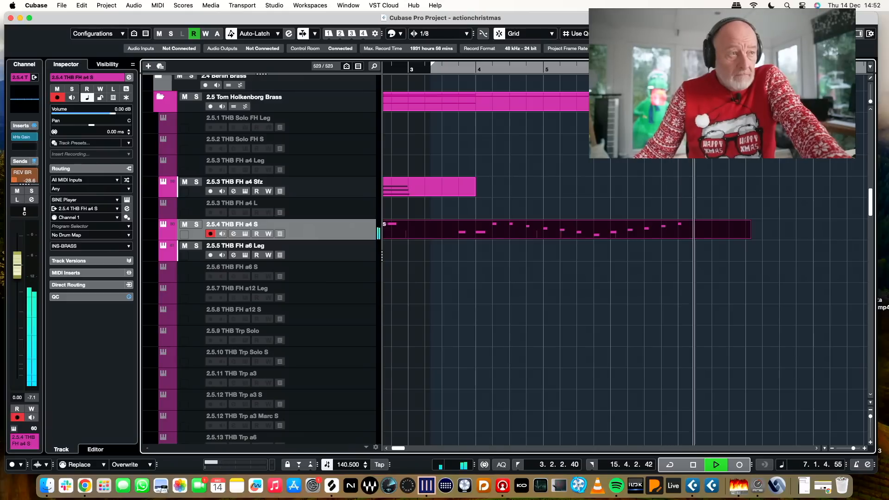
key("space")
left_click_drag(438, 72, 425, 72)
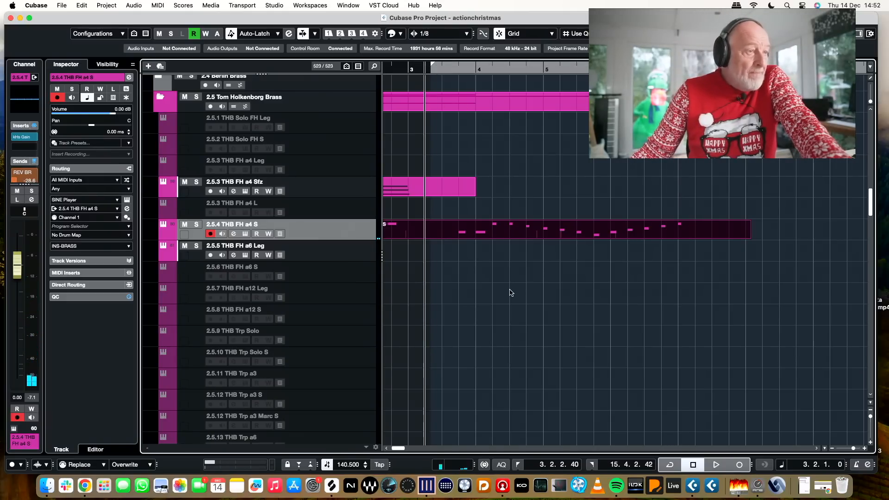
key("space")
scroll(521, 291, "up", 1)
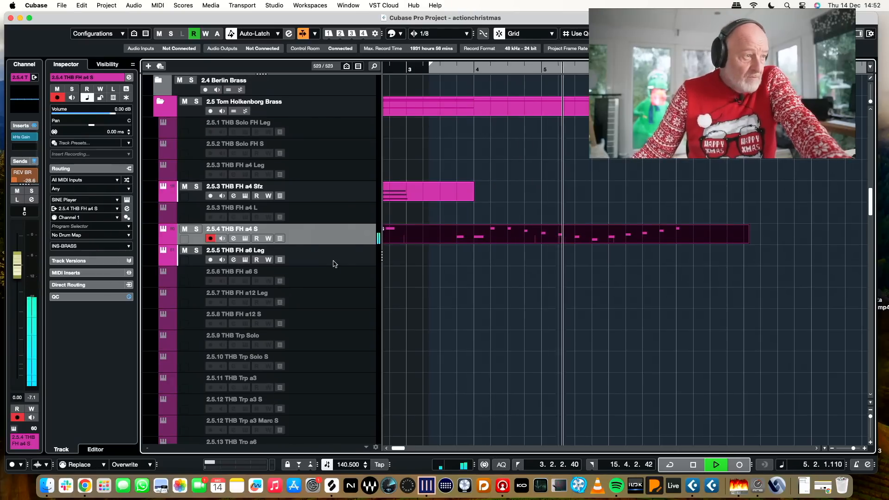
Select the 2.5.5 THB FH a6 Leg track, record a line on it from the left locator, and leave cycle mode off
left_click(348, 257)
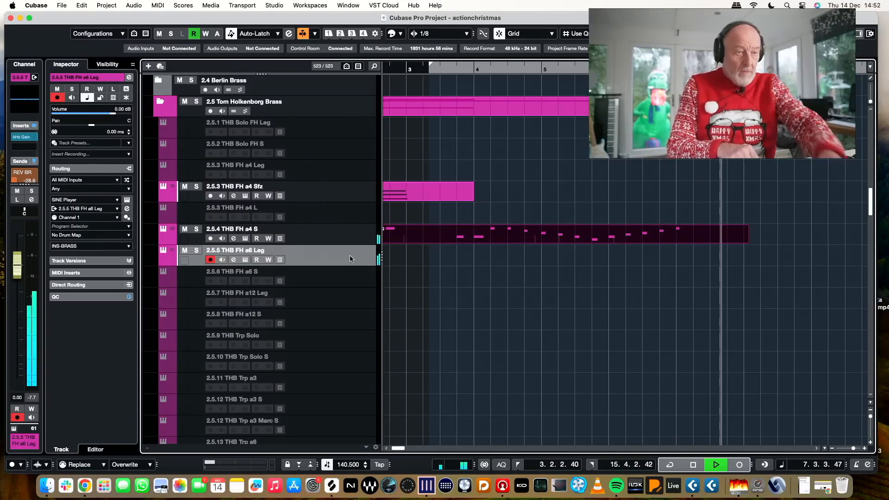
key("space")
scroll(349, 255, "down", 10)
scroll(520, 190, "up", 15)
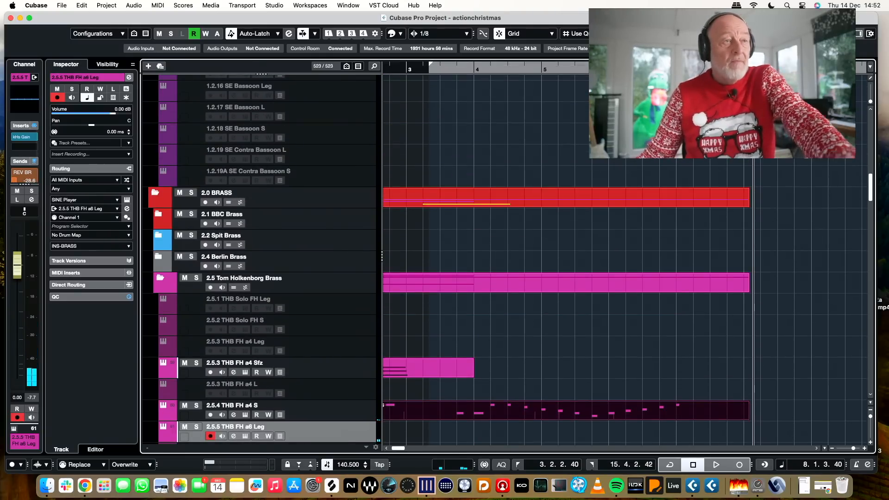
key("KP_Divide")
key("KP_Subtract")
key("KP_Multiply")
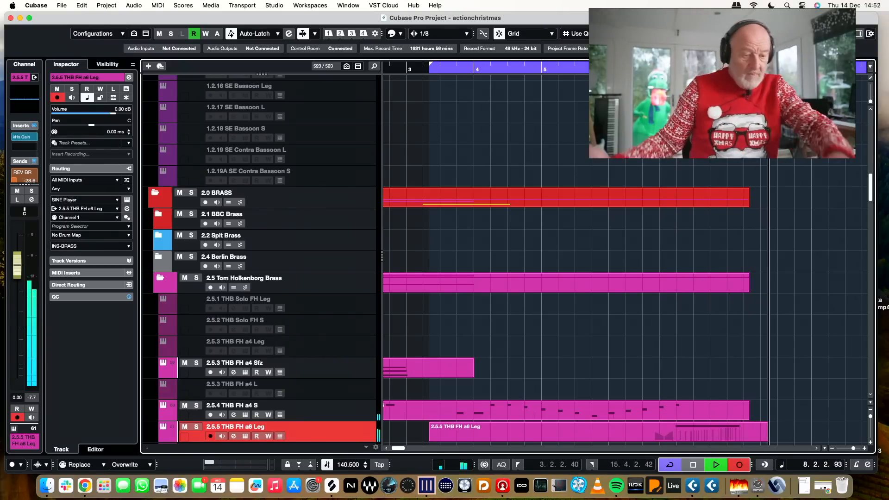
key("space")
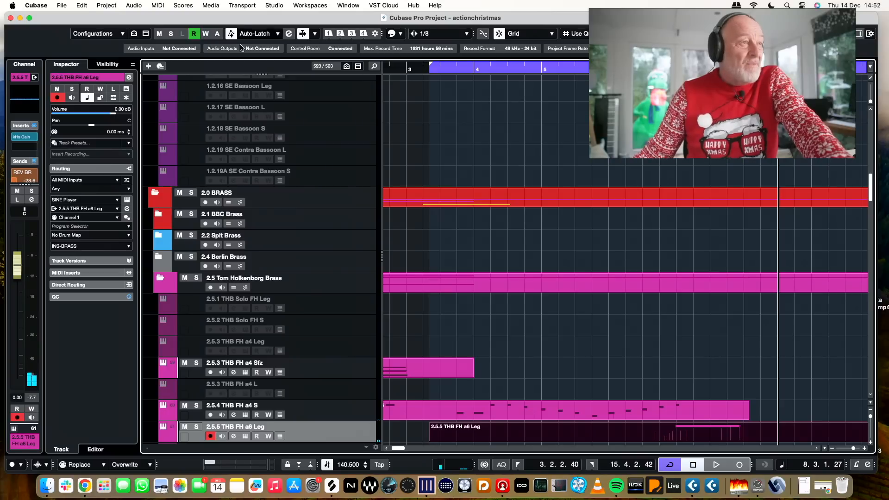
left_click(674, 461)
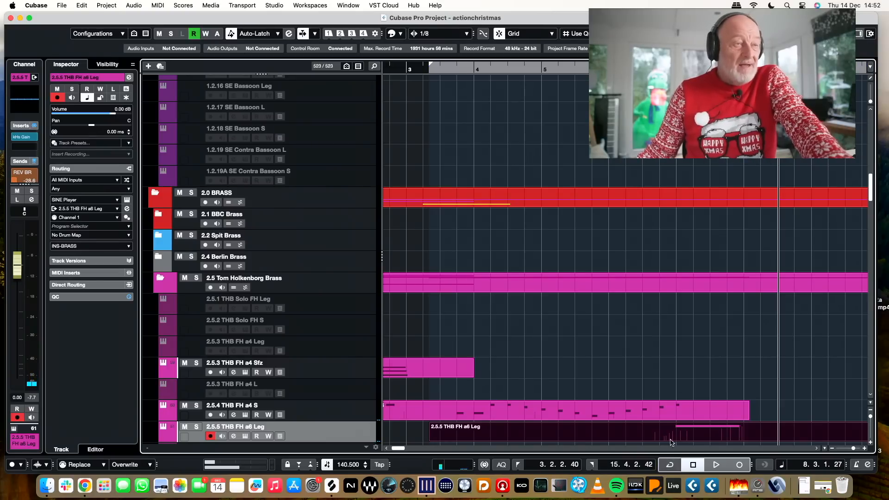
Play the arrangement from bar -1 with the view widened to show all the recorded brass parts
scroll(523, 224, "left", 10)
scroll(524, 223, "down", 1)
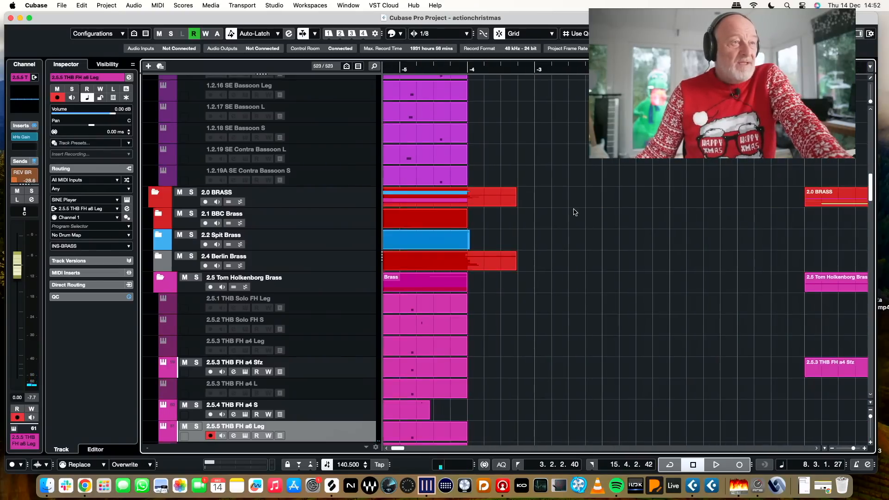
left_click(662, 69)
scroll(662, 185, "right", 10)
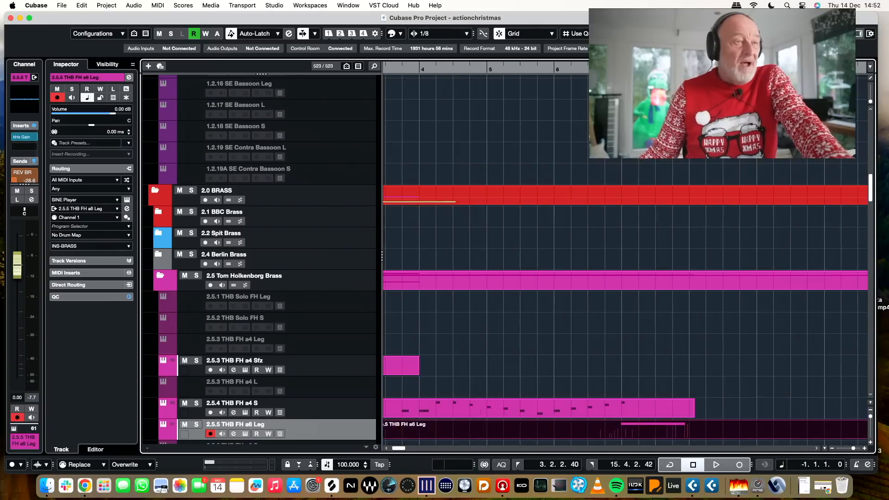
scroll(662, 185, "left", 3)
key("g")
key("g")
key("g")
key("g")
key("g")
key("g")
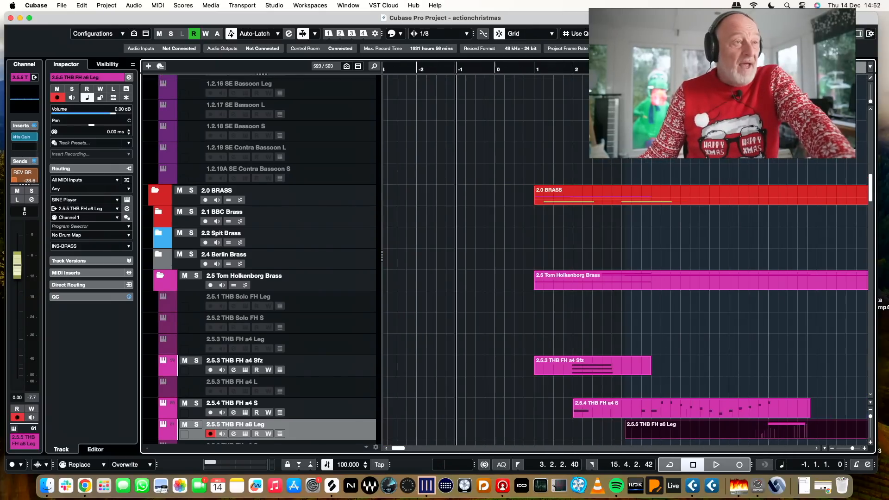
key("space")
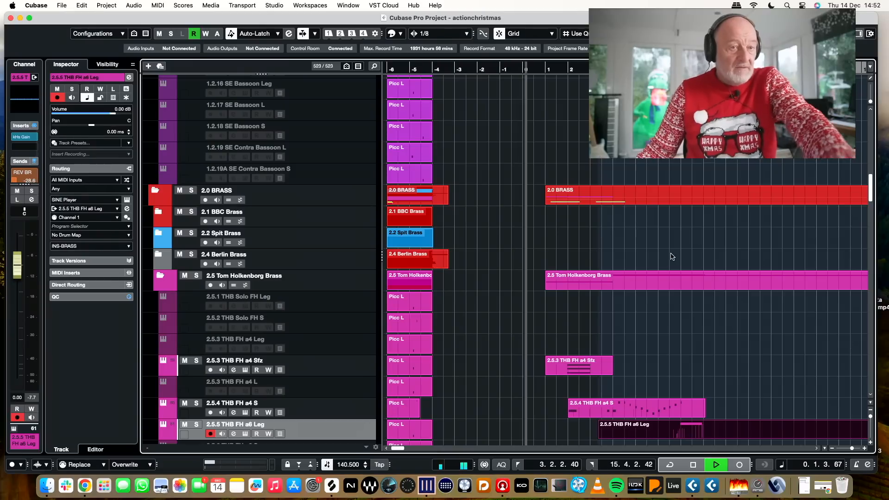
scroll(611, 252, "right", 5)
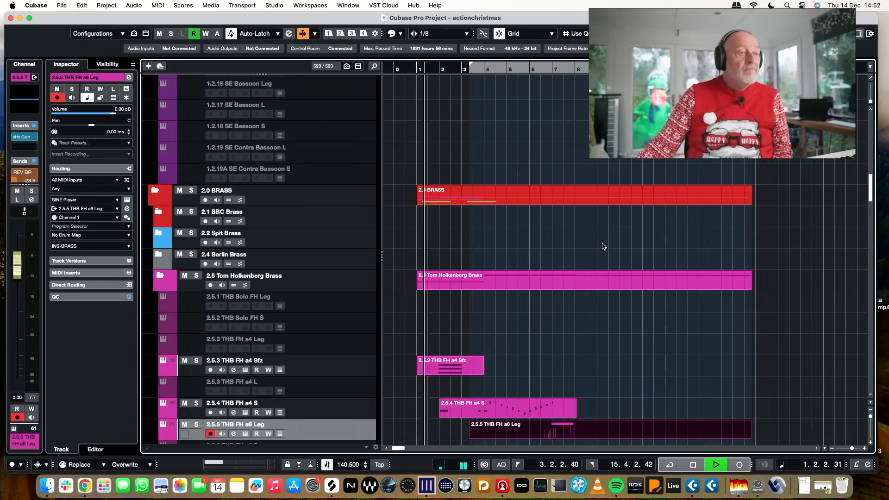
Trim the start of the 2.5.4 THB FH a4 S part to bar 3 and listen through the legato horn entry
scroll(604, 246, "down", 3)
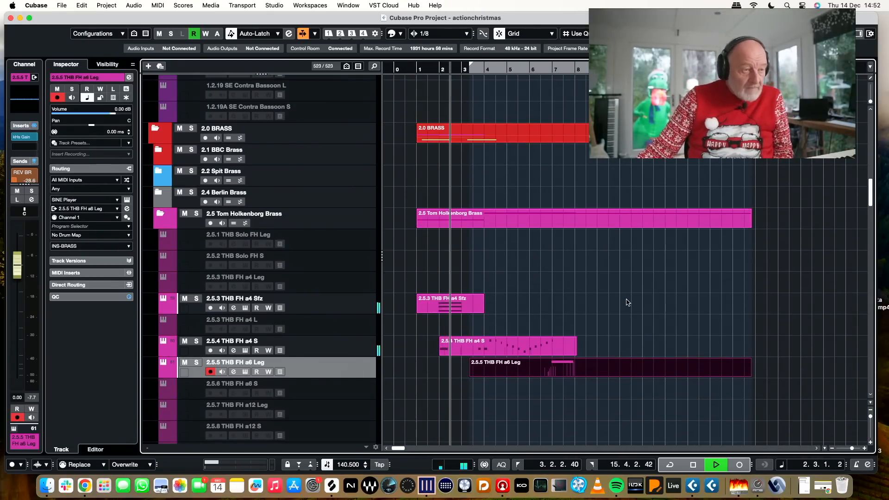
left_click(446, 352)
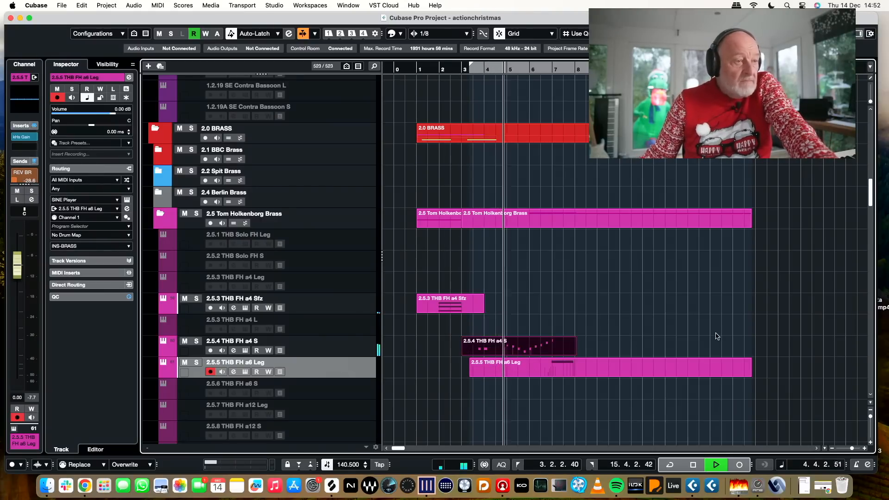
scroll(681, 318, "down", 2)
scroll(684, 319, "down", 3)
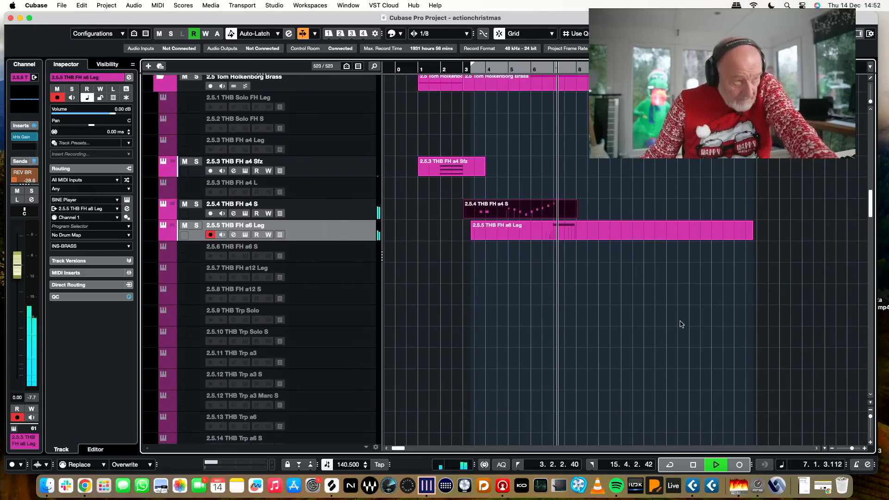
key("space")
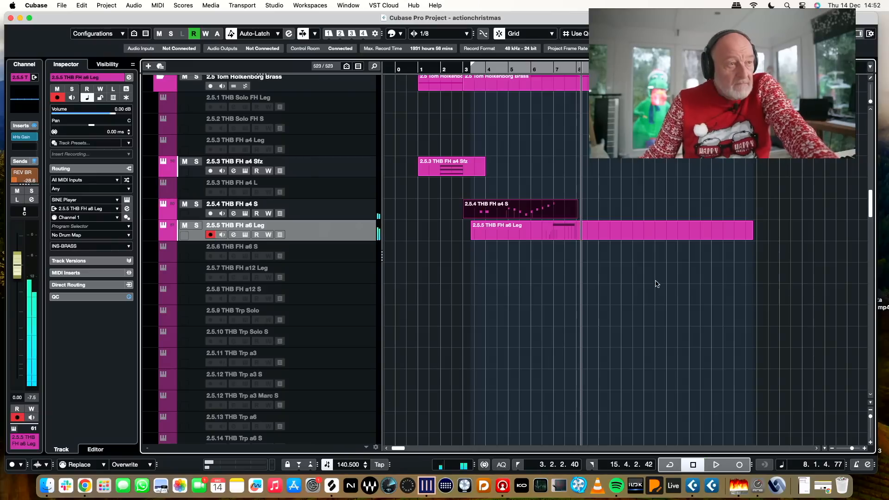
Play the brass passage from beat 3 of bar 3 and again from beat 2 with a closer view
left_click(474, 69)
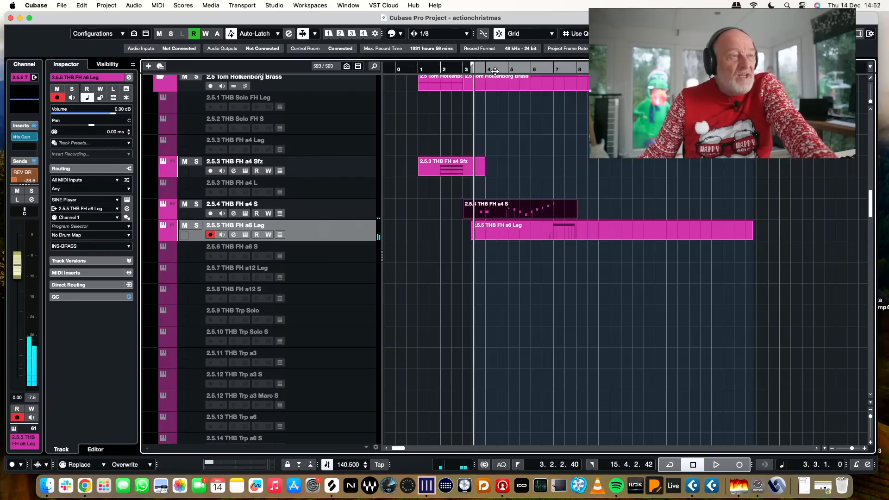
key("space")
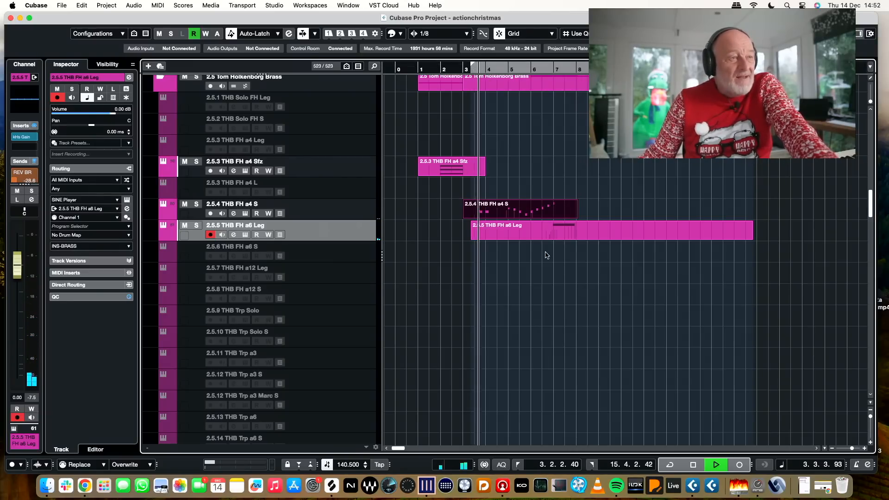
scroll(551, 259, "up", 4)
scroll(553, 261, "up", 10)
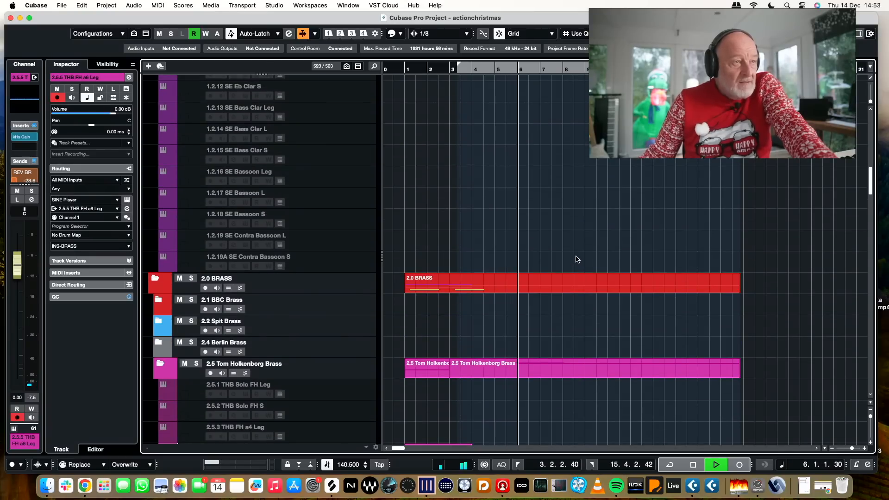
key("space")
left_click(456, 71)
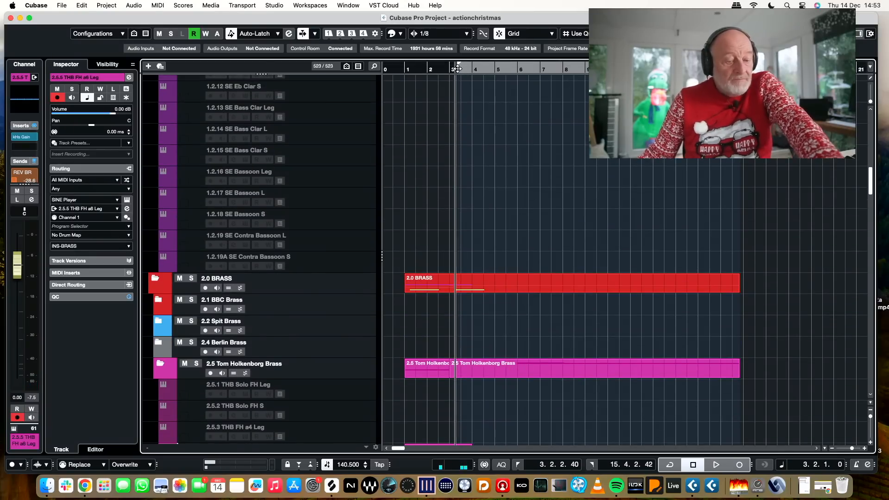
key("h")
key("h")
key("h")
key("h")
key("space")
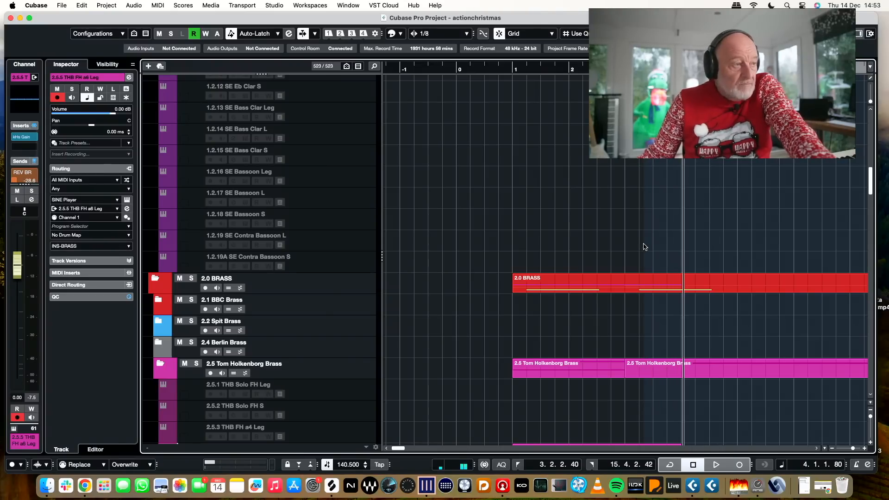
scroll(646, 243, "down", 8)
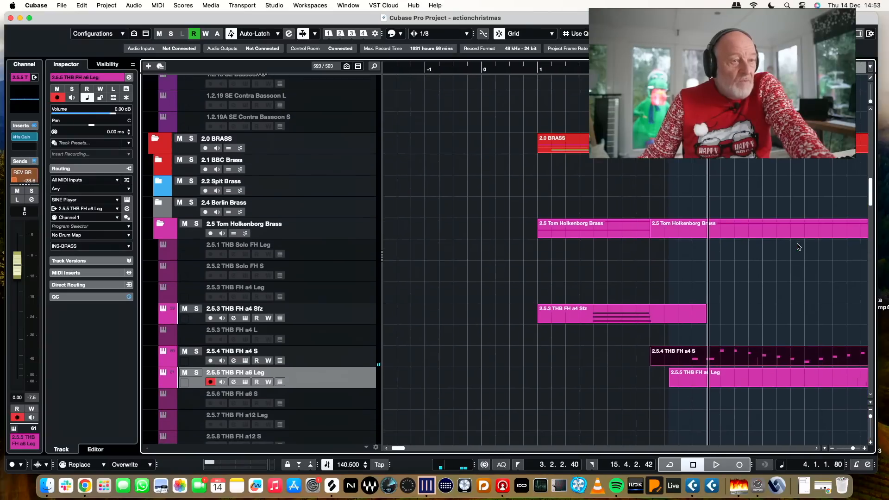
Enable the inactive 8.7.6 Duality Vla S track in the 8.7 VSL Duality folder and make it the selected track
scroll(780, 243, "up", 1)
scroll(725, 273, "down", 10)
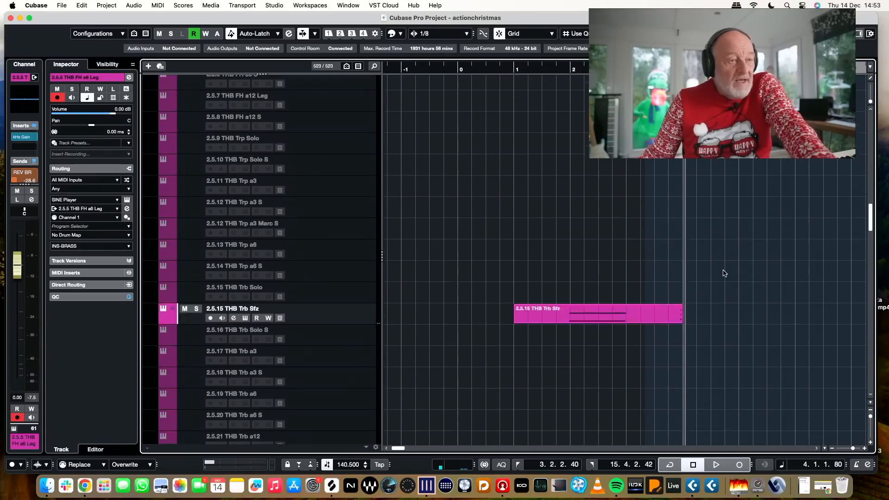
scroll(705, 276, "down", 8)
scroll(645, 263, "down", 15)
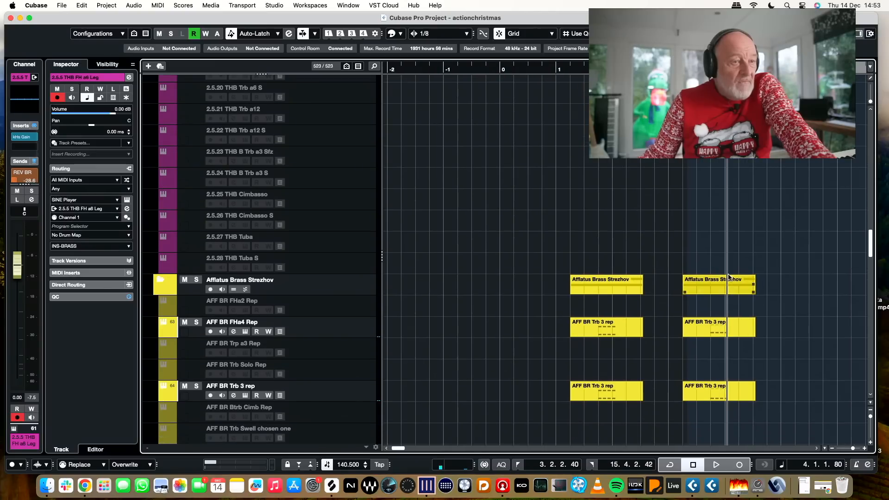
scroll(715, 274, "down", 10)
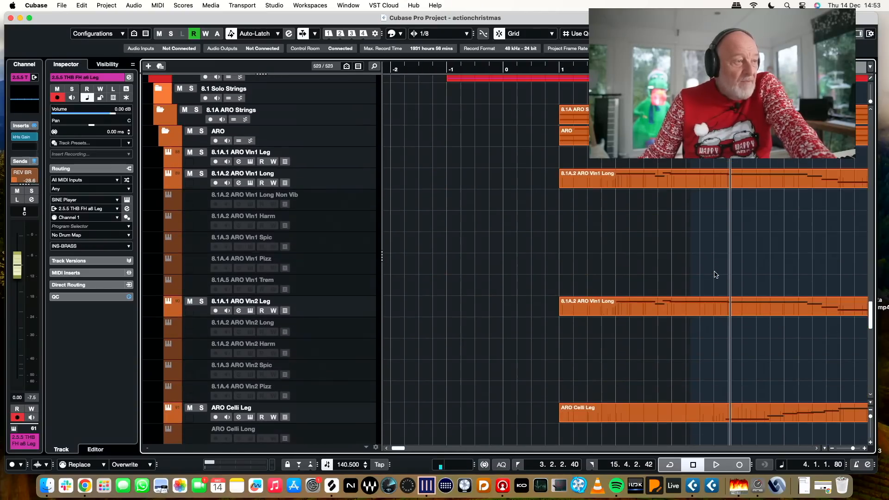
scroll(715, 274, "down", 15)
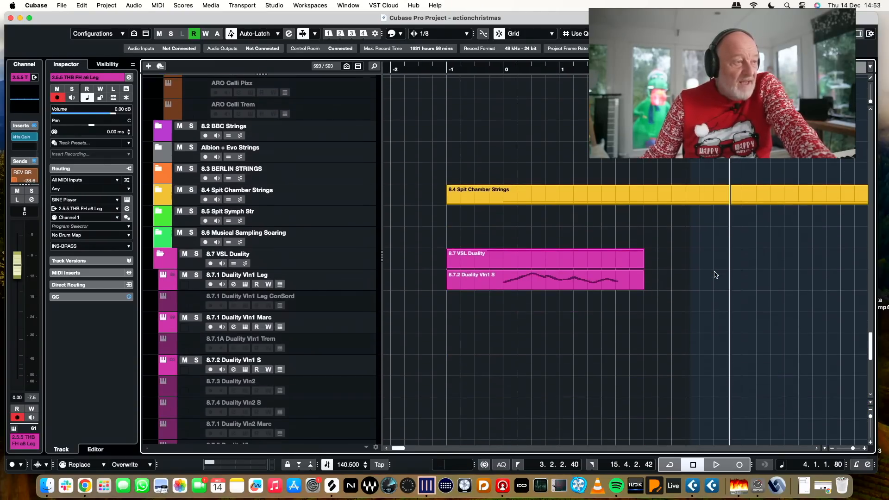
scroll(716, 274, "down", 6)
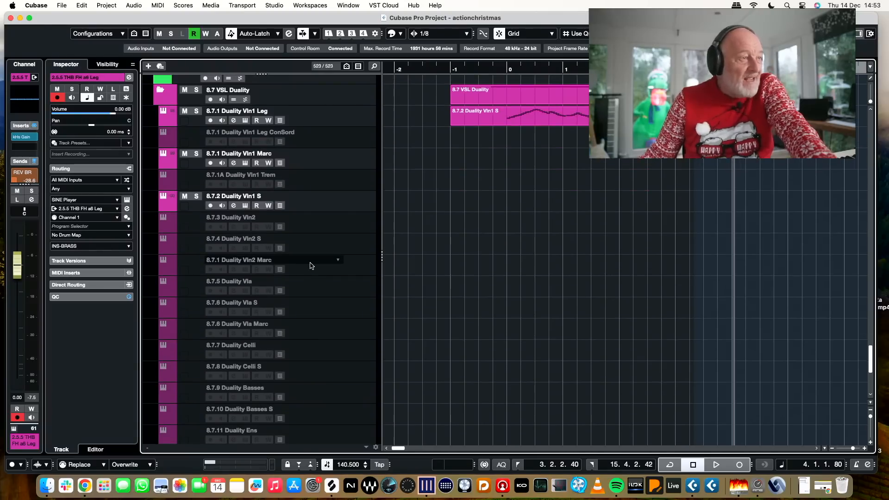
scroll(327, 265, "down", 1)
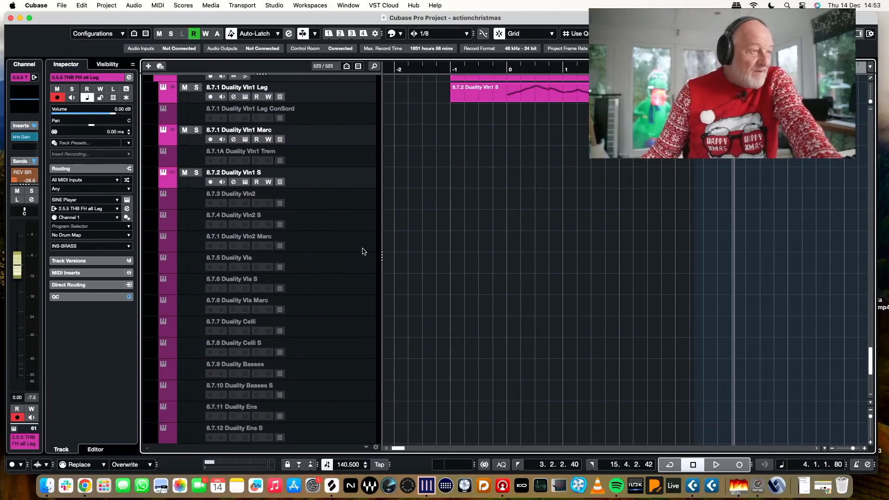
left_click(356, 283)
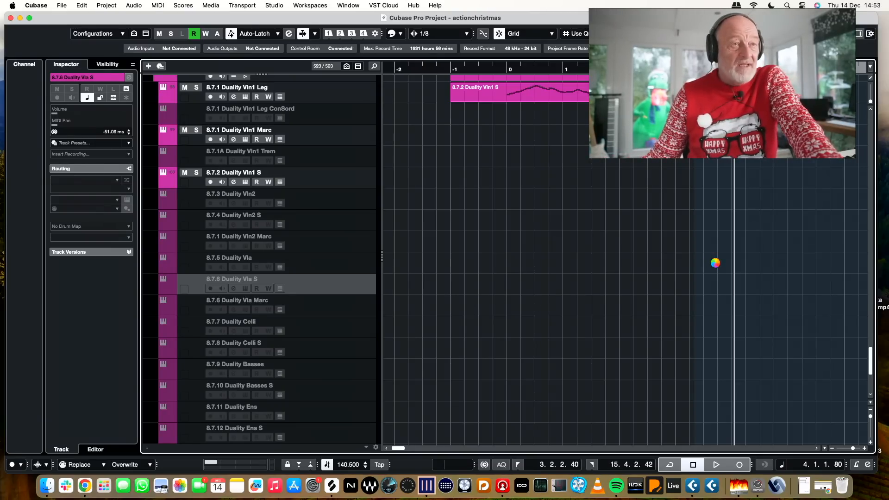
Draw an empty part on the Duality Vla S track from beat 3 of bar 2 to about bar 10, and play from beat 2 of bar 3
scroll(732, 284, "left", 1)
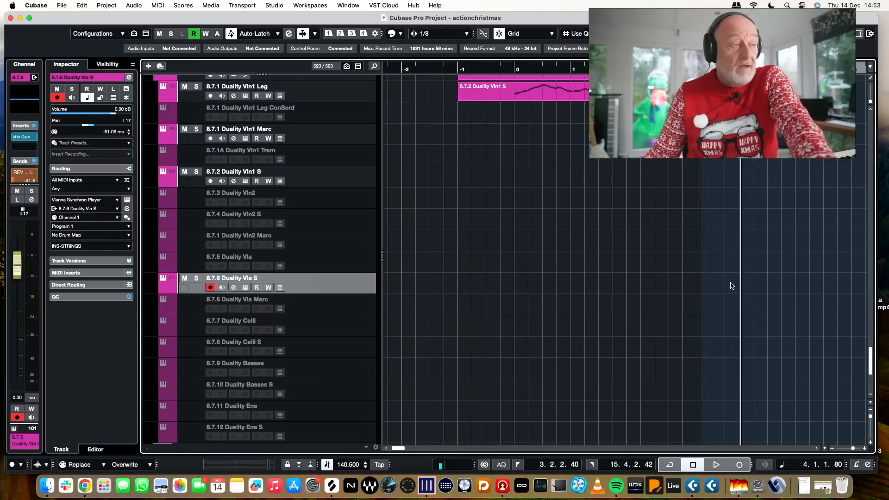
mouse_move(655, 283)
left_mouse_down()
mouse_move(870, 284)
mouse_move(805, 284)
left_mouse_up()
left_click(411, 72)
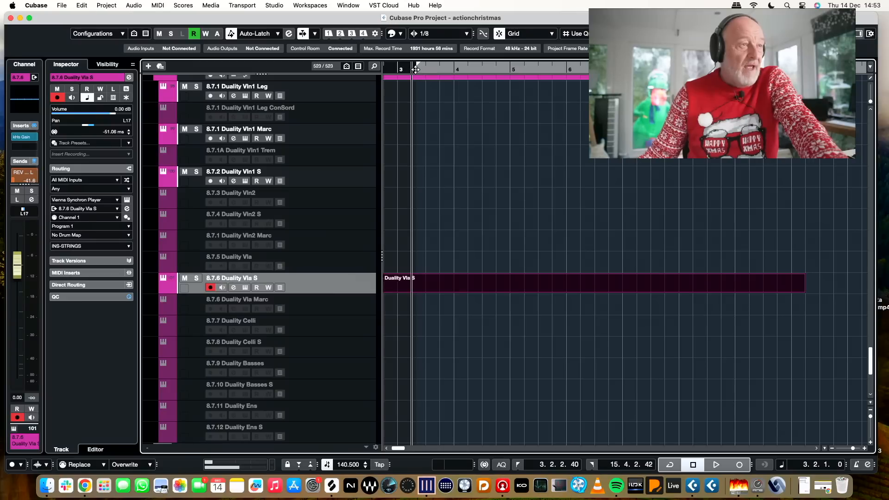
key("space")
scroll(478, 118, "down", 1)
scroll(479, 116, "down", 1)
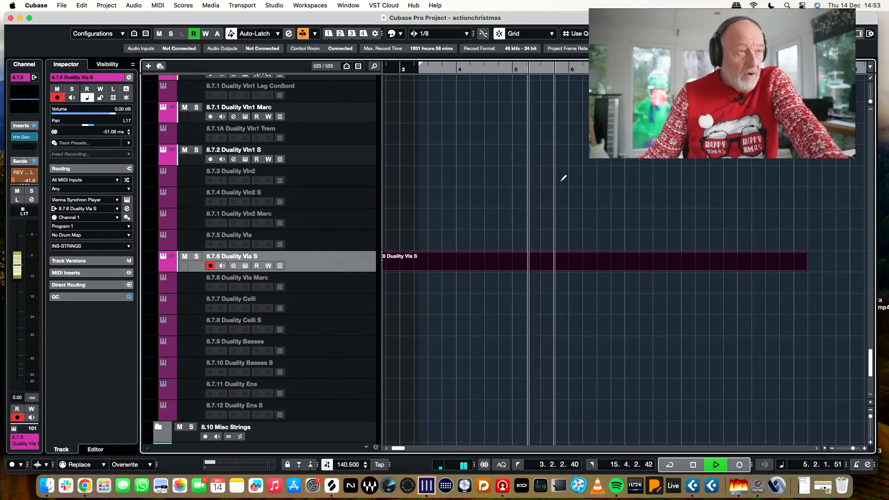
scroll(579, 175, "up", 1)
scroll(648, 199, "left", 1)
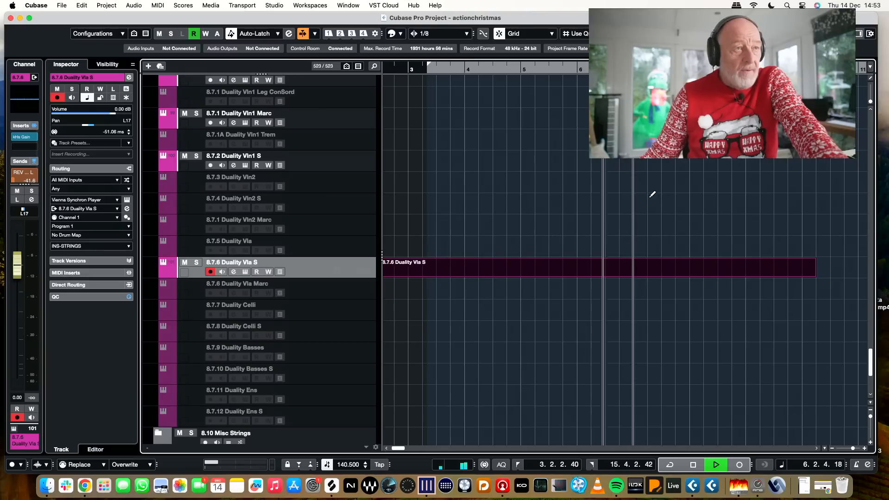
key("space")
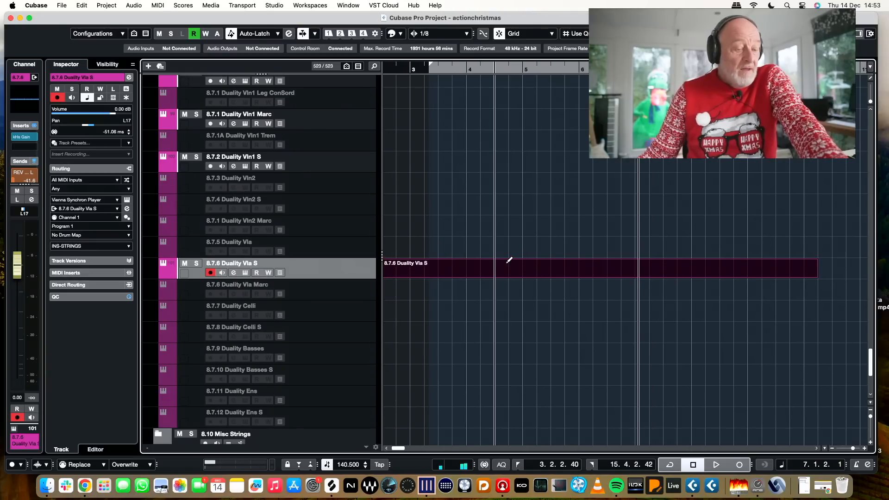
Open the viola part for note editing, set quantize to 1/16 Triplet, and step-enter rising and falling runs from bar 4 through beat 1 of bar 6
left_click(449, 269)
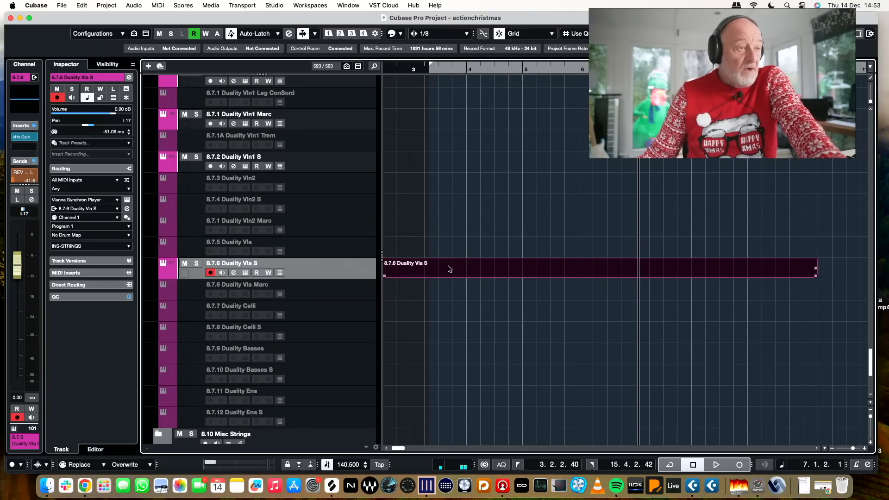
double_click(475, 269)
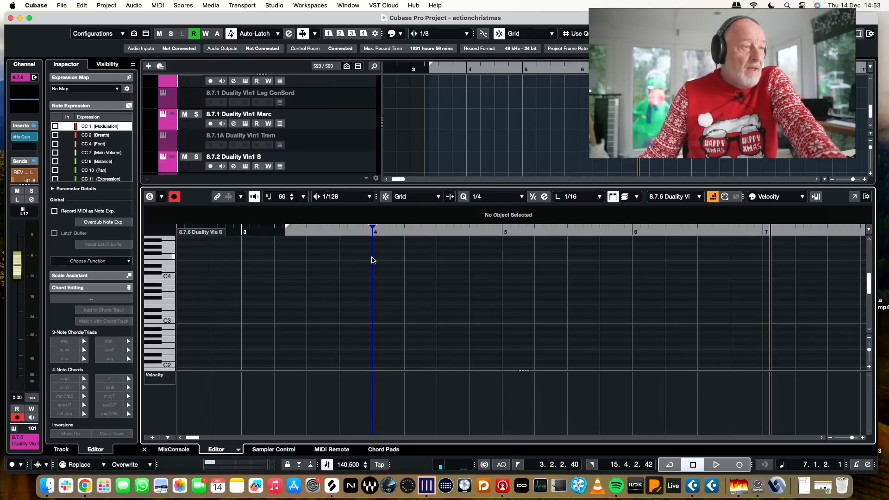
left_click(486, 196)
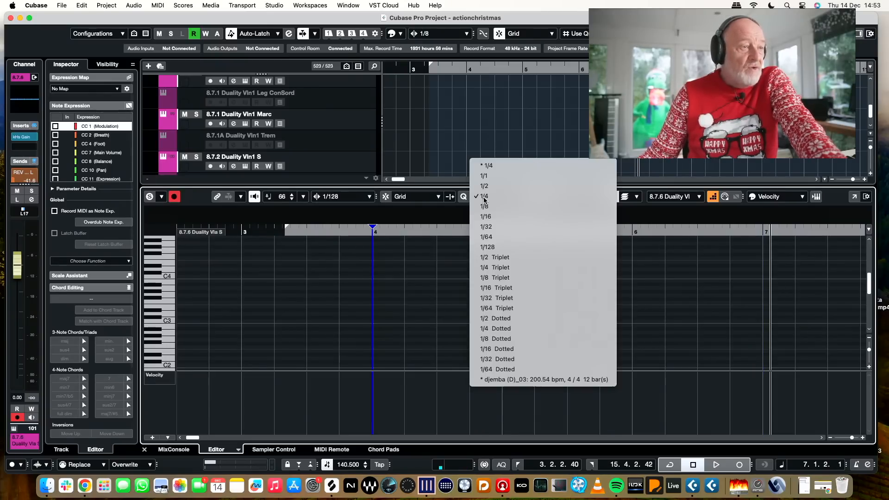
left_click(495, 288)
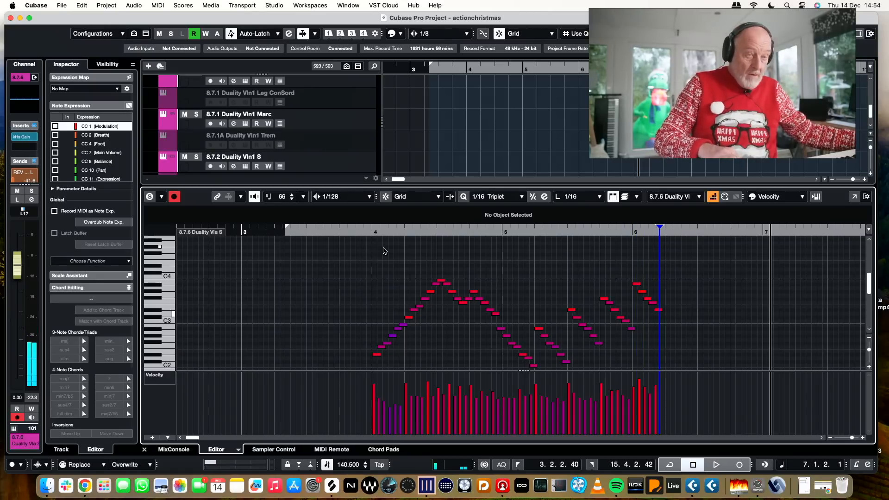
Play the viola runs from just before bar 4 and close the note editor
left_click(361, 230)
key("space")
scroll(414, 279, "left", 1)
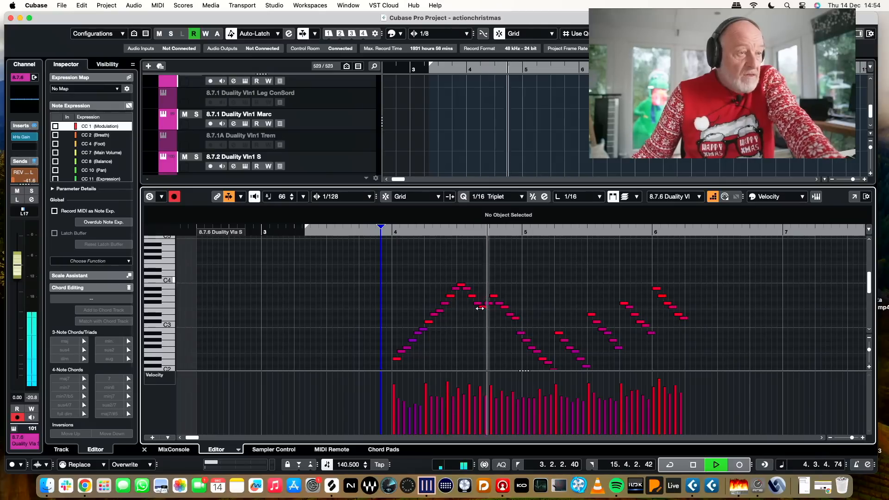
scroll(550, 313, "left", 1)
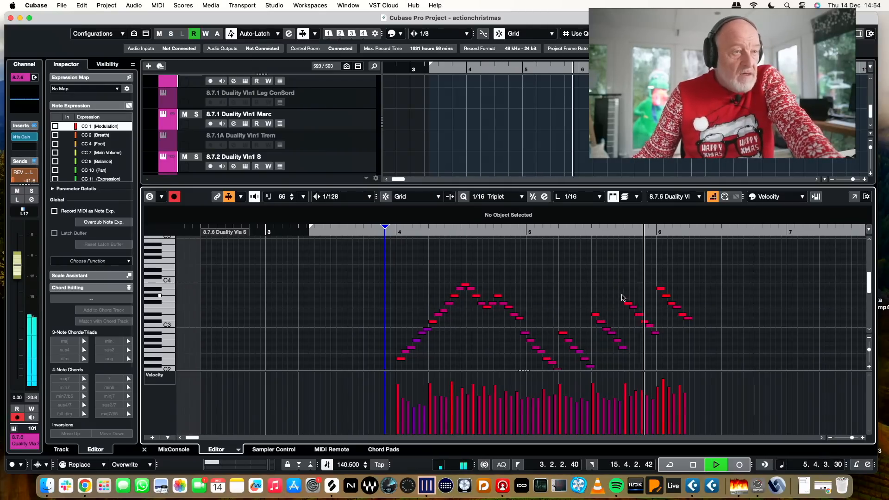
key("space")
key("Return")
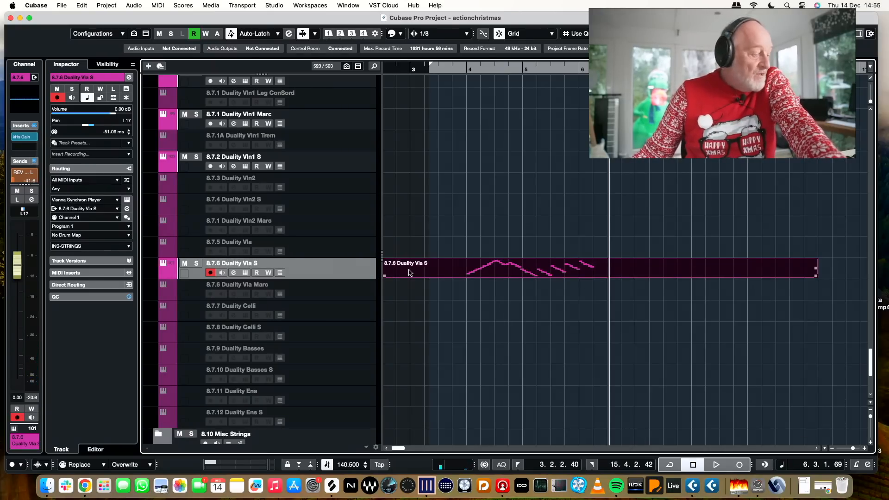
Copy the viola part onto the 8.7.2 Duality Vln1 S track, aligned with the original, checking it with playback from bar 3
left_click_drag(408, 272, 406, 165)
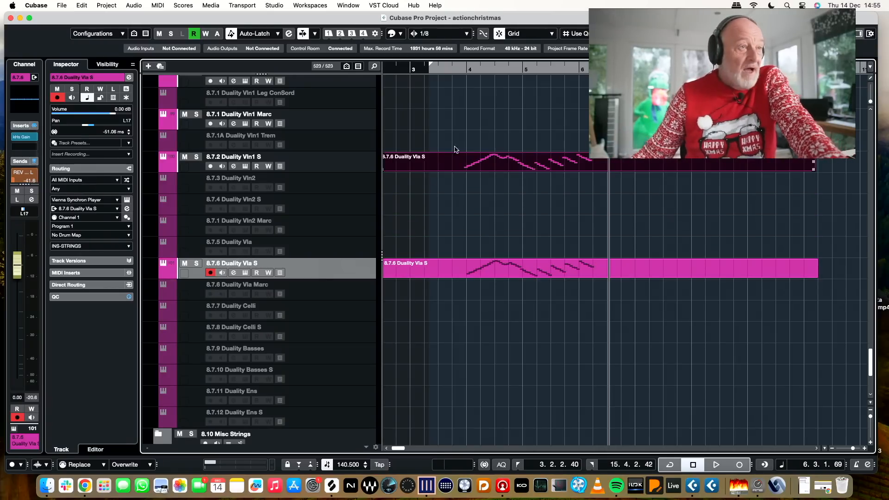
left_click(430, 68)
key("space")
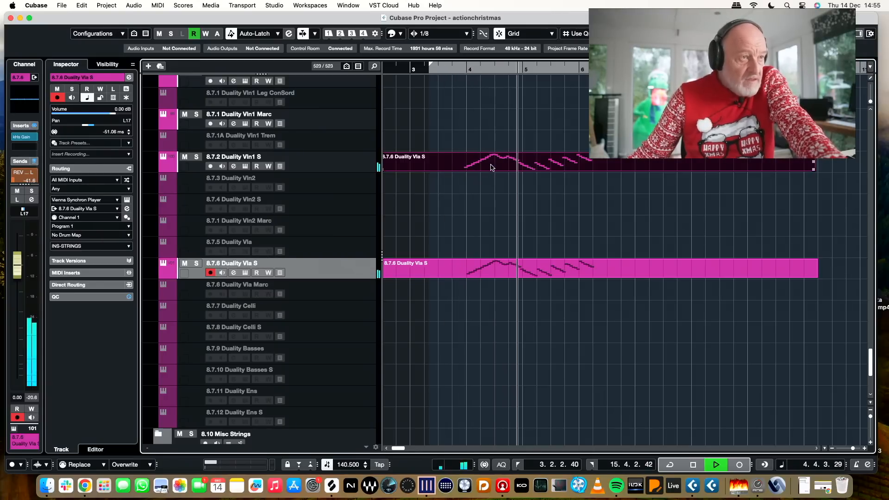
left_click_drag(479, 167, 477, 167)
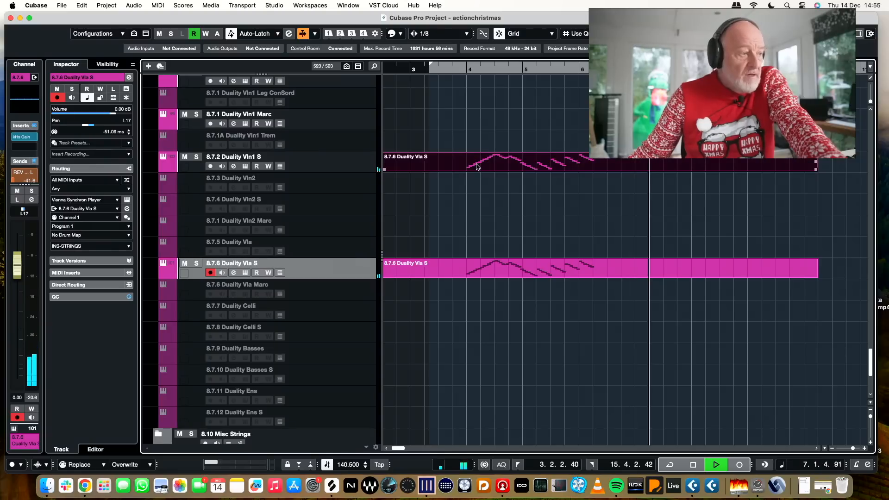
key("space")
Play both string parts from bar 3 and shift the violin copy two bars later so its run starts at bar 6
left_click(430, 67)
key("space")
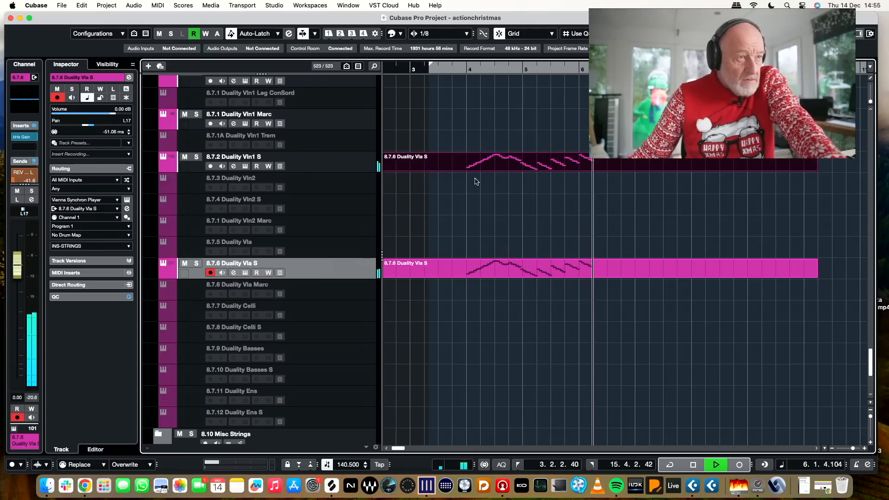
key("space")
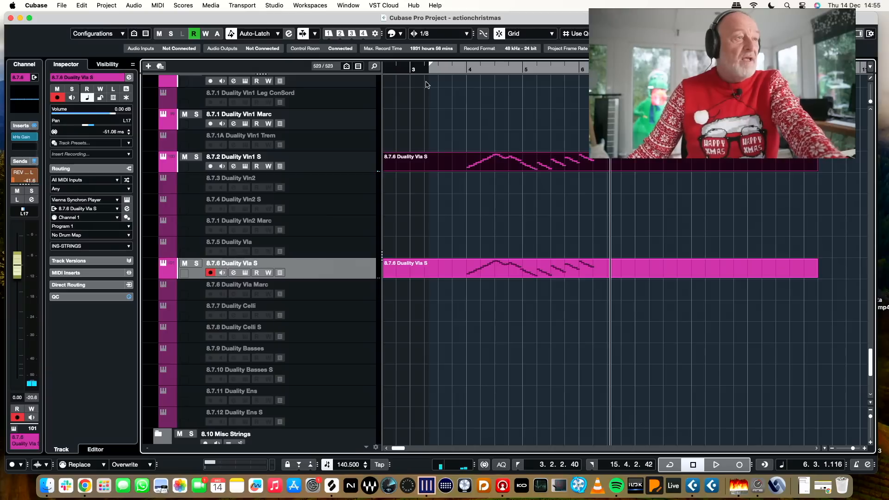
left_click_drag(470, 164, 581, 170)
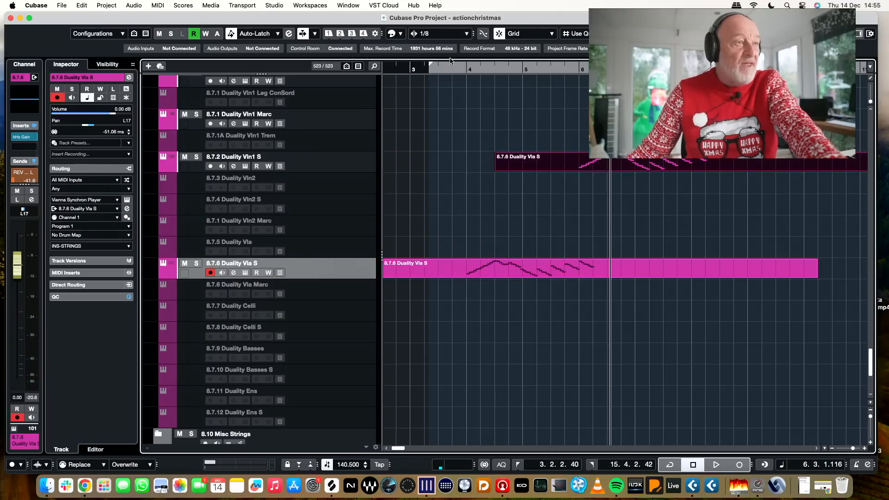
Solo the 8.7 VSL Duality folder and listen to the staggered violin and viola runs on their own
scroll(226, 127, "up", 5)
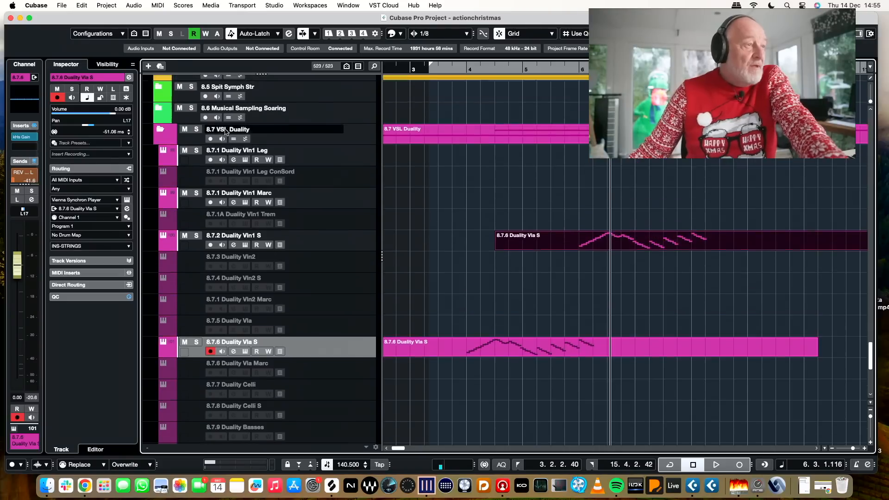
left_click(196, 167)
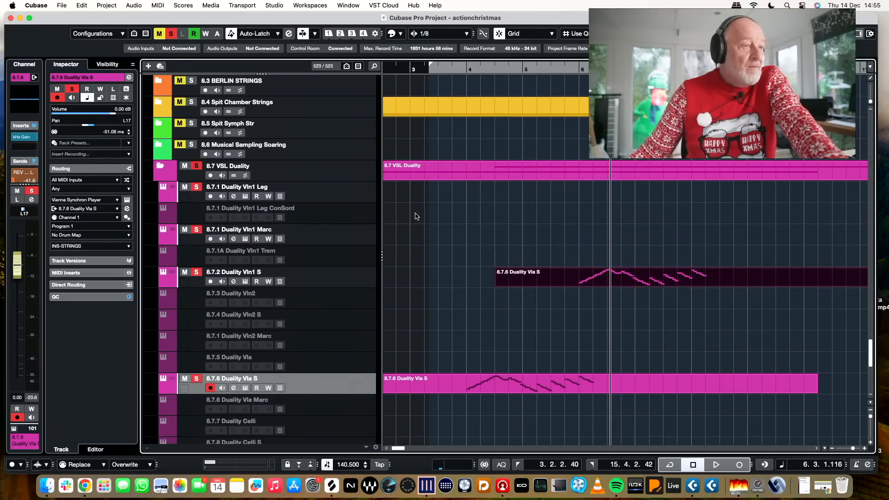
key("space")
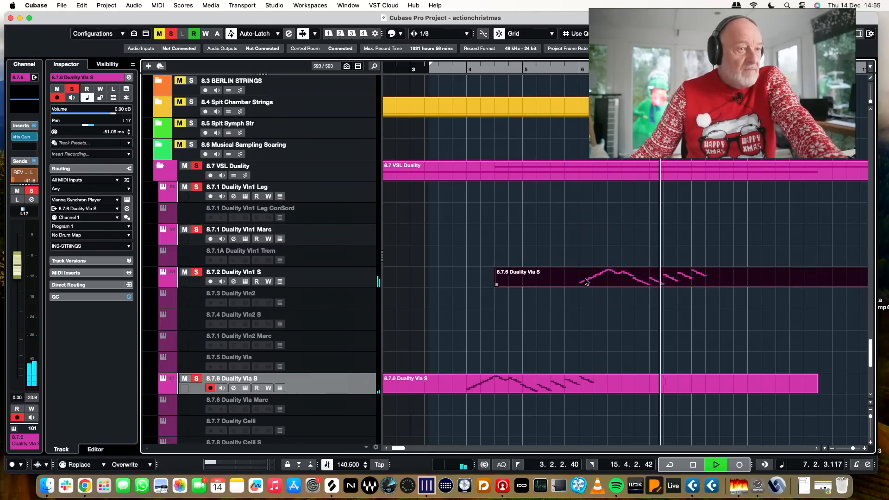
key("space")
Move the violin copy one beat earlier to start at beat 2 of bar 4, and play the soloed strings from bar 4
left_click_drag(584, 280, 573, 281)
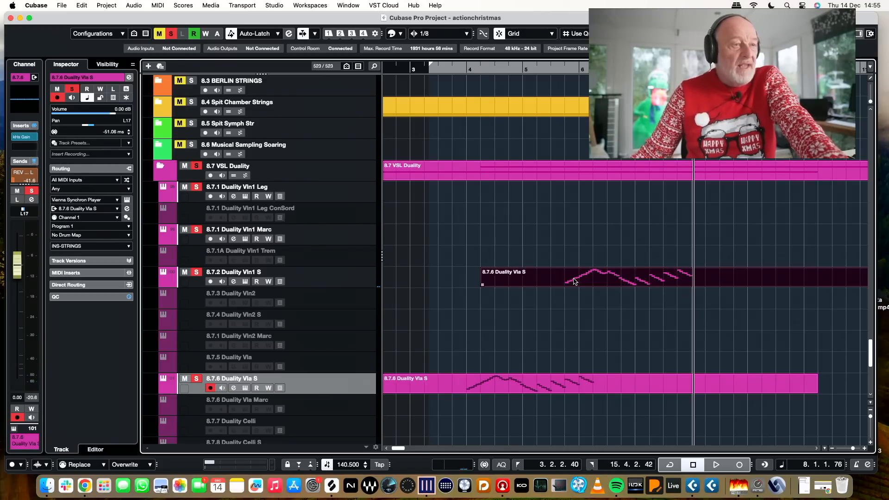
left_click(466, 68)
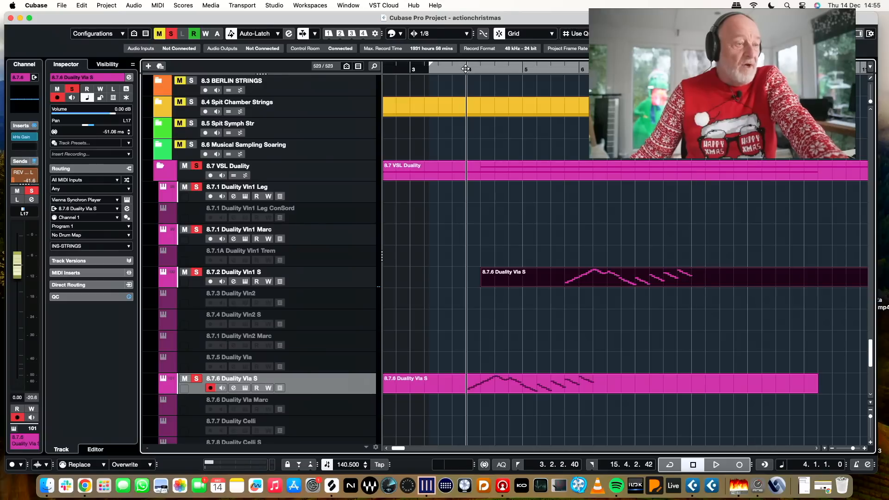
key("space")
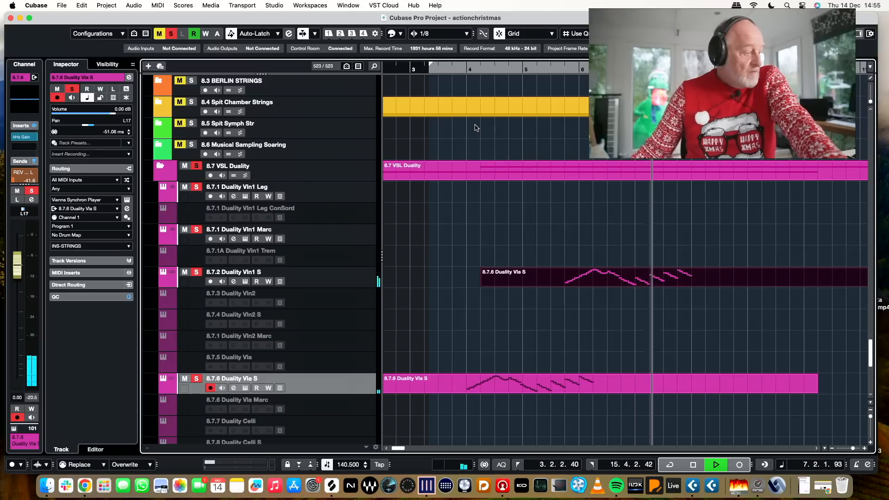
key("space")
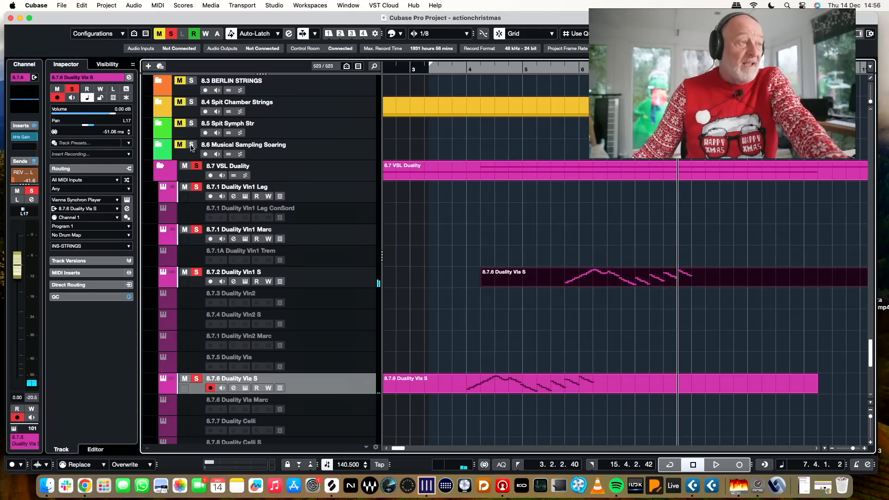
Unsolo the 8.7 VSL Duality folder and play the string runs with the full orchestration from bar 3
left_click(198, 166)
left_click(422, 69)
key("space")
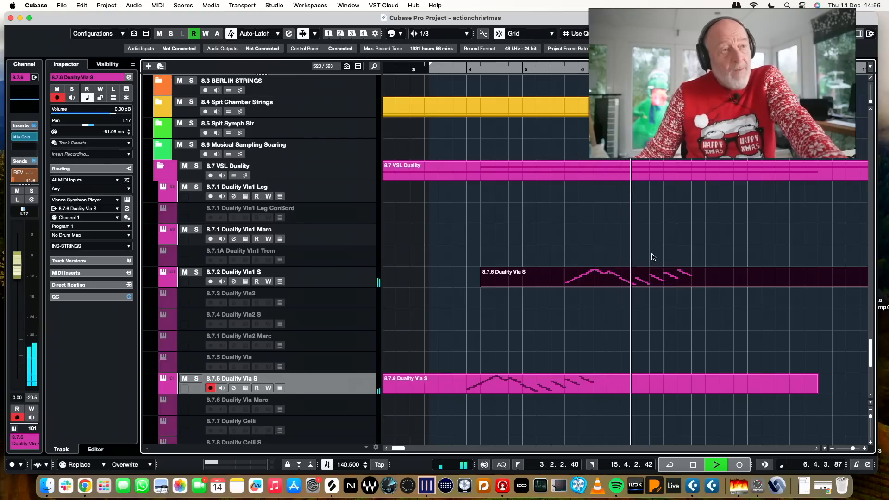
key("space")
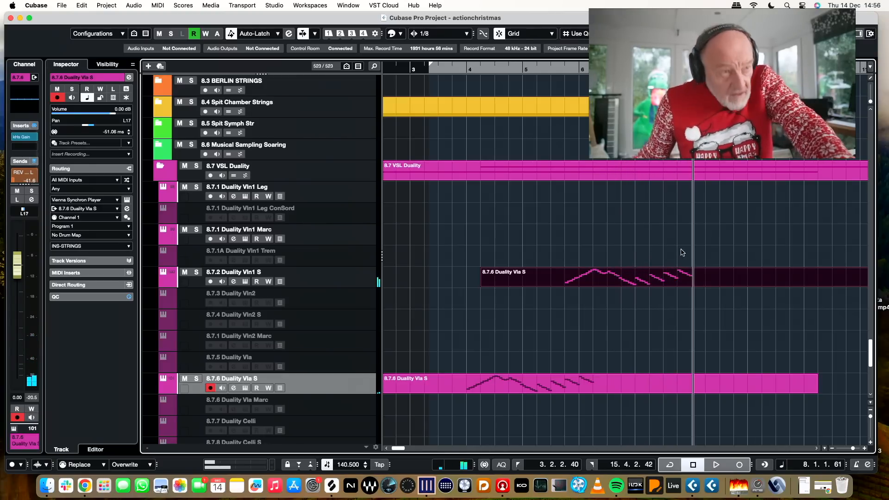
Play the whole arrangement from bar -1 through the end of the violin run
scroll(509, 221, "left", 10)
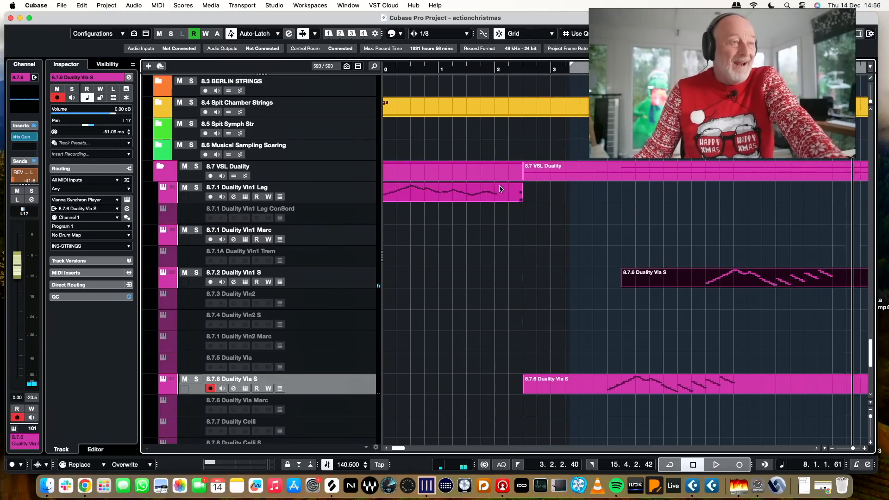
left_click(449, 68)
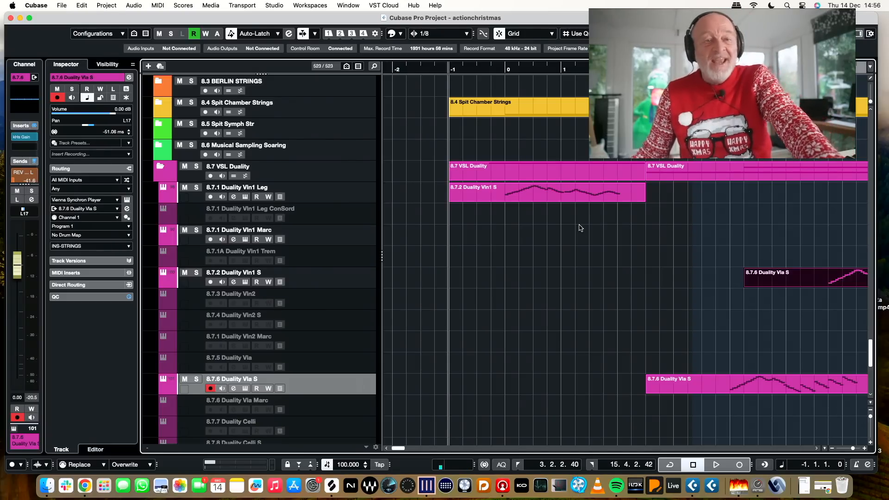
key("space")
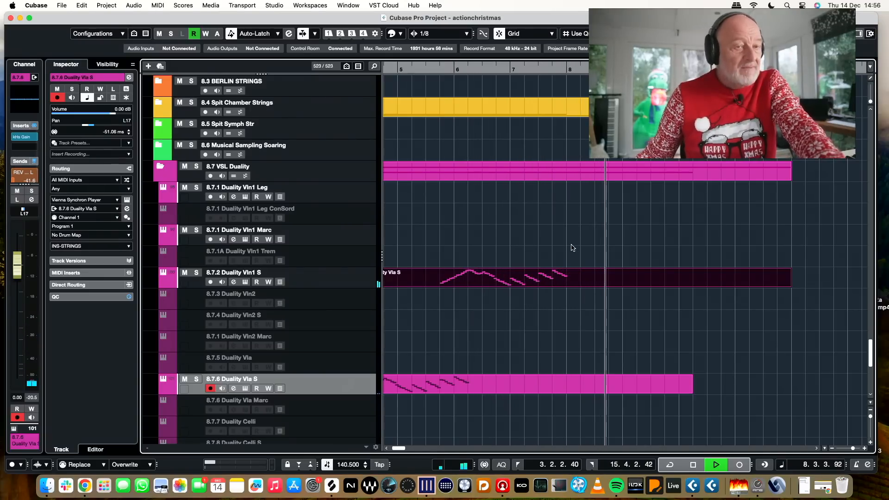
key("space")
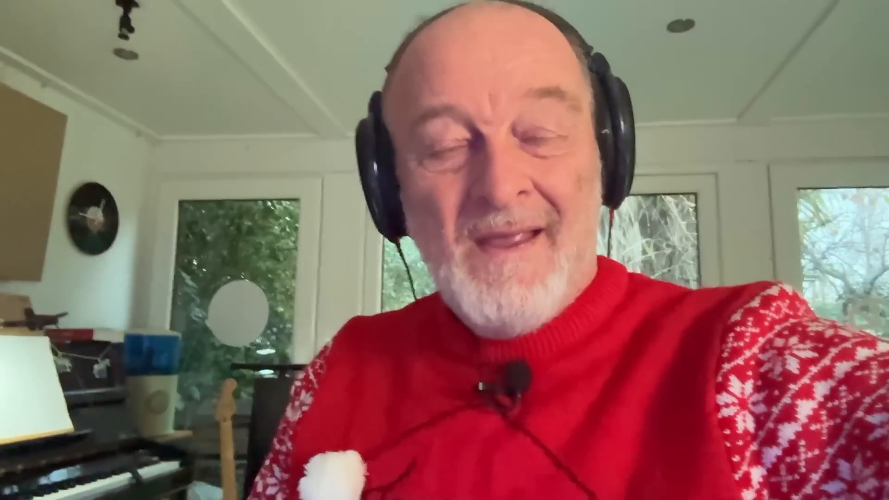